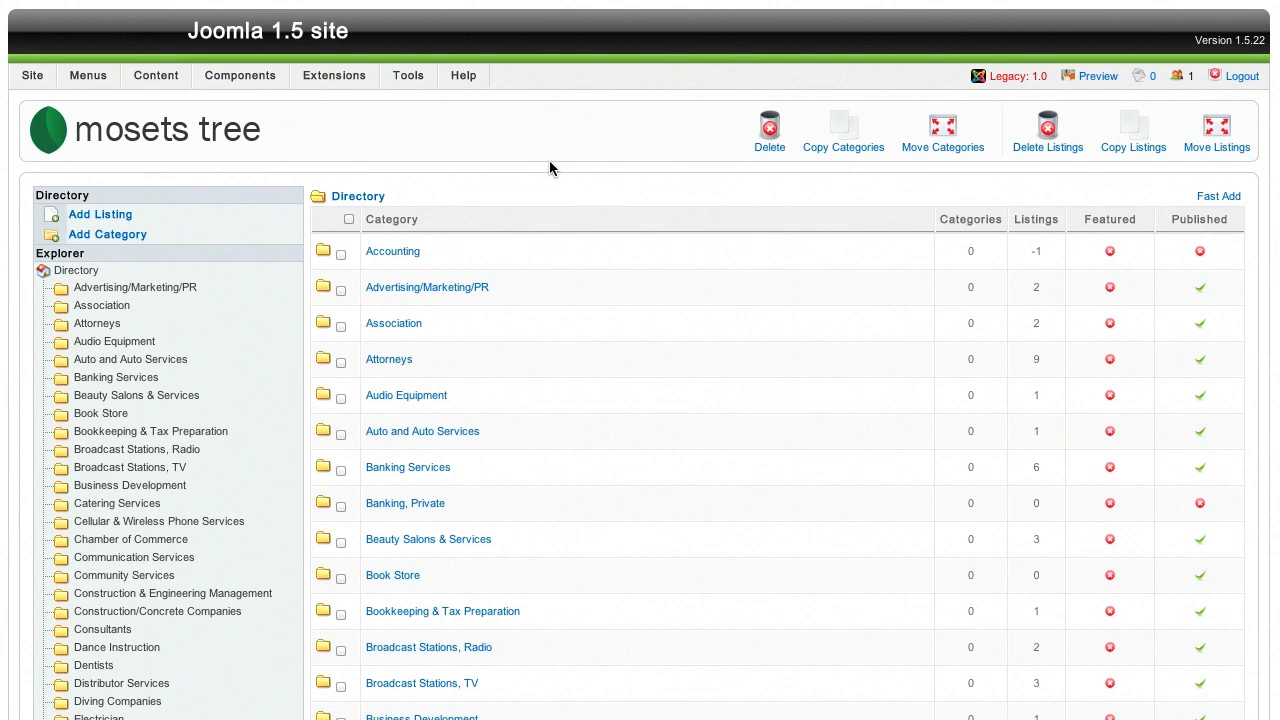
Step: Look through the Mosets Tree directory's category list on the Joomla 1.5 site
click(549, 160)
scroll(524, 160, down, 4)
scroll(523, 162, down, 6)
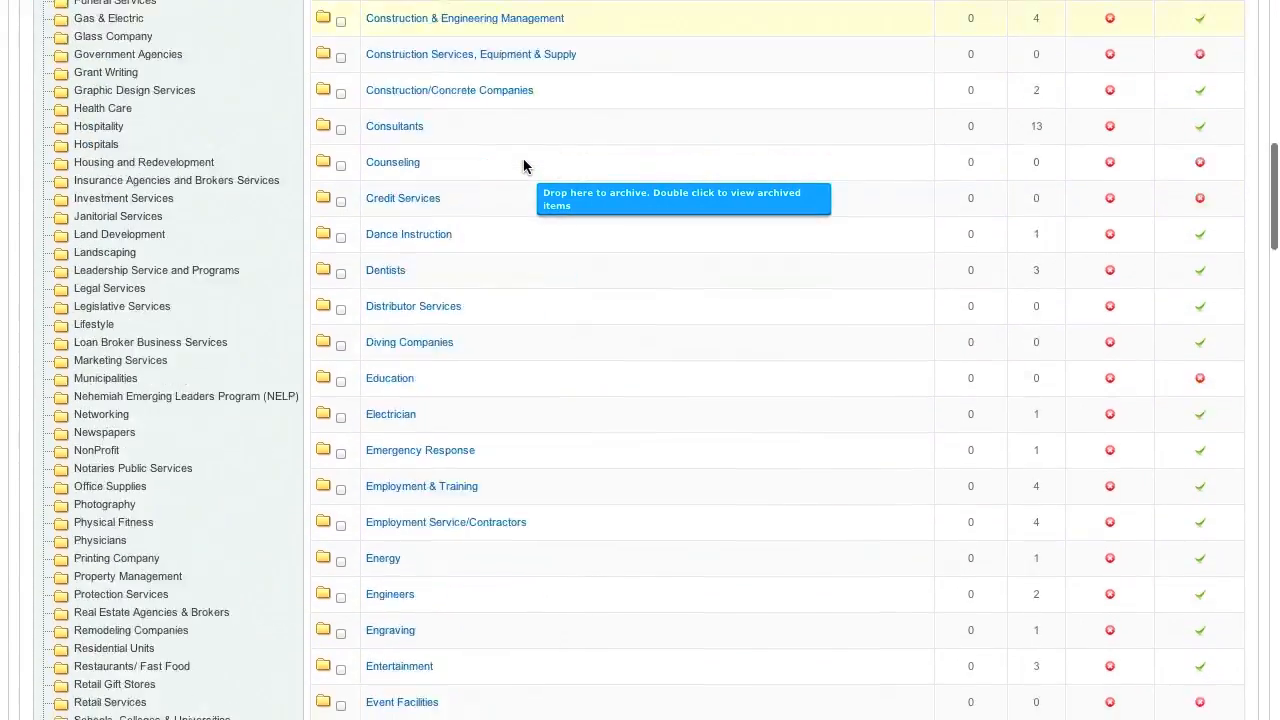
scroll(523, 160, down, 20)
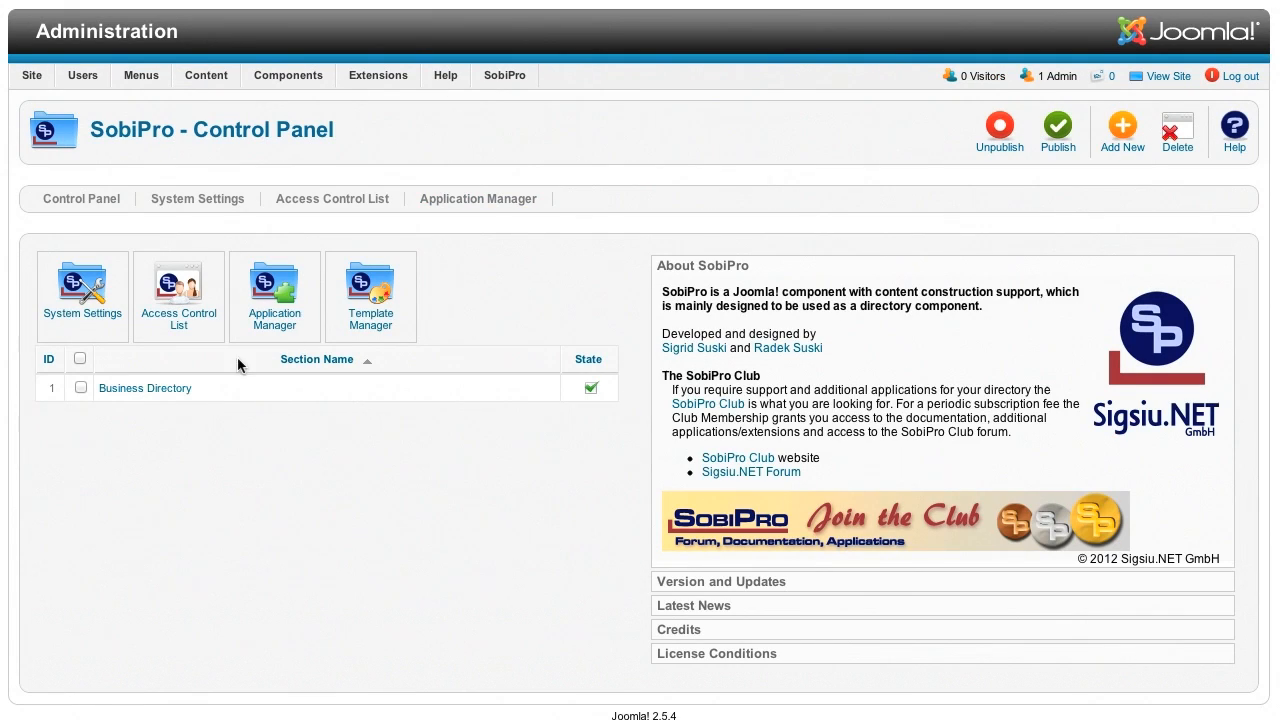
Step: Open the Business Directory section in SobiPro on the new site and check the Computers and Internet category's ID and name
click(162, 392)
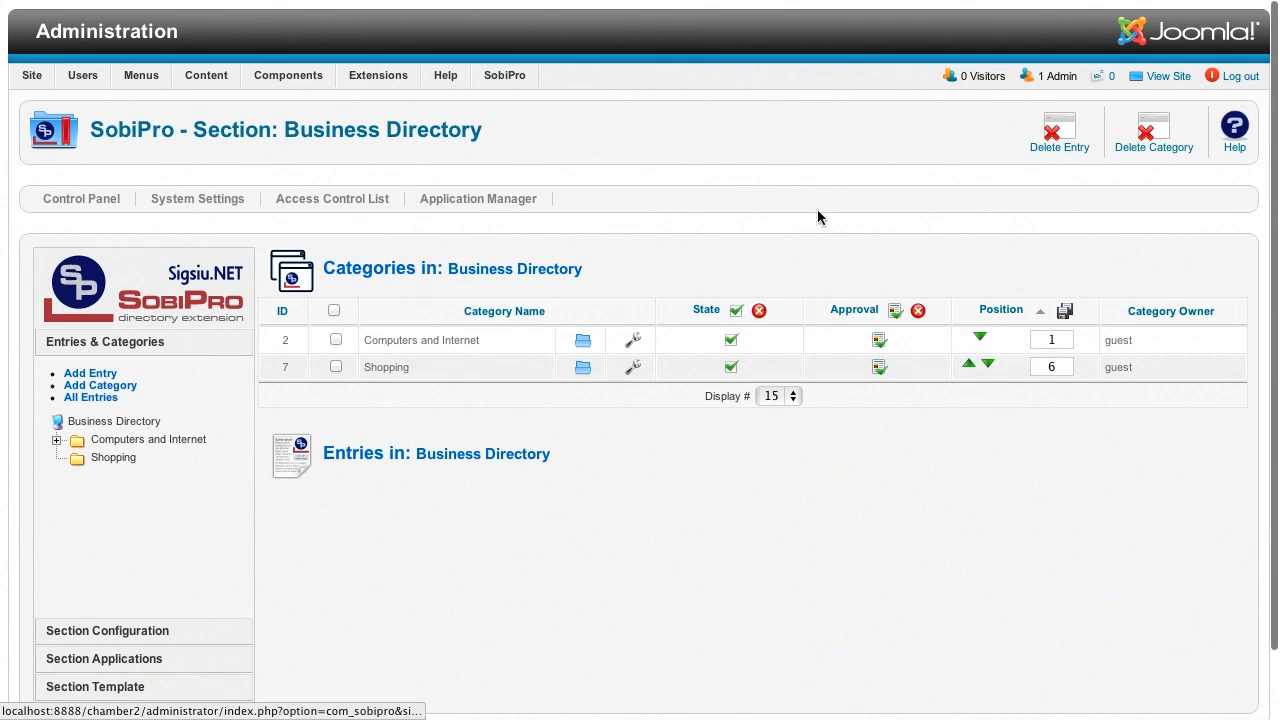
mouse_move(206, 75)
click(287, 135)
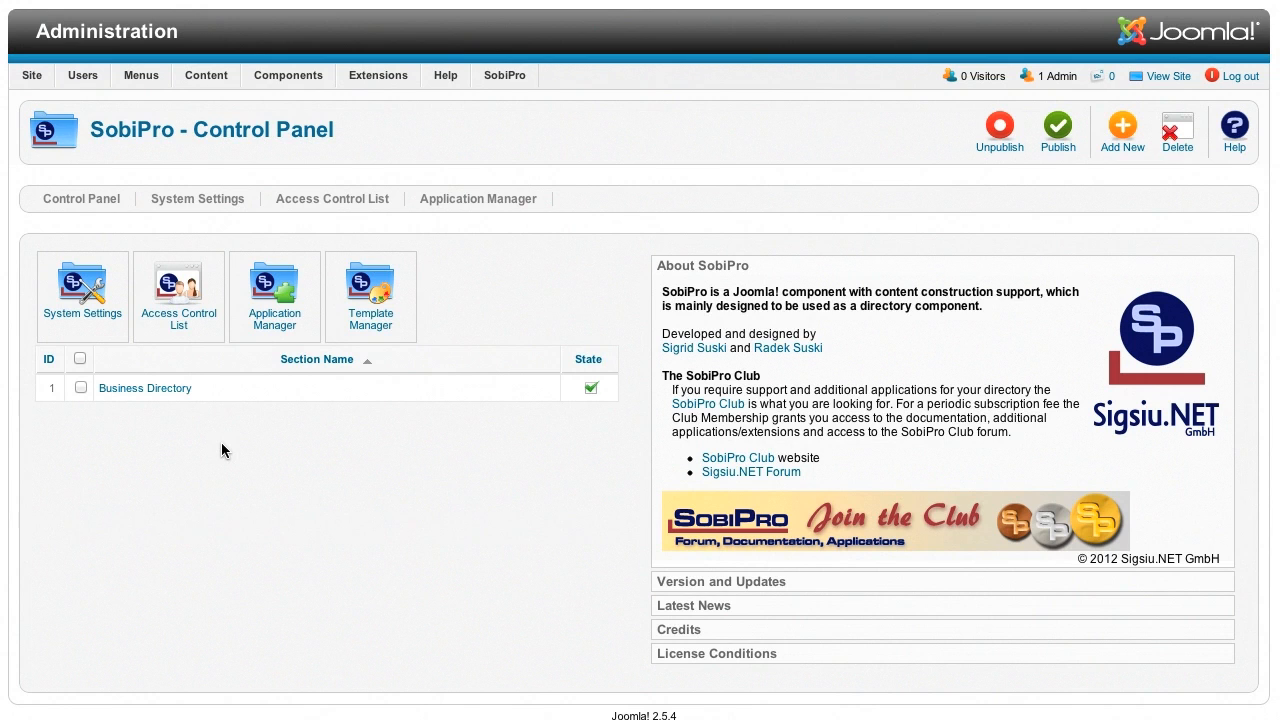
click(180, 390)
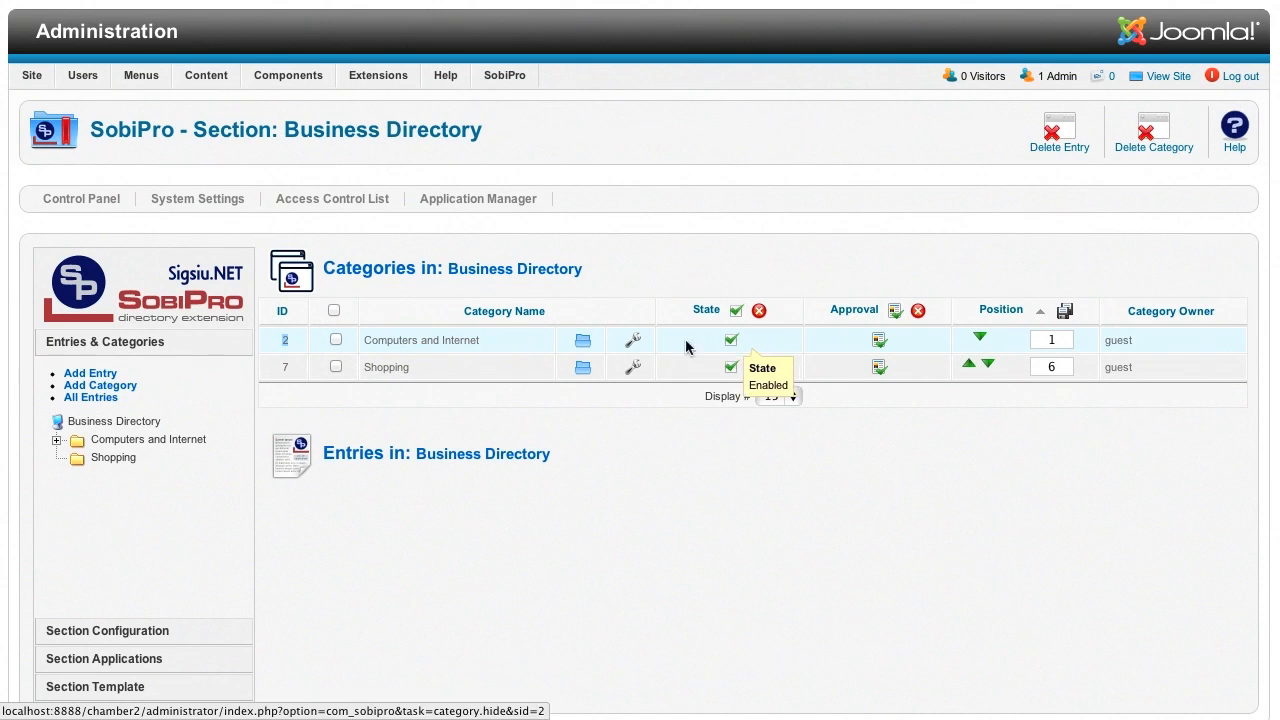
double_click(452, 340)
triple_click(414, 341)
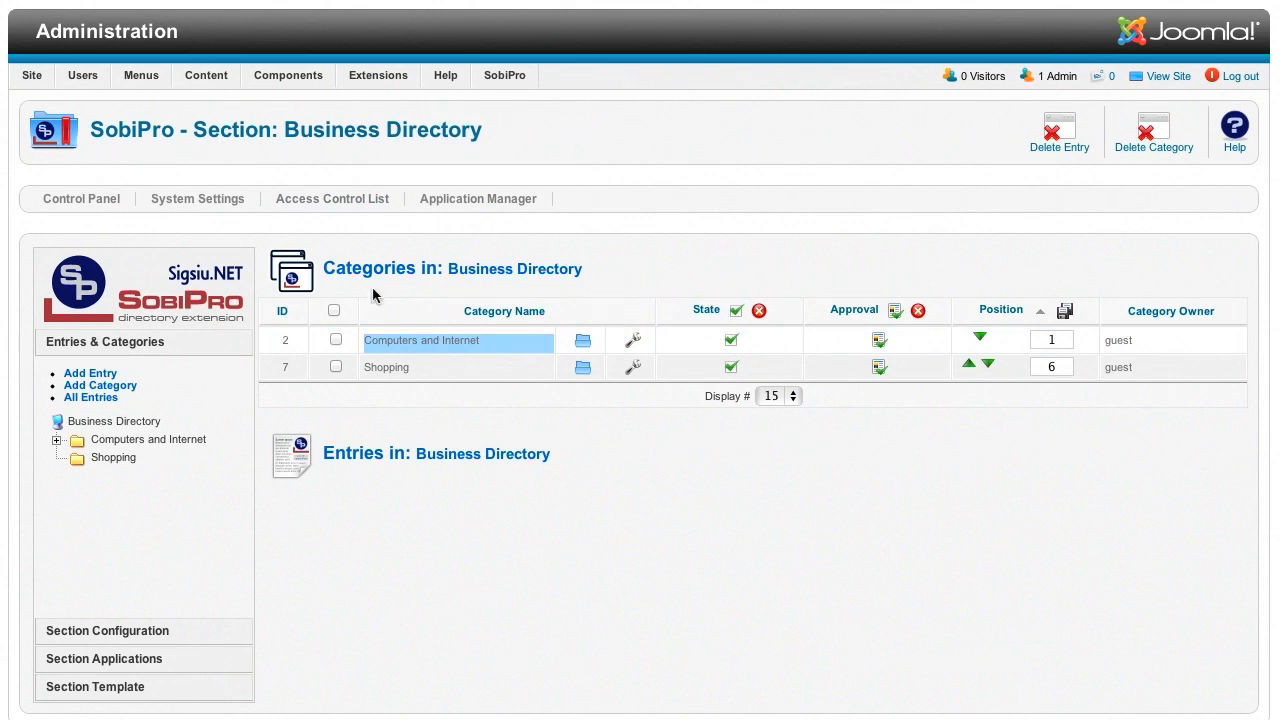
Step: Open the Fields Manager for the Business Directory section
click(139, 640)
click(128, 403)
scroll(348, 397, down, 2)
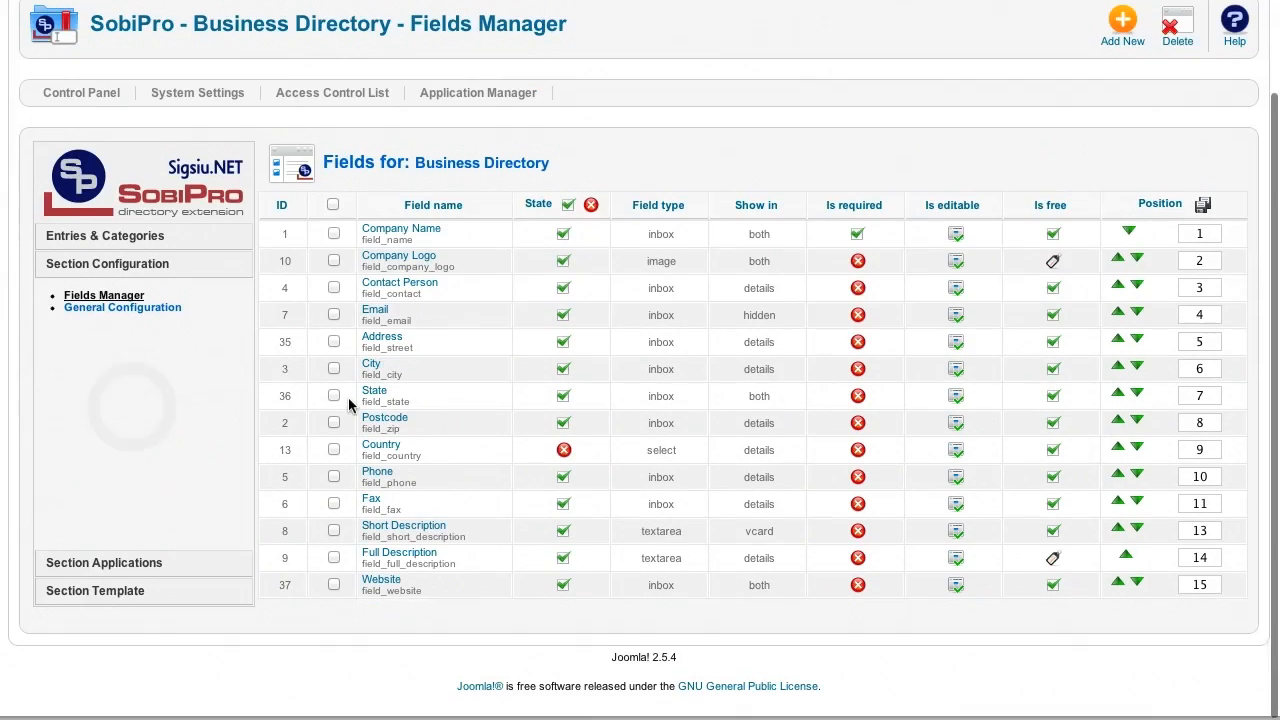
Step: Examine the IDs and names of the Business Directory fields, including Company Logo, Address and Website
double_click(390, 594)
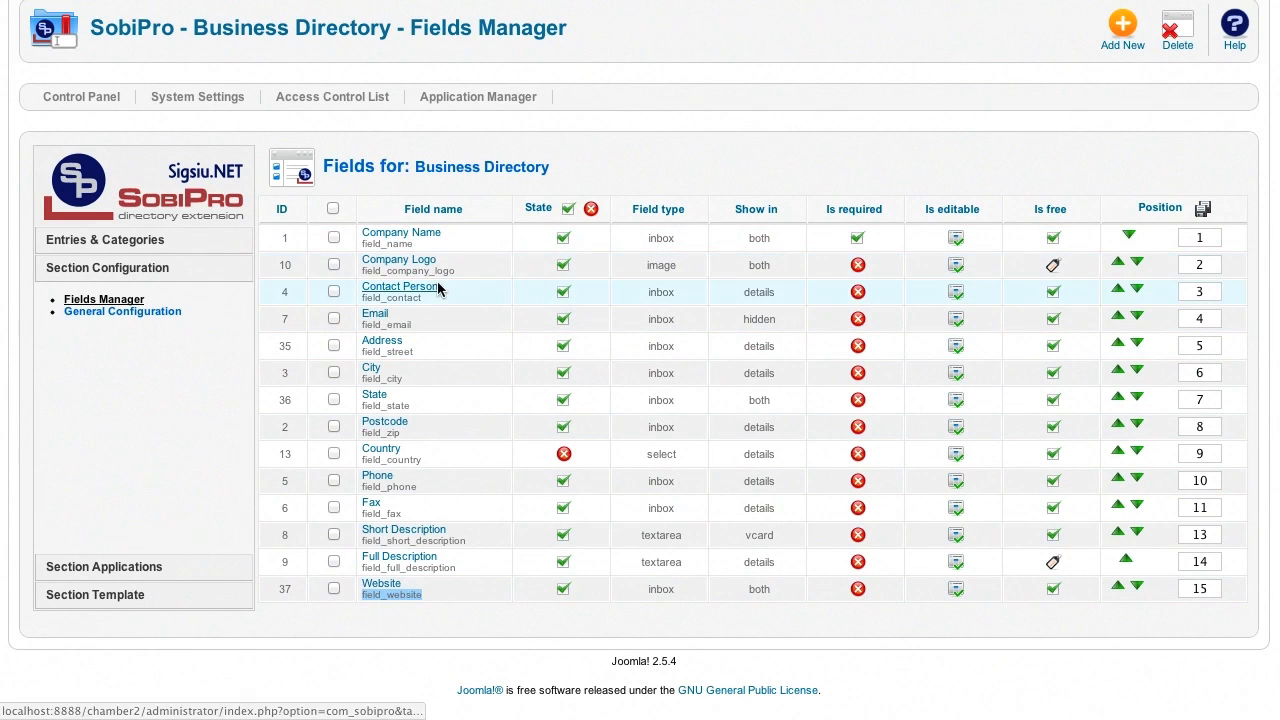
double_click(284, 265)
double_click(290, 346)
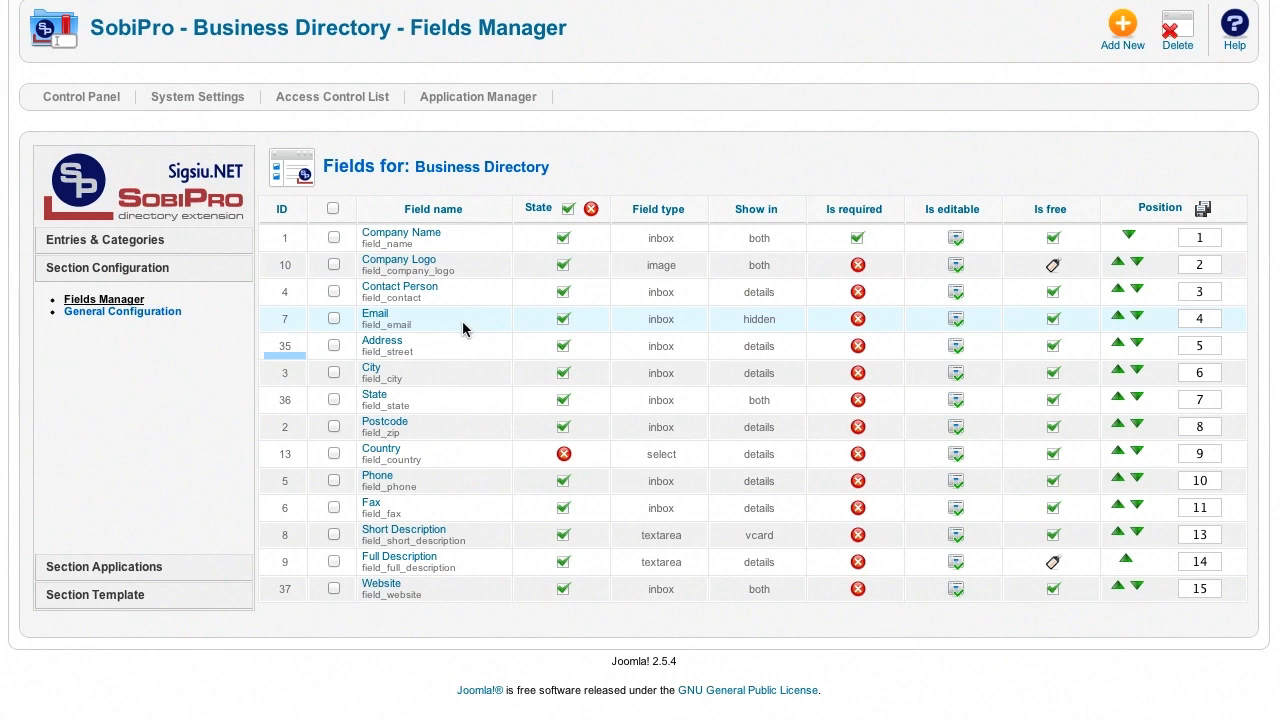
scroll(465, 329, down, 1)
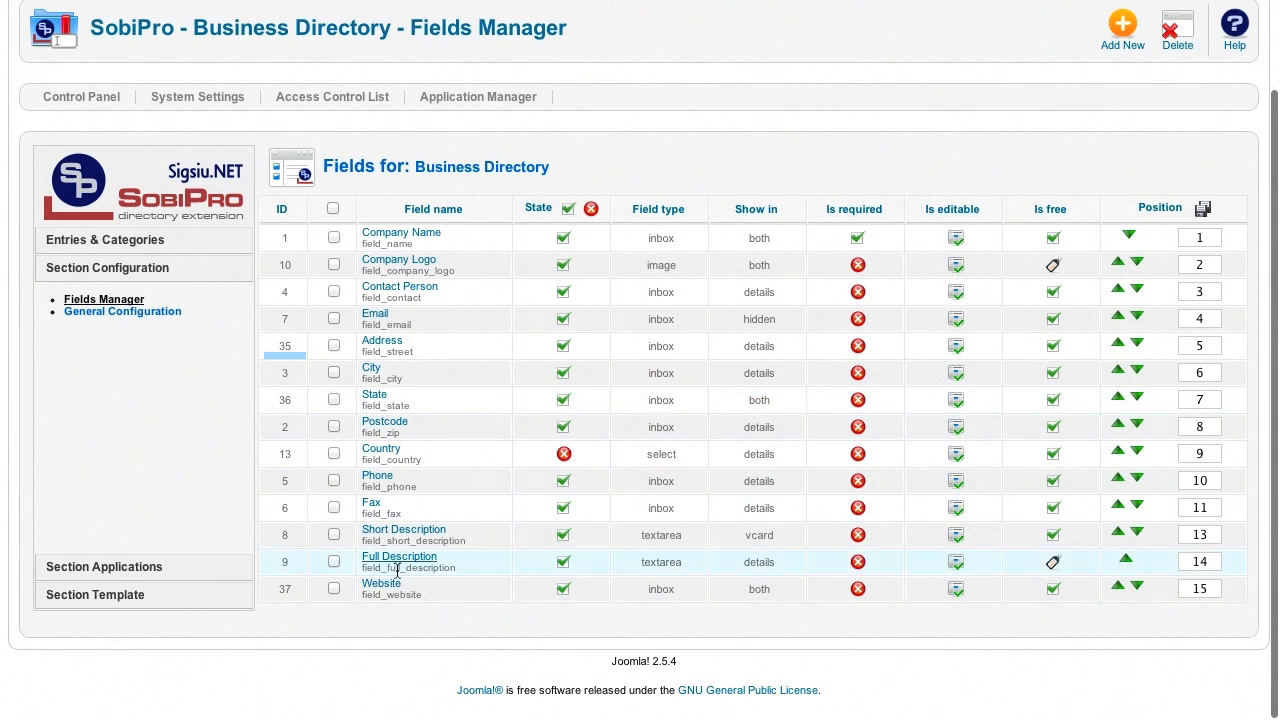
click(284, 588)
double_click(285, 345)
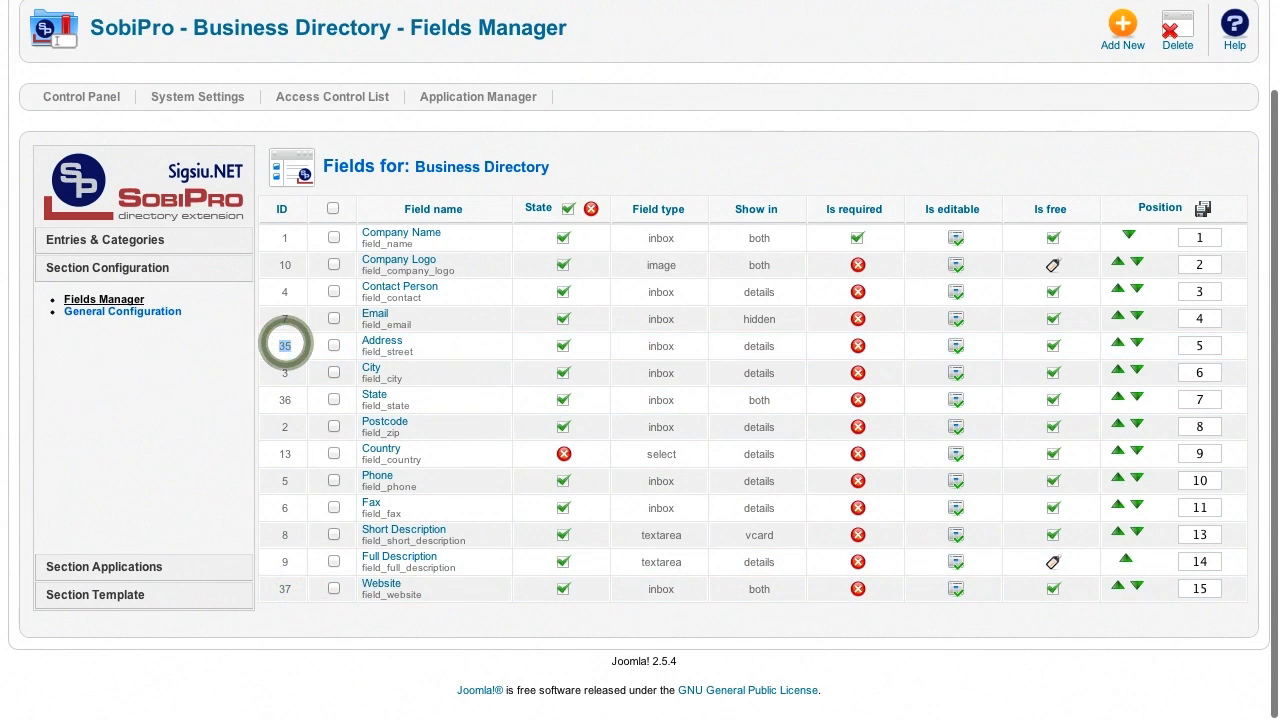
Step: Switch to phpMyAdmin and browse the records and columns of the jos_mt_links table in the chamber2 database
key(ctrl+Tab)
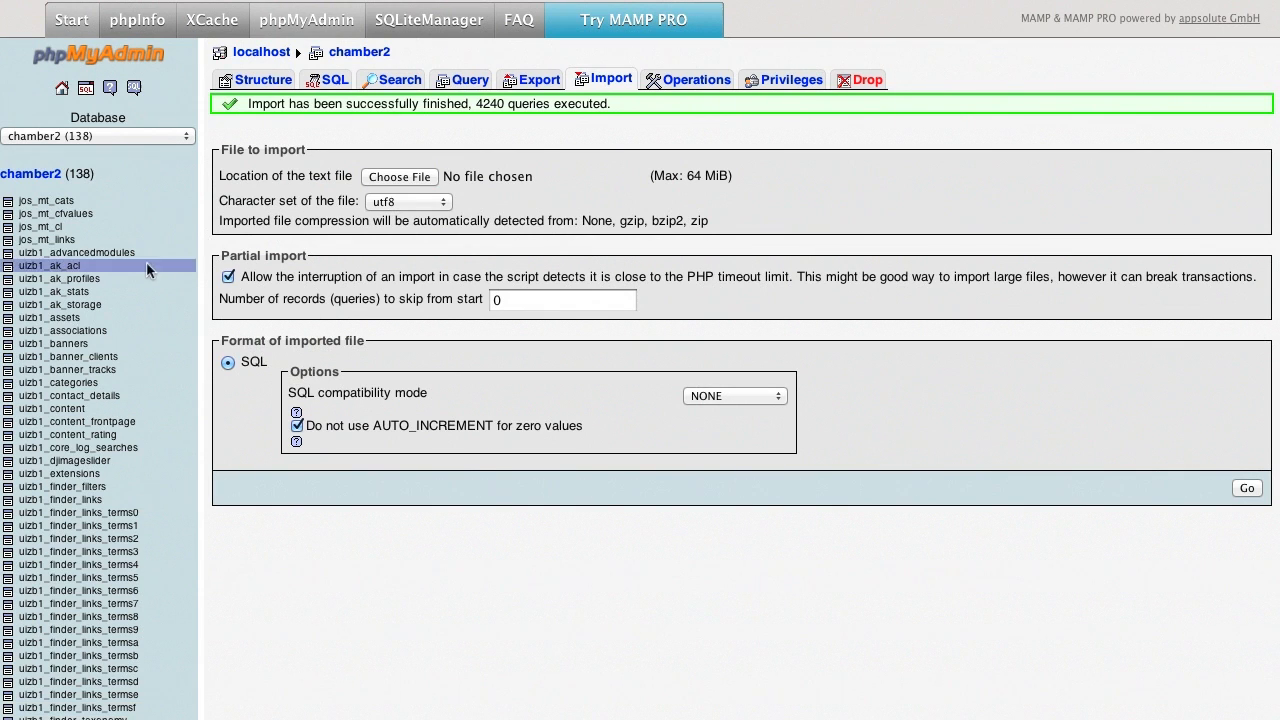
click(62, 241)
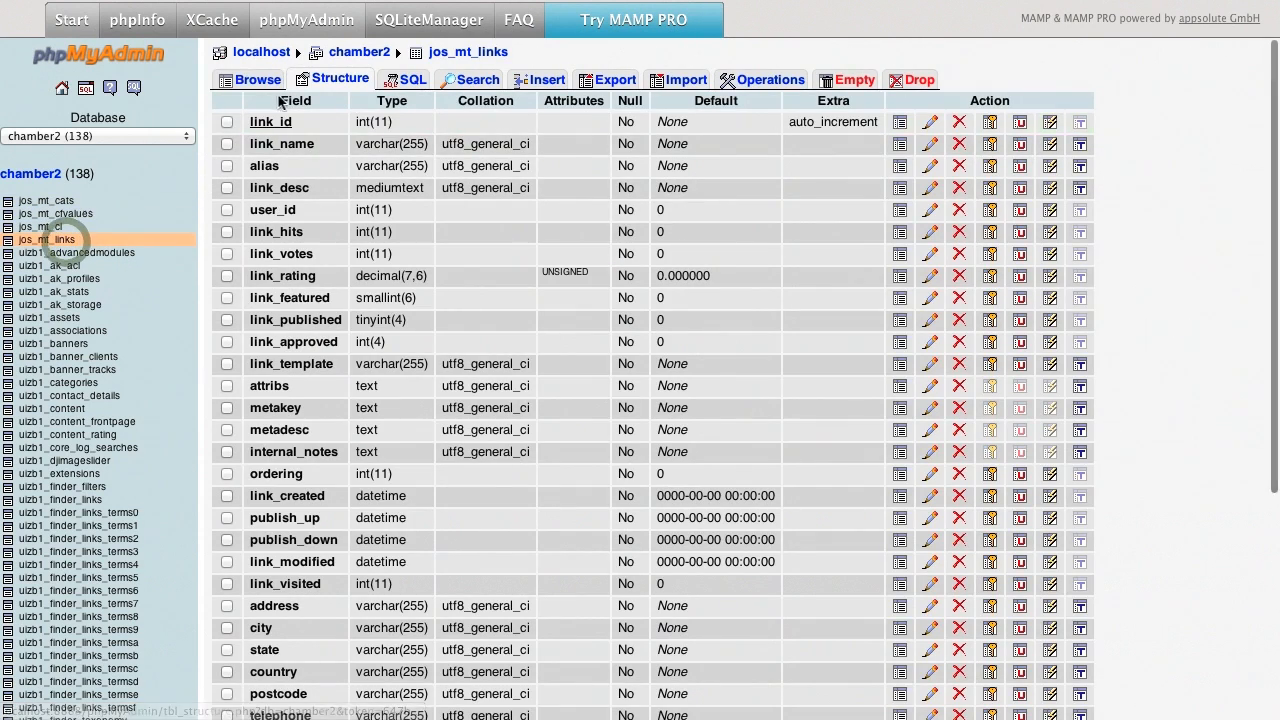
click(252, 79)
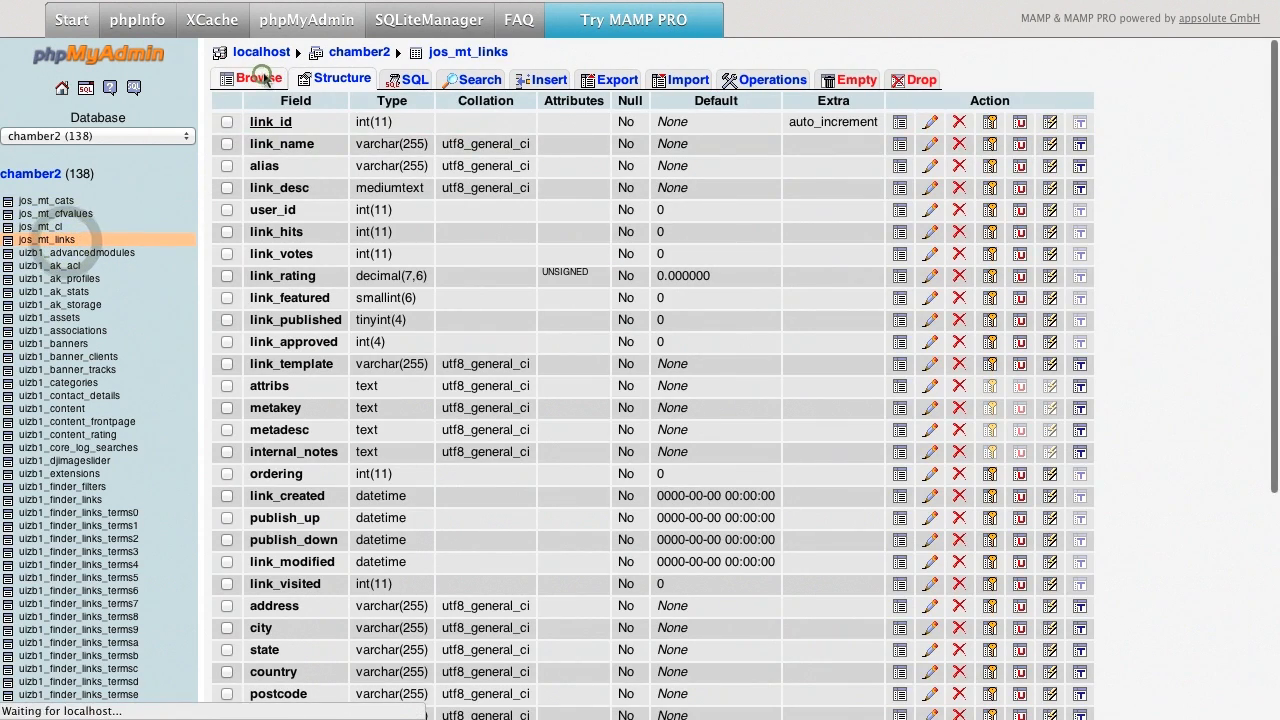
scroll(375, 274, down, 5)
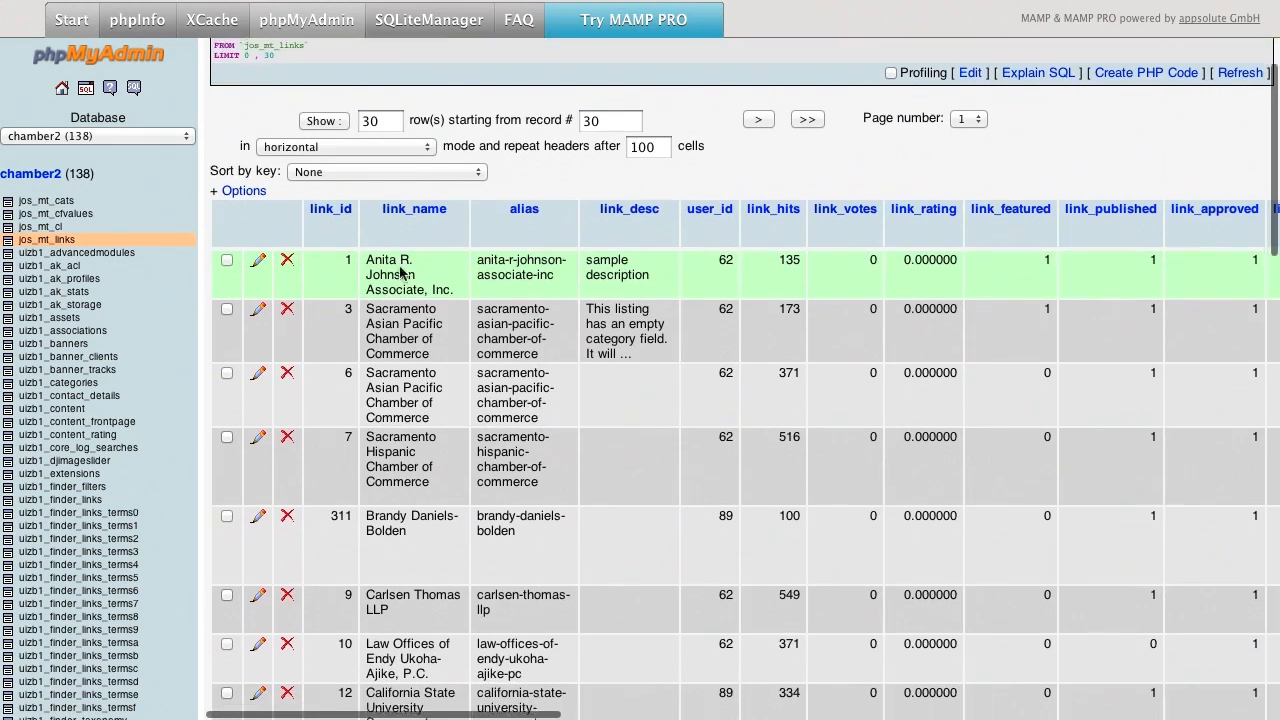
scroll(482, 230, up, 7)
scroll(482, 228, right, 15)
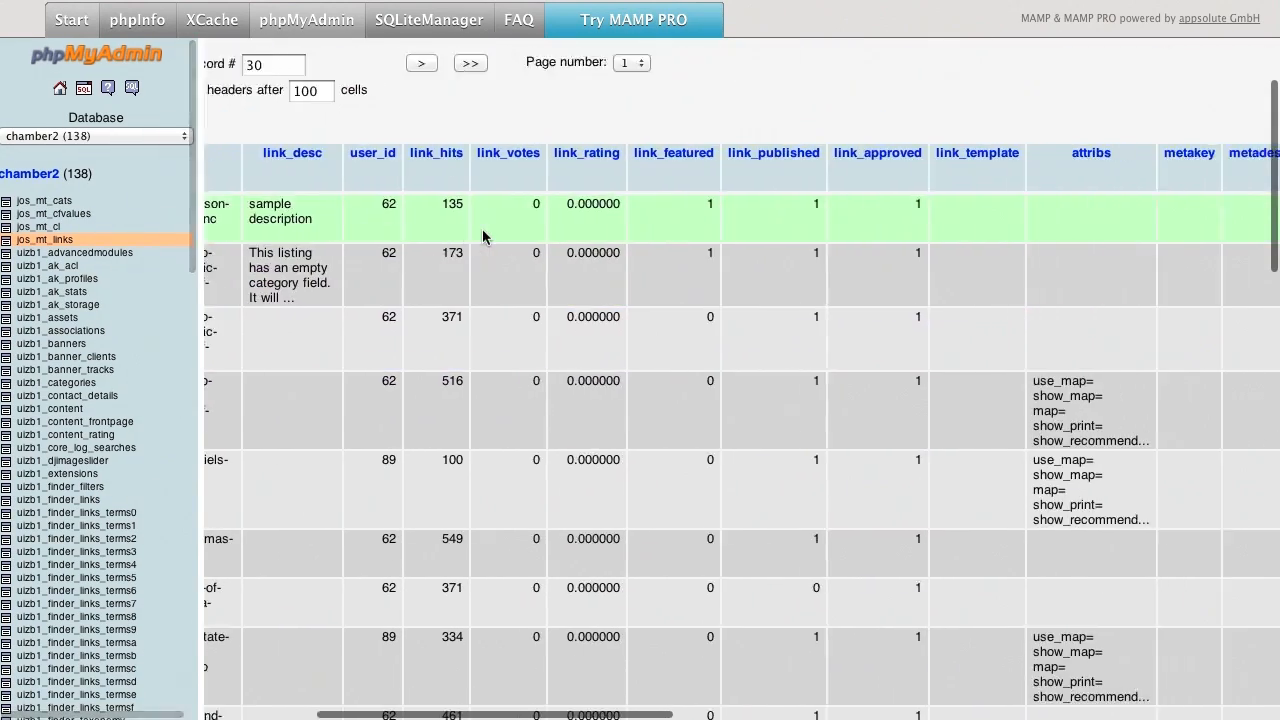
scroll(482, 230, left, 10)
scroll(482, 232, left, 5)
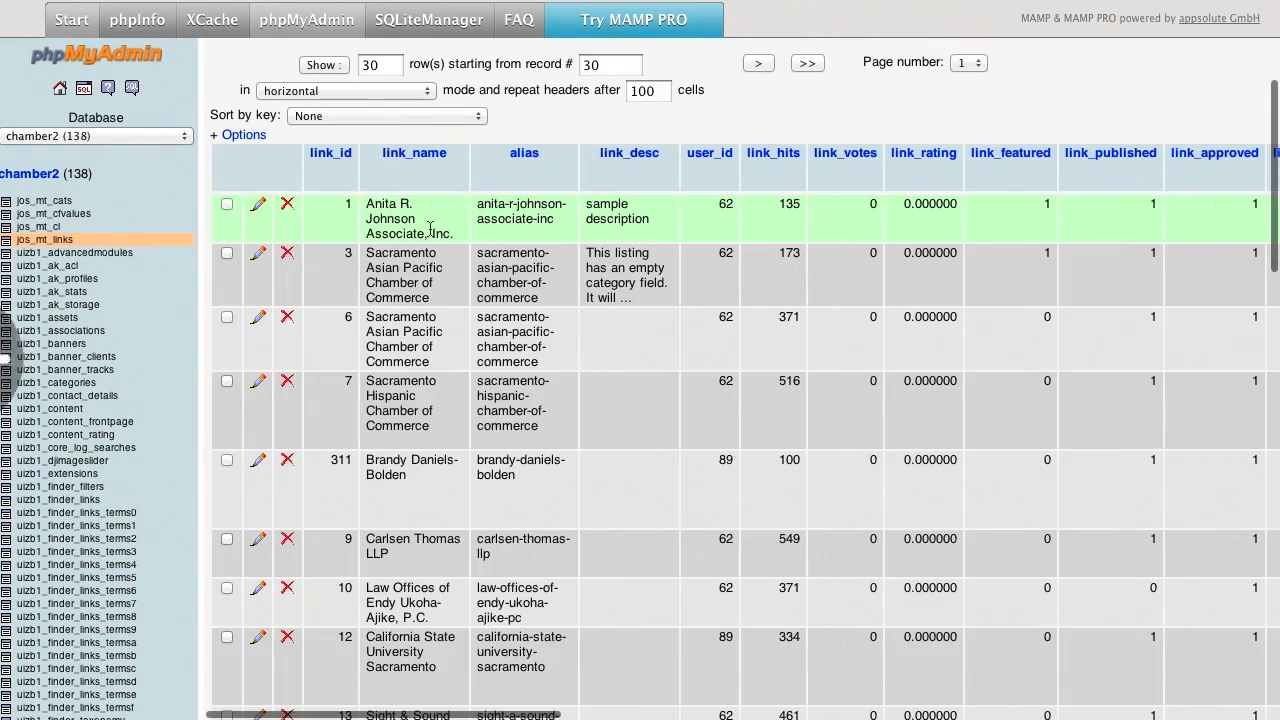
Step: Browse the jos_mt_cl table to examine how link IDs are matched to category IDs
click(50, 227)
click(258, 79)
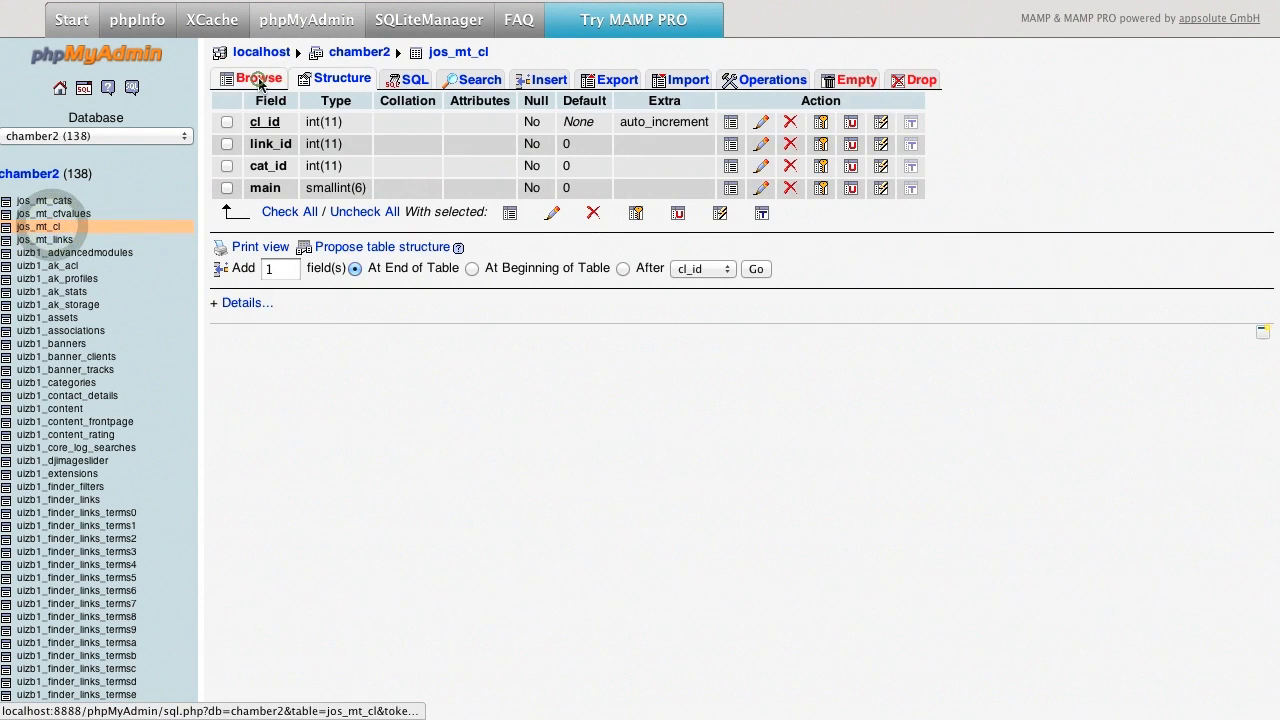
scroll(440, 378, down, 1)
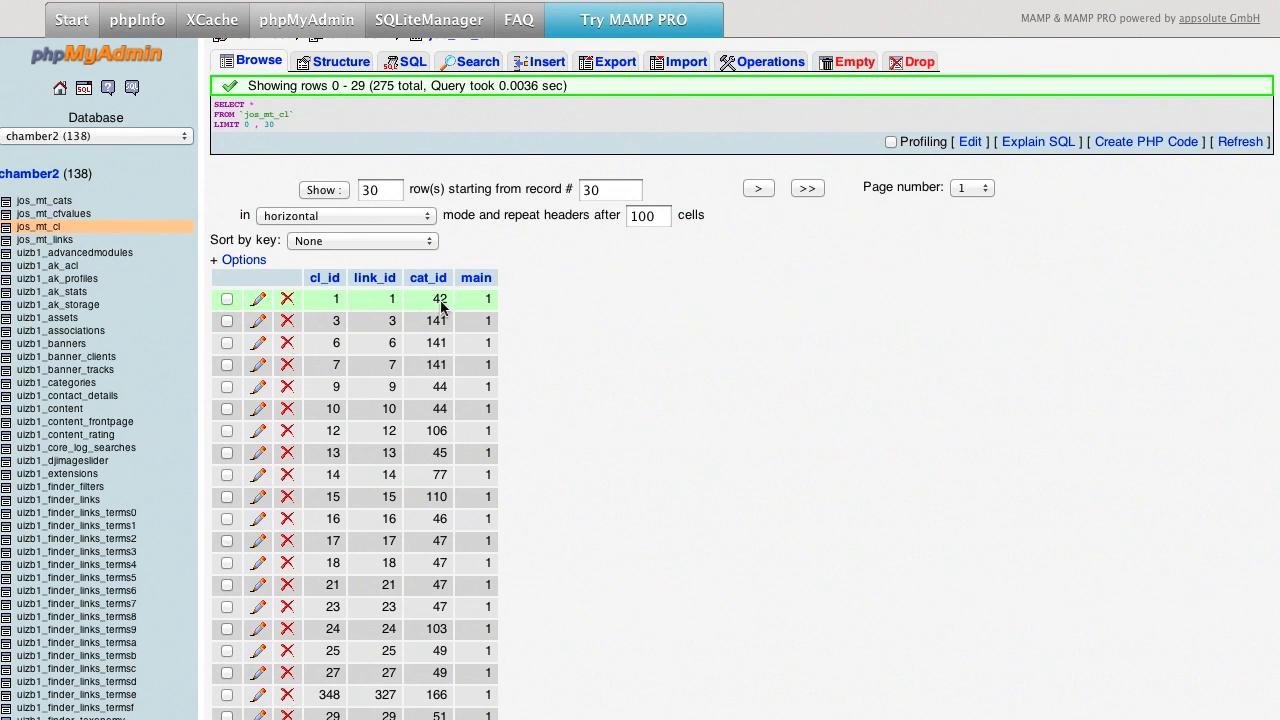
scroll(330, 345, down, 5)
scroll(332, 340, up, 6)
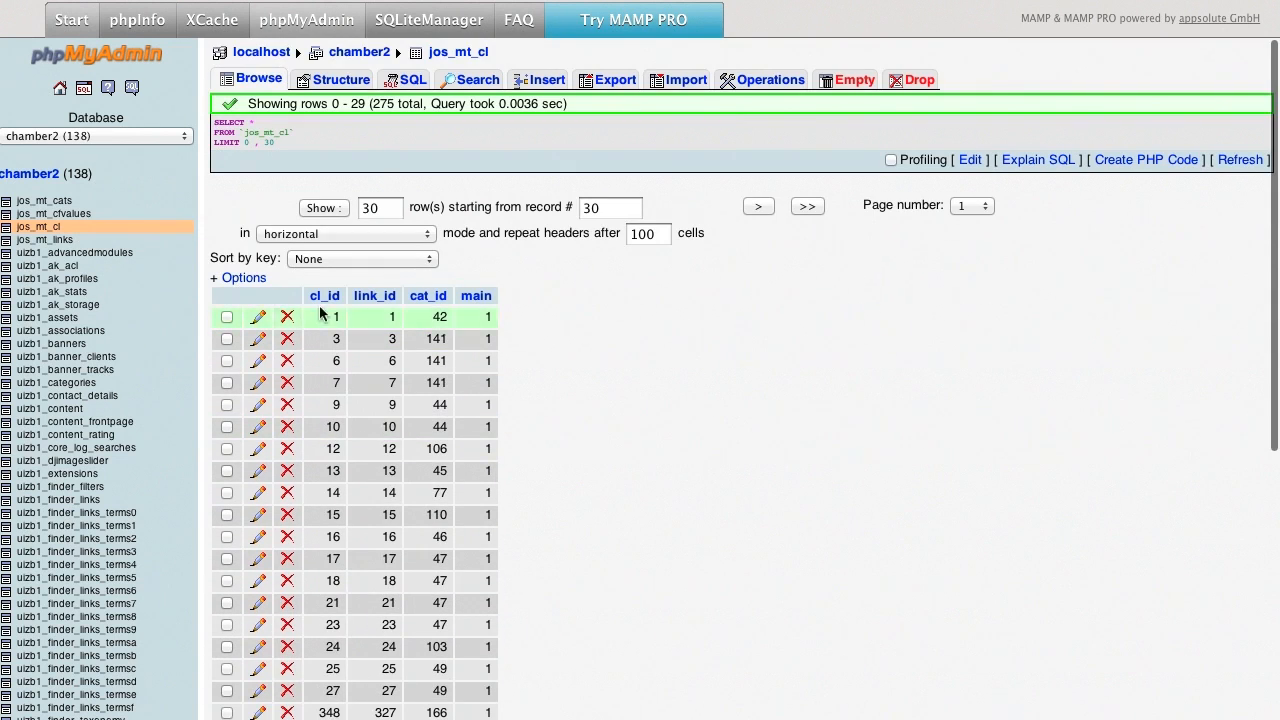
Step: Browse the jos_mt_cfvalues table and examine its custom field IDs, link IDs and values
click(57, 214)
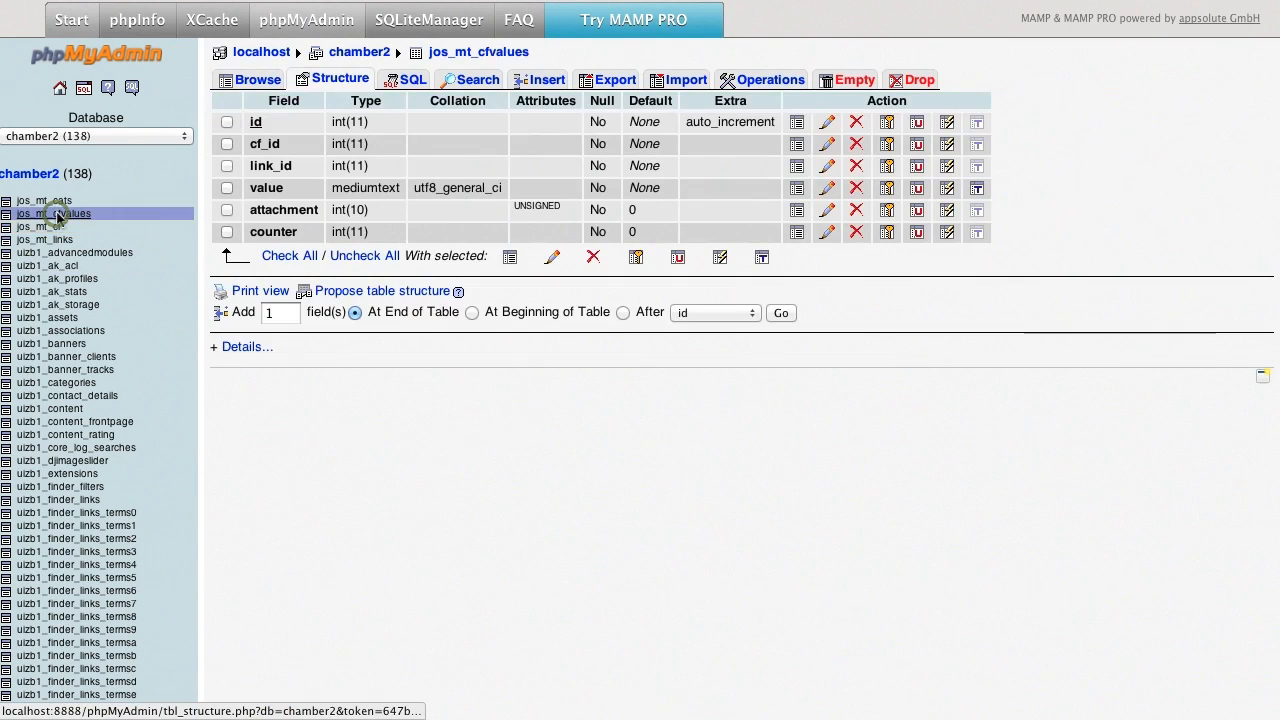
click(250, 79)
scroll(473, 373, down, 1)
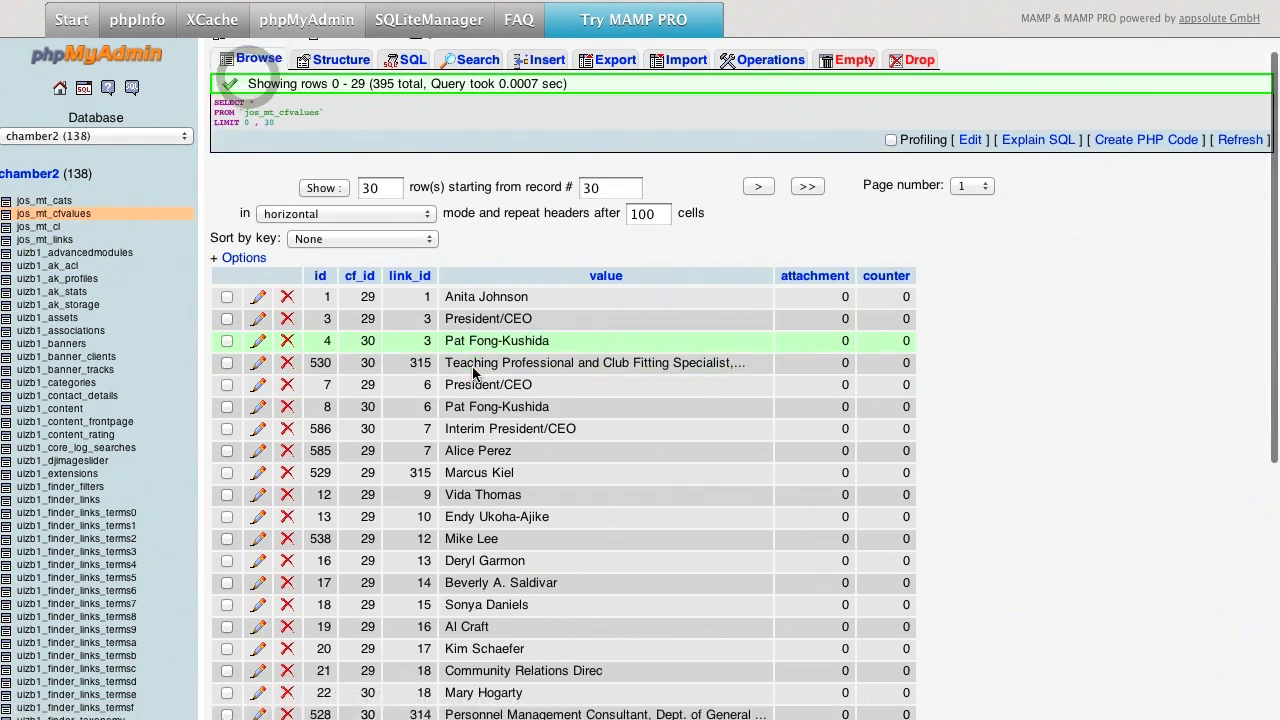
scroll(475, 373, down, 3)
drag(365, 222, 375, 424)
scroll(518, 255, down, 9)
scroll(526, 345, up, 11)
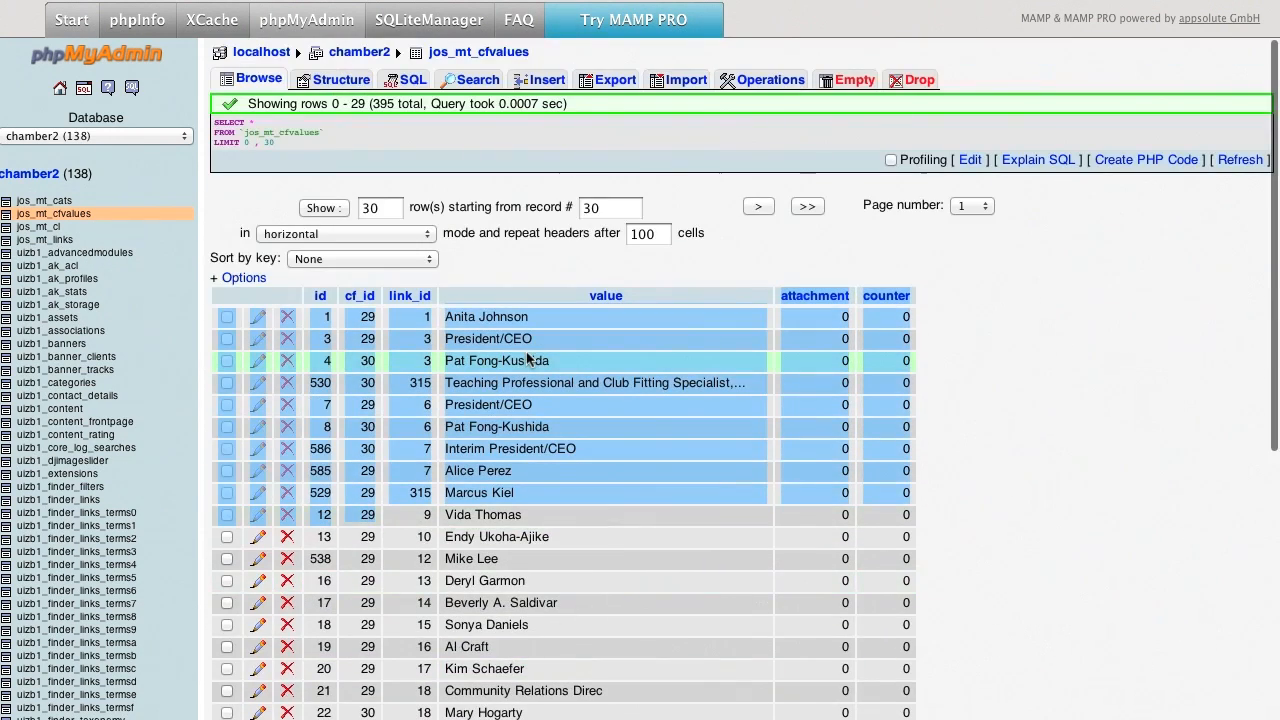
click(527, 360)
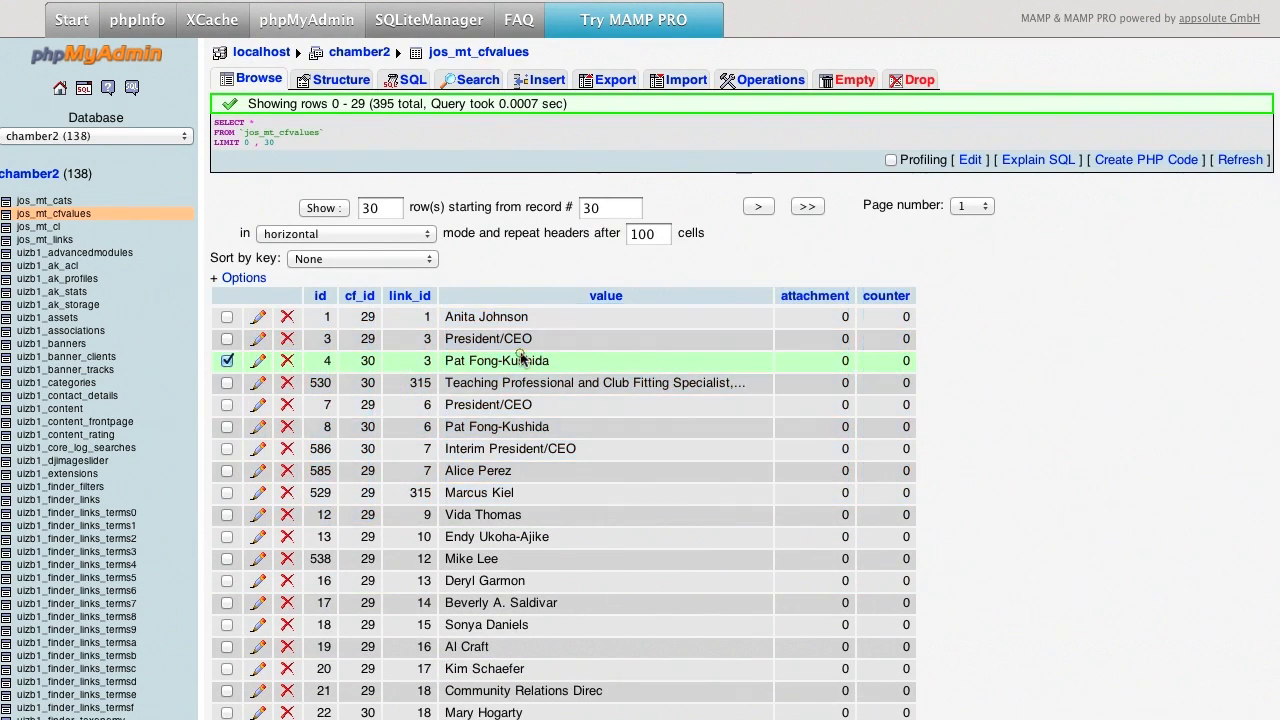
Step: Browse the jos_mt_cats table and examine its category IDs and names
click(38, 203)
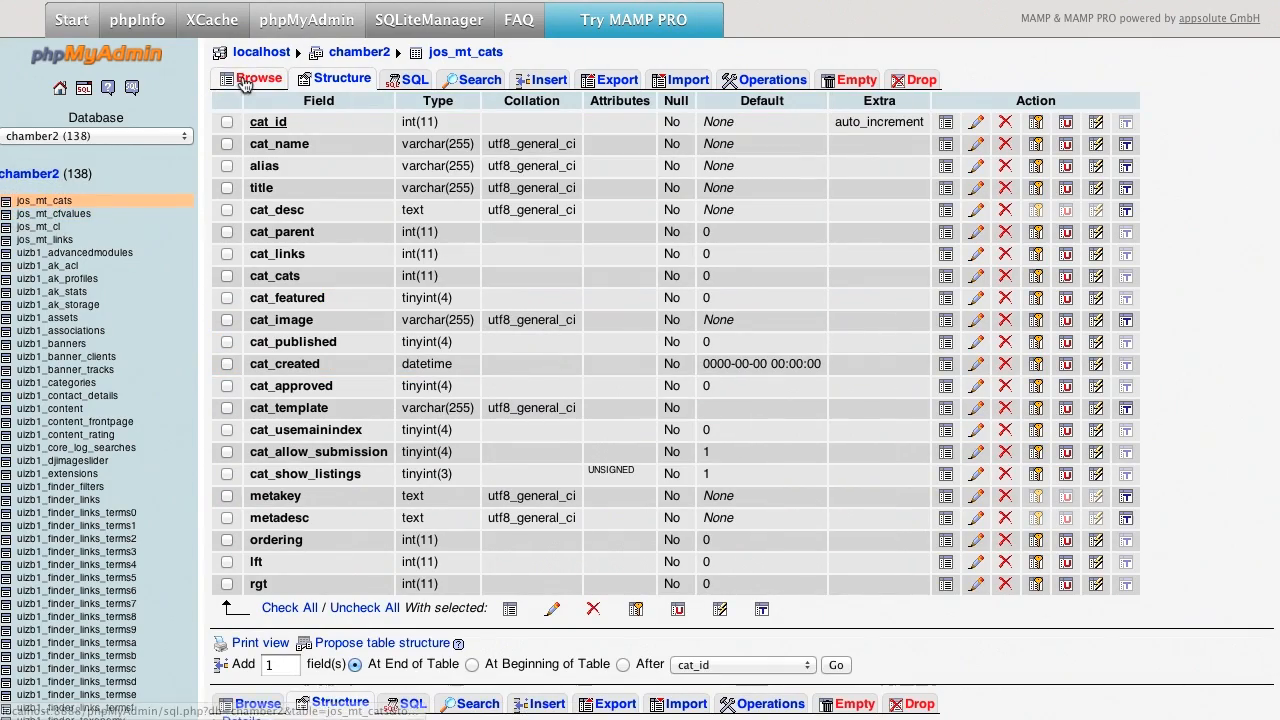
click(248, 79)
scroll(360, 297, down, 5)
scroll(431, 306, down, 8)
scroll(431, 306, up, 15)
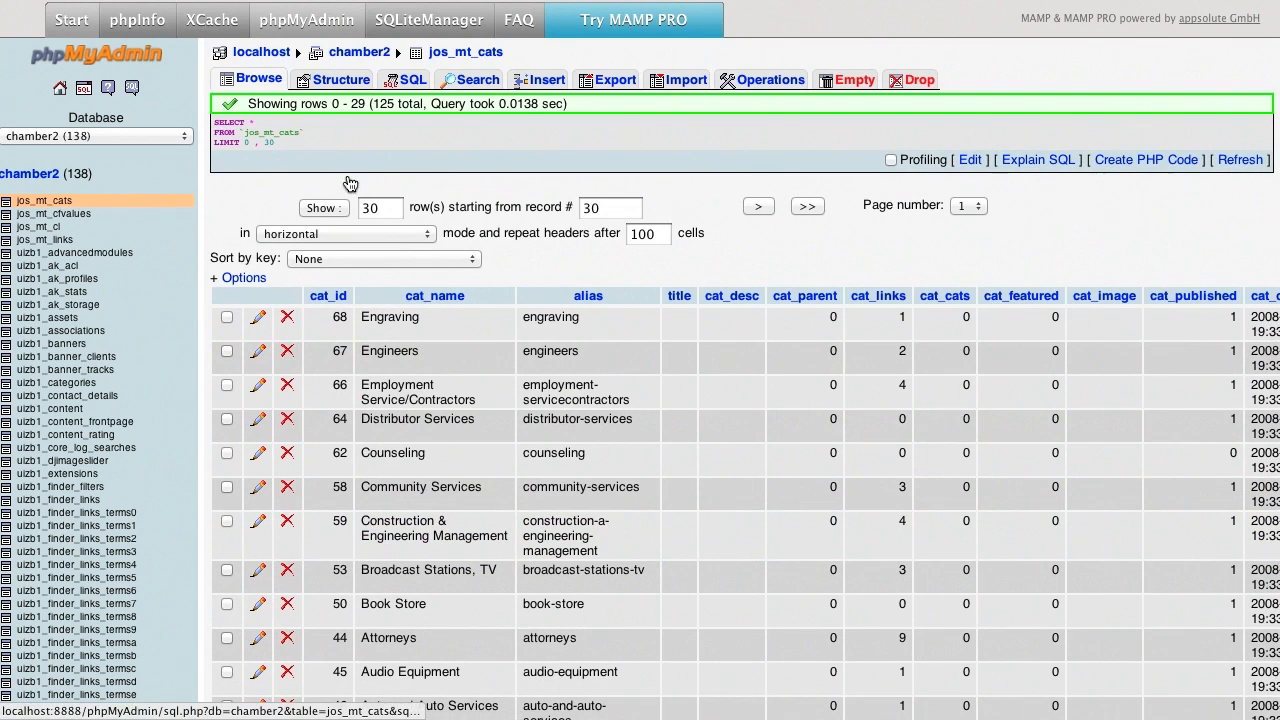
scroll(279, 208, down, 1)
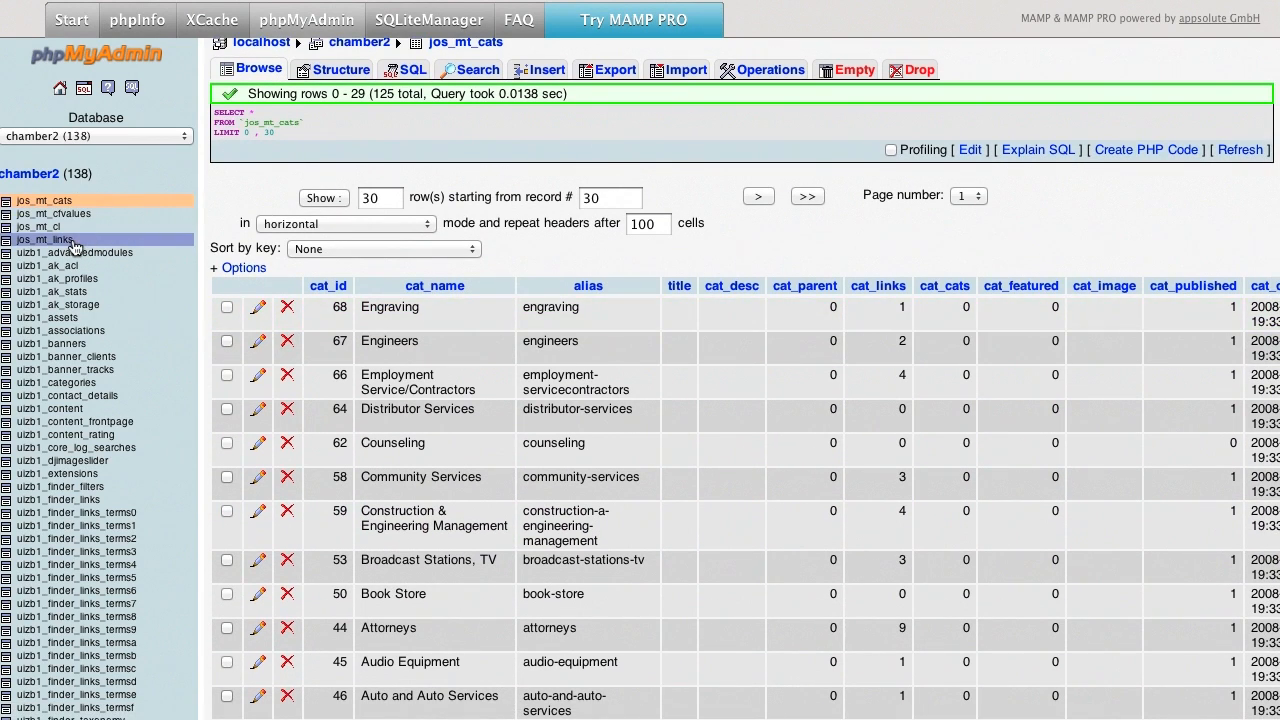
scroll(470, 350, down, 3)
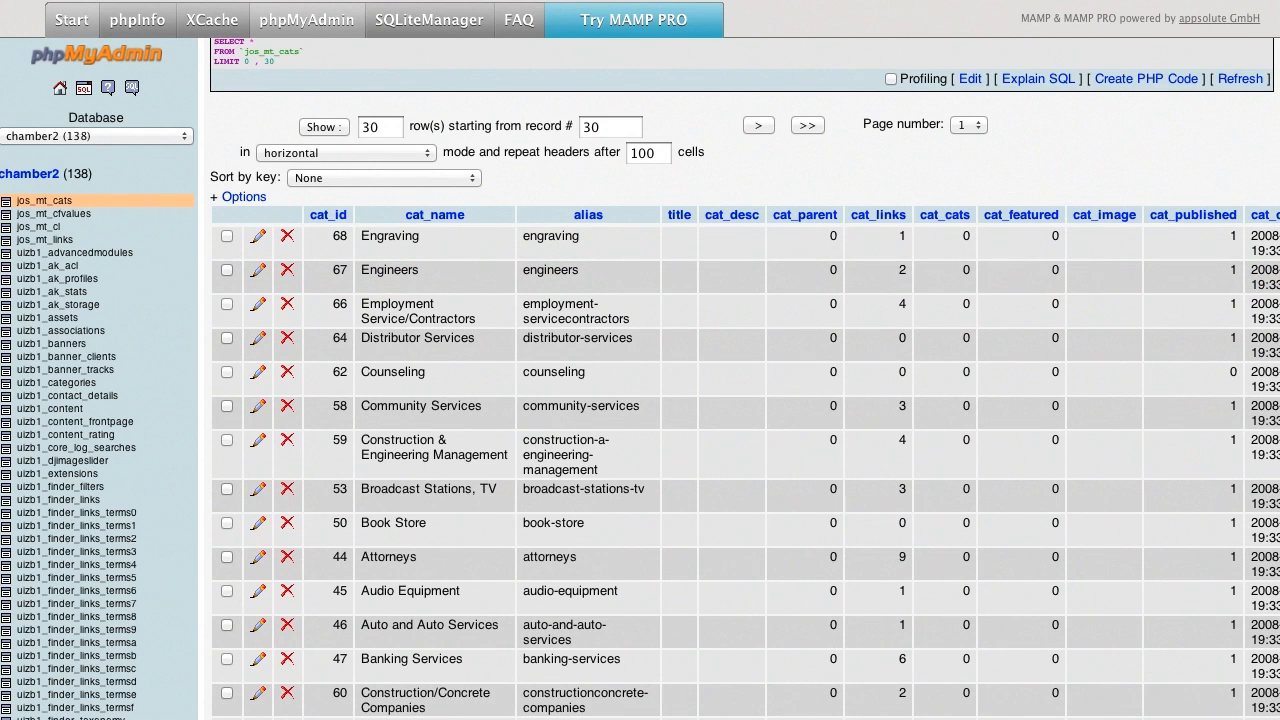
Step: Switch to listing migration script.txt and review the jos_mt_links statement that sets lat to 2 as the parent category
key(super+Tab)
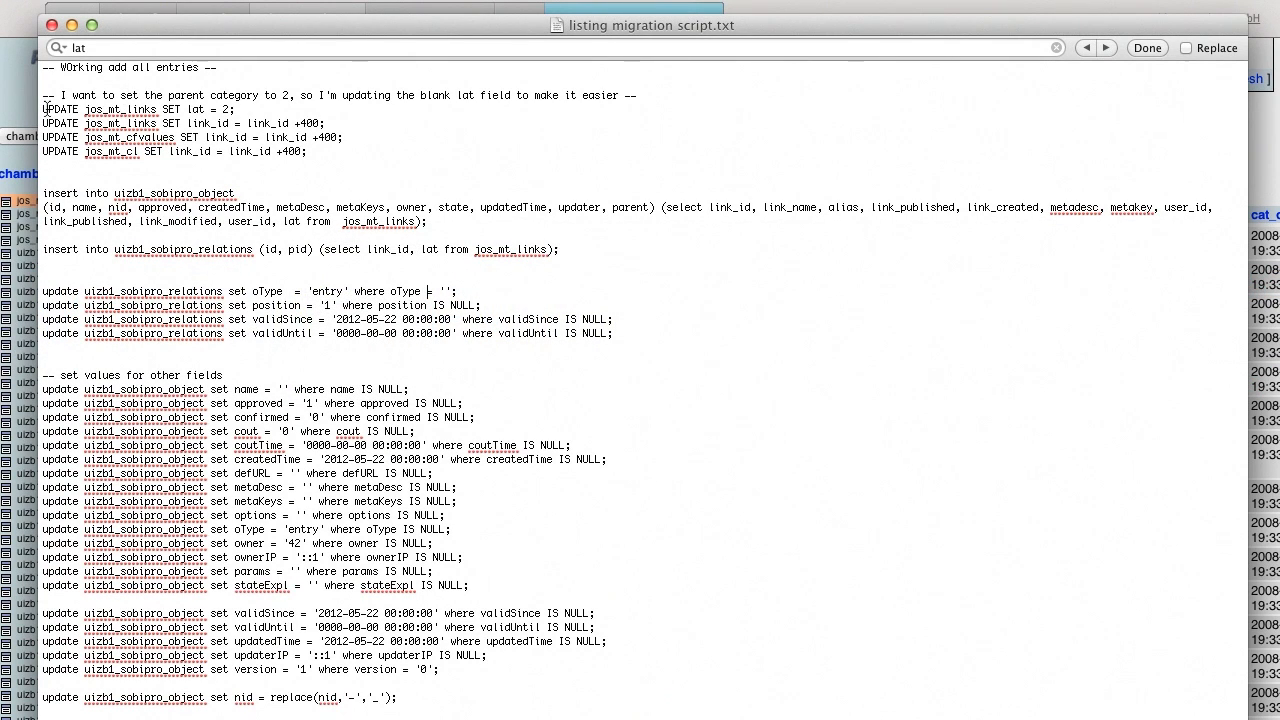
drag(222, 109, 234, 109)
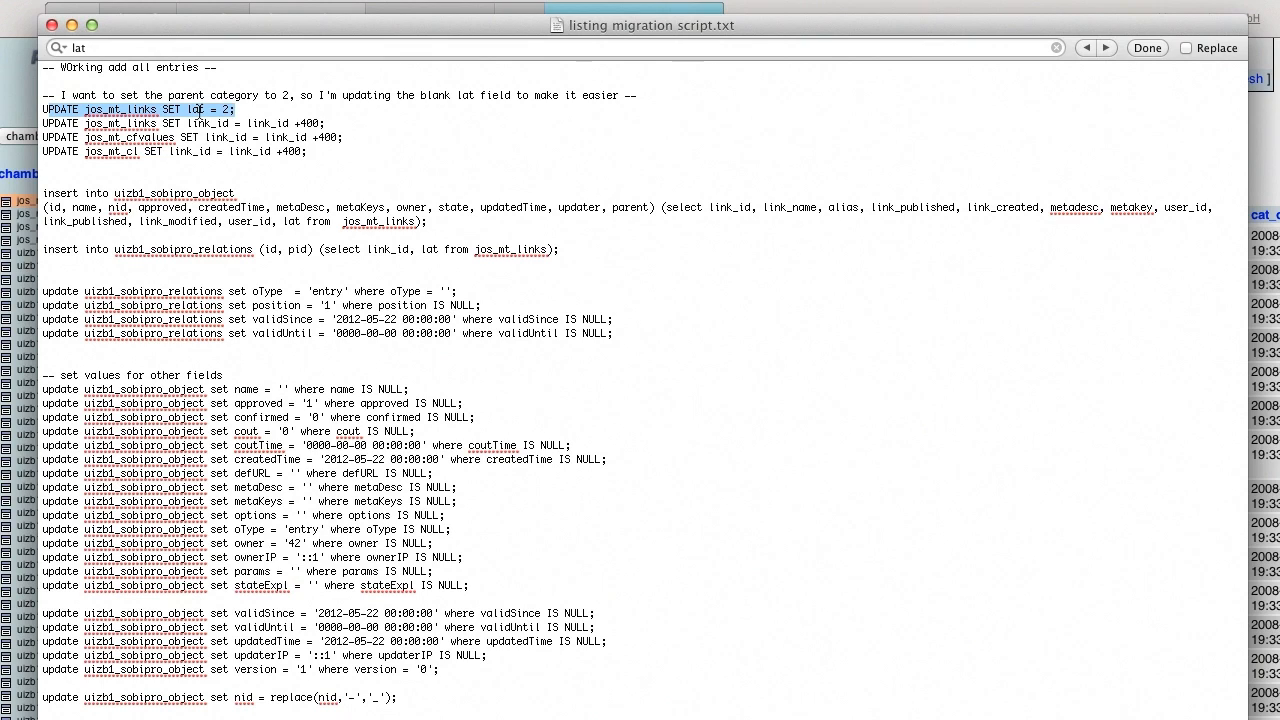
click(199, 110)
triple_click(195, 109)
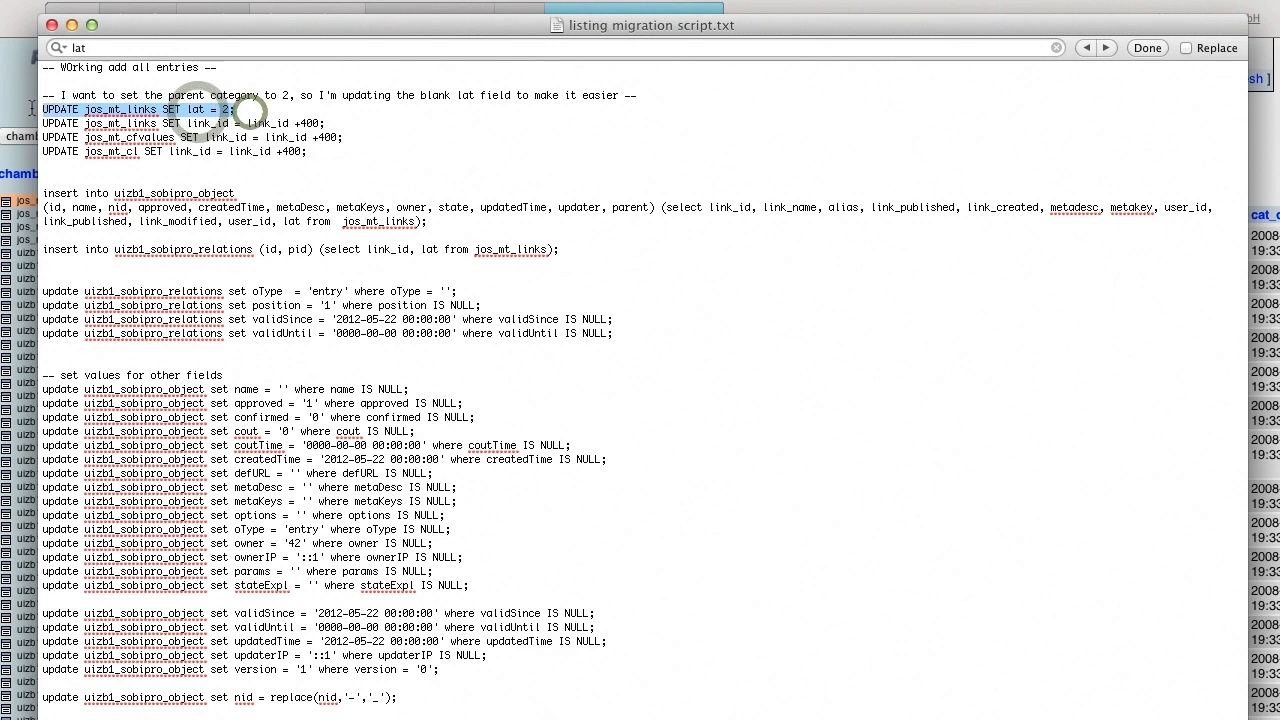
click(228, 110)
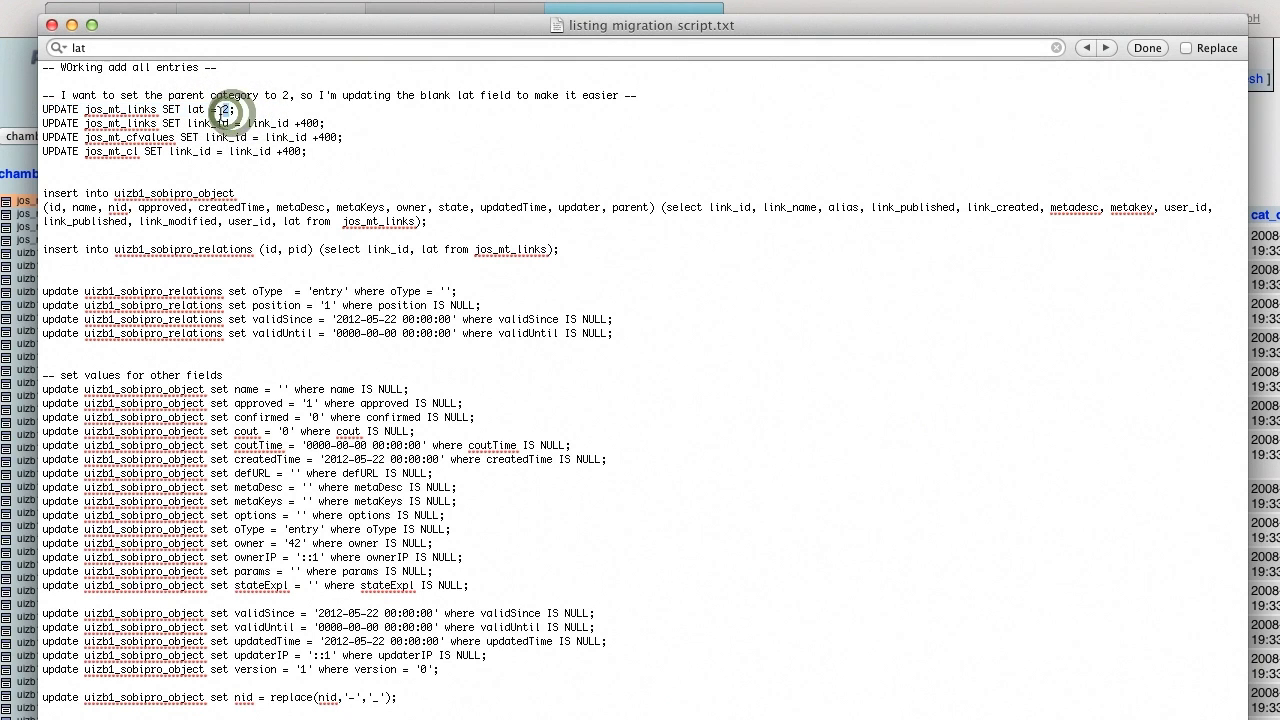
double_click(286, 95)
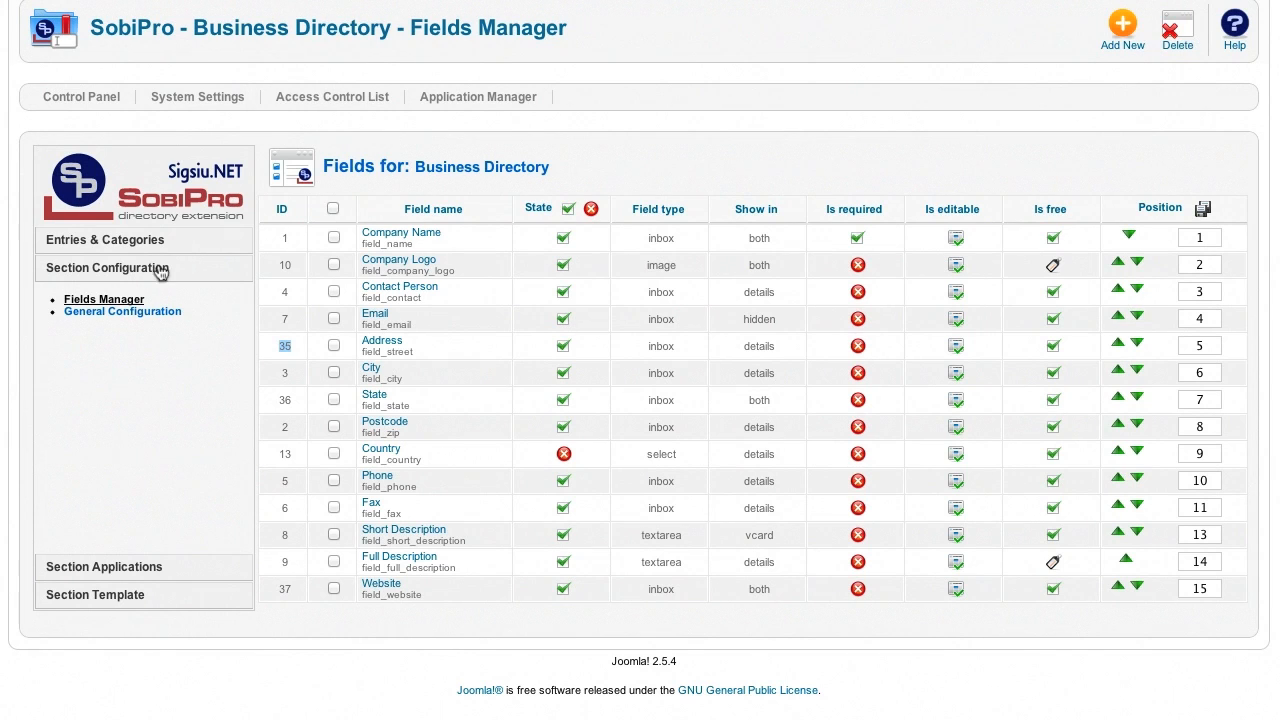
Step: Return to SobiPro's Business Directory category list and check the Computers and Internet category's ID
click(136, 243)
click(114, 320)
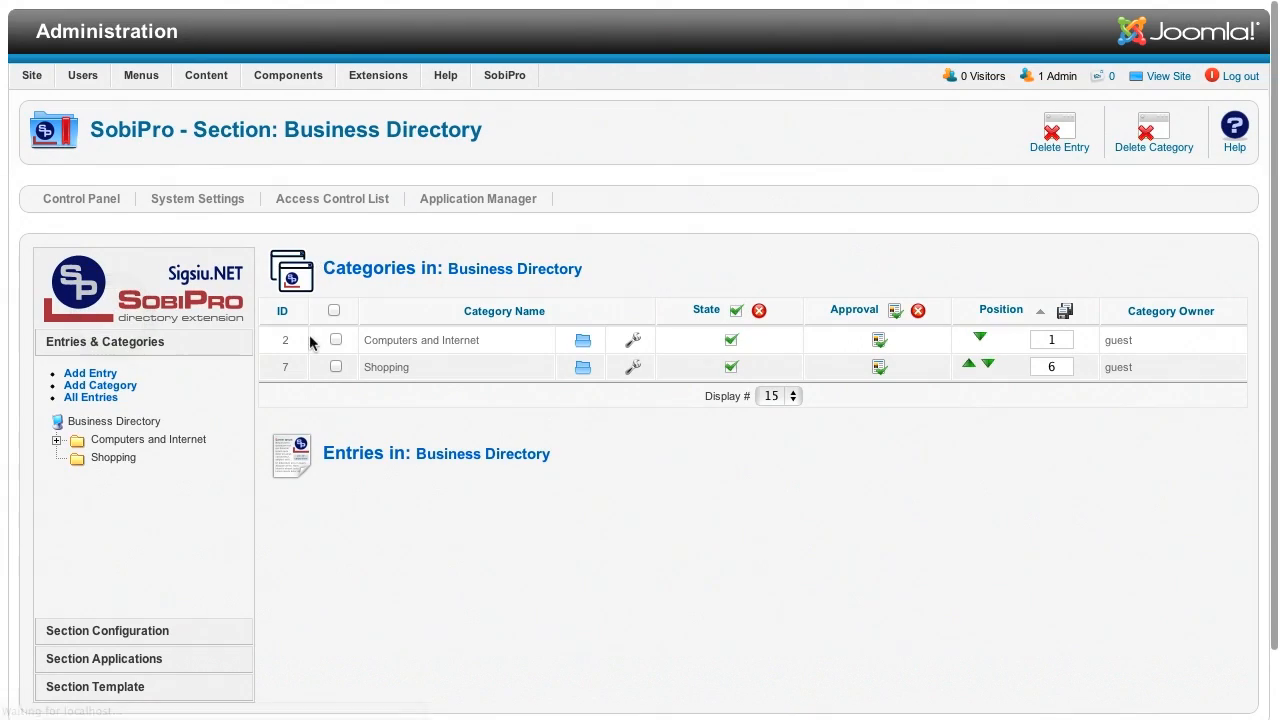
click(287, 340)
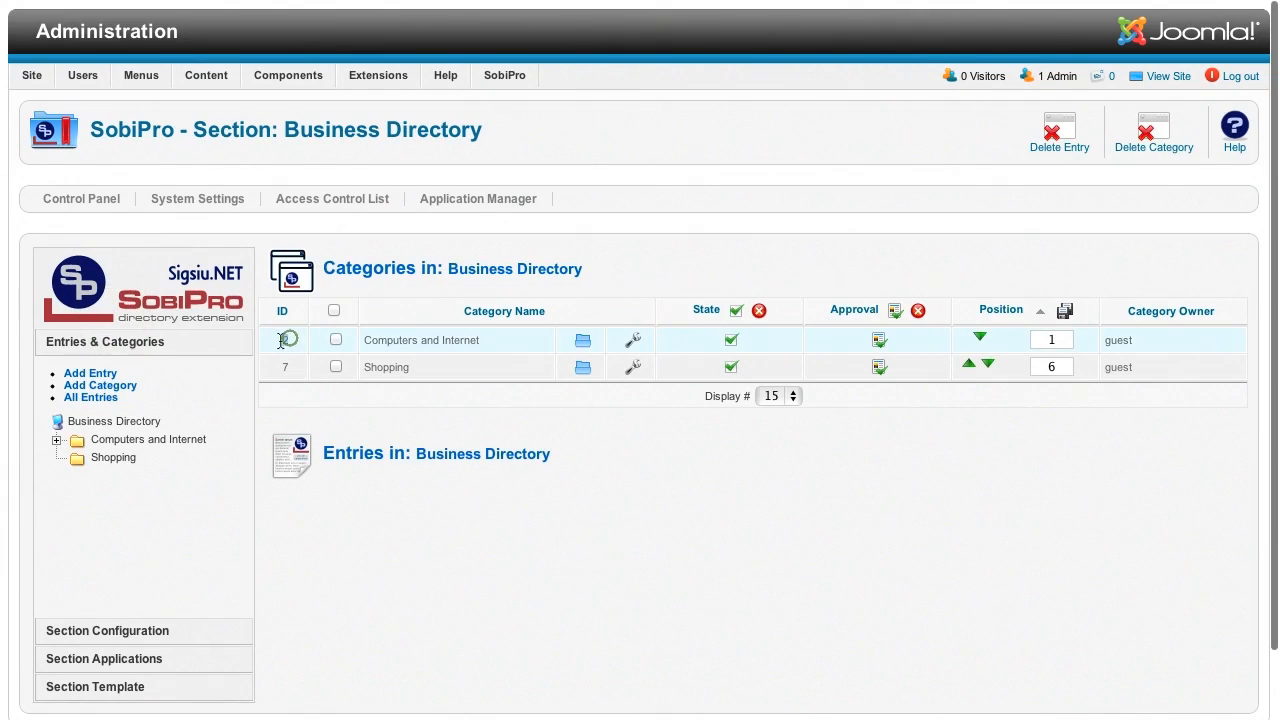
Step: Check the Computers and Internet category ID, then switch to listing migration script.txt and review the UPDATE statements that add 400 to link_id
drag(285, 341, 281, 341)
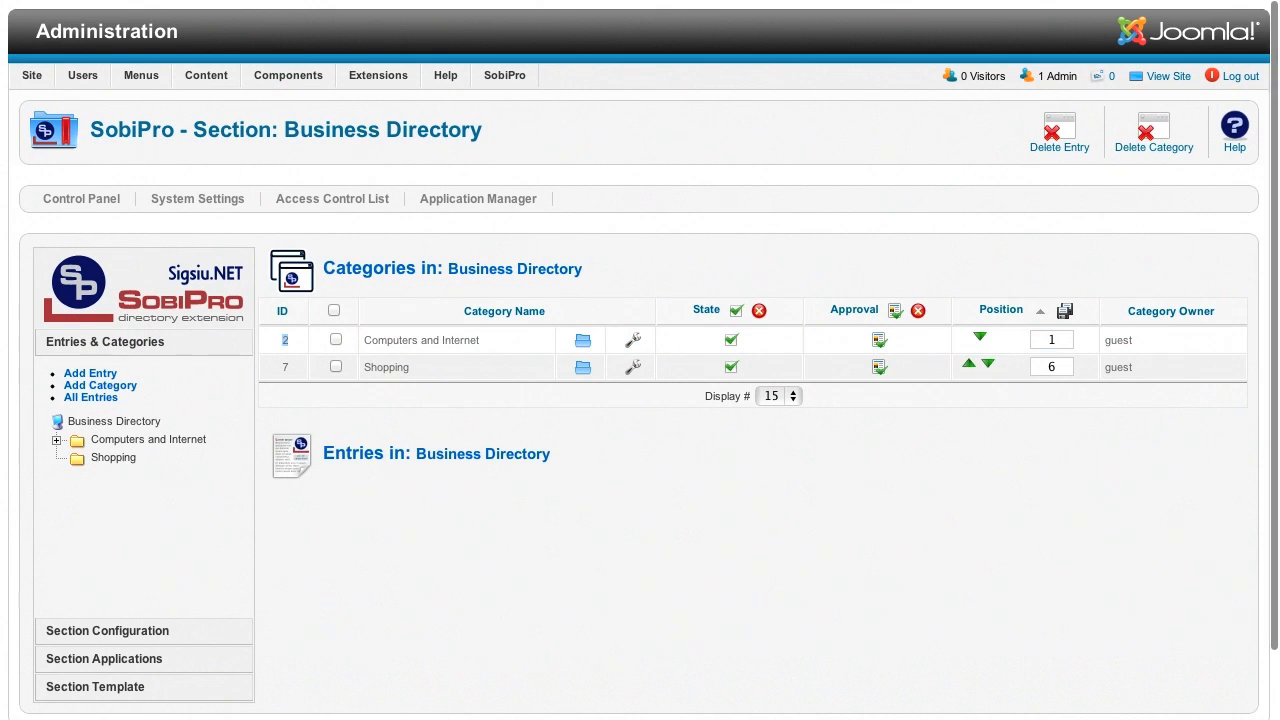
key(super+Tab)
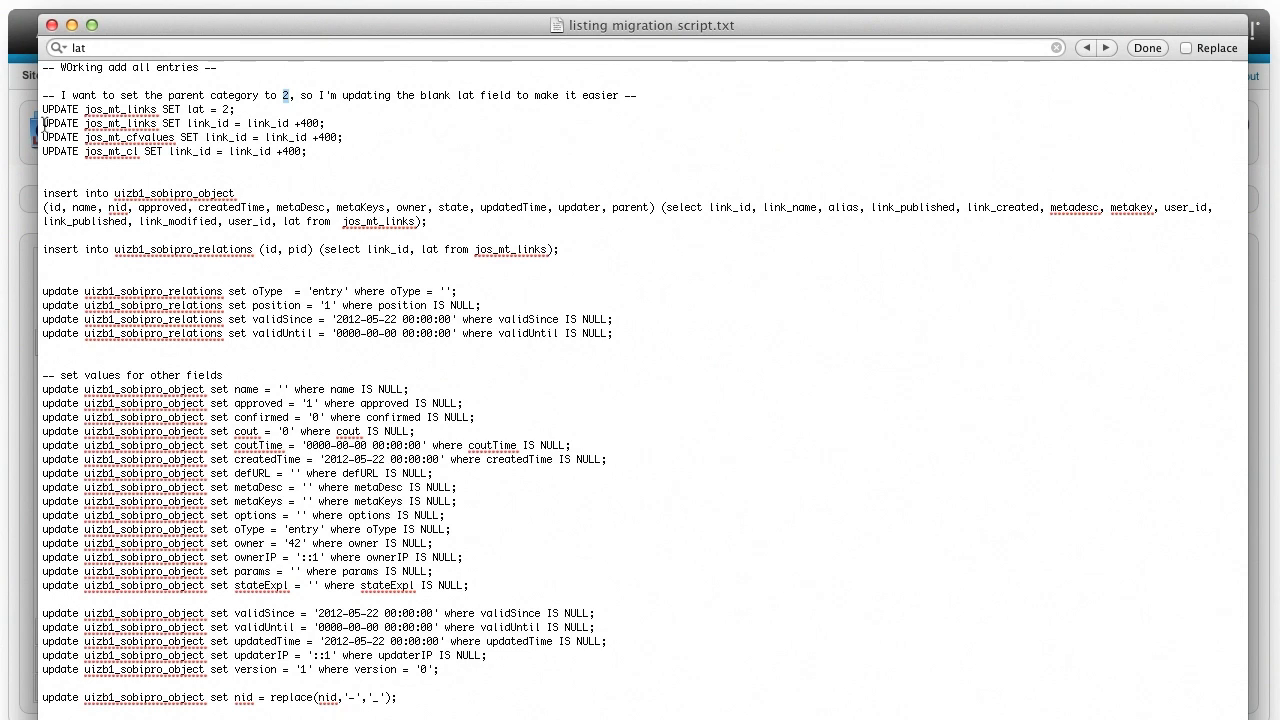
drag(42, 118, 42, 160)
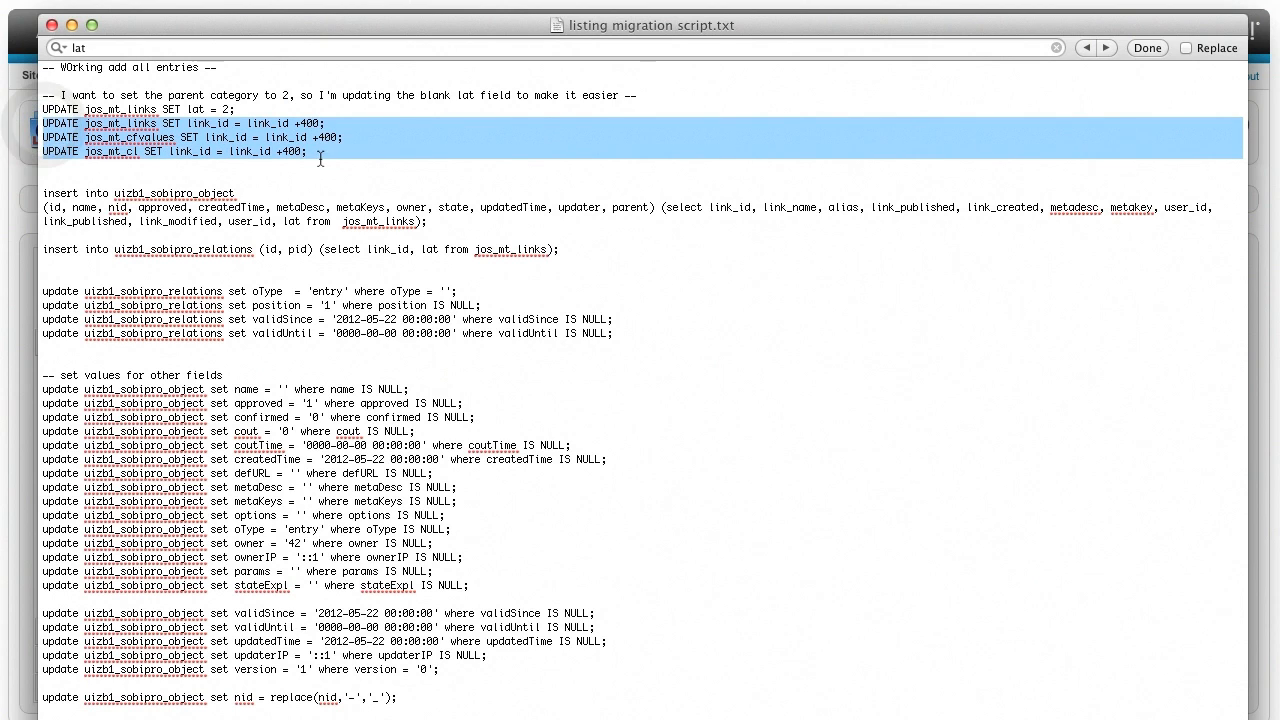
click(298, 130)
double_click(268, 123)
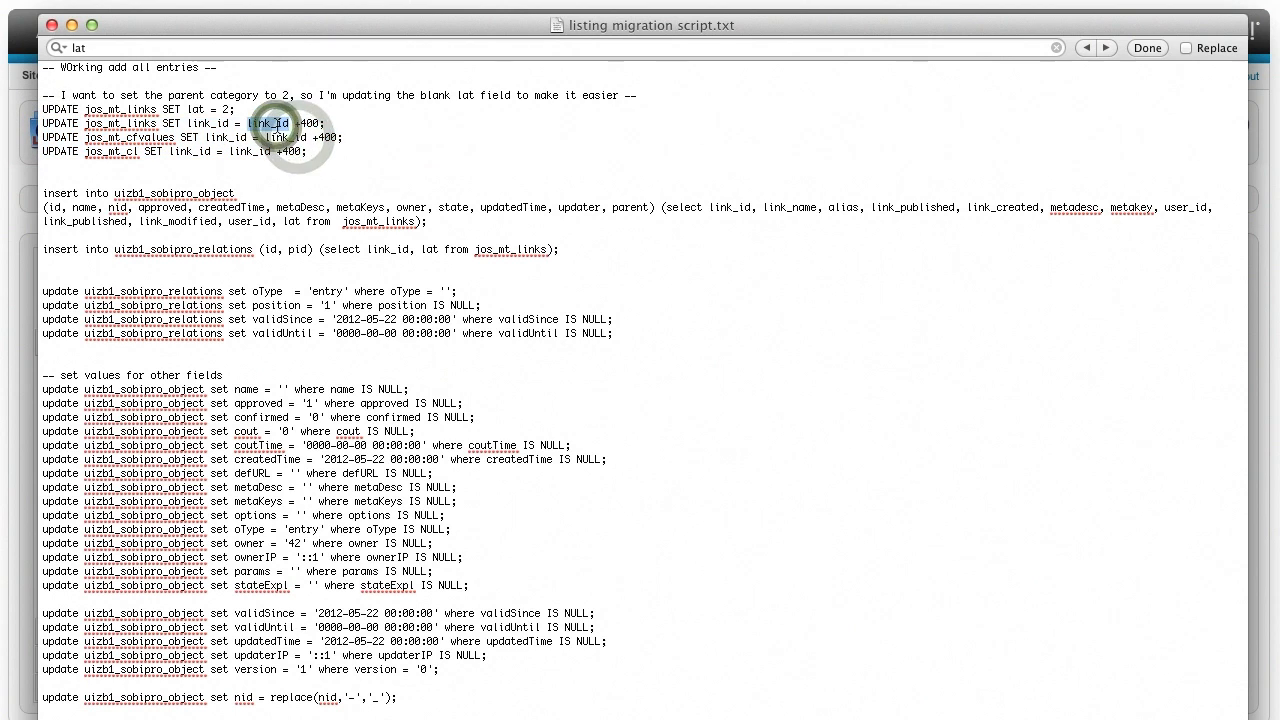
click(312, 120)
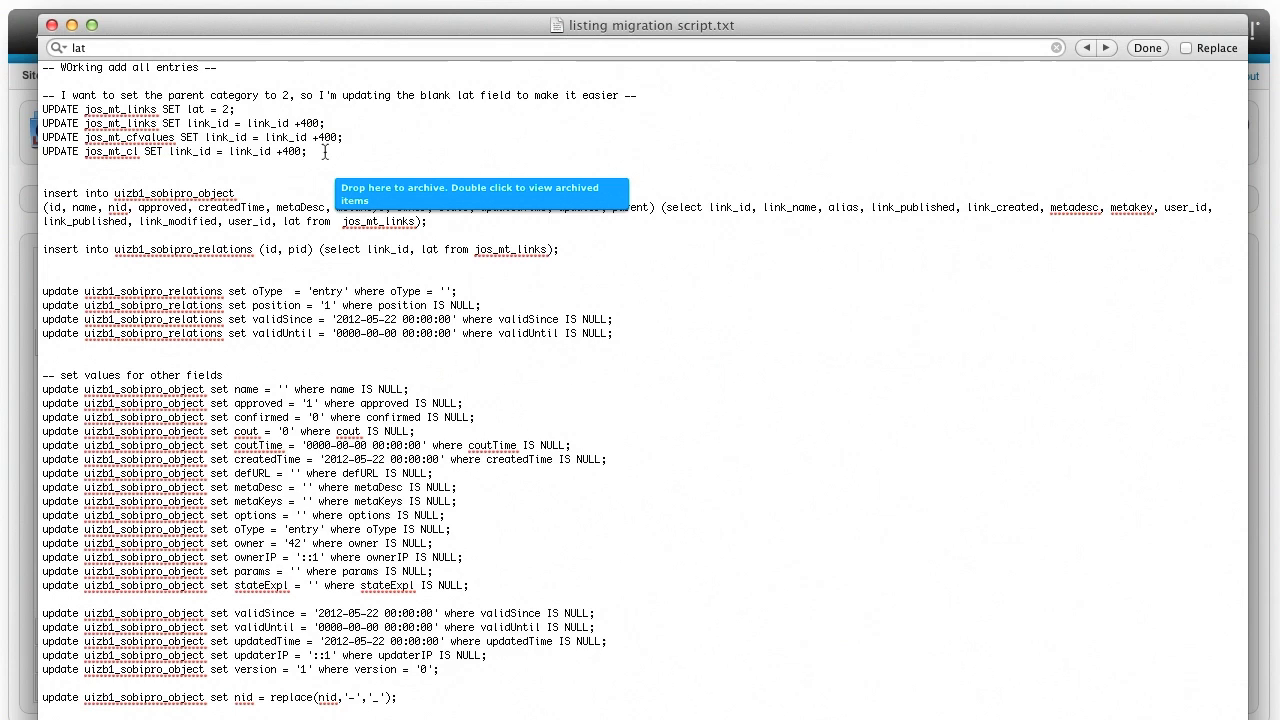
Step: Copy the parent-category comment and the four jos_mt UPDATE statements from the script and run them on the chamber2 database in phpMyAdmin
drag(323, 151, 32, 98)
key(super+c)
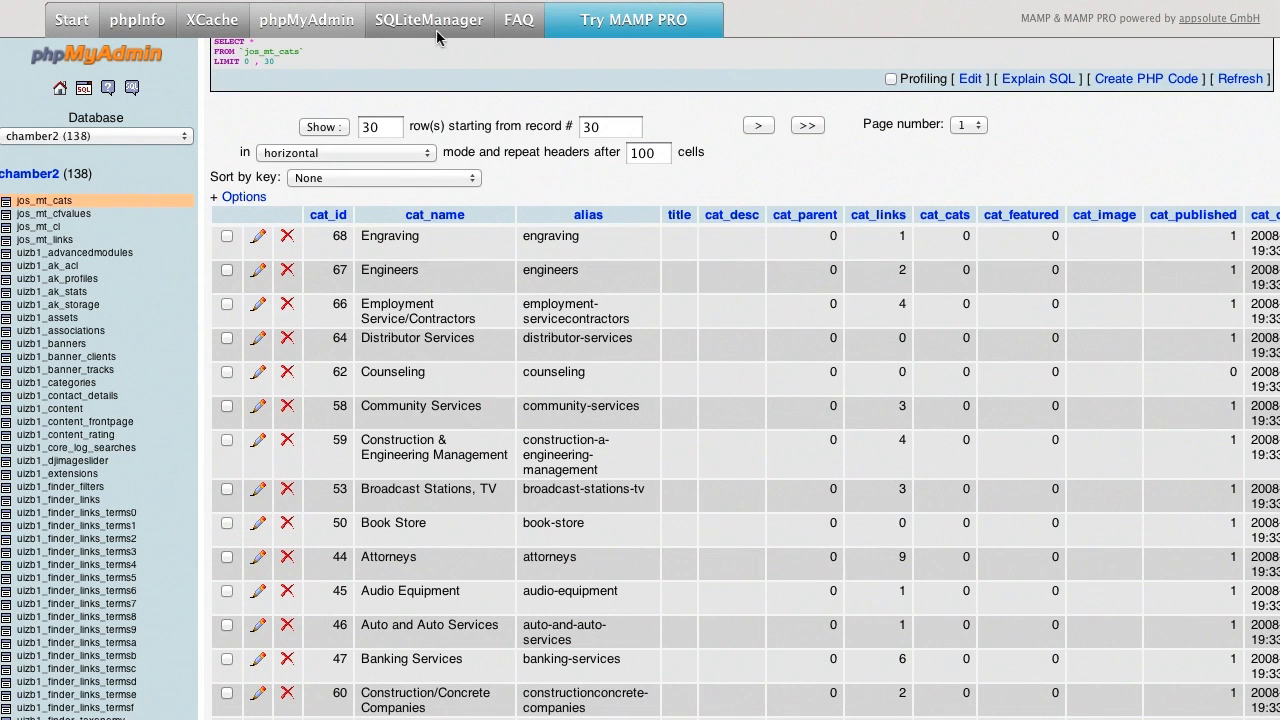
scroll(363, 118, up, 2)
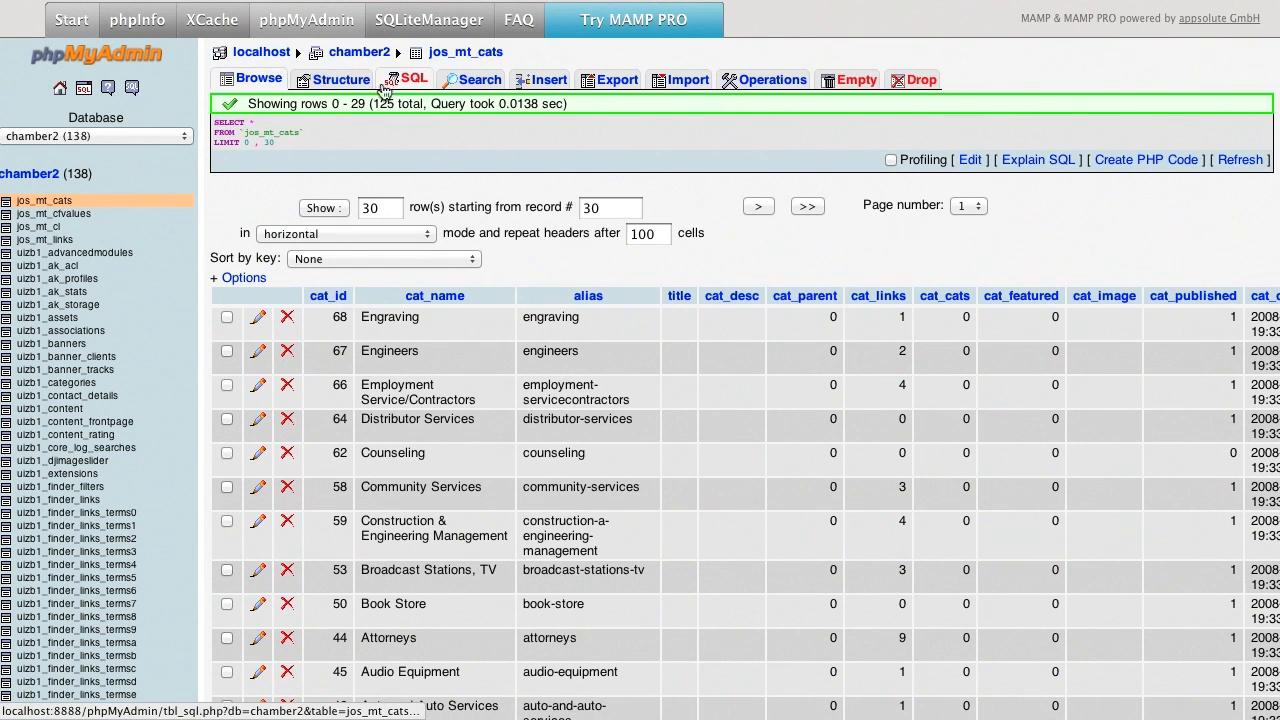
click(408, 87)
click(385, 145)
key(super+v)
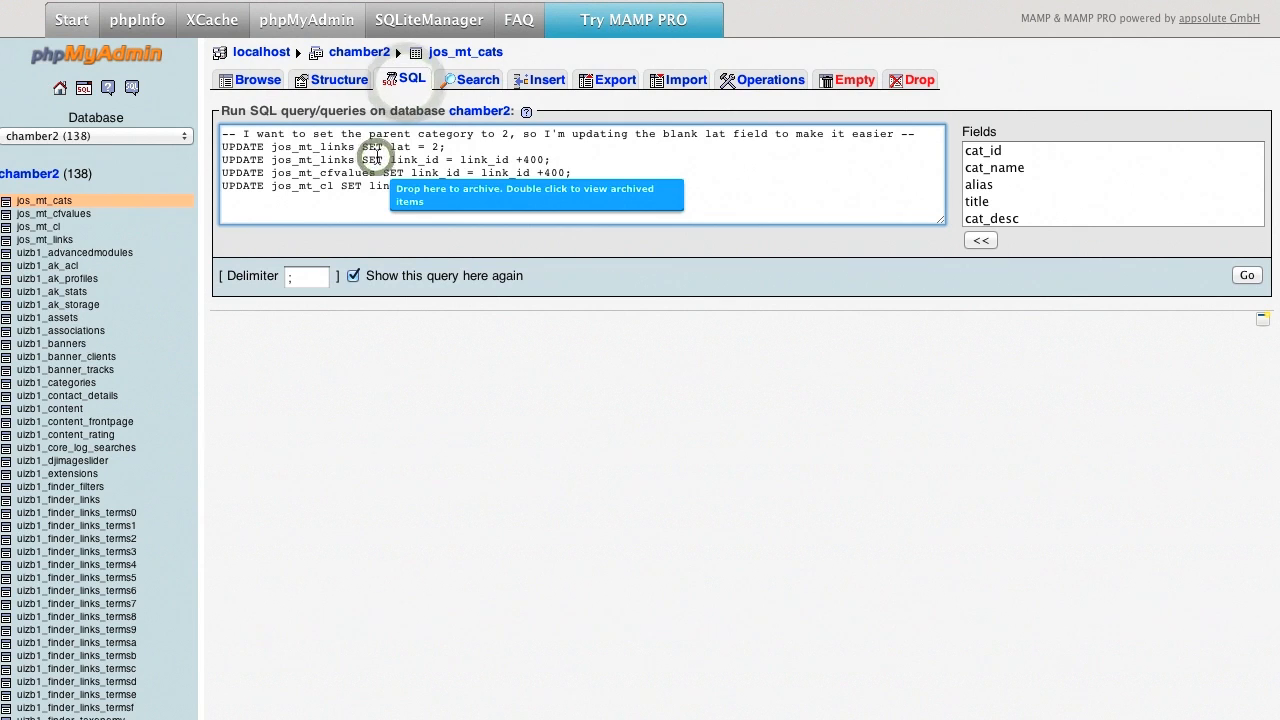
click(727, 155)
click(1246, 277)
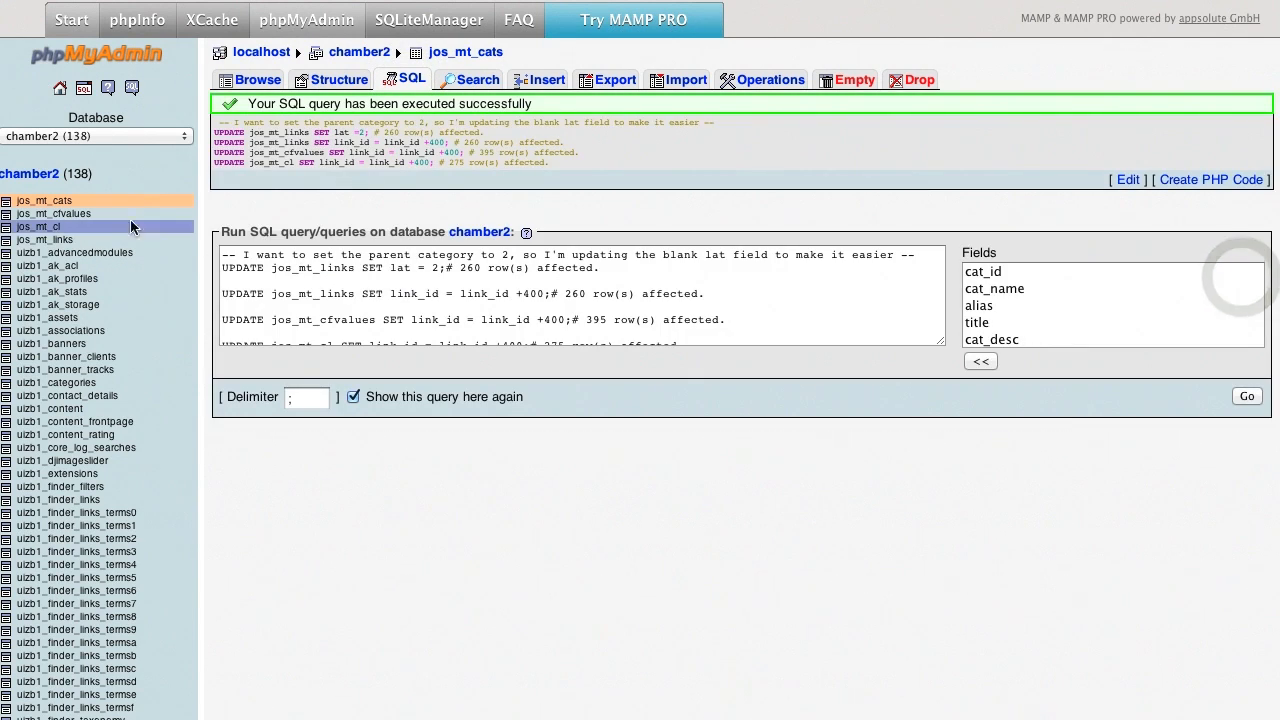
Step: Browse the jos_mt_cl and jos_mt_links tables to check their updated link_id values
click(51, 229)
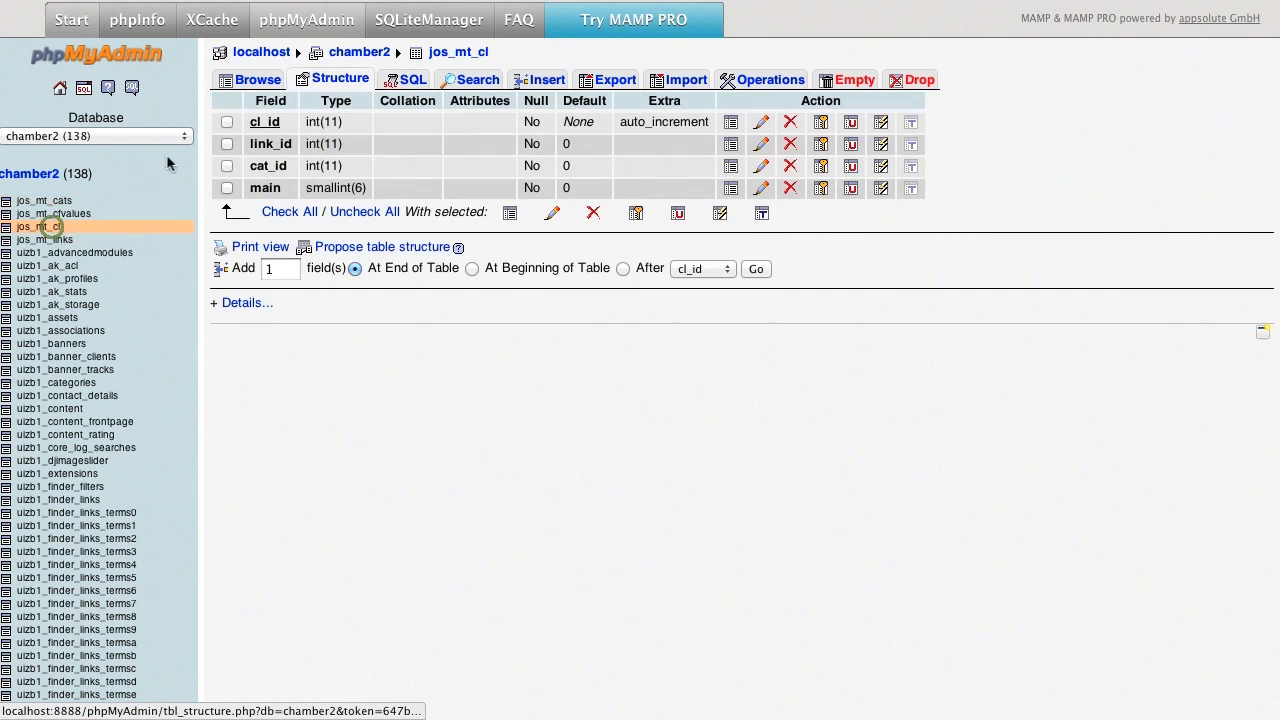
click(248, 82)
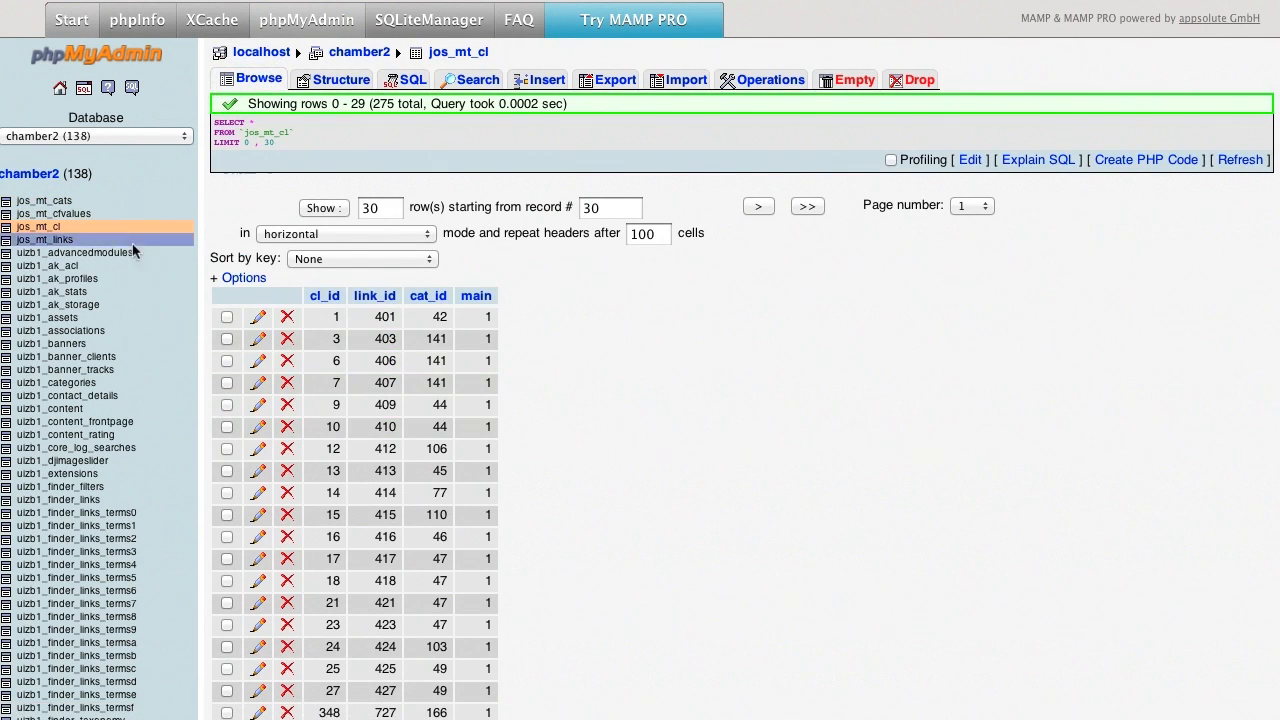
click(70, 213)
click(60, 241)
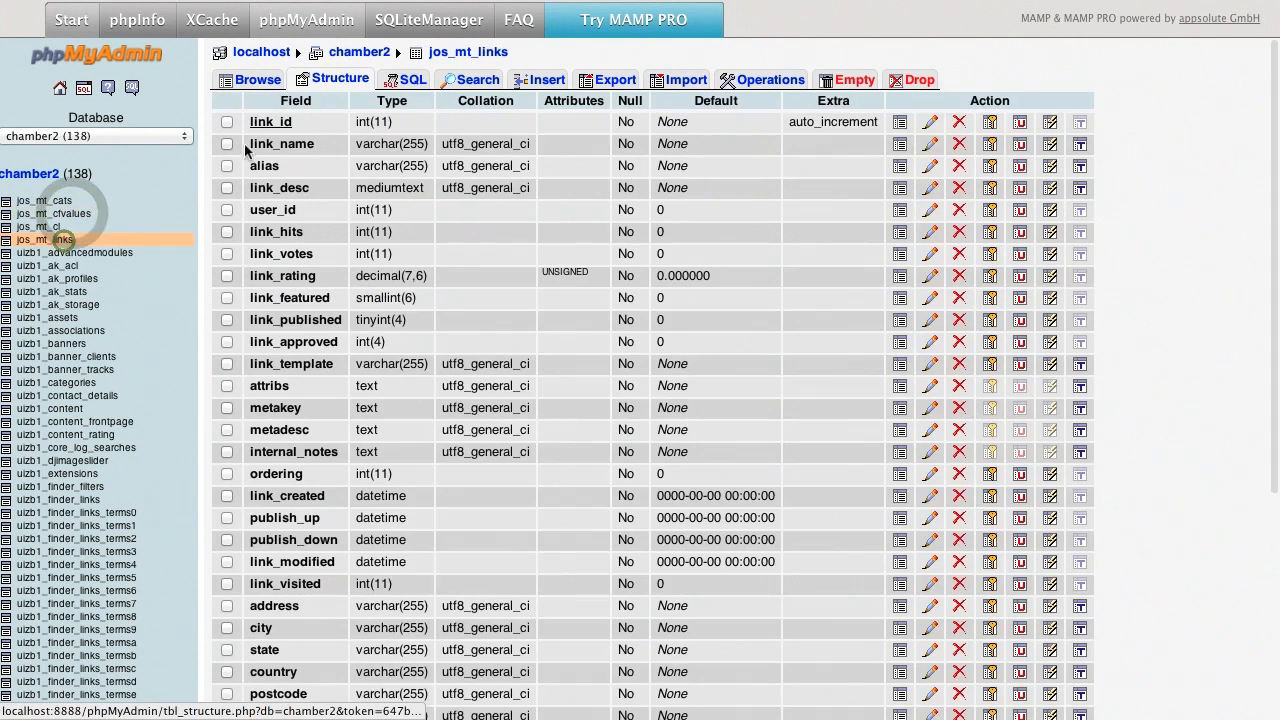
click(256, 80)
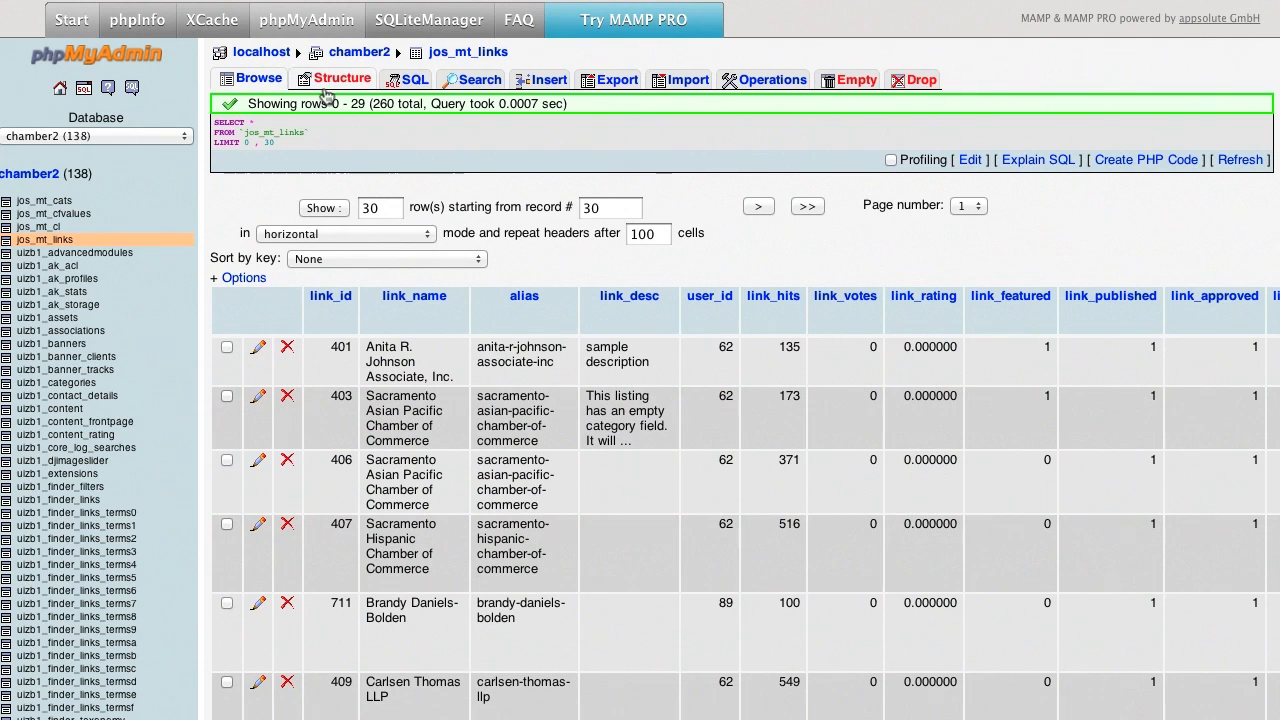
Step: Return to the migration script and review how the uizb1_sobipro_object insert maps jos_mt_links columns, including lat to parent
key(super+Tab)
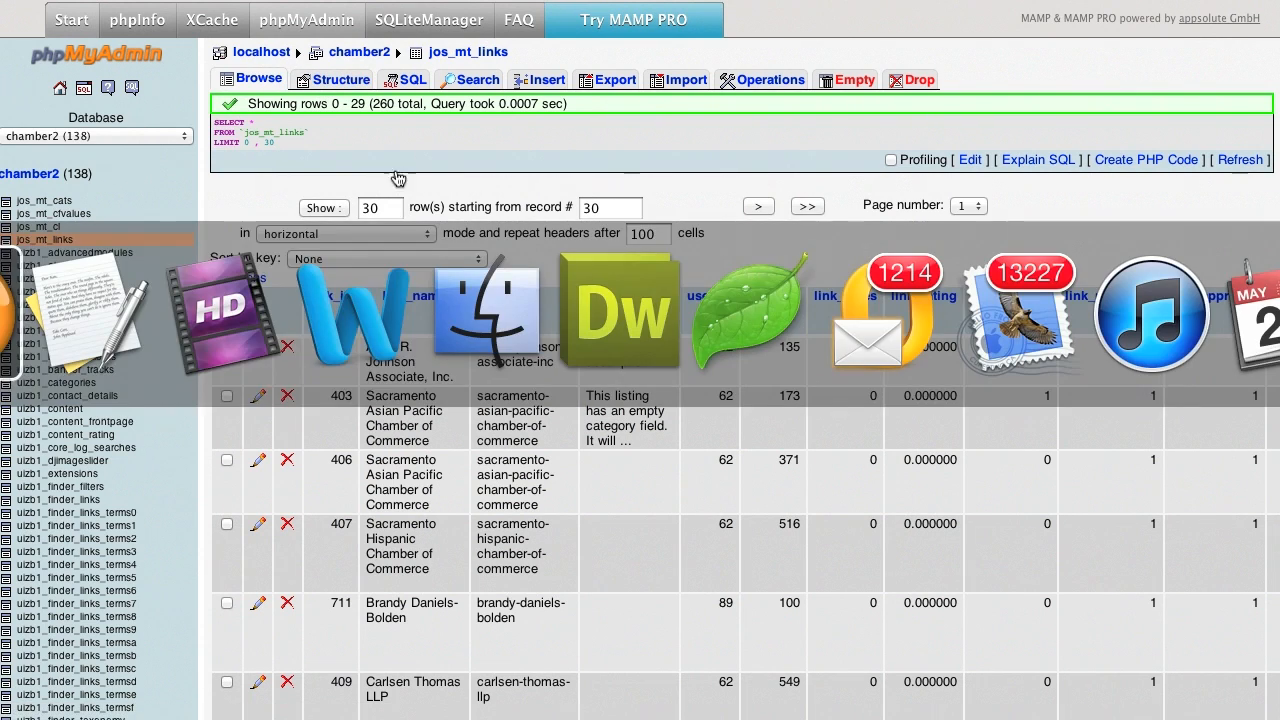
scroll(346, 176, down, 2)
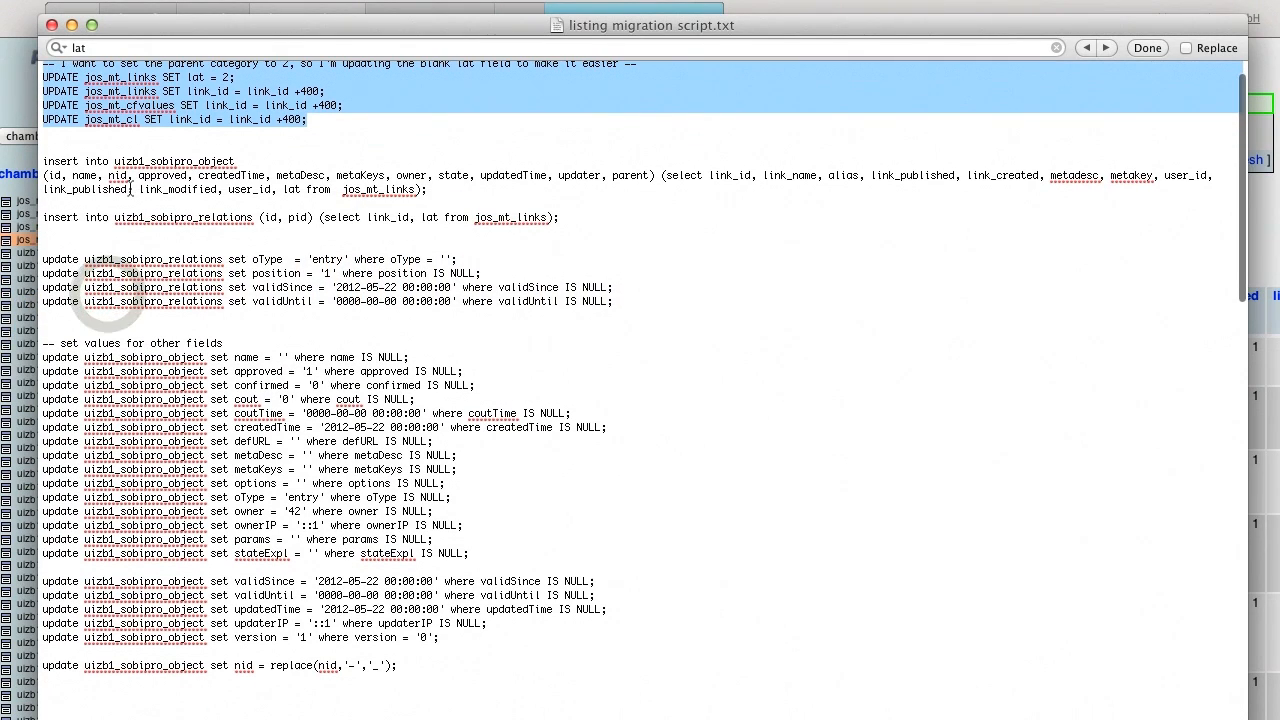
double_click(388, 189)
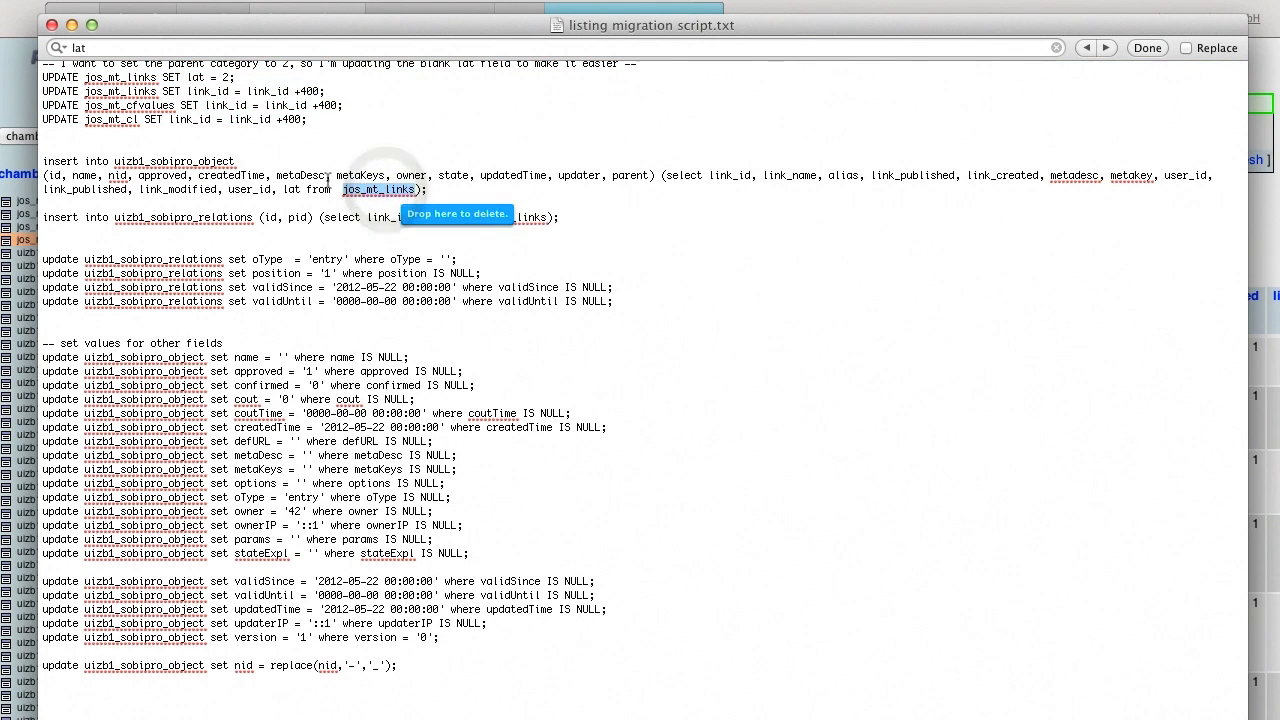
double_click(216, 162)
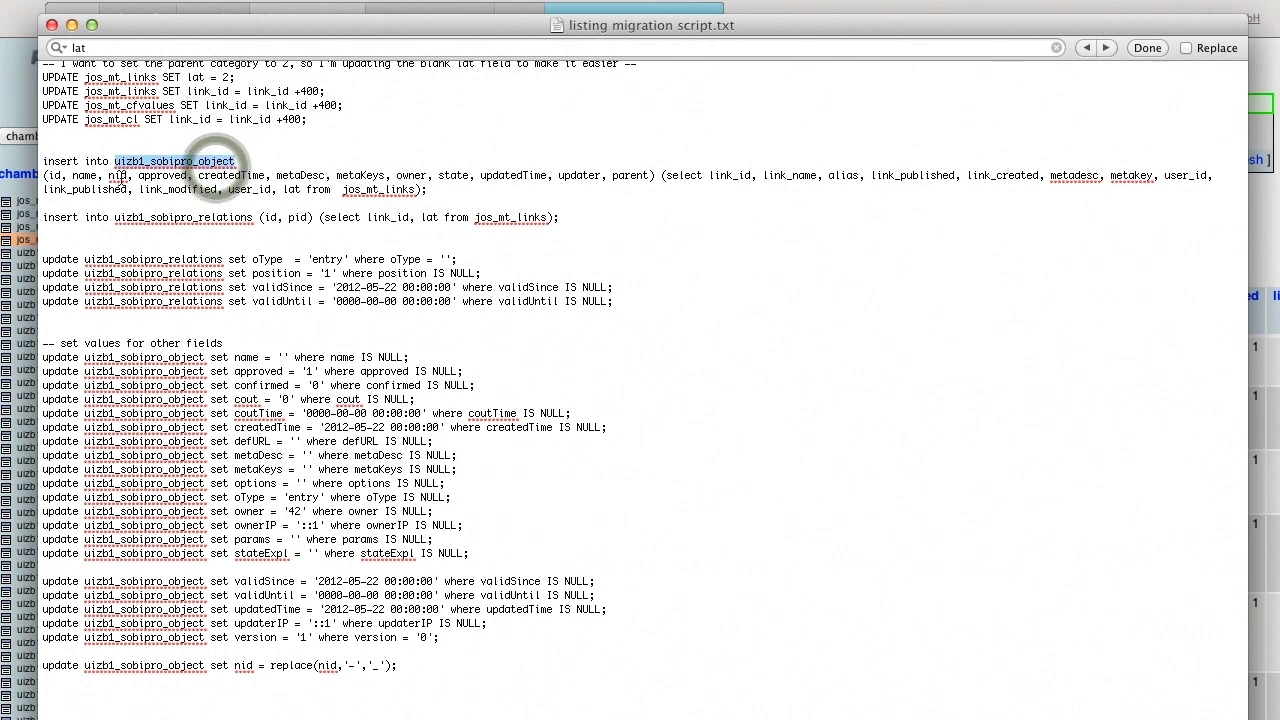
drag(48, 176, 134, 176)
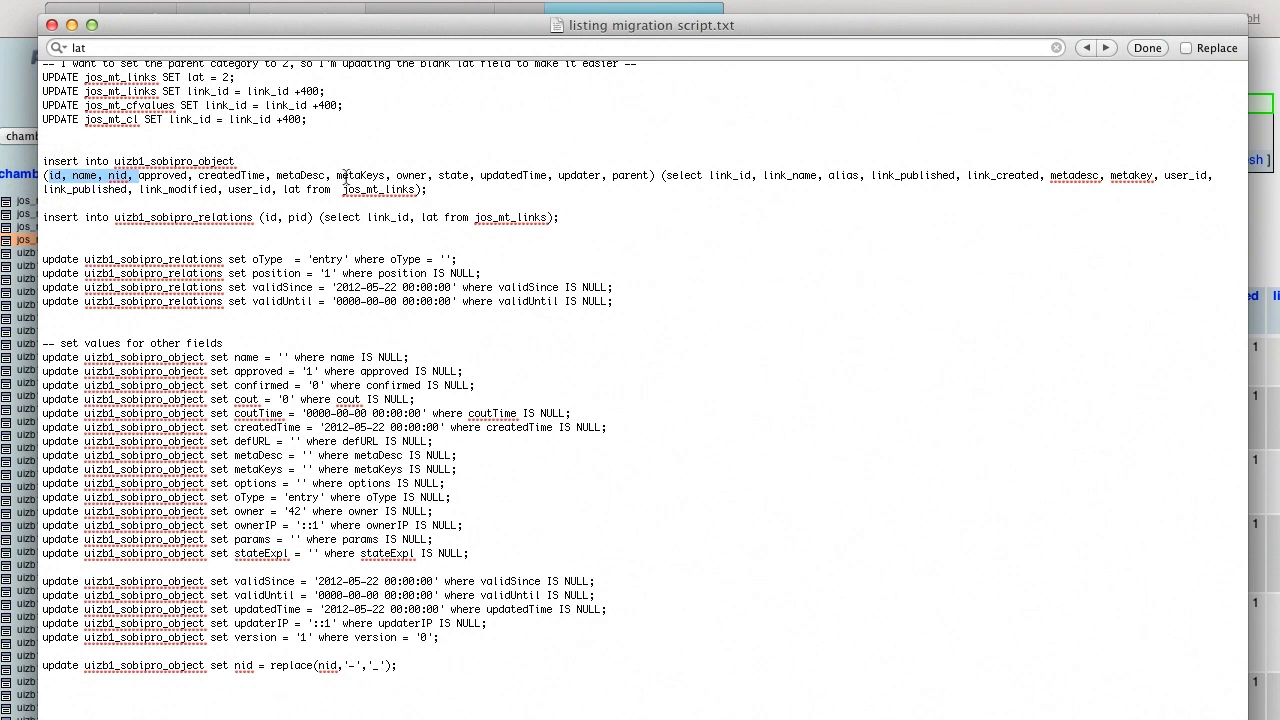
double_click(637, 177)
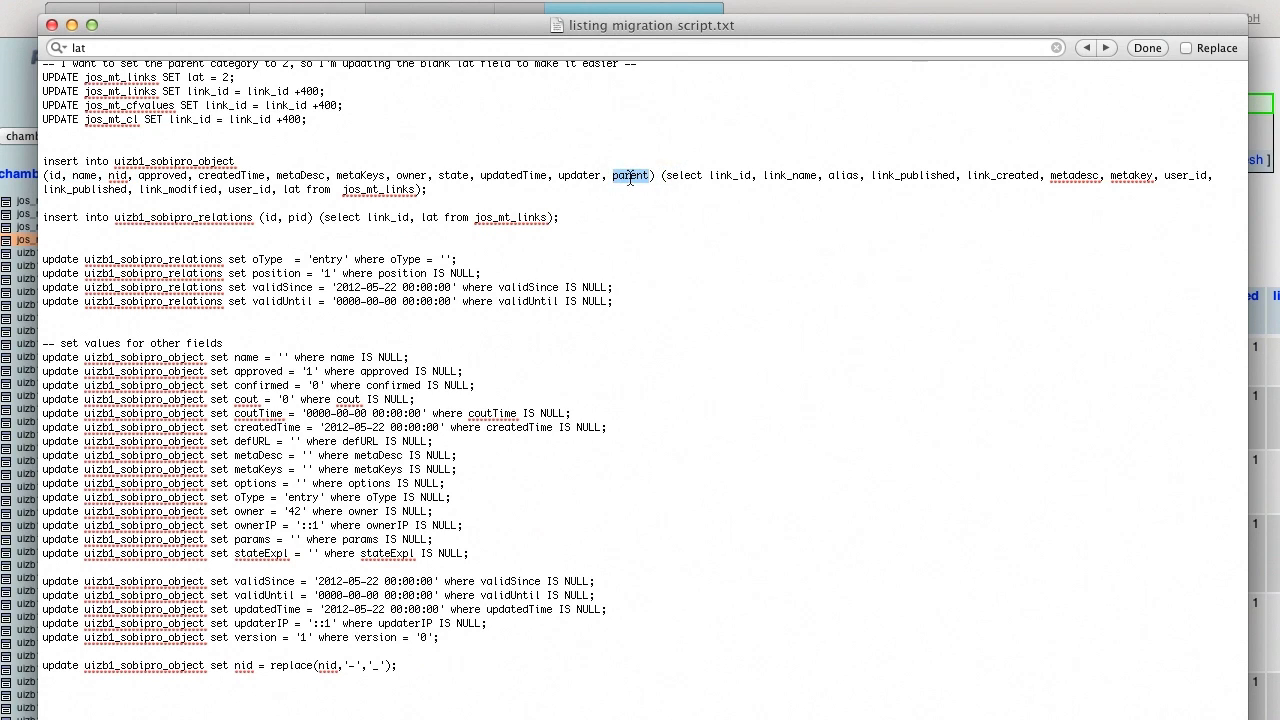
click(295, 192)
double_click(293, 190)
Step: Copy the complete insert into uizb1_sobipro_object statement from the script and switch to phpMyAdmin's SQL query page
key(alt+shift+Up)
key(alt+shift+Up)
key(super+c)
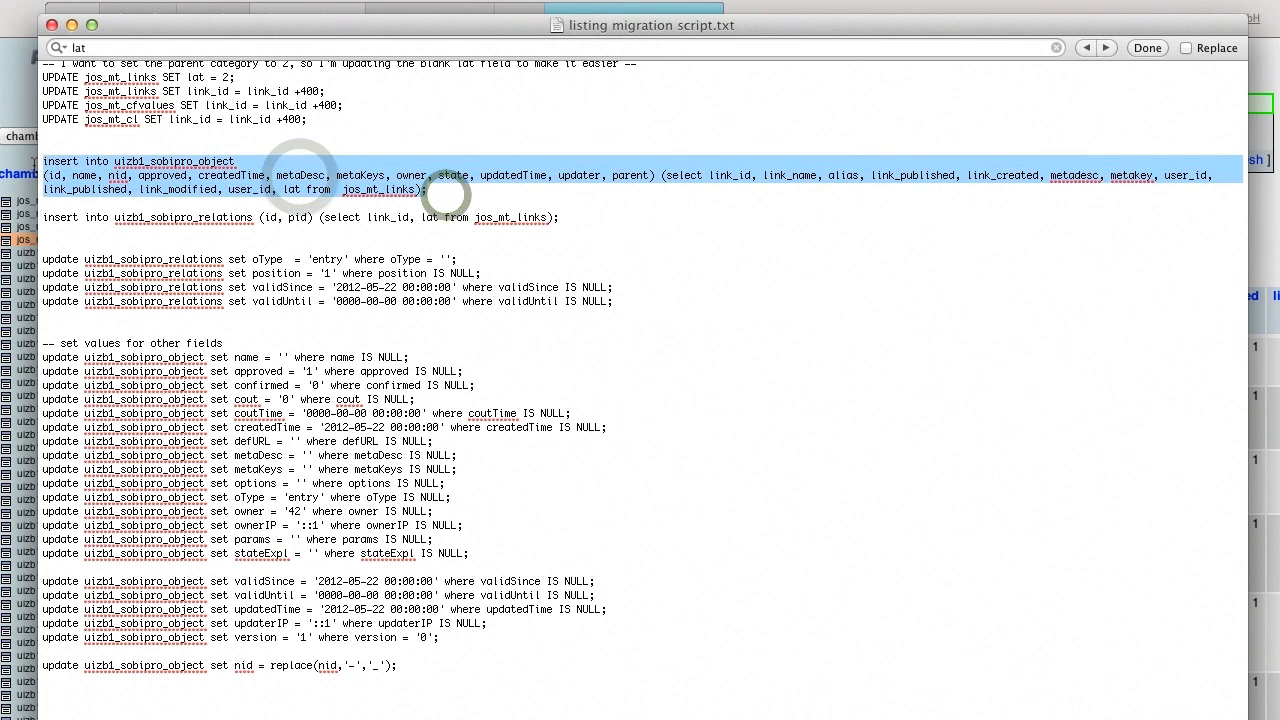
key(super+Tab)
click(410, 80)
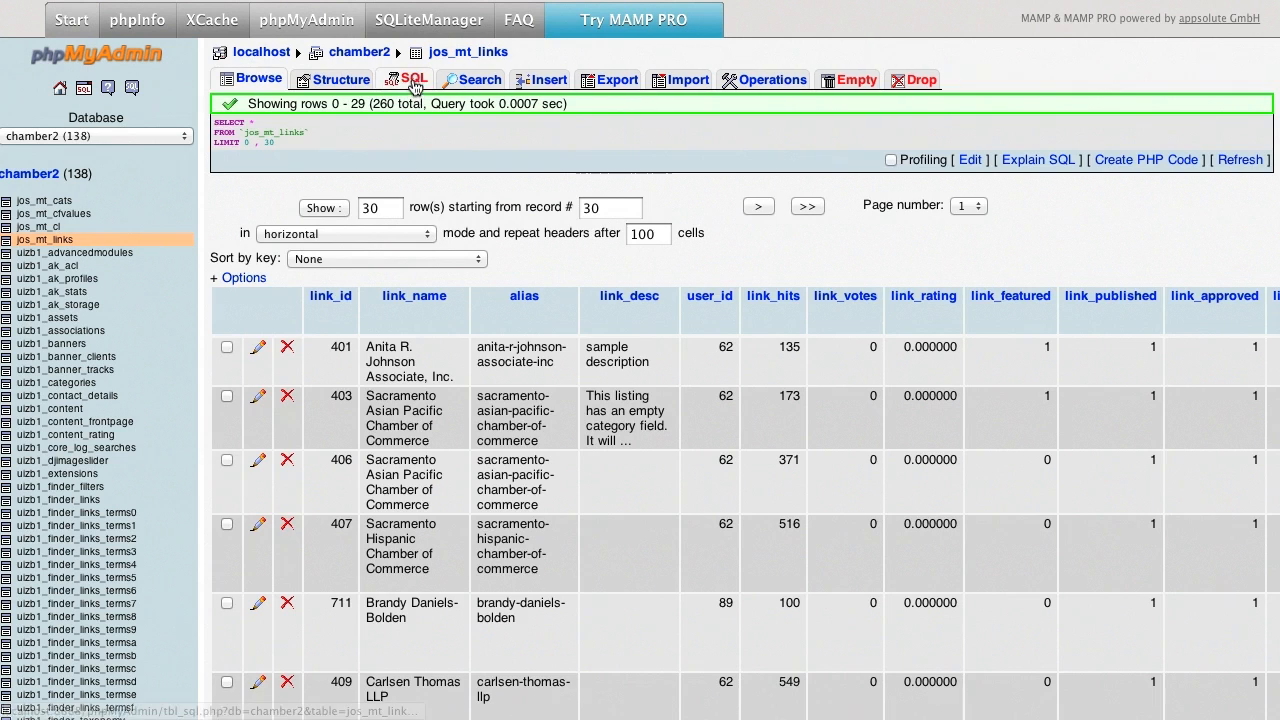
Step: Find the uizb1_sobipro_object table in chamber2 and browse its existing category and entry rows
scroll(126, 354, down, 10)
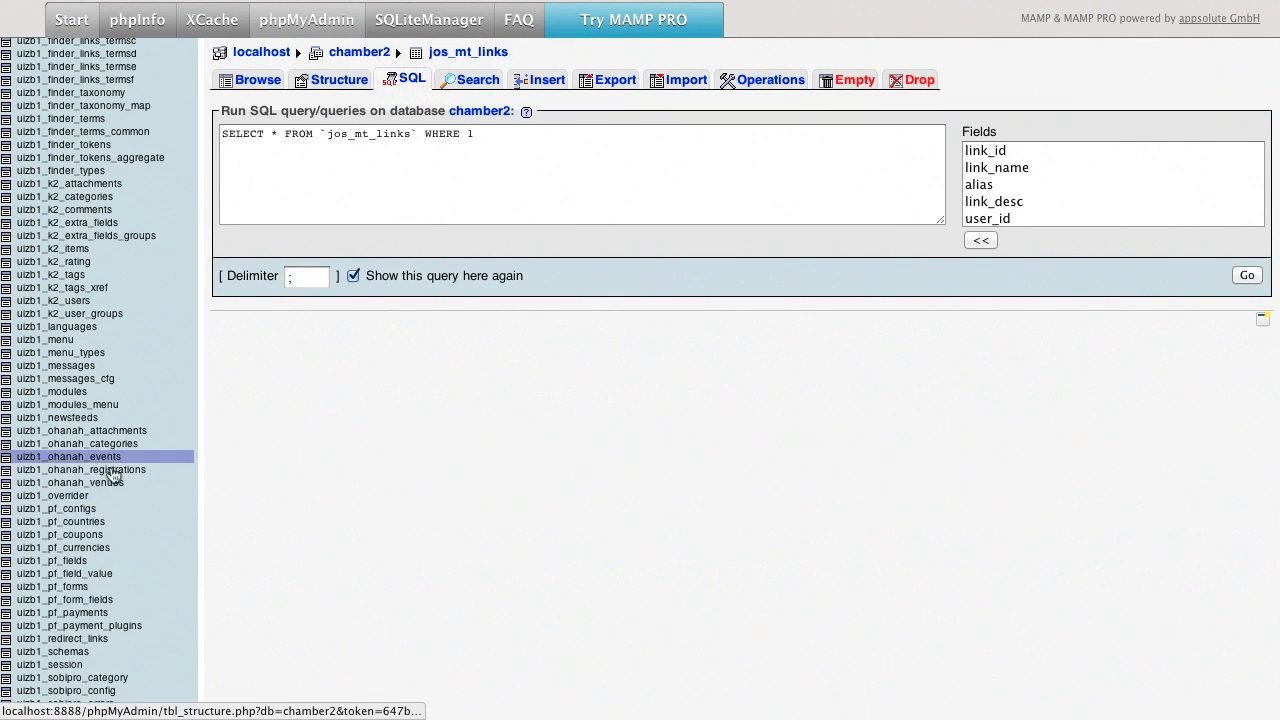
scroll(127, 500, down, 7)
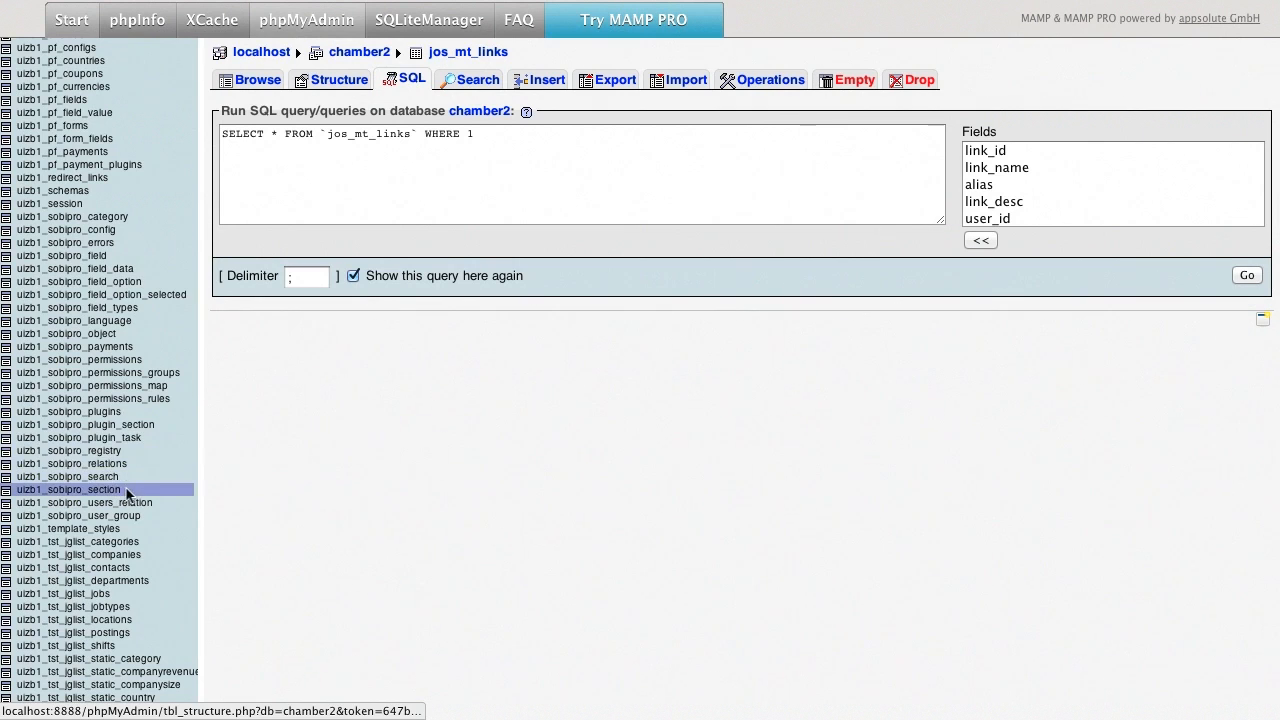
click(104, 336)
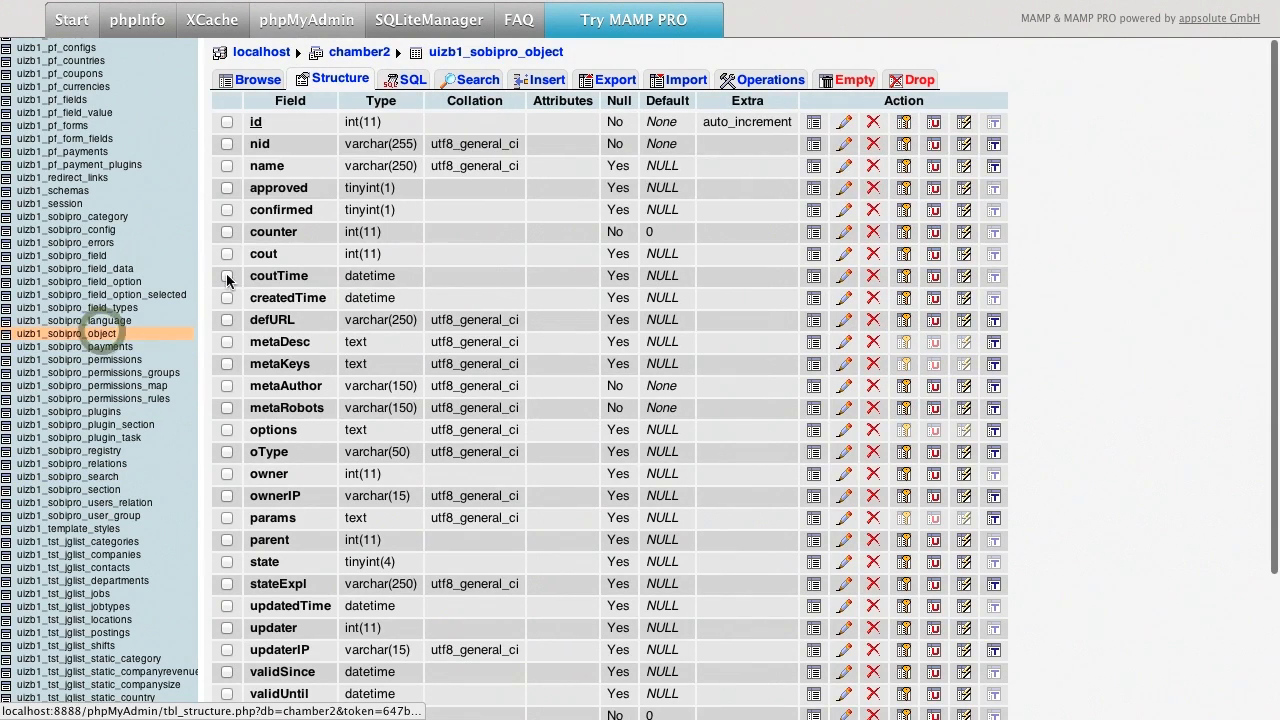
click(258, 80)
scroll(256, 170, down, 4)
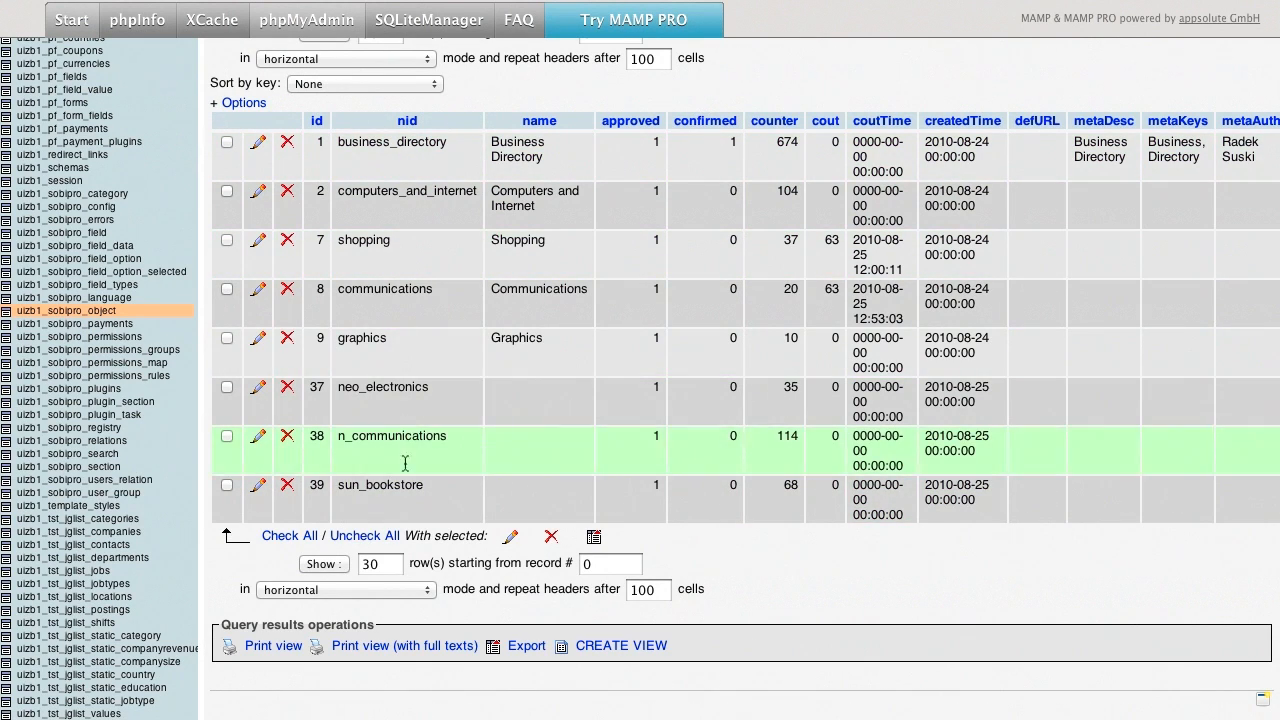
scroll(428, 400, up, 5)
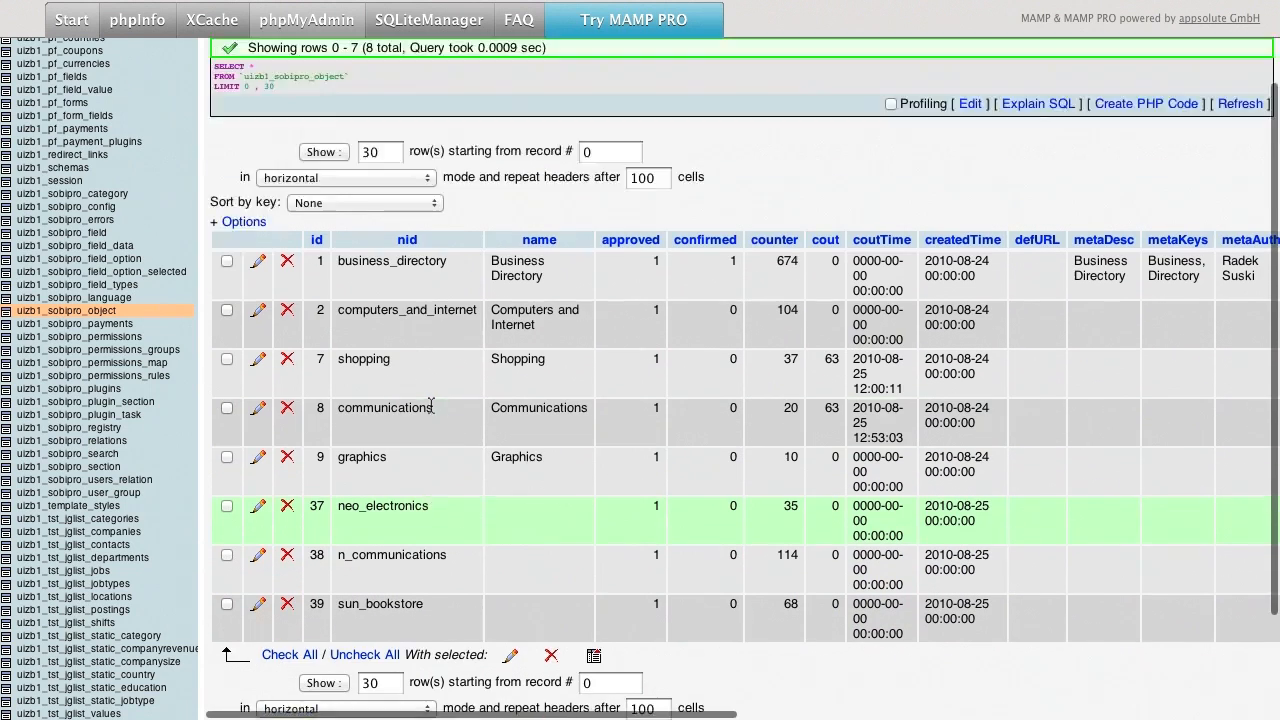
Step: Run the copied insert statement to add the jos_mt_links listings to uizb1_sobipro_object
click(405, 79)
click(445, 150)
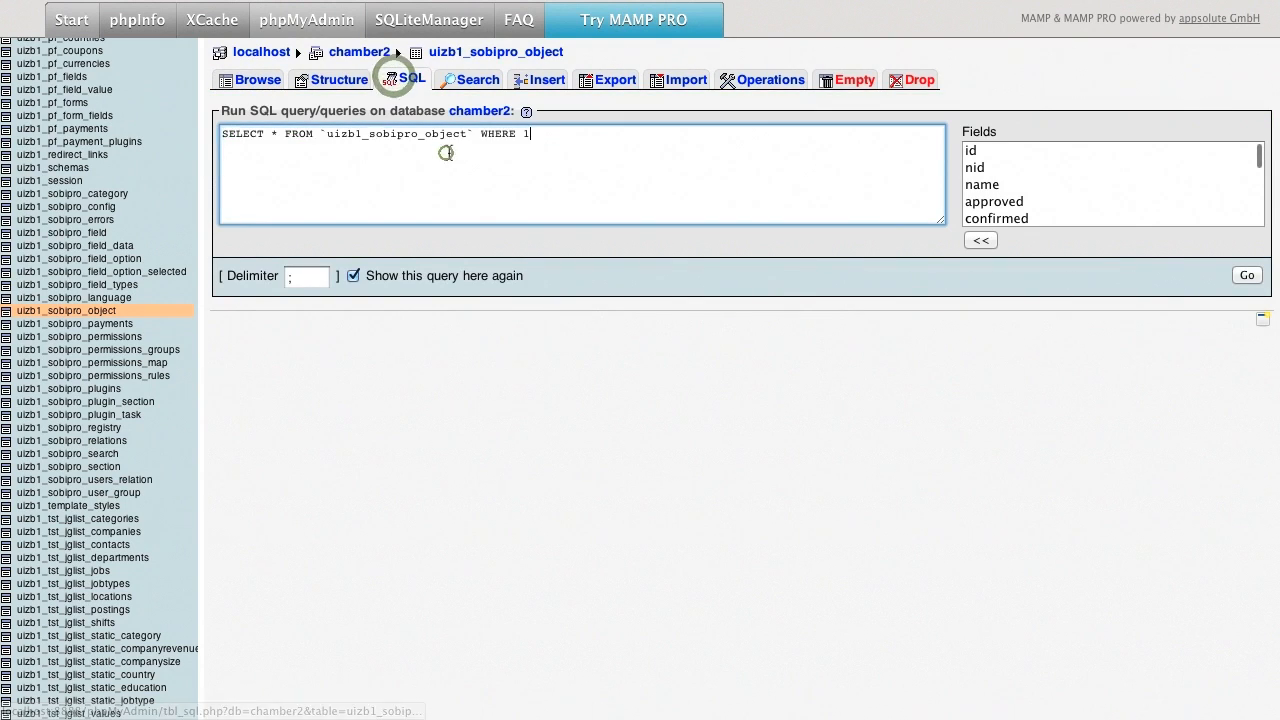
key(super+v)
click(1247, 275)
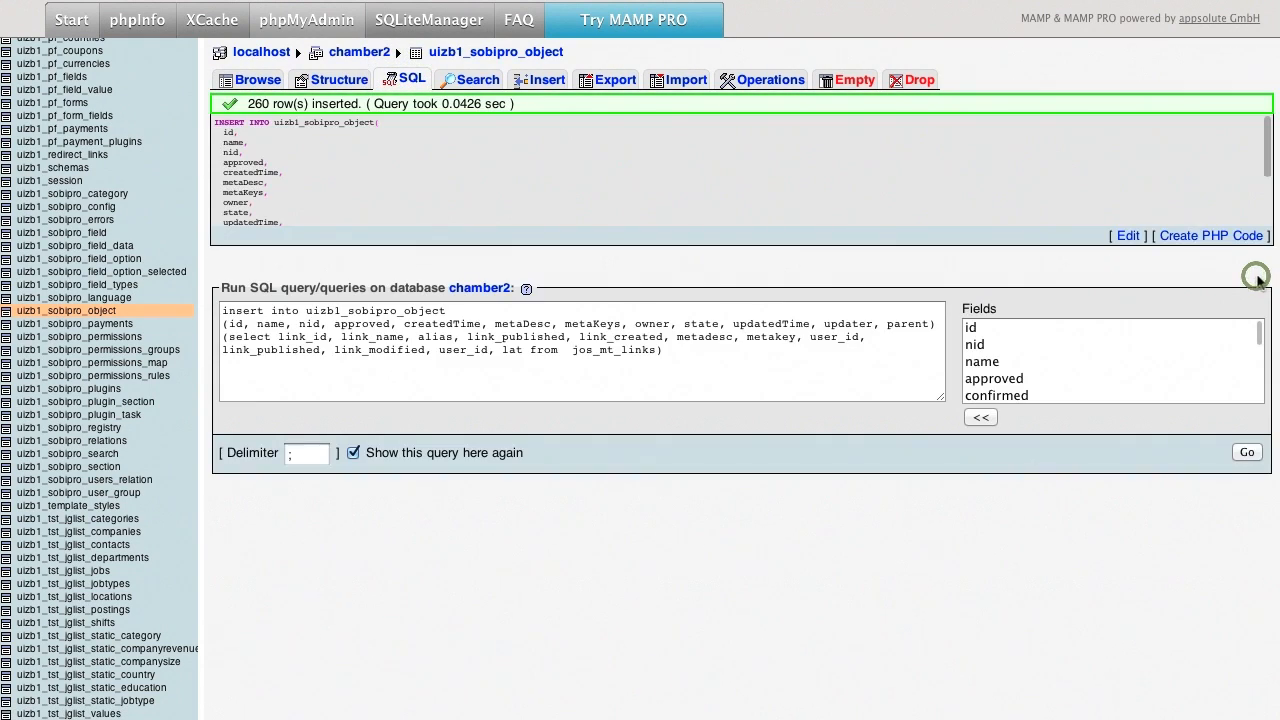
Step: Browse uizb1_sobipro_object and examine the inserted listings across all columns, including the NULL fields and parent values
click(258, 84)
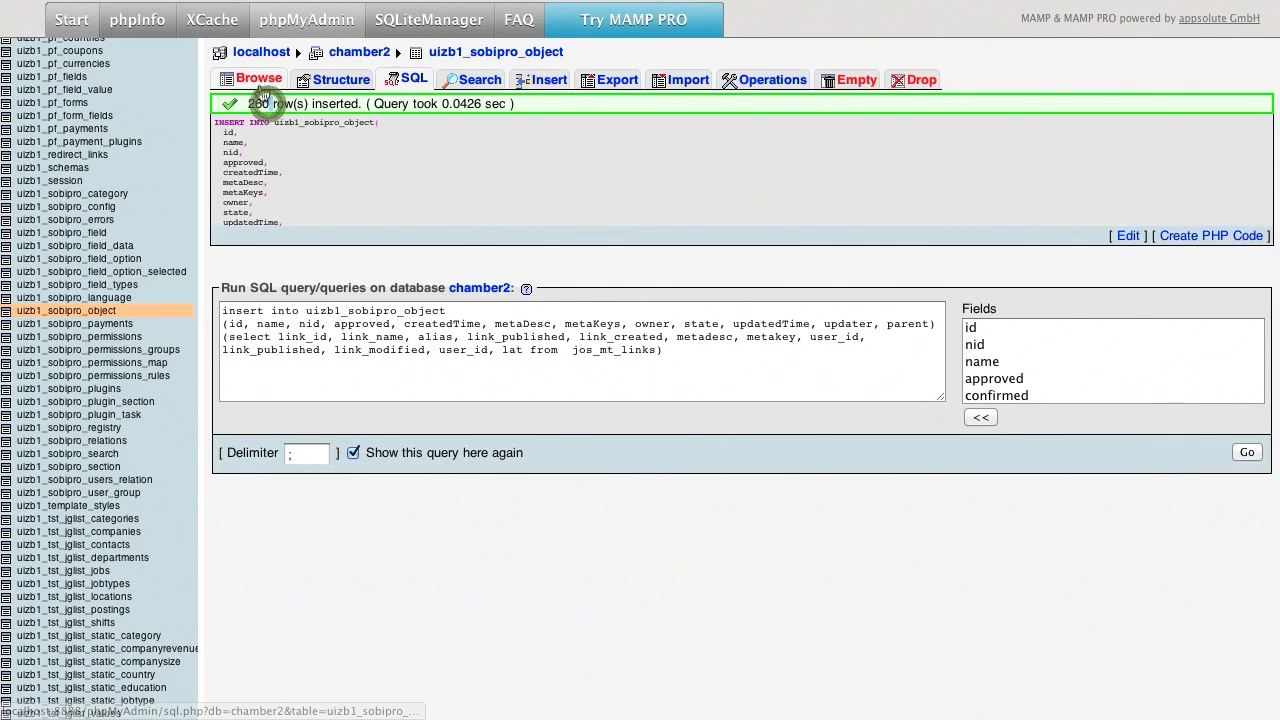
scroll(349, 217, down, 8)
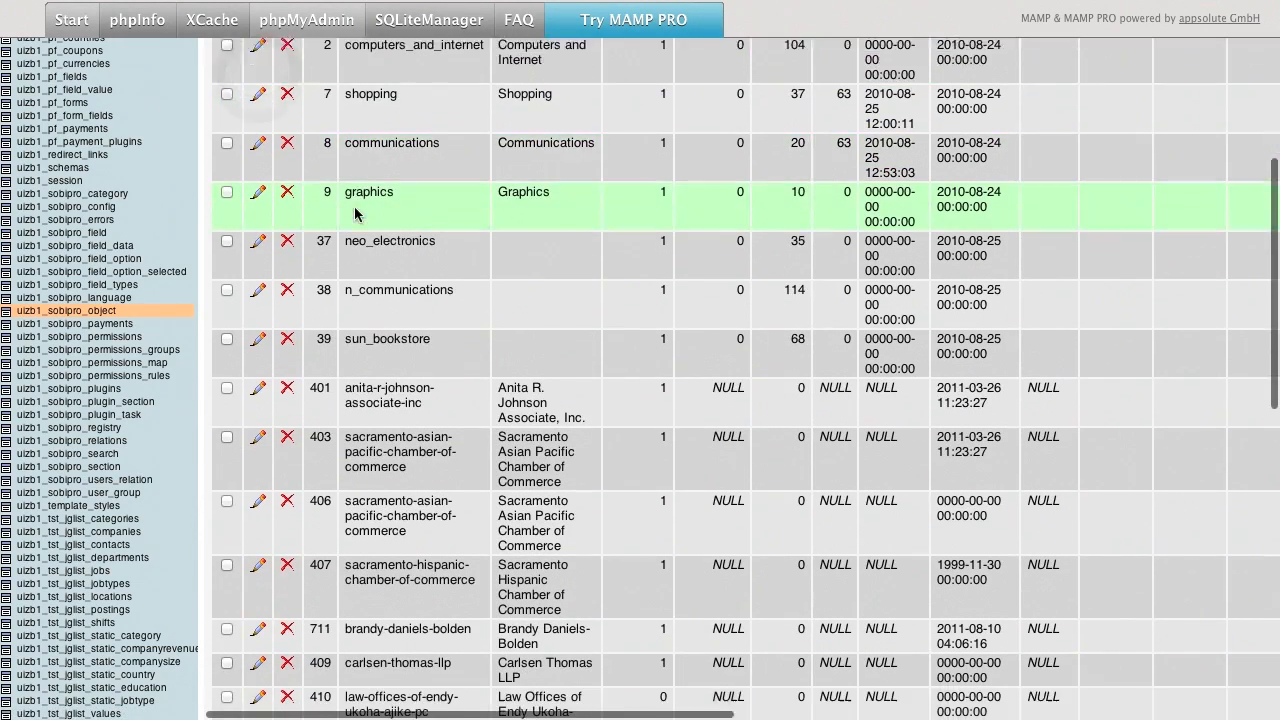
scroll(357, 255, down, 10)
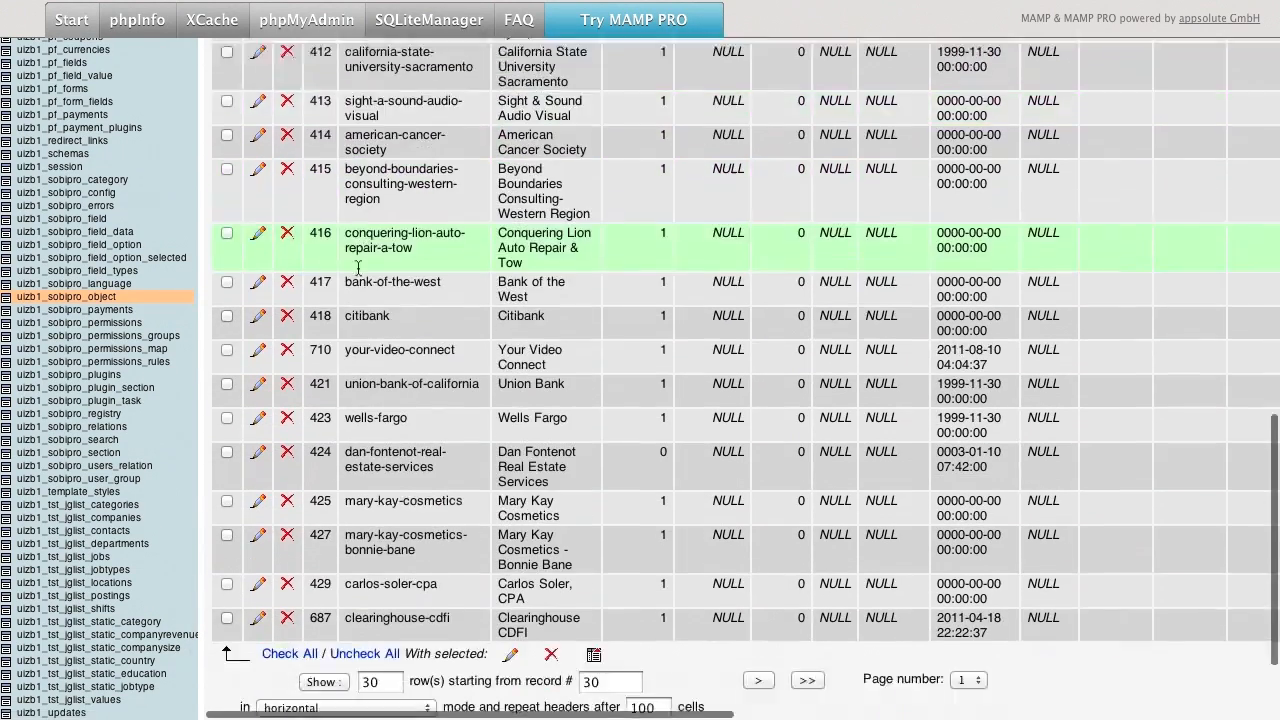
scroll(357, 268, up, 10)
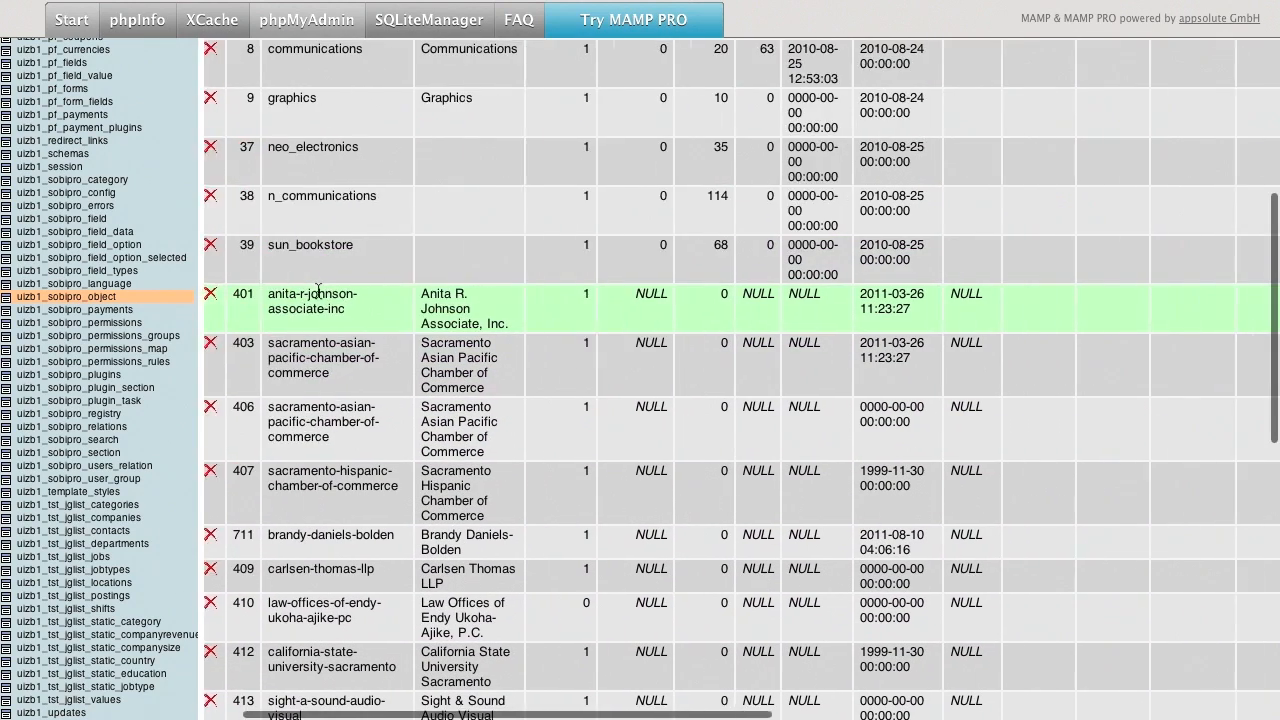
scroll(318, 295, right, 8)
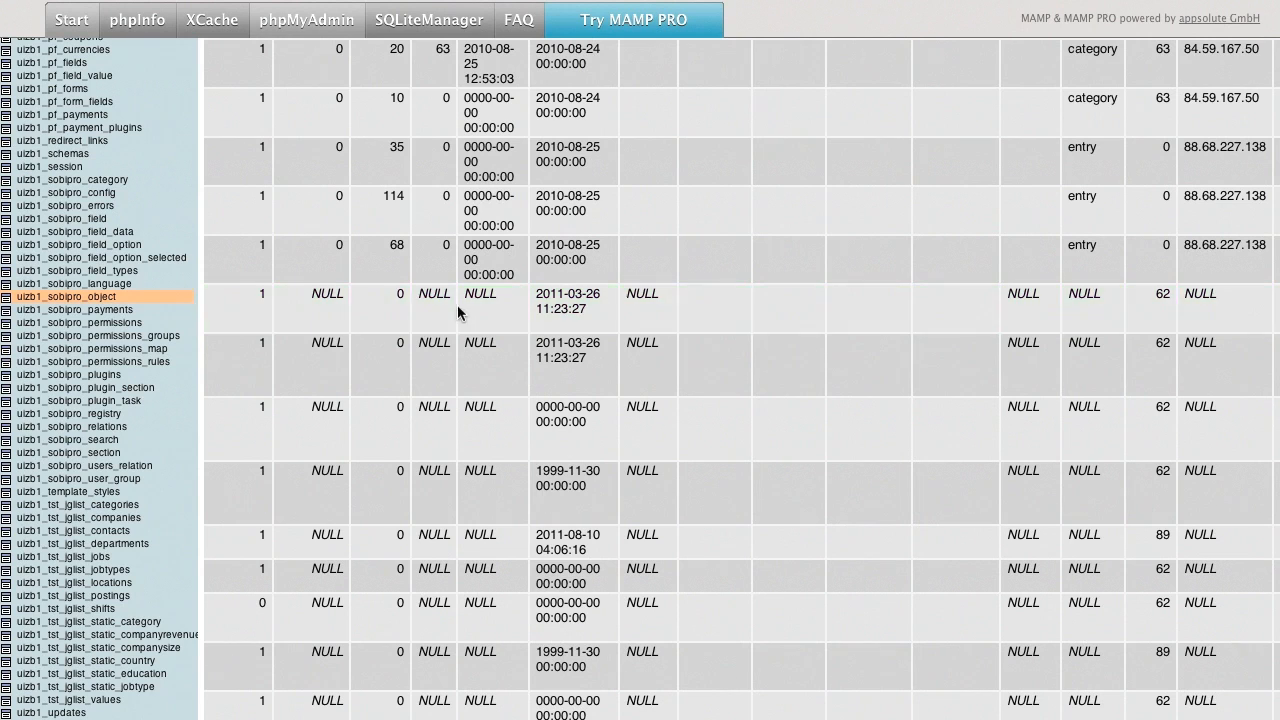
scroll(686, 324, right, 14)
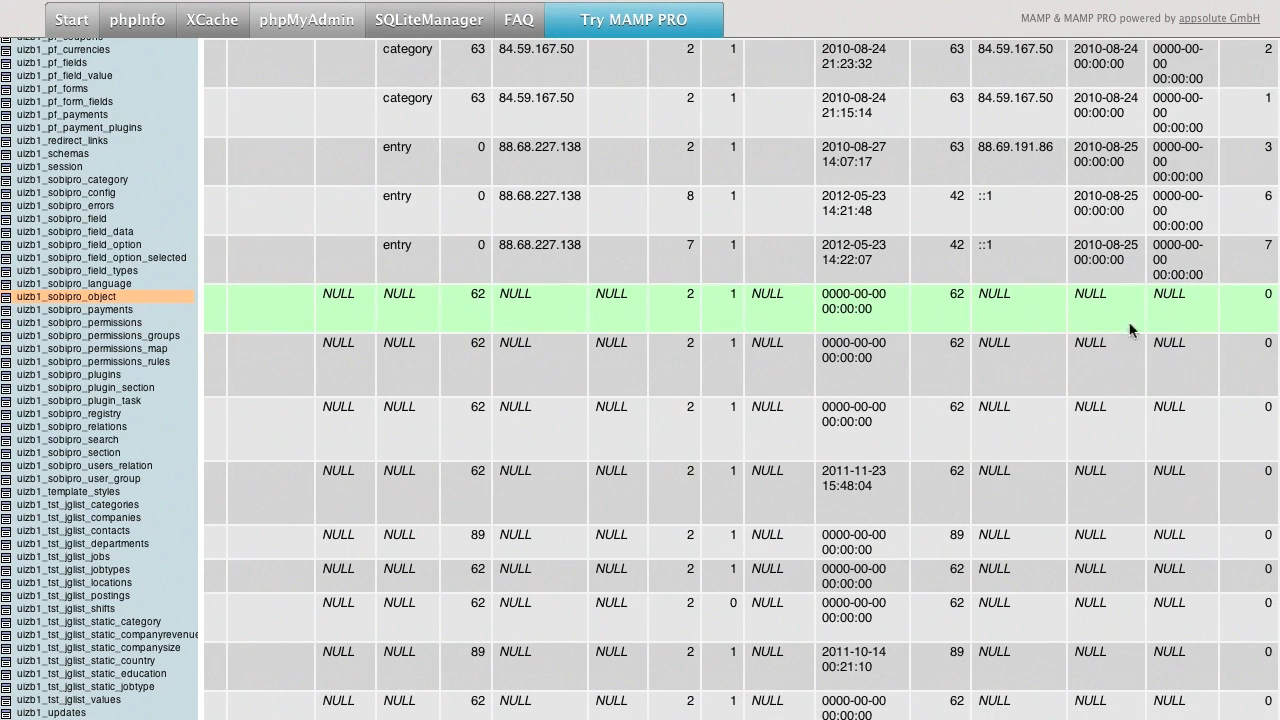
scroll(1000, 310, left, 15)
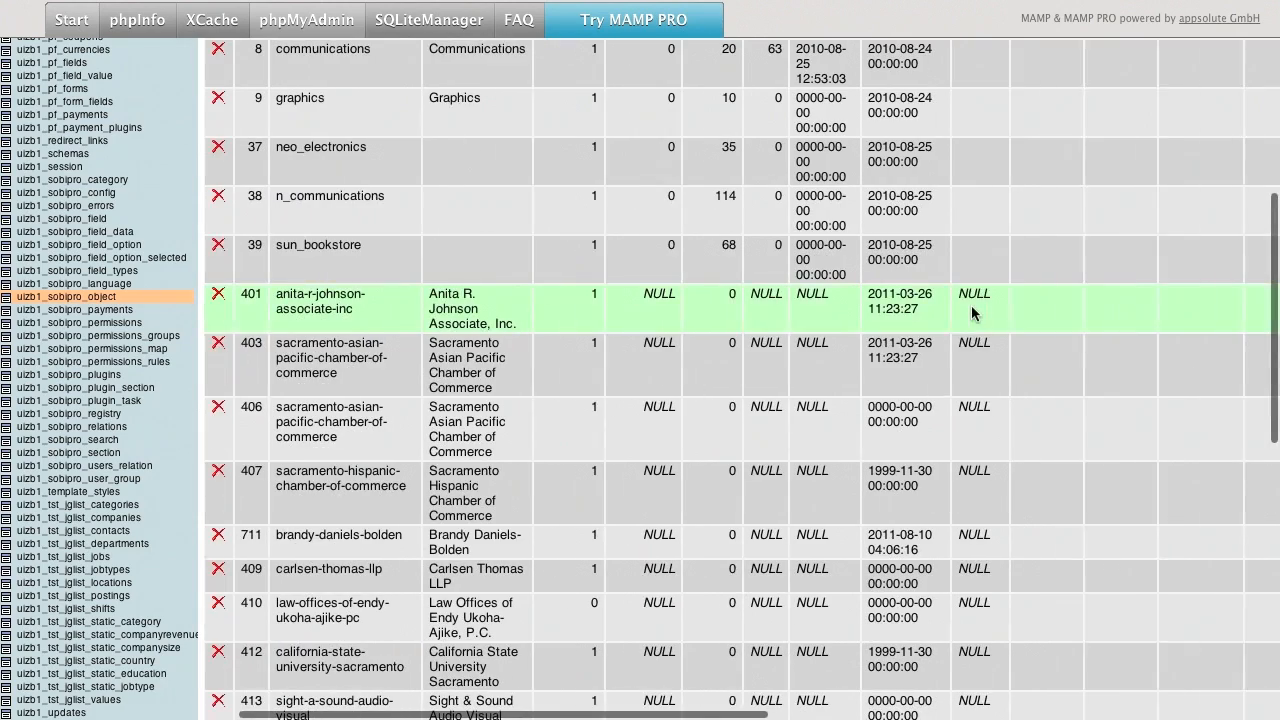
Step: Find the insert into uizb1_sobipro_relations statement in the script and browse the existing rows of that table in phpMyAdmin
key(super+Tab)
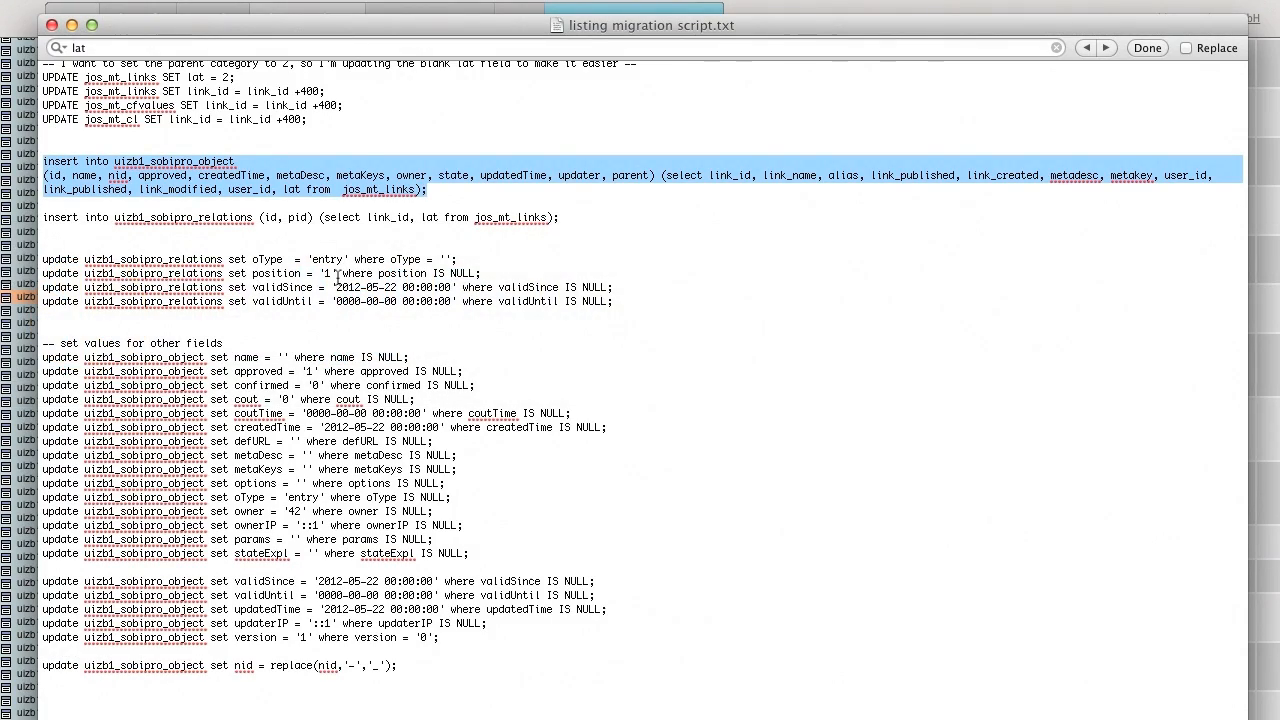
drag(630, 305, 298, 251)
drag(576, 220, 30, 217)
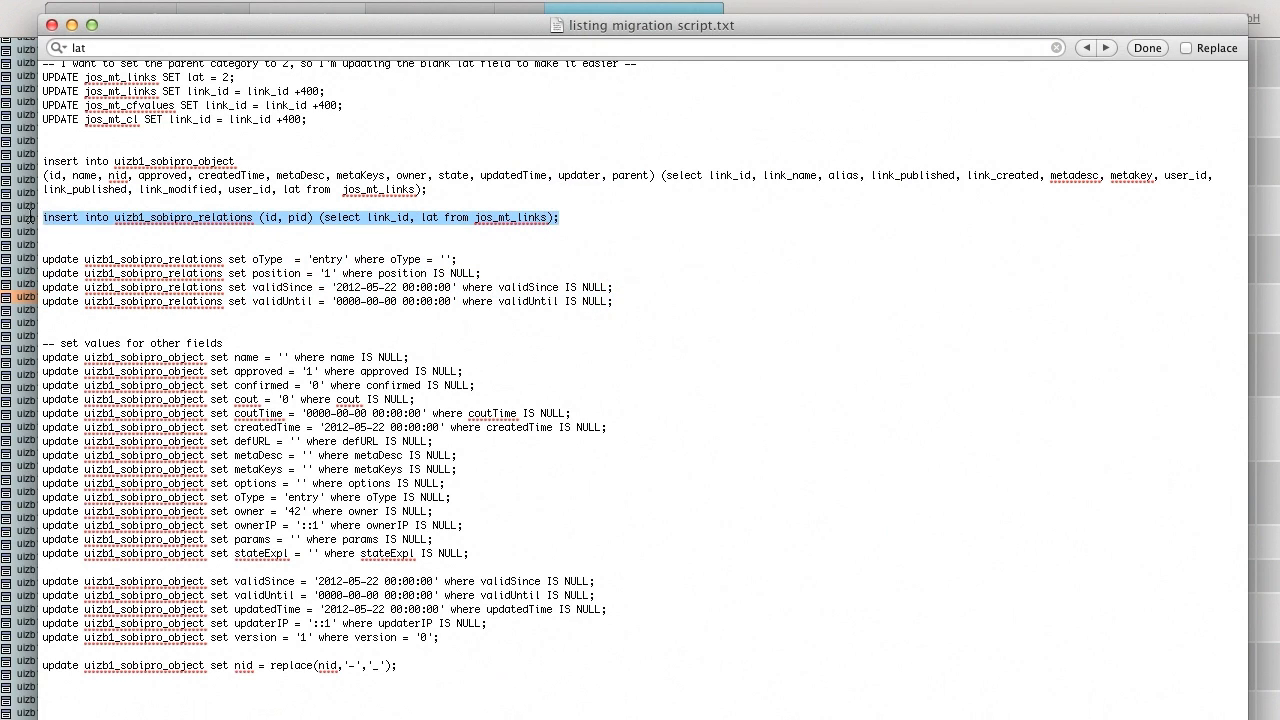
double_click(194, 220)
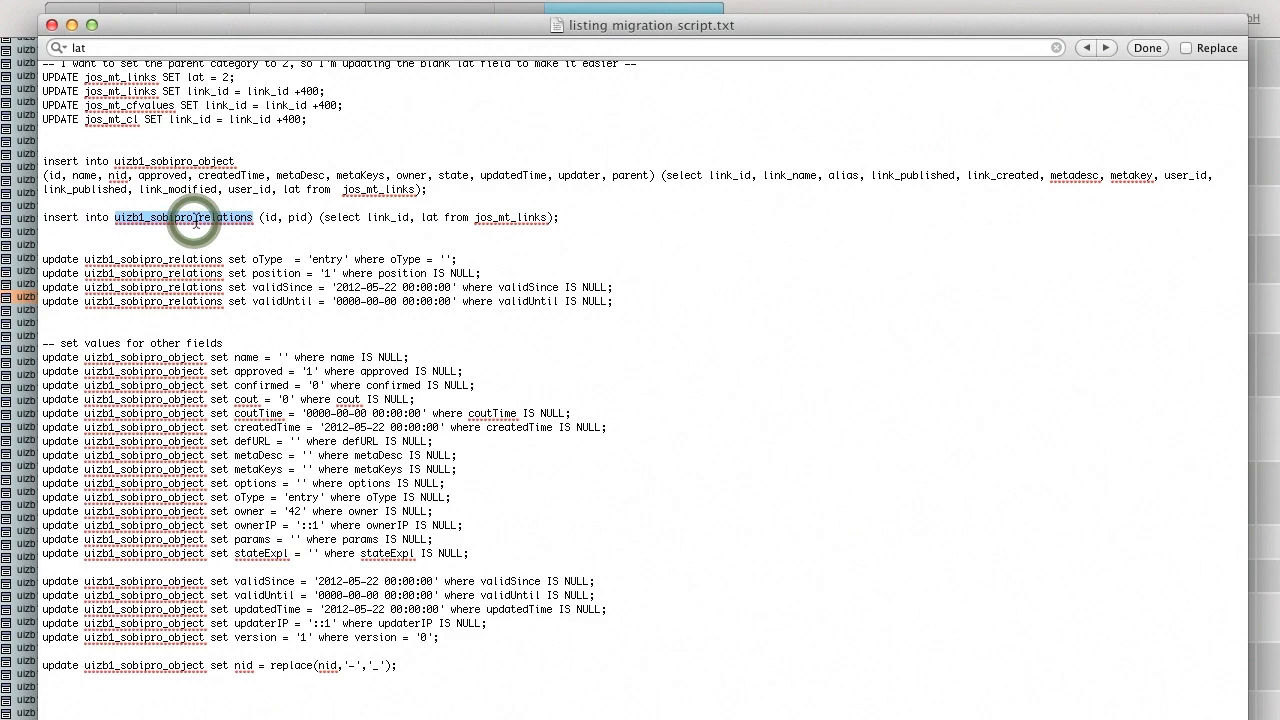
key(super+Tab)
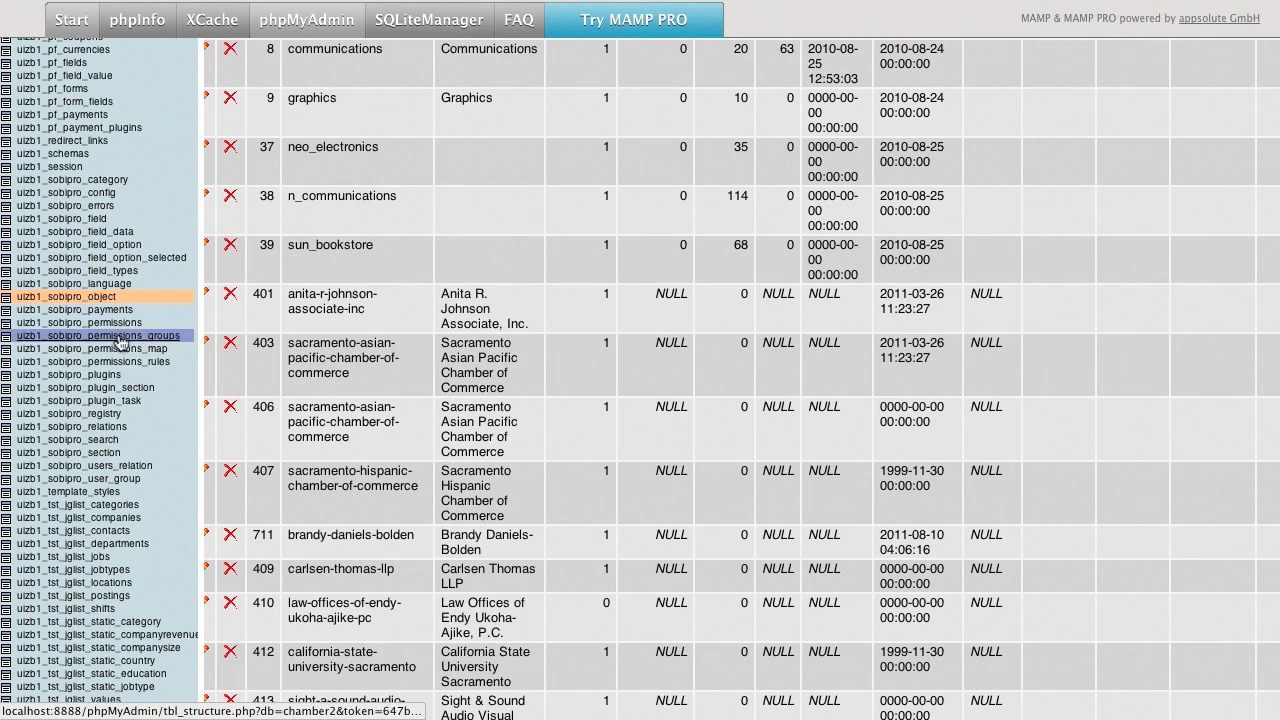
click(120, 436)
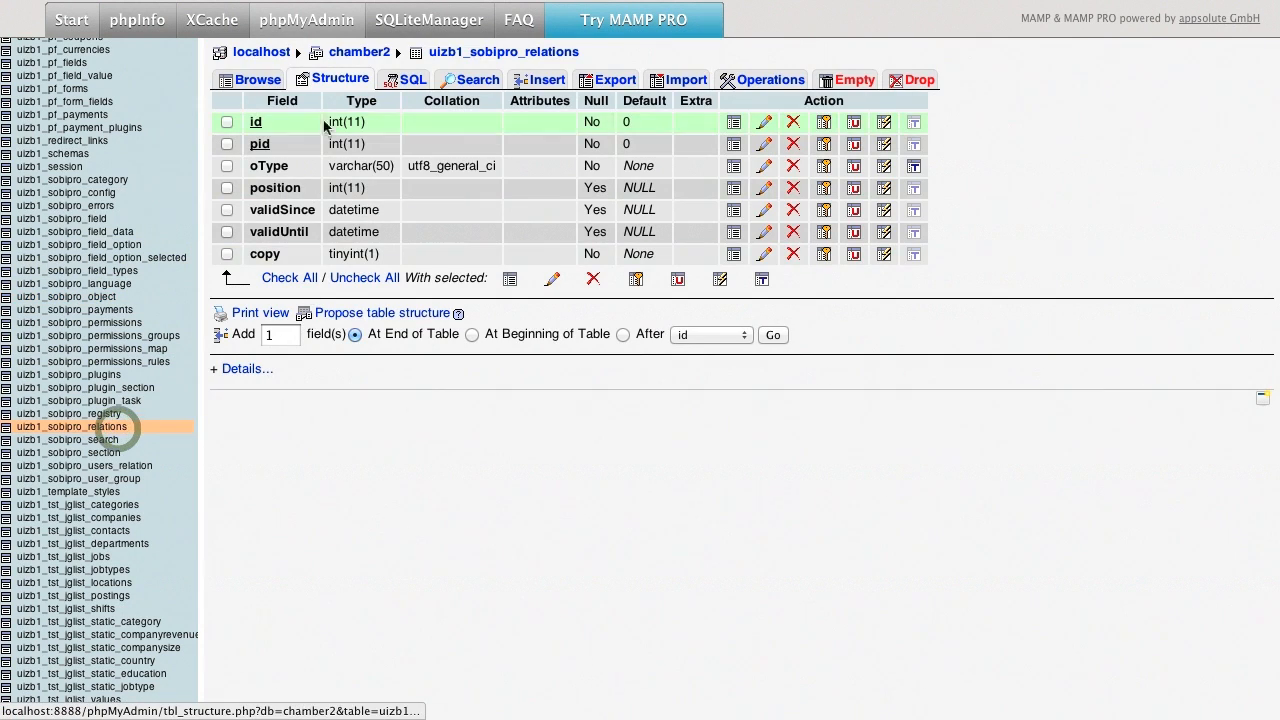
click(259, 80)
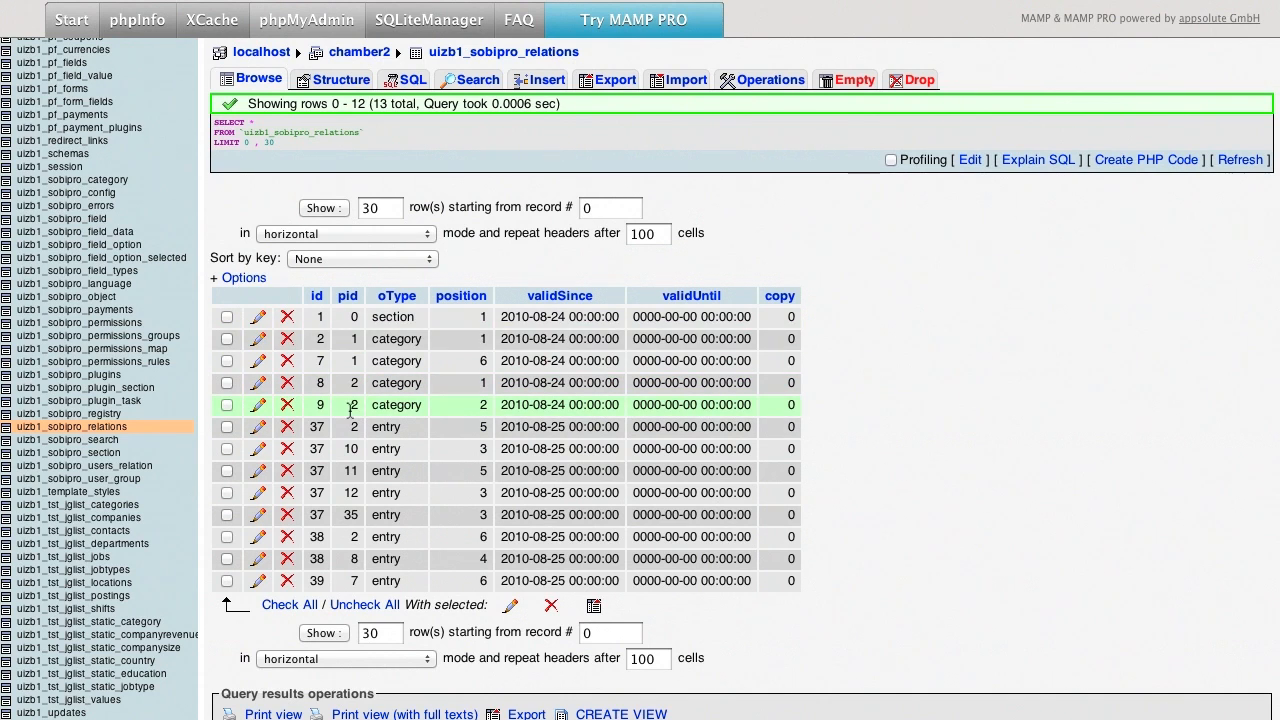
Step: Copy the insert into uizb1_sobipro_relations statement from the script and run it in phpMyAdmin to add id and pid from jos_mt_links
key(super+Tab)
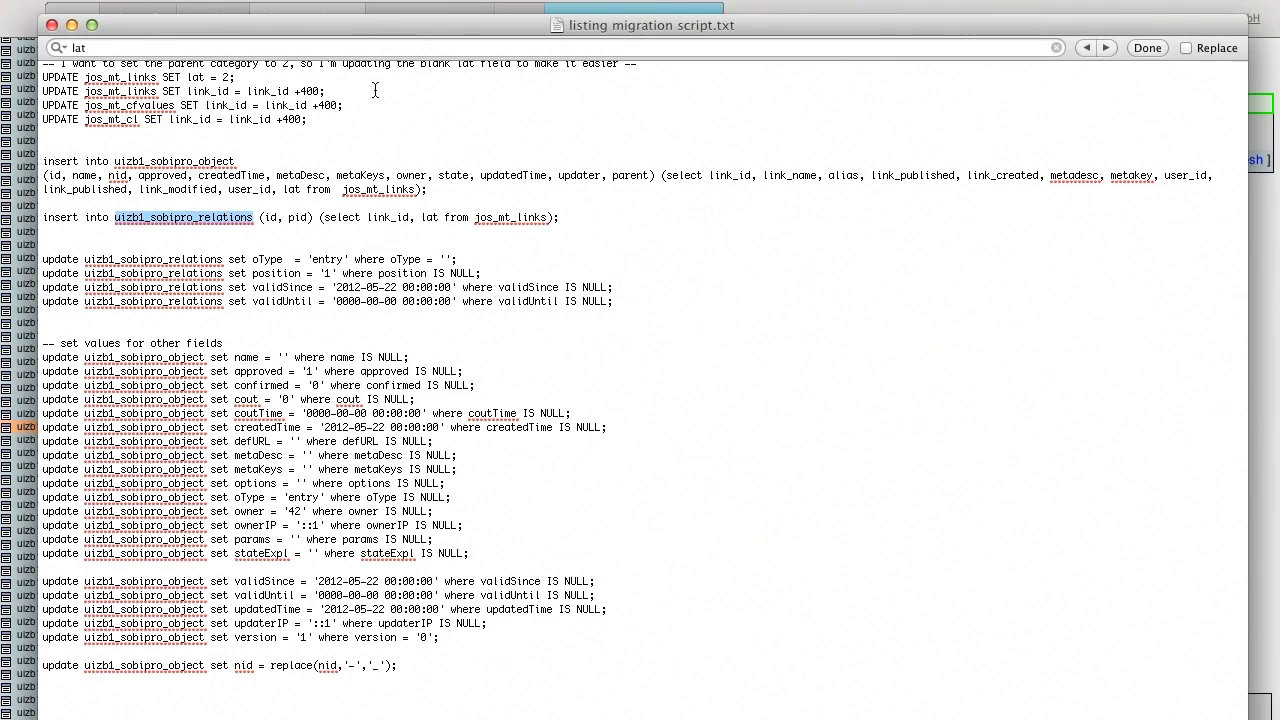
click(509, 219)
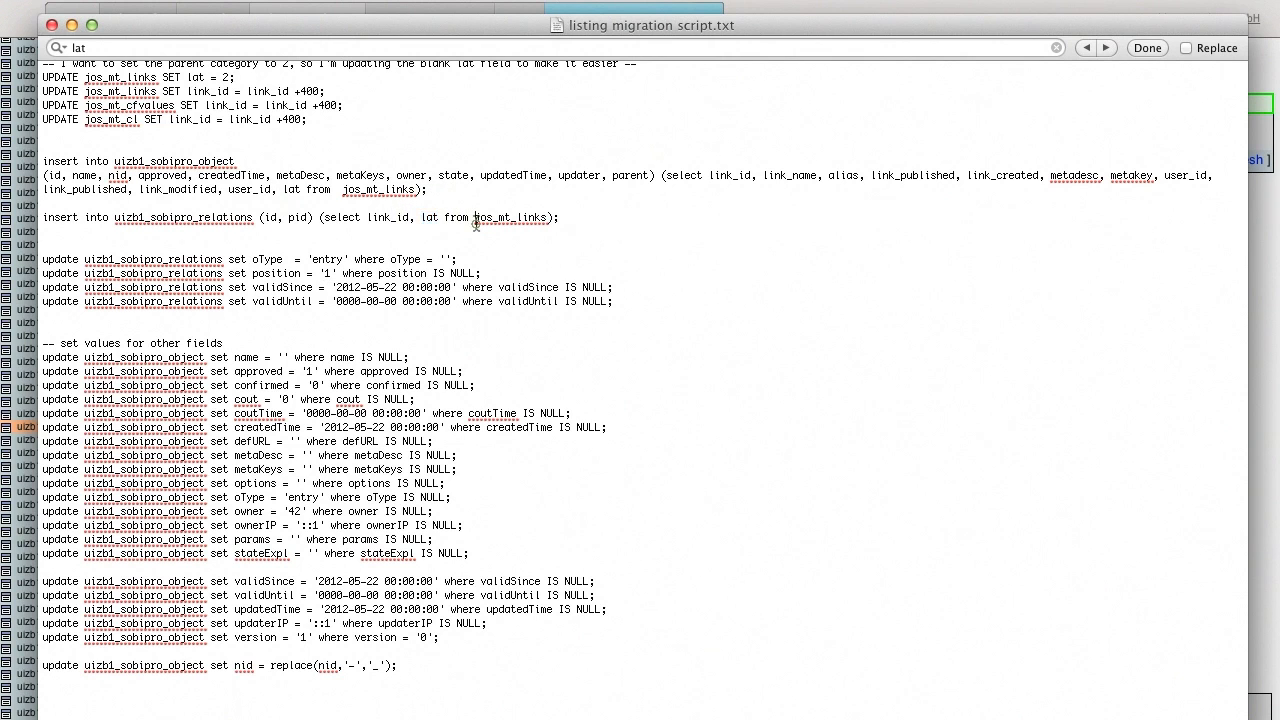
triple_click(476, 222)
key(super+c)
key(super+Tab)
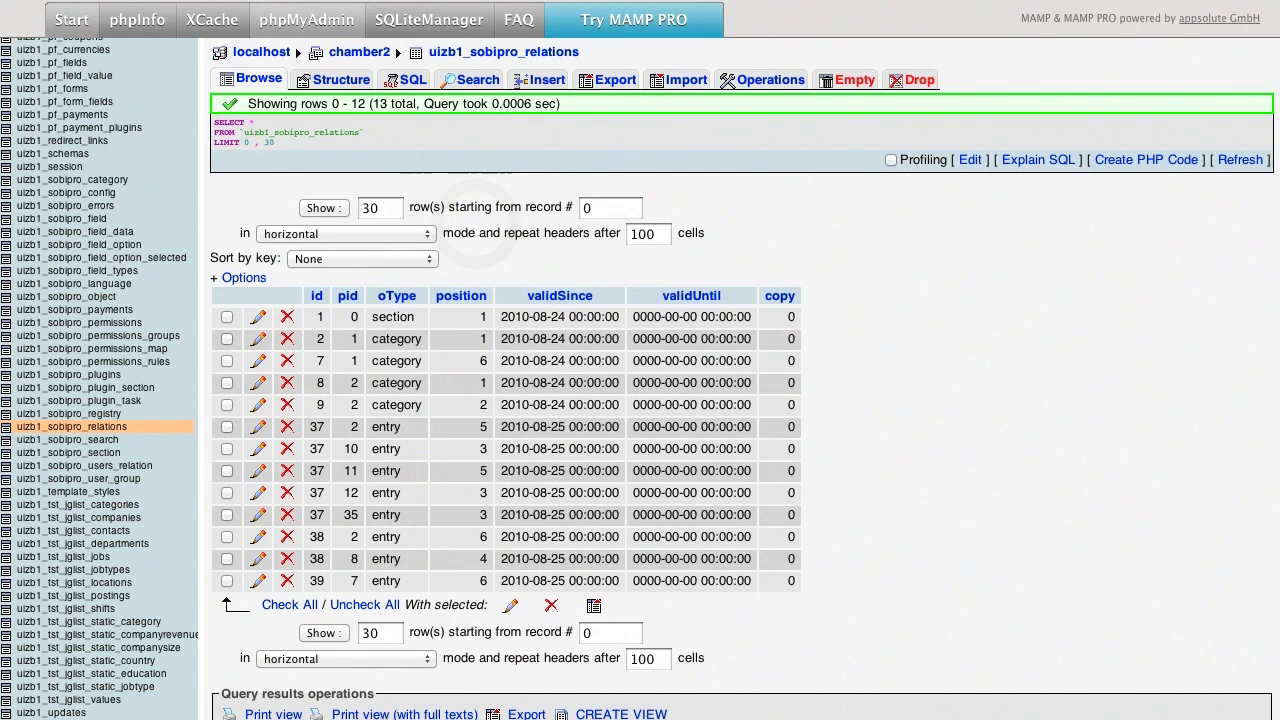
click(413, 80)
click(463, 154)
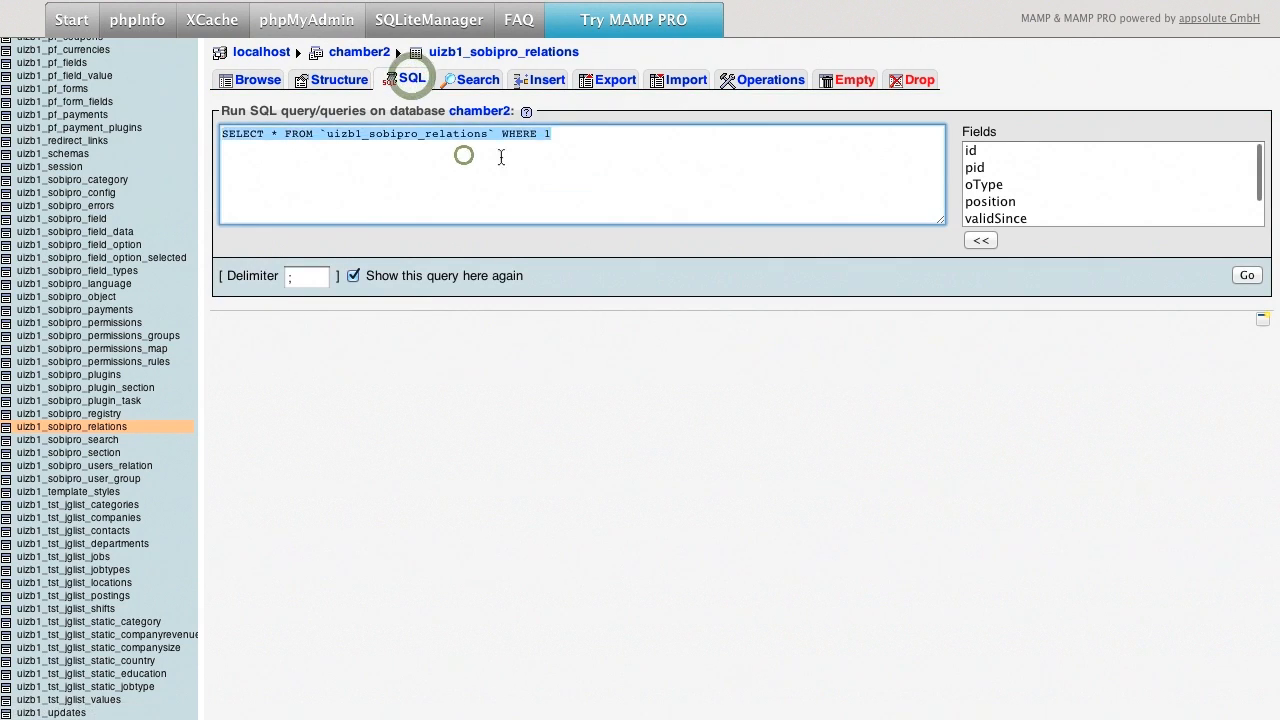
key(super+v)
click(1246, 277)
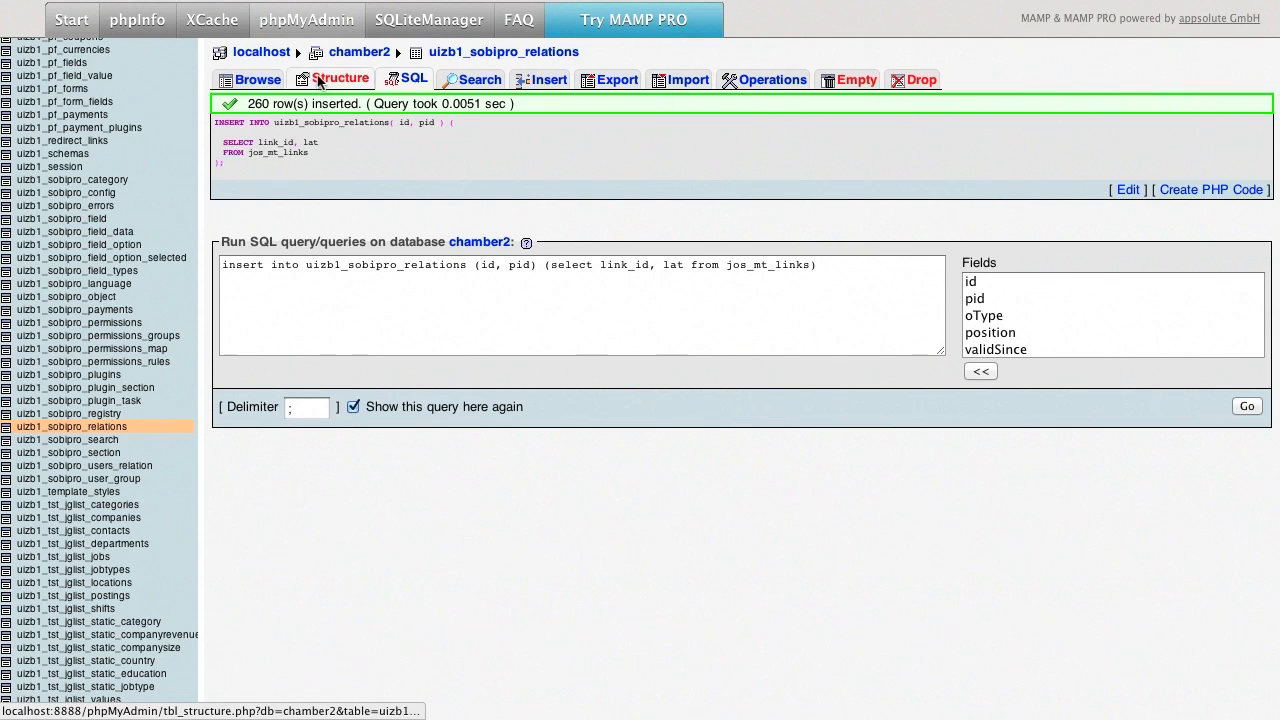
Step: Browse uizb1_sobipro_relations and examine the inserted listing relations and their oType, position, validSince and validUntil values
click(262, 80)
scroll(467, 280, down, 5)
scroll(467, 272, down, 3)
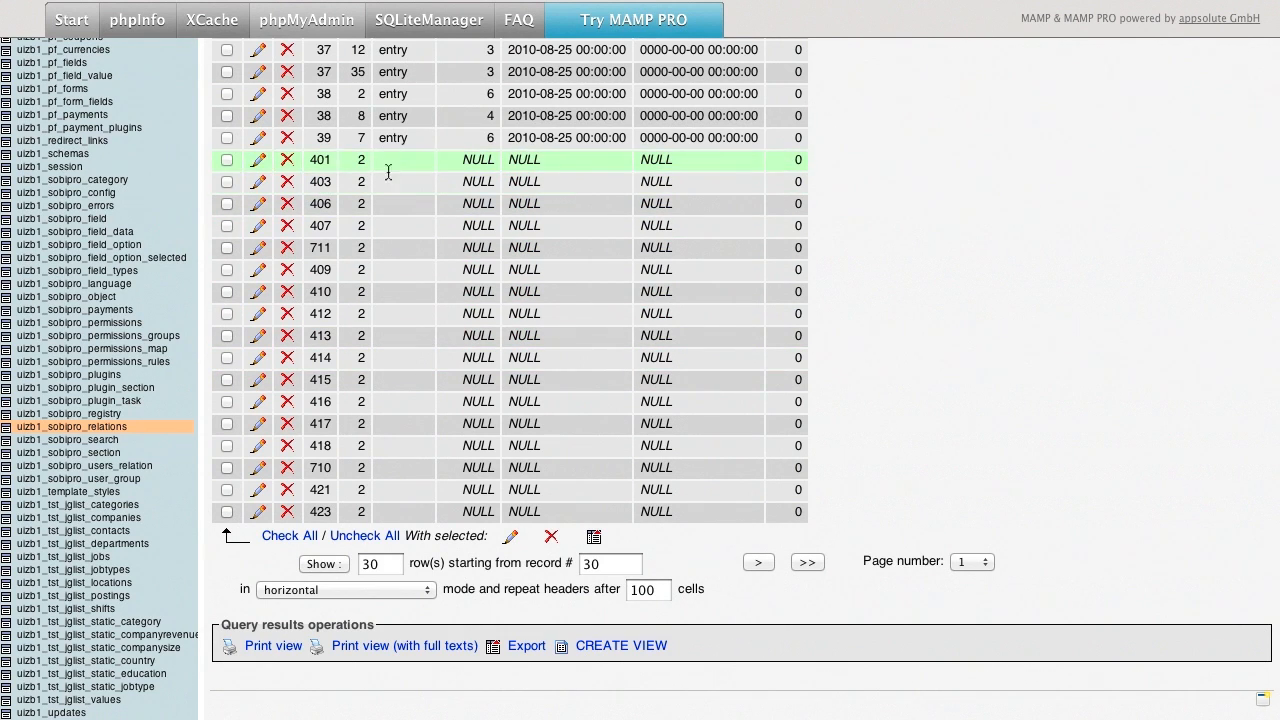
key(super+Tab)
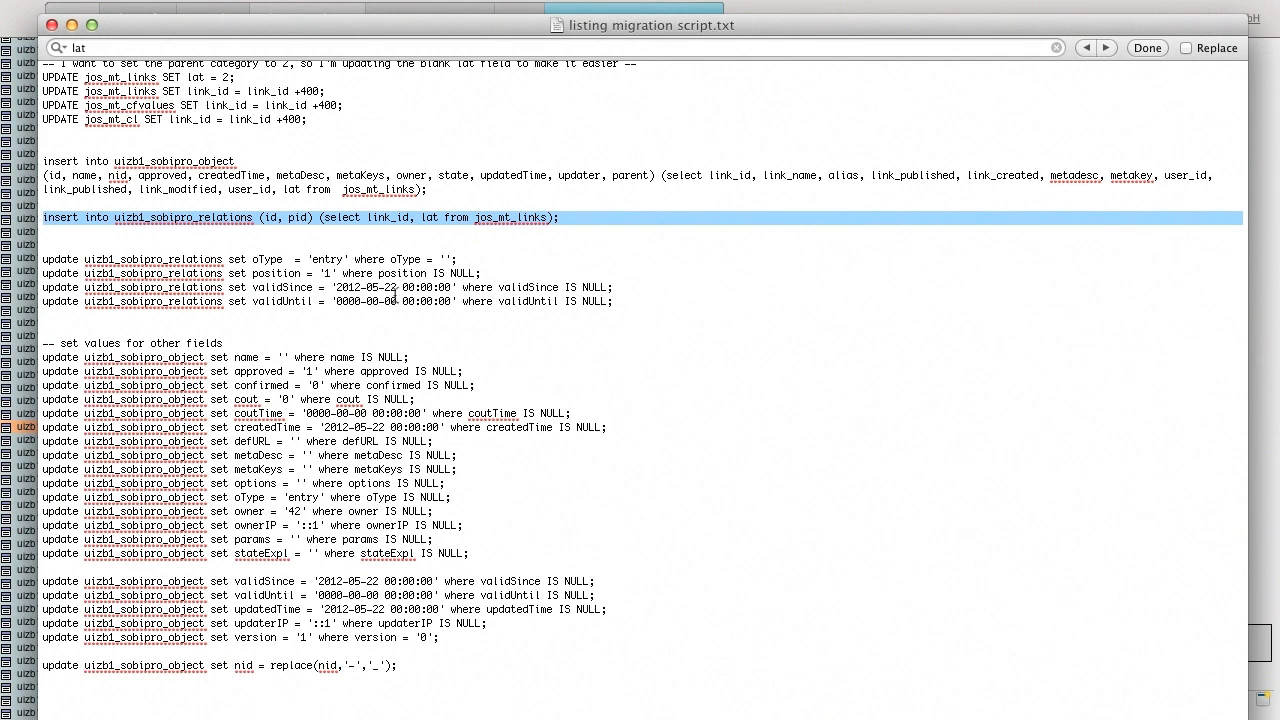
drag(632, 310, 583, 305)
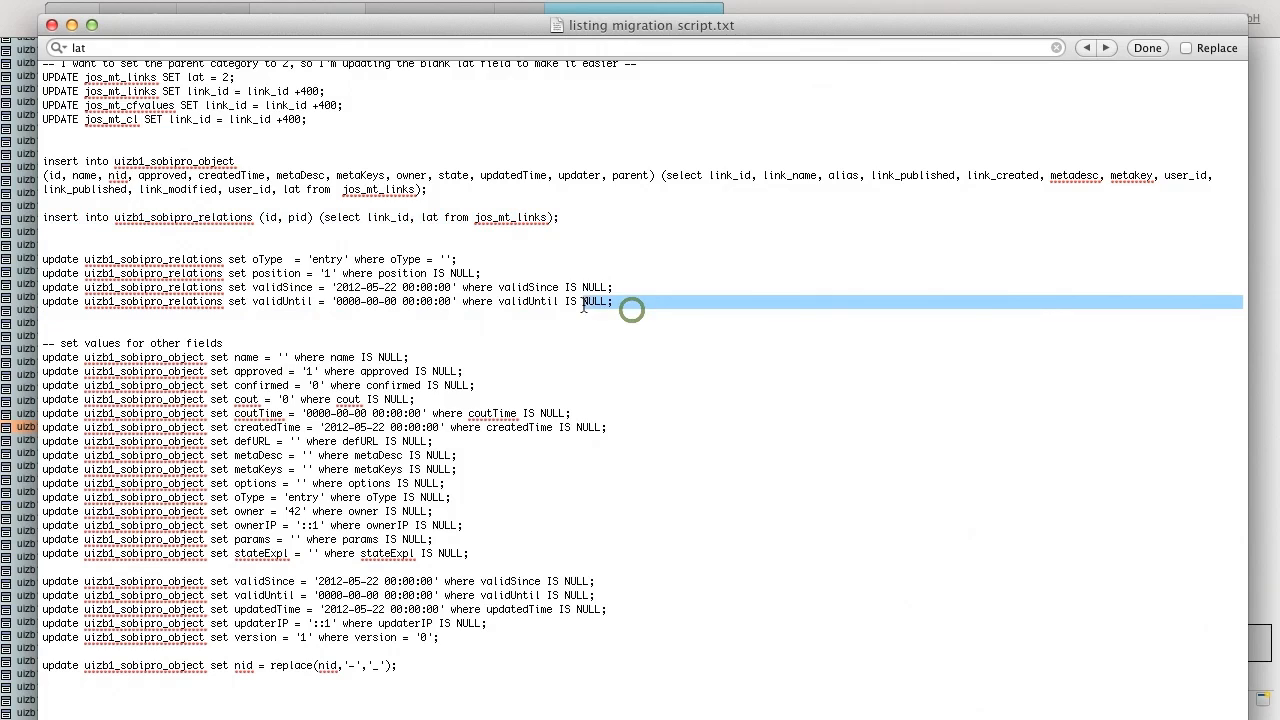
drag(484, 301, 36, 258)
key(super+c)
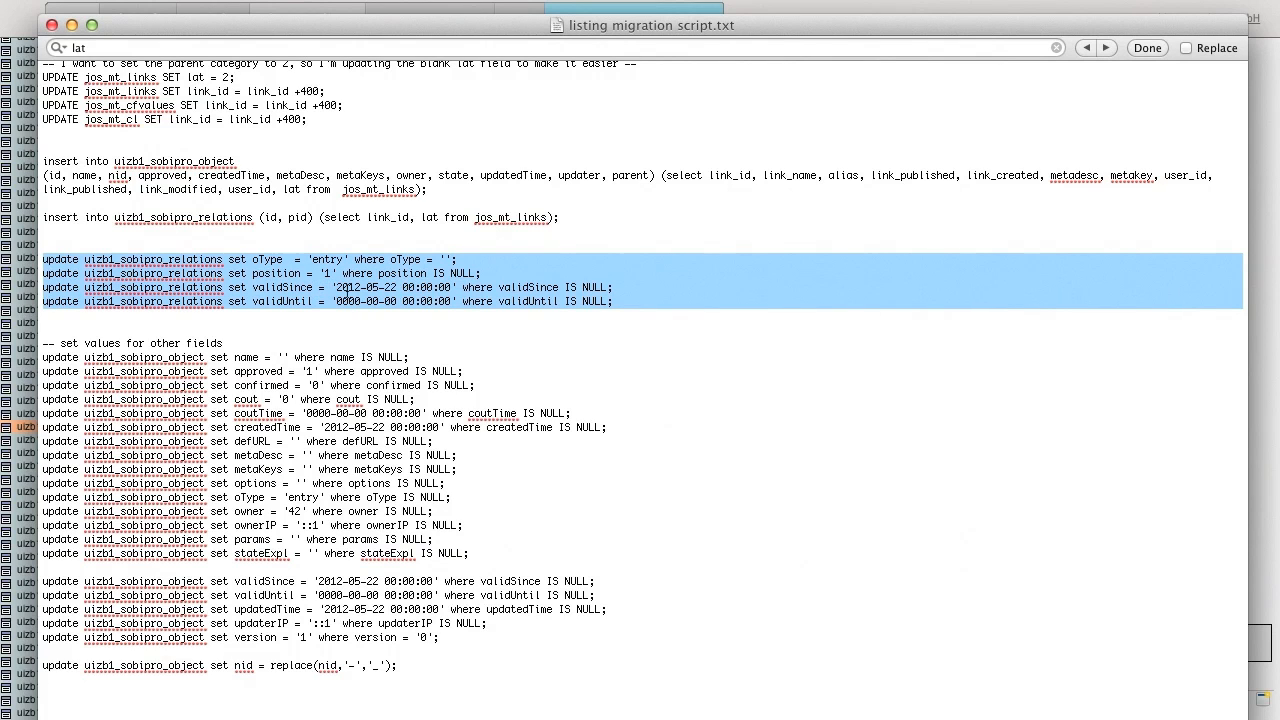
key(super+Tab)
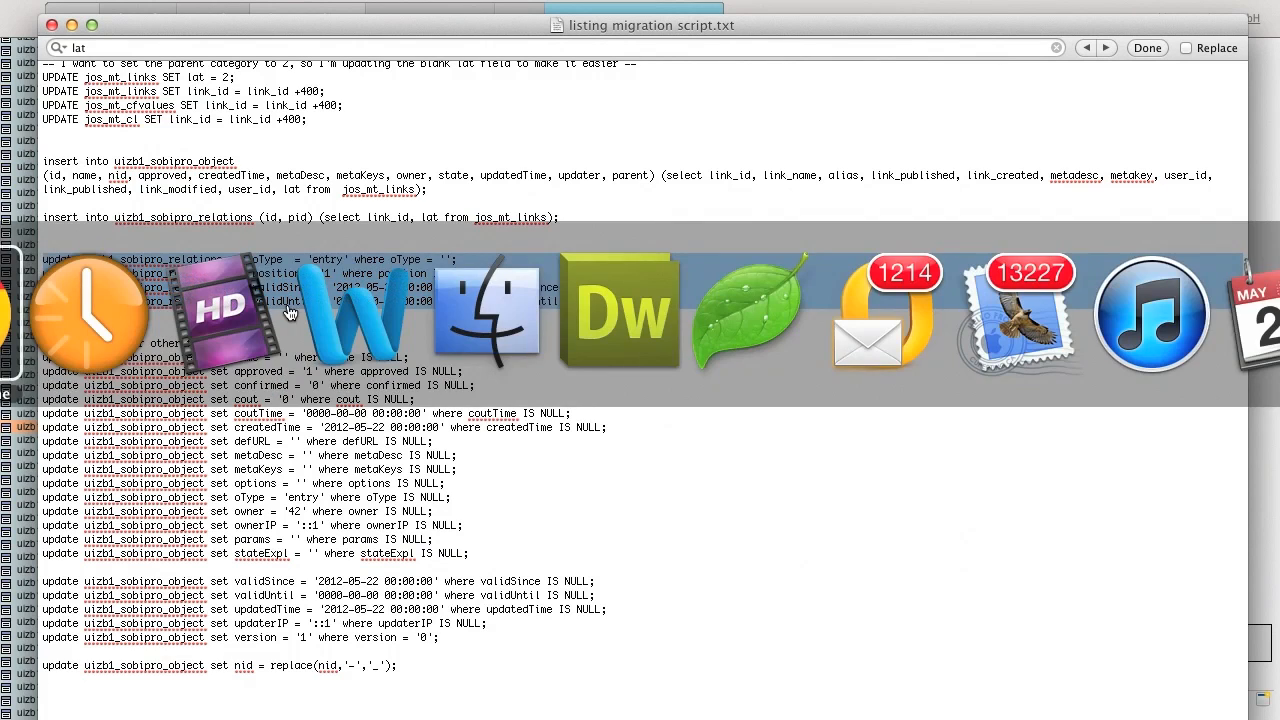
scroll(395, 95, up, 10)
click(398, 80)
key(super+a)
key(super+v)
click(1247, 275)
Step: Browse uizb1_sobipro_relations again and check the updated columns of the listing rows
click(255, 80)
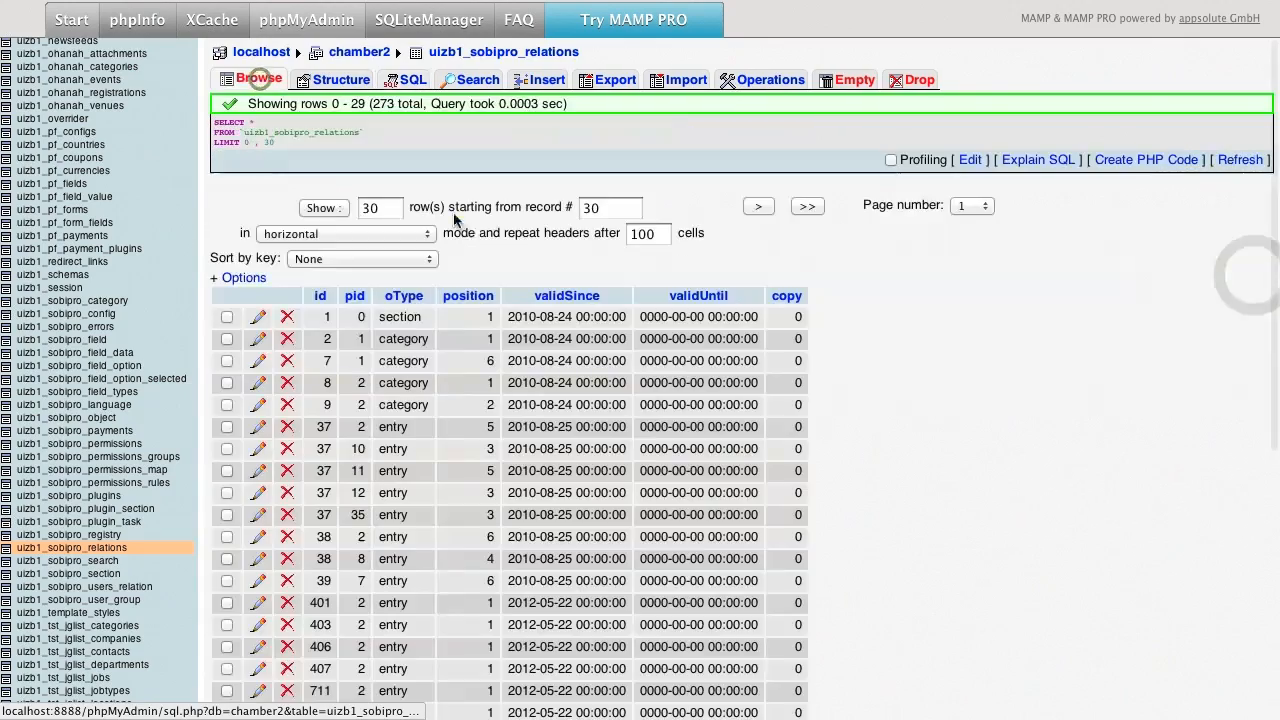
scroll(403, 373, down, 8)
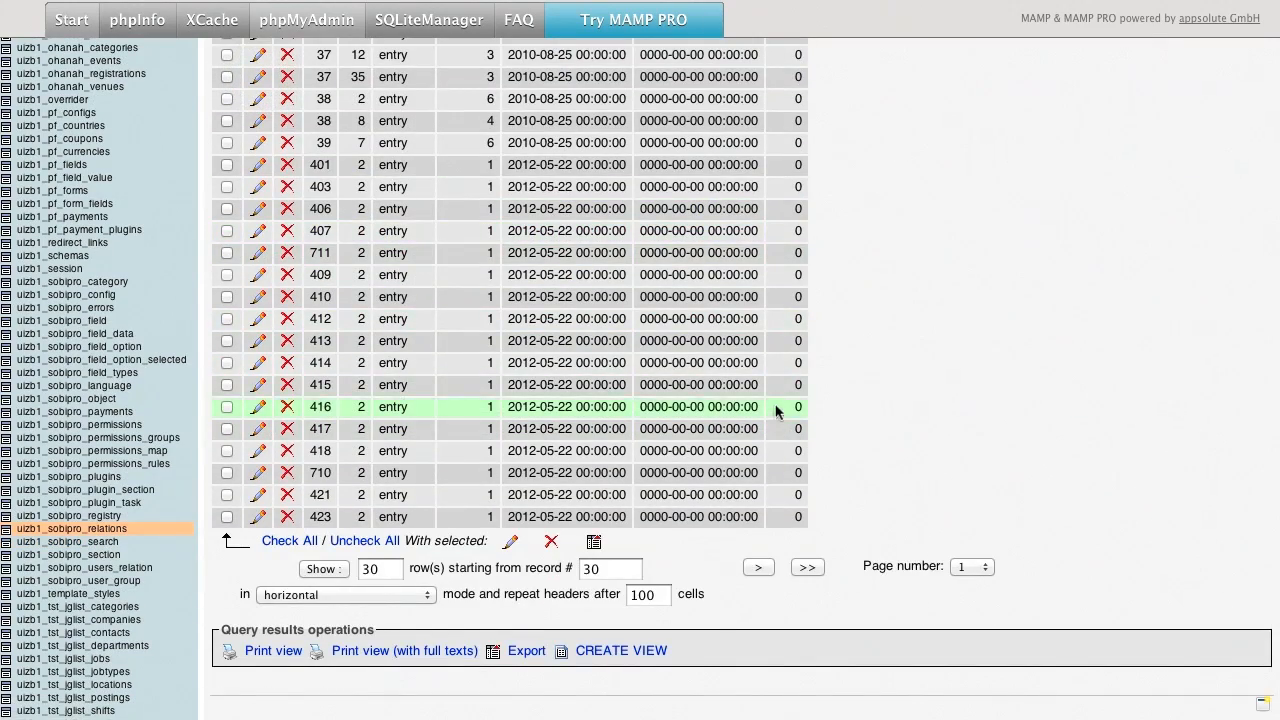
scroll(686, 390, up, 3)
scroll(686, 390, up, 5)
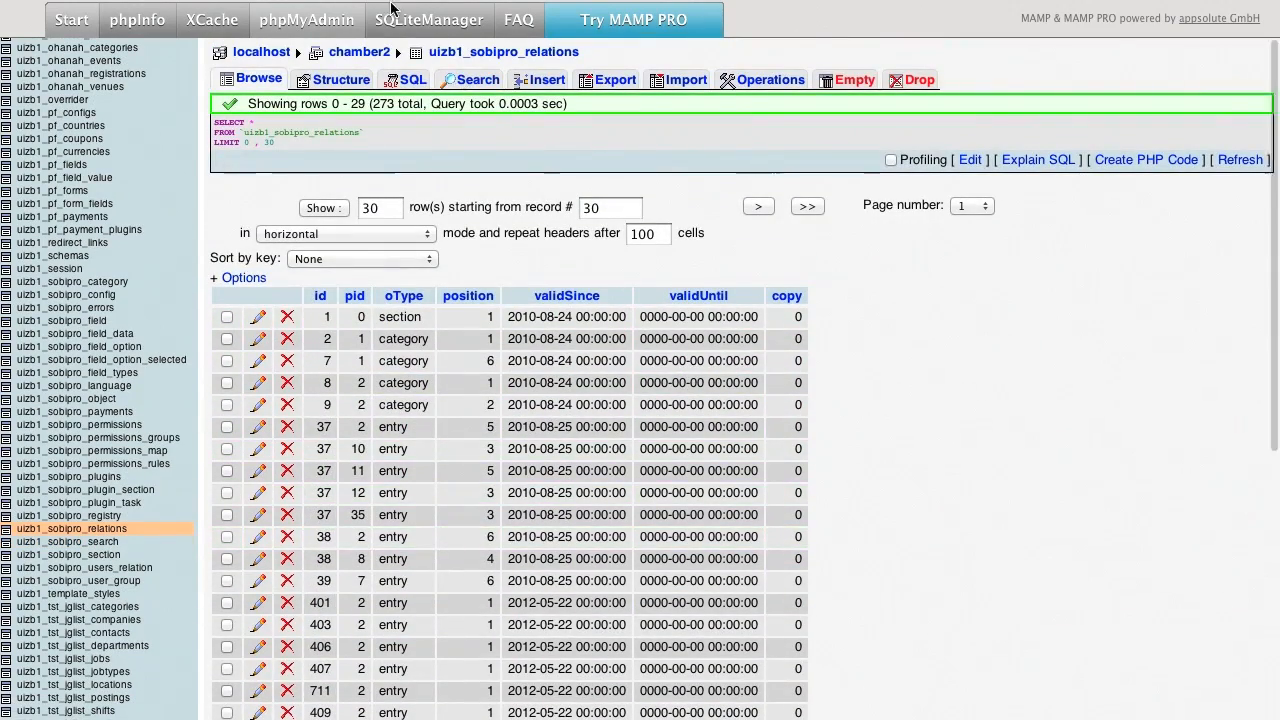
Step: Copy the "set values for other fields" block of uizb1_sobipro_object updates from the script, through the version update
key(super+Tab)
scroll(268, 252, down, 2)
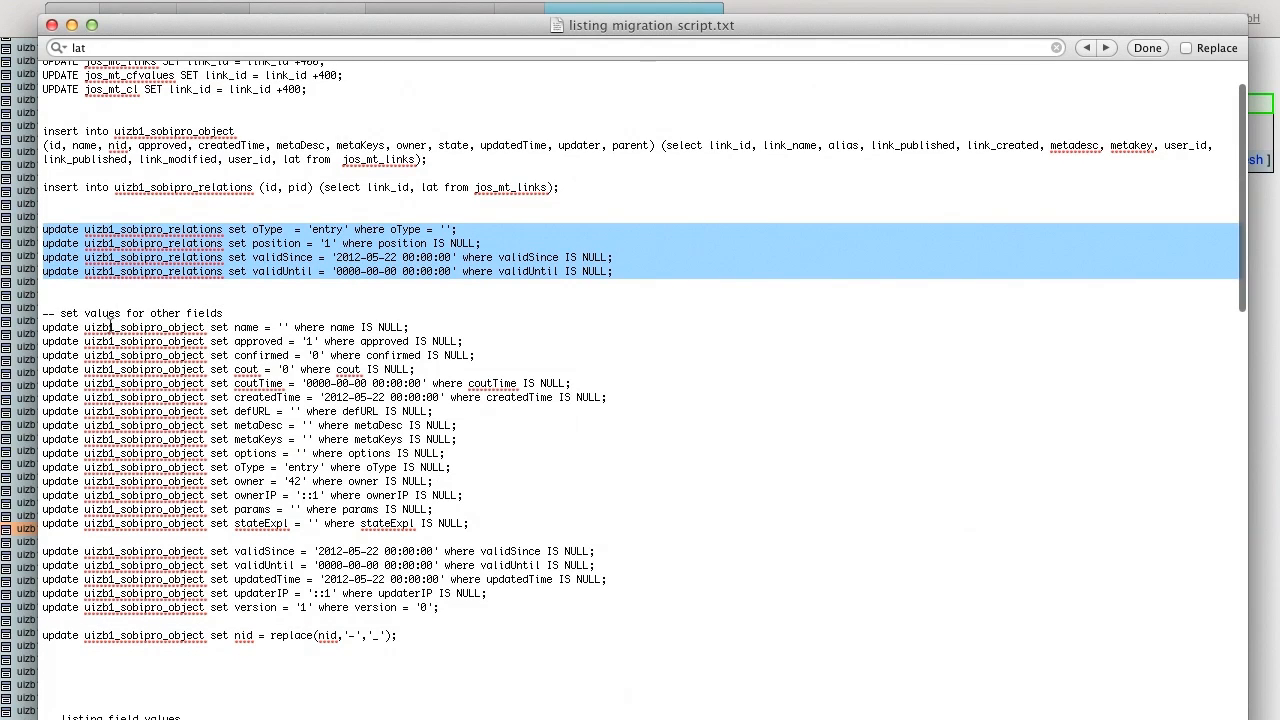
drag(44, 316, 635, 603)
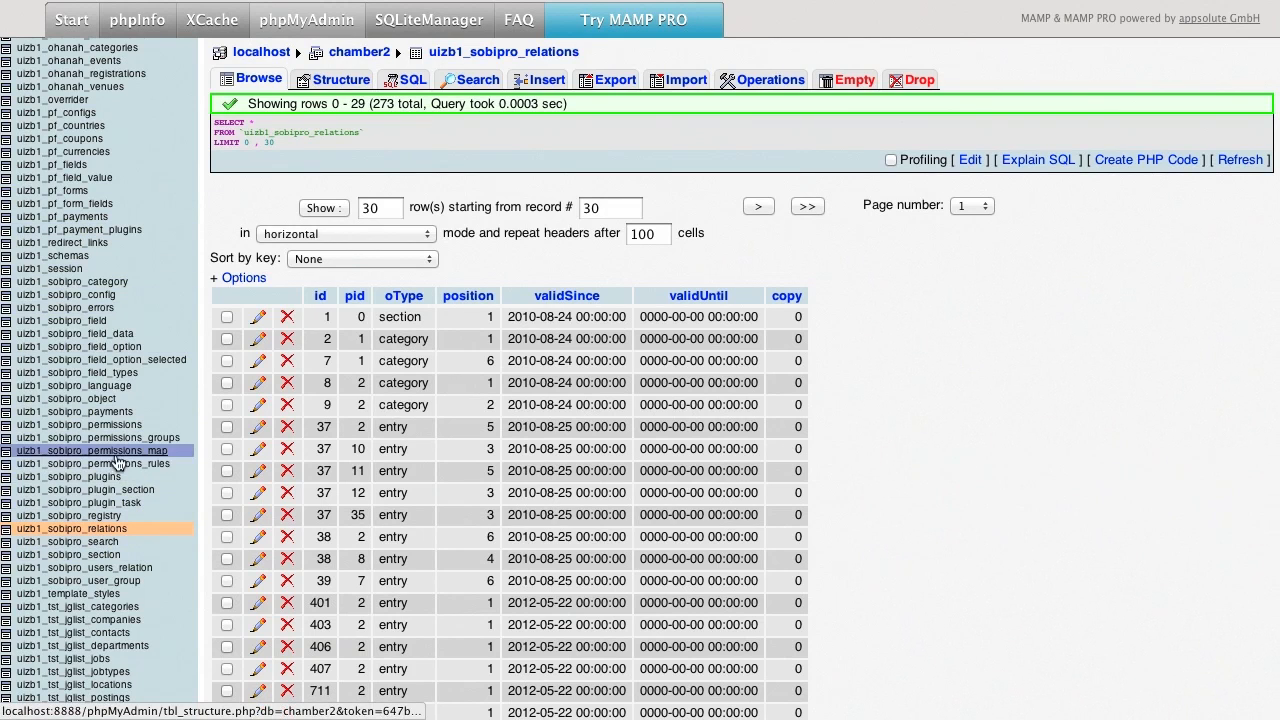
Step: Browse uizb1_sobipro_object in phpMyAdmin and examine which columns of the migrated listings are NULL
click(126, 398)
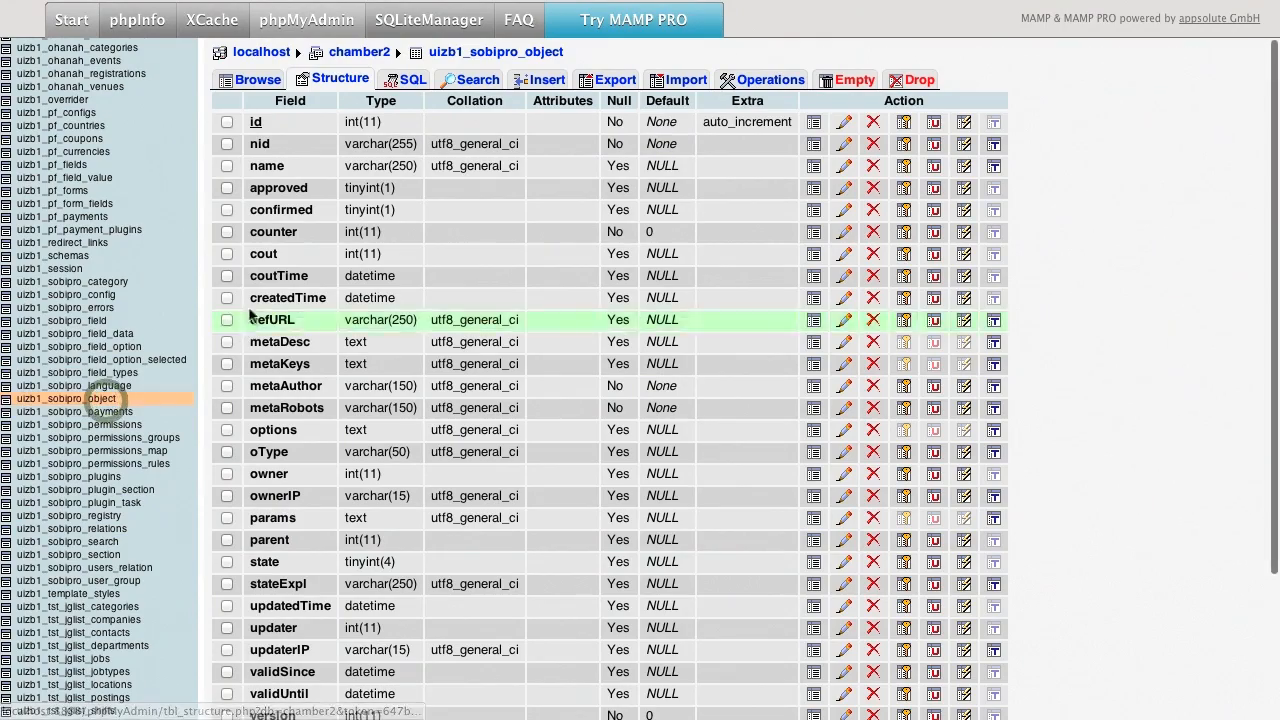
click(265, 82)
scroll(733, 314, down, 10)
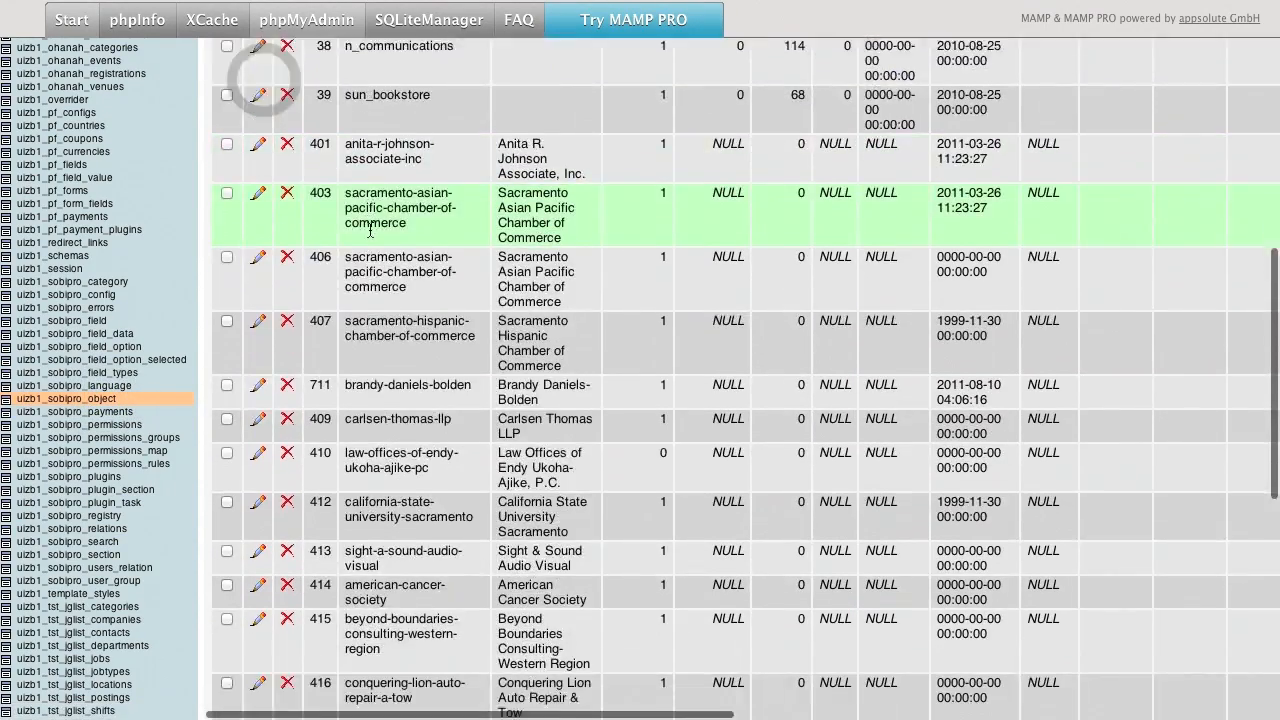
scroll(733, 314, down, 5)
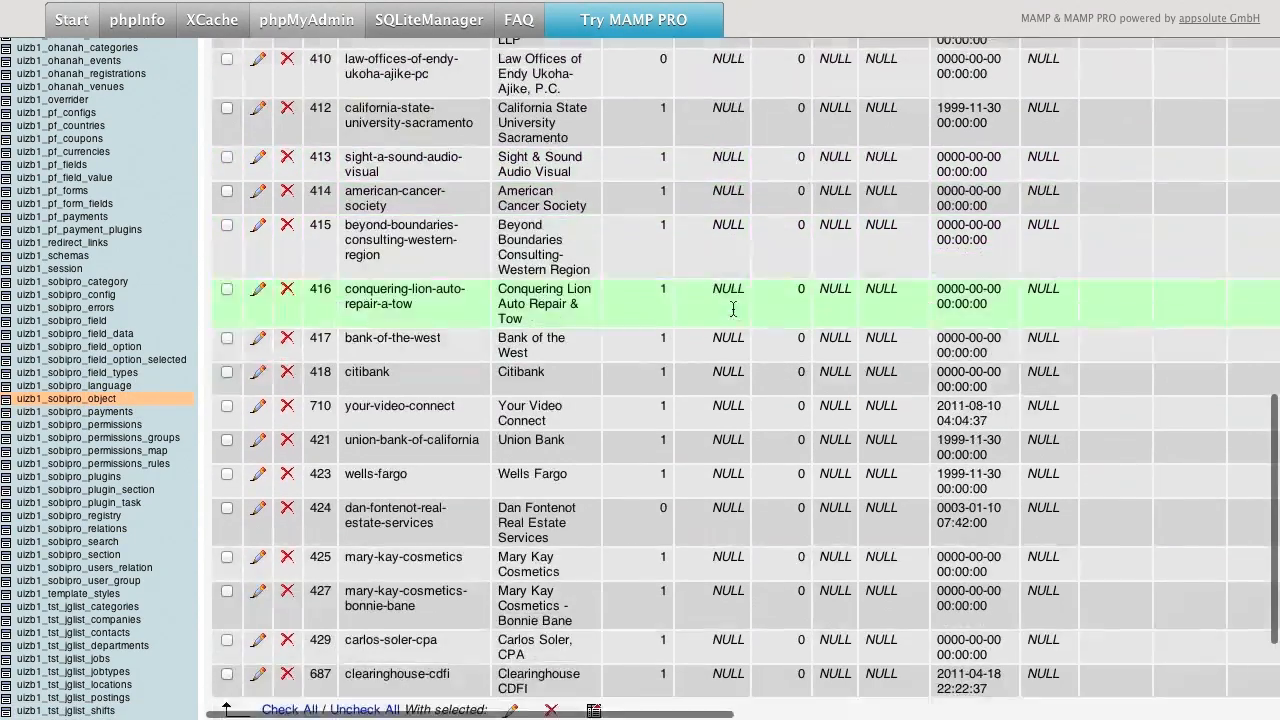
scroll(878, 371, right, 10)
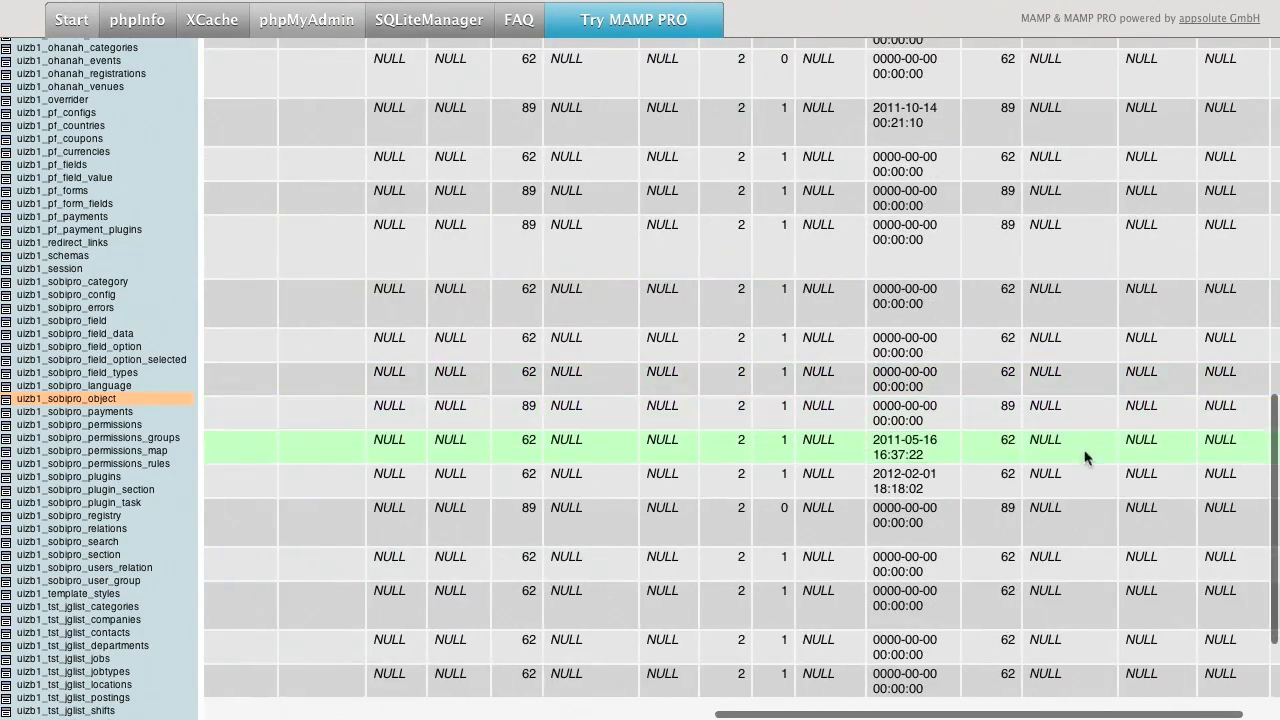
scroll(950, 380, left, 8)
scroll(798, 305, up, 20)
scroll(798, 305, left, 8)
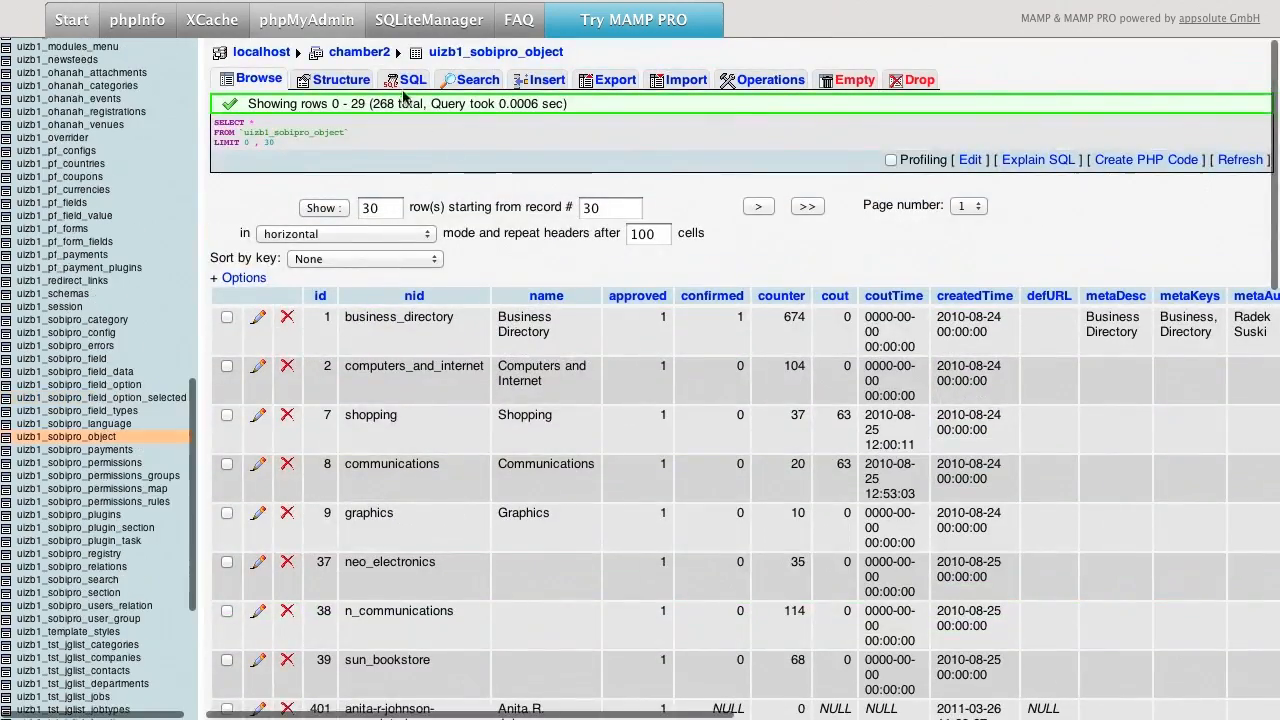
Step: Run the copied "set values for other fields" updates on uizb1_sobipro_object to fill the empty fields
click(341, 84)
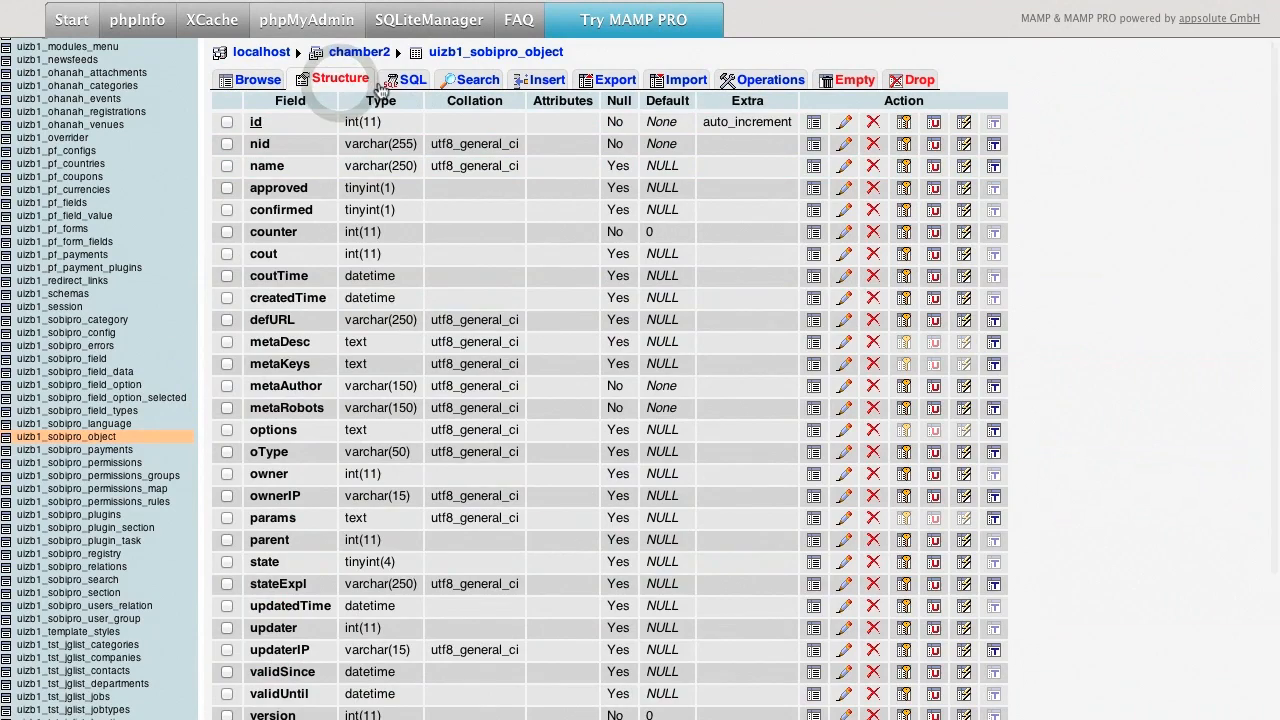
click(389, 80)
key(super+a)
key(super+v)
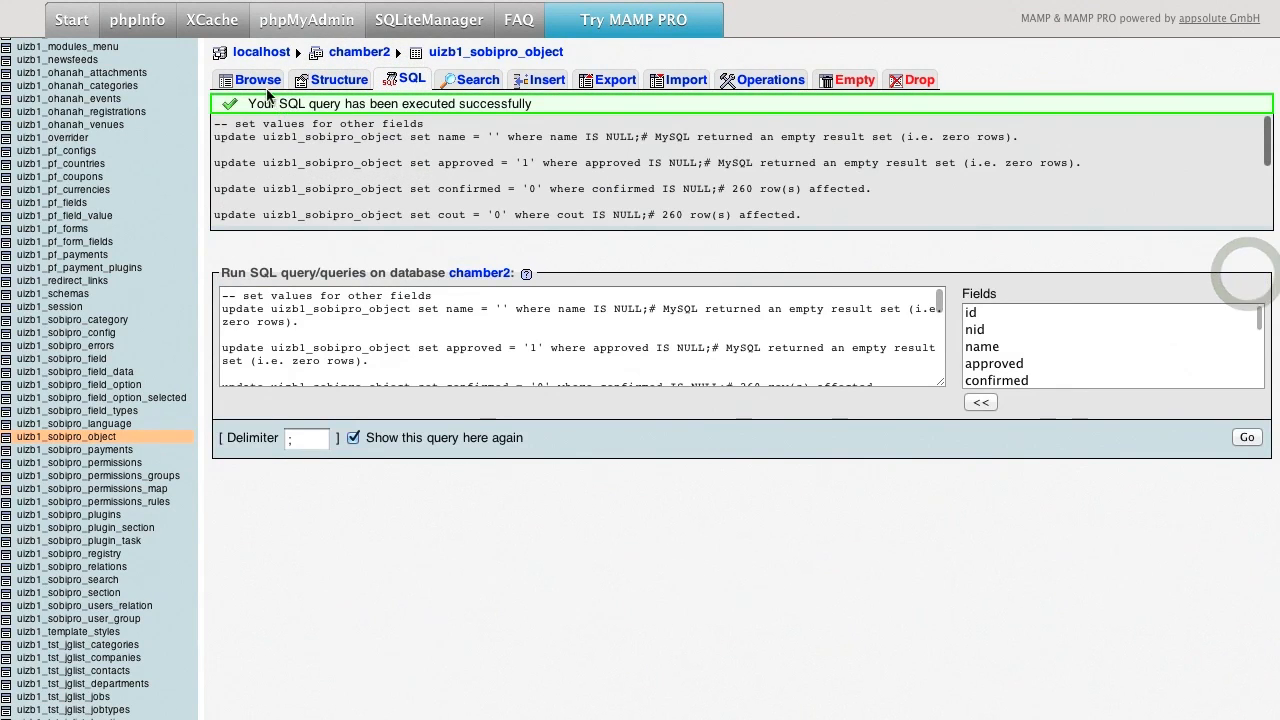
Step: Browse uizb1_sobipro_object and check the filled fields across all columns, comparing the nid format of listings with the original entries
scroll(492, 256, down, 15)
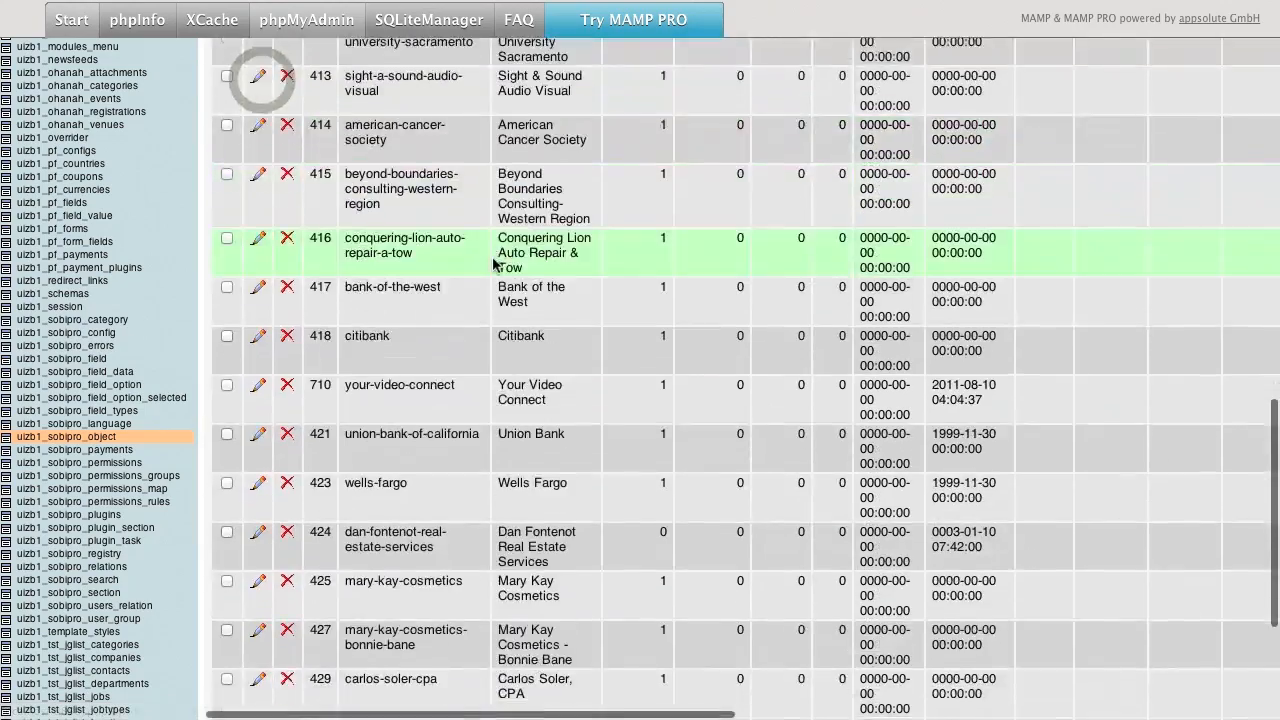
scroll(492, 260, right, 5)
scroll(492, 260, right, 10)
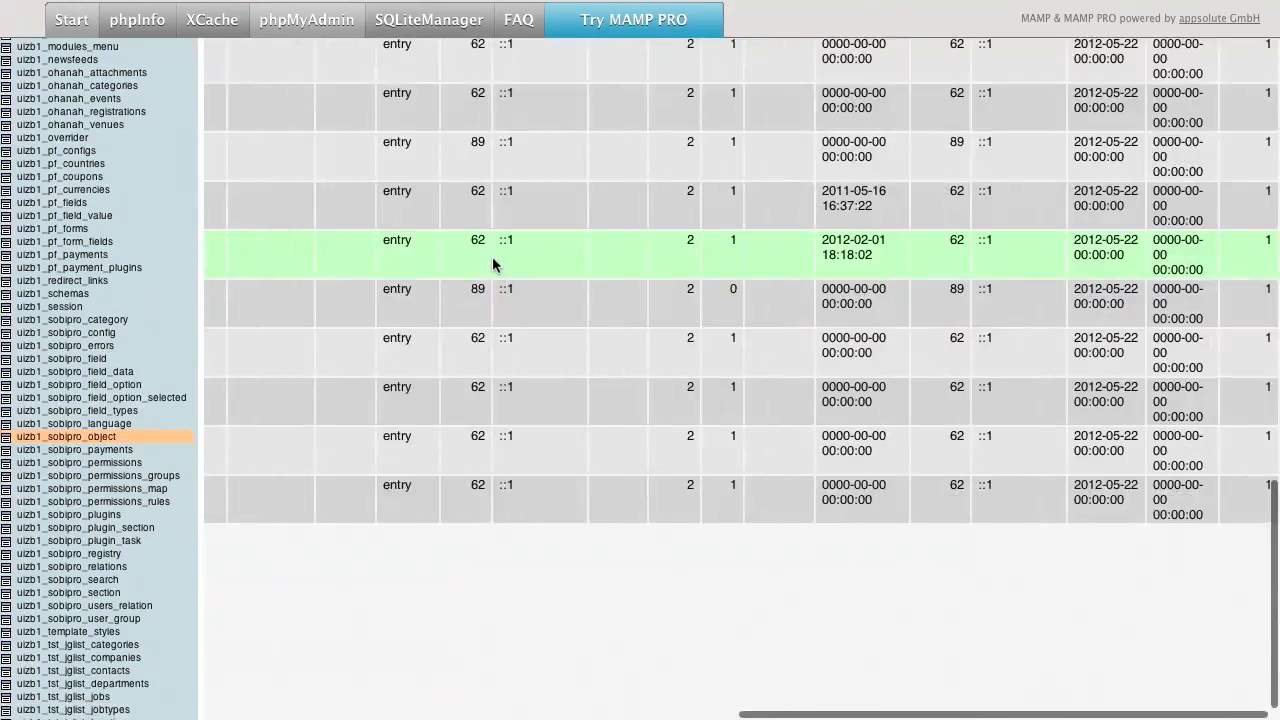
scroll(510, 264, up, 15)
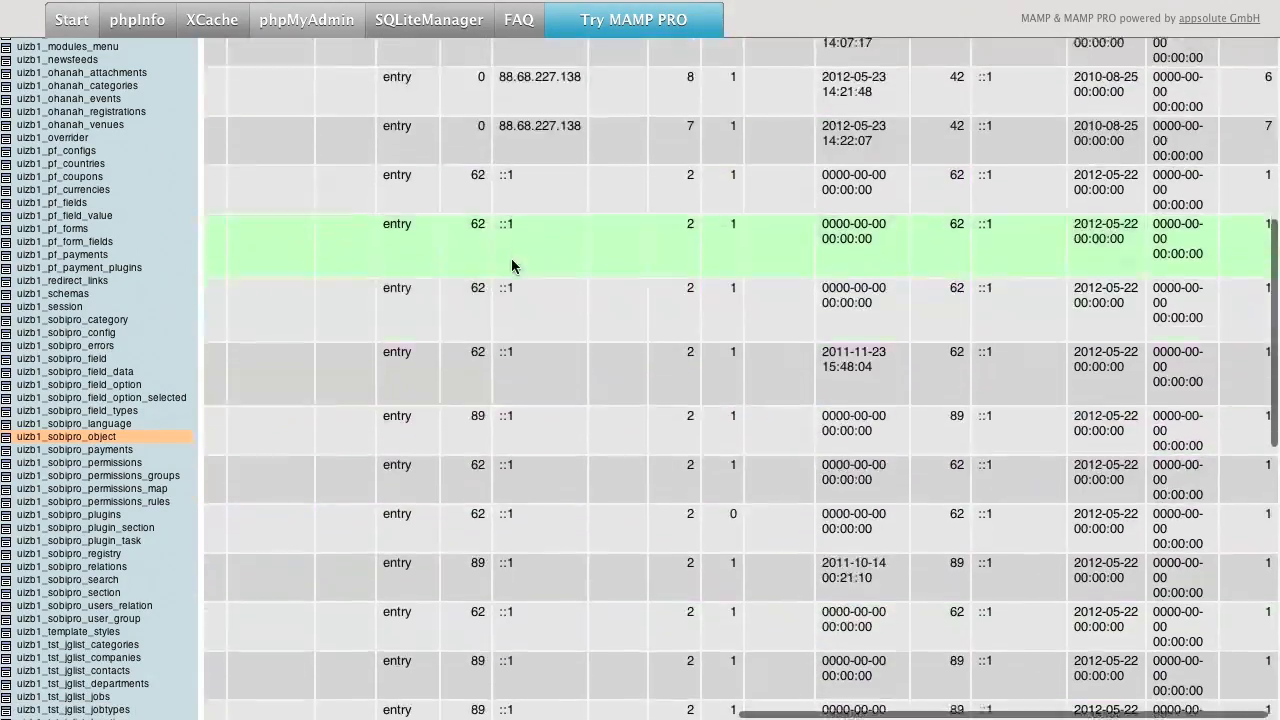
scroll(512, 264, left, 10)
scroll(513, 265, up, 3)
scroll(450, 290, down, 5)
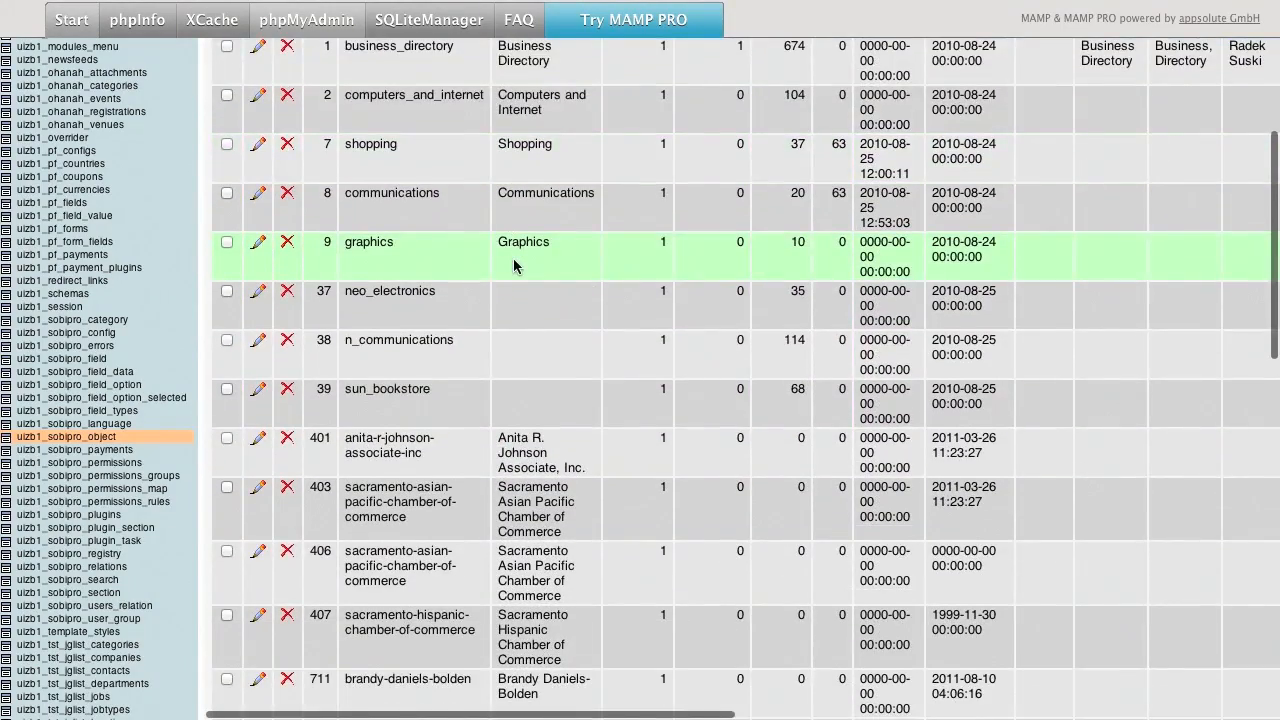
scroll(410, 308, up, 5)
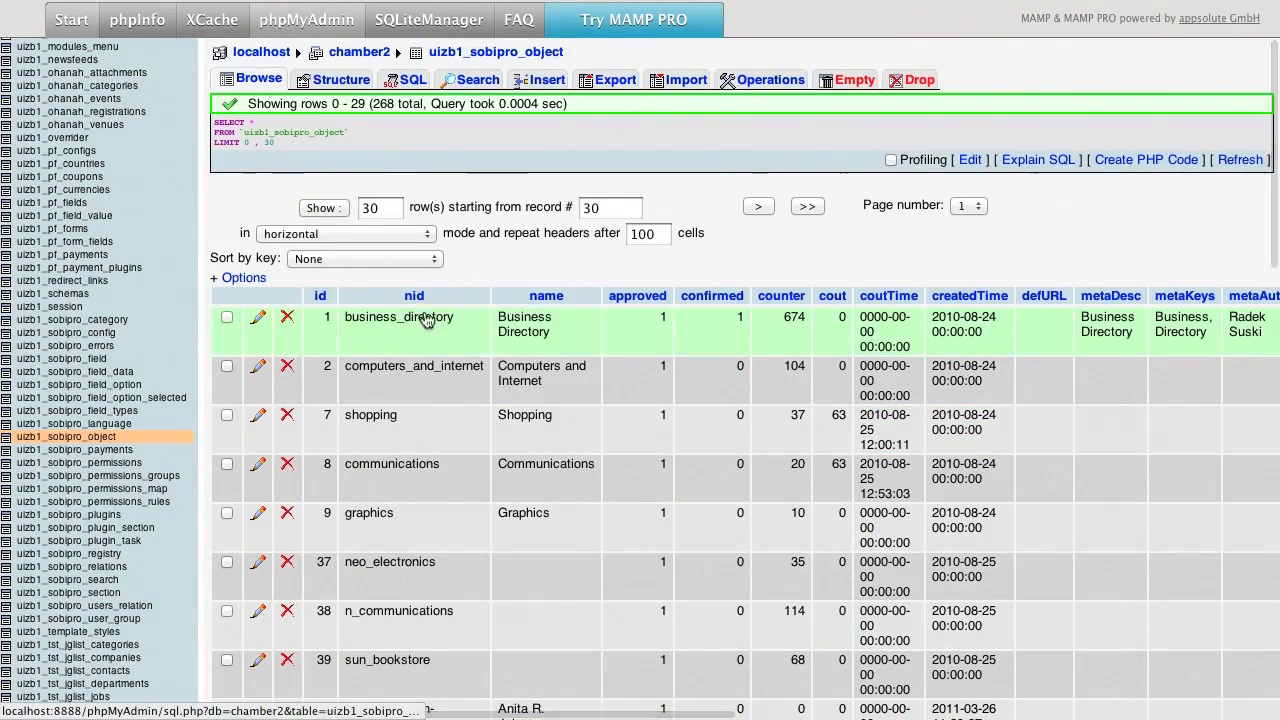
scroll(426, 305, down, 2)
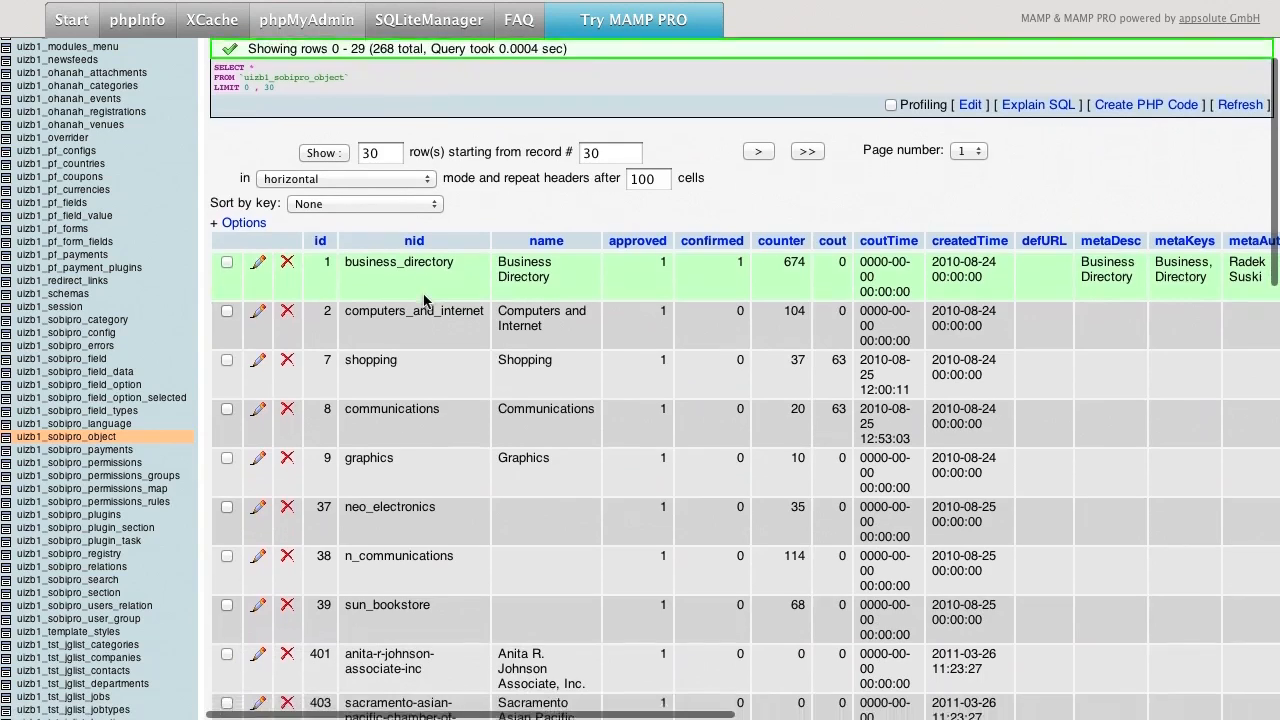
scroll(424, 300, down, 2)
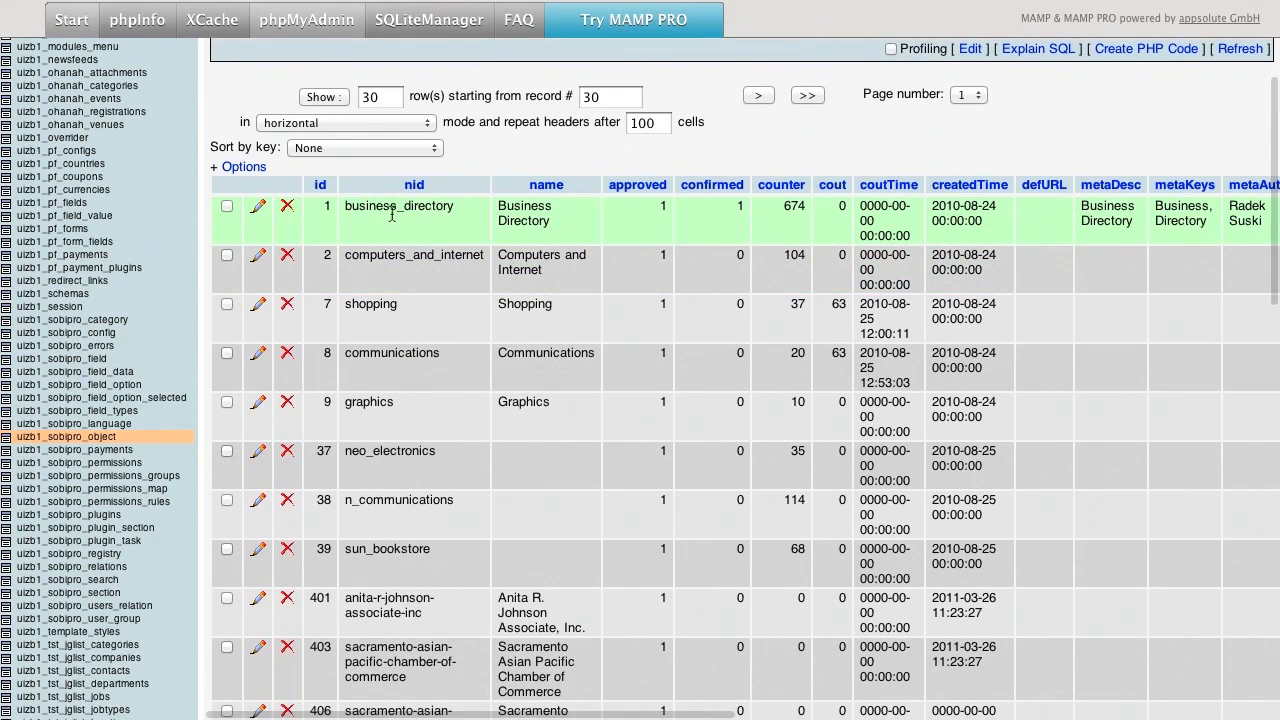
Step: Examine how words are separated in the nid values of the original and migrated listings in uizb1_sobipro_object
scroll(401, 212, down, 10)
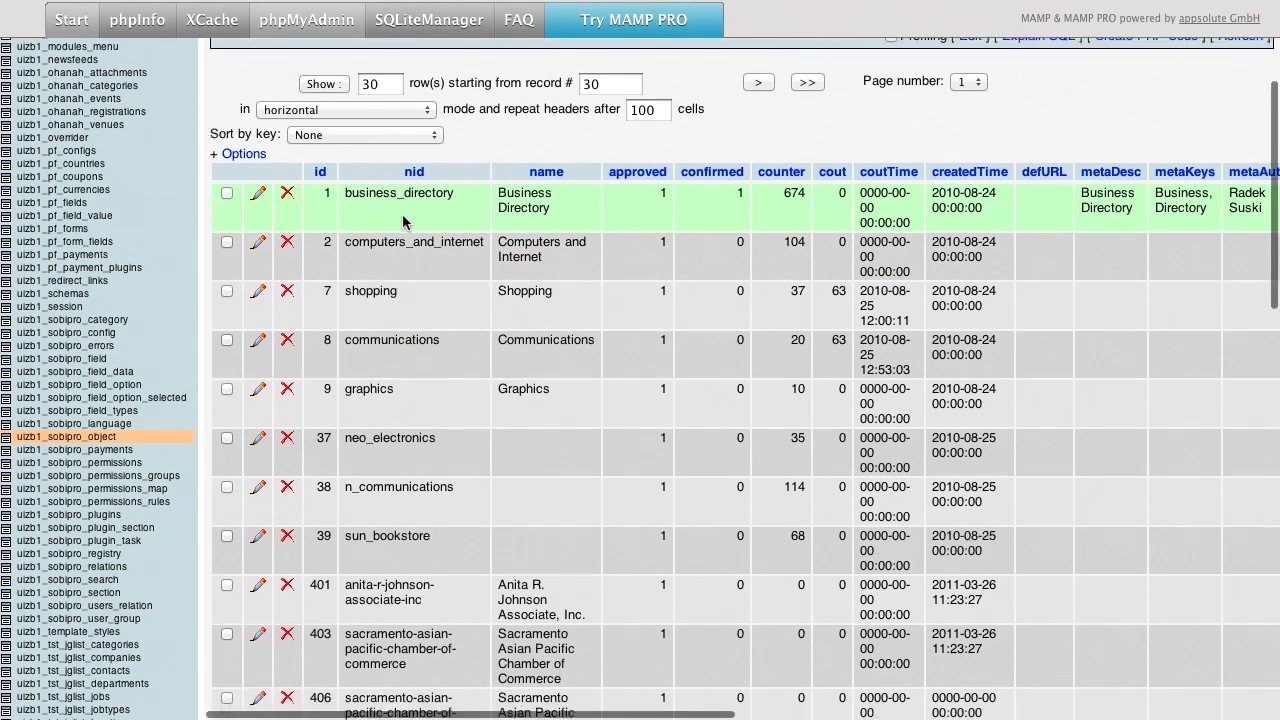
scroll(451, 225, down, 2)
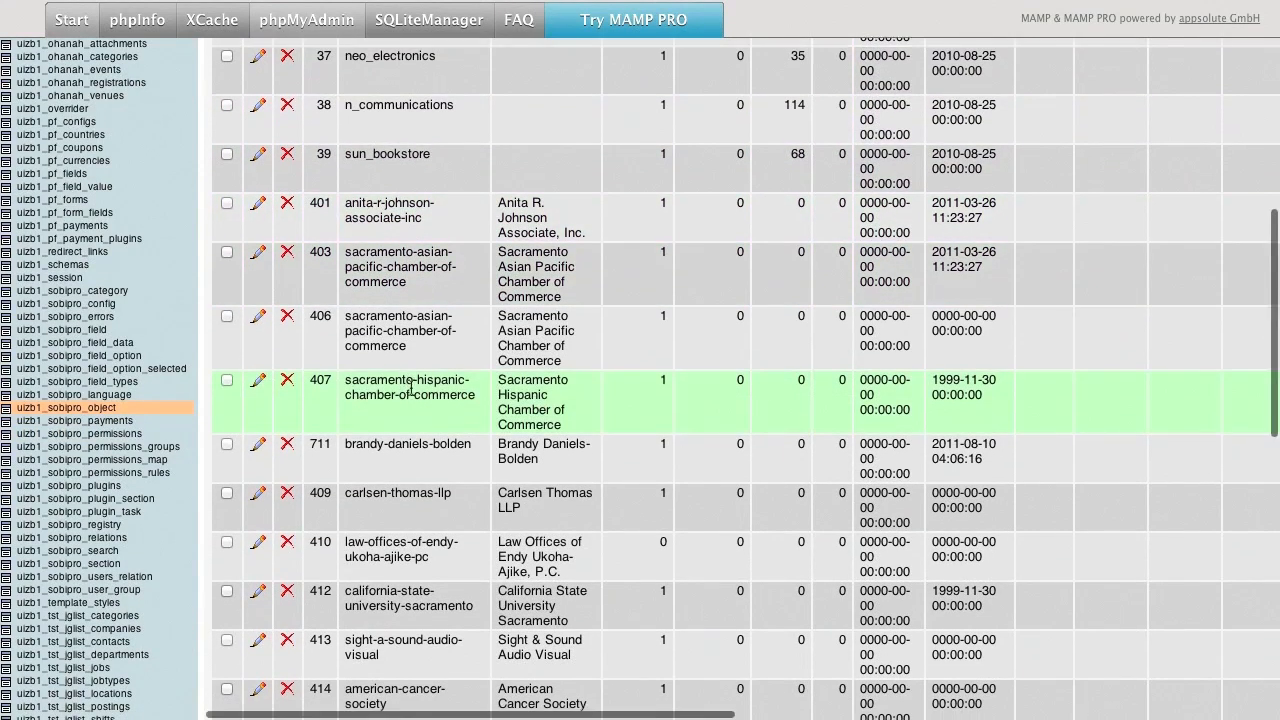
scroll(409, 507, down, 4)
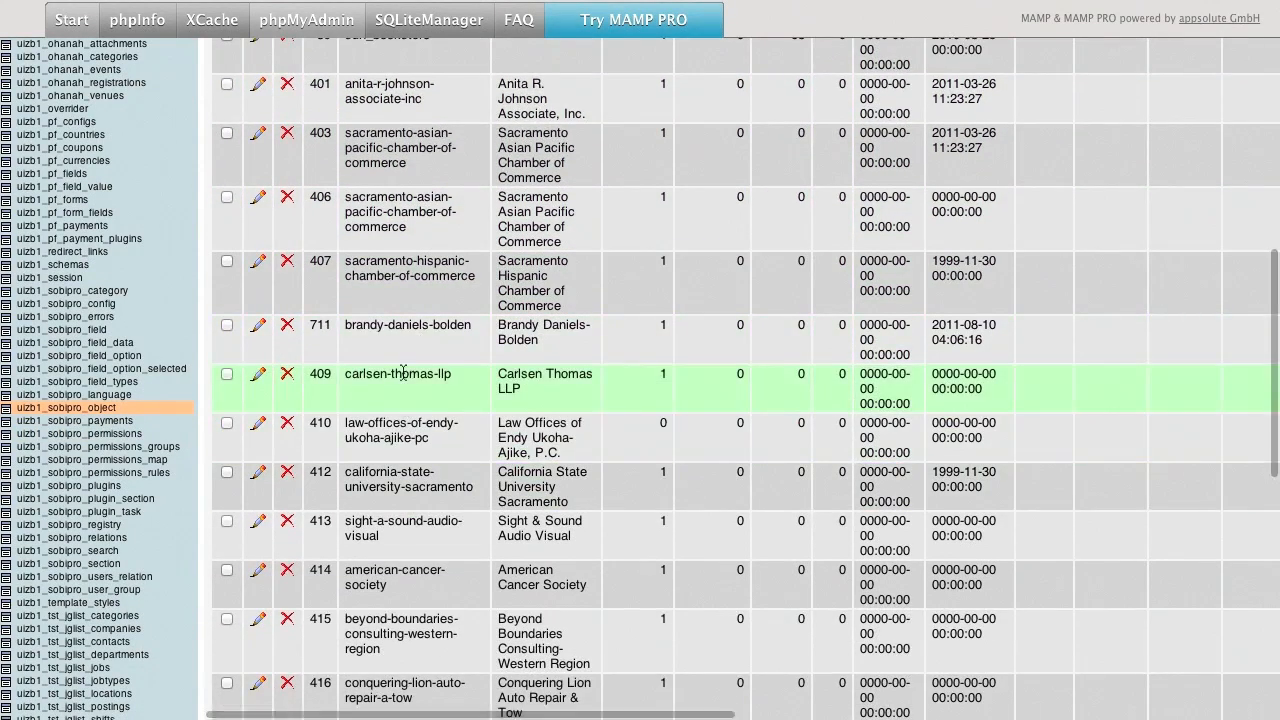
scroll(405, 470, down, 8)
scroll(400, 540, down, 2)
scroll(400, 540, down, 4)
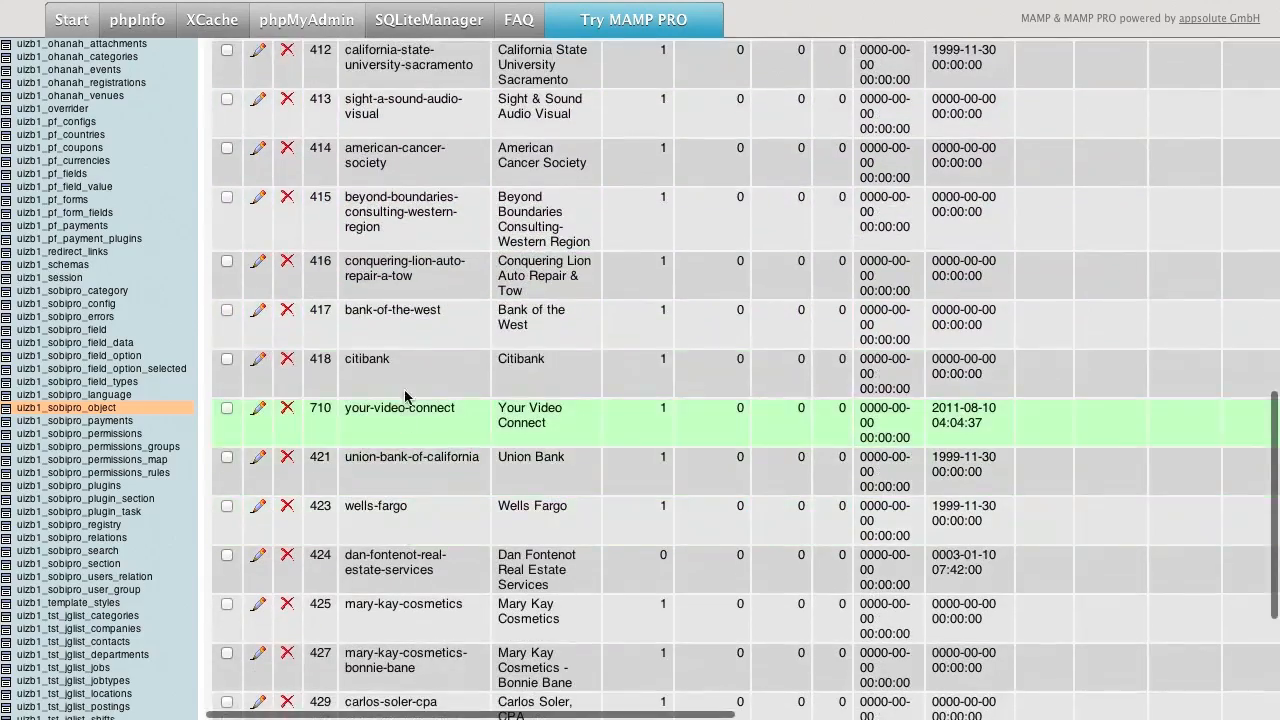
Step: Copy the uizb1_sobipro_object statement that replaces '-' with '_' in nid from the listing migration script
key(super+Tab)
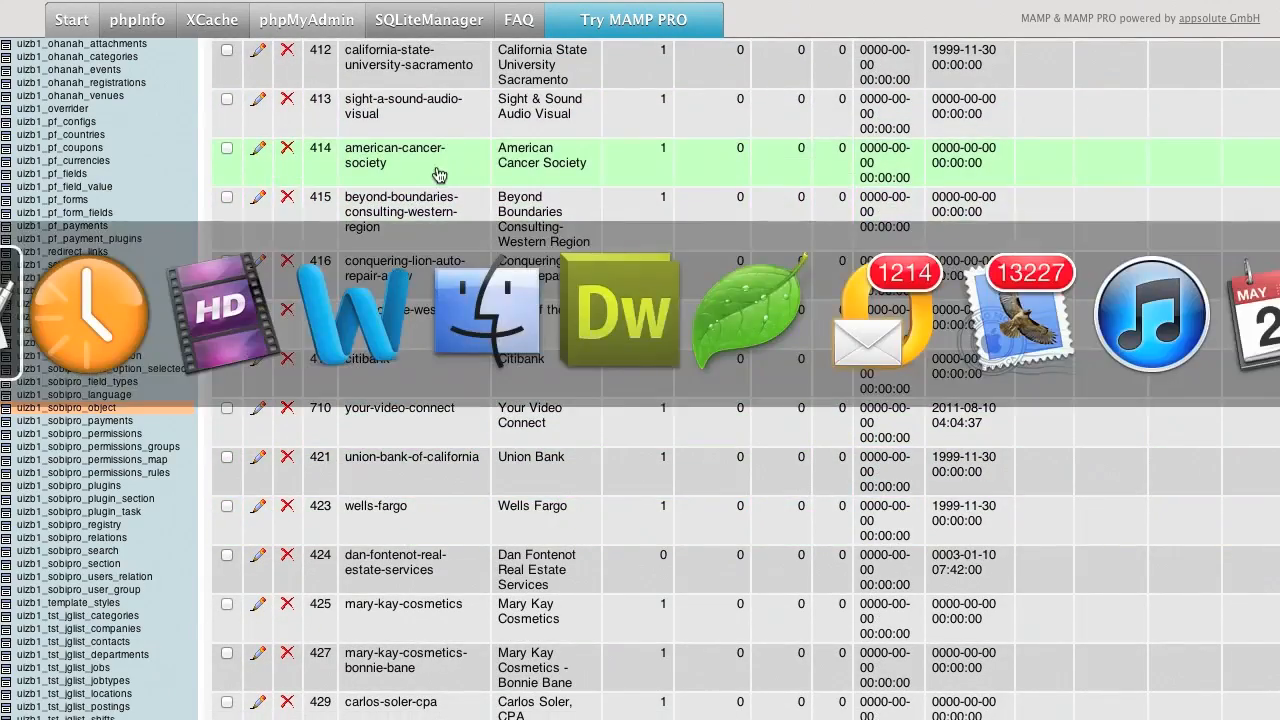
scroll(380, 440, down, 5)
triple_click(371, 390)
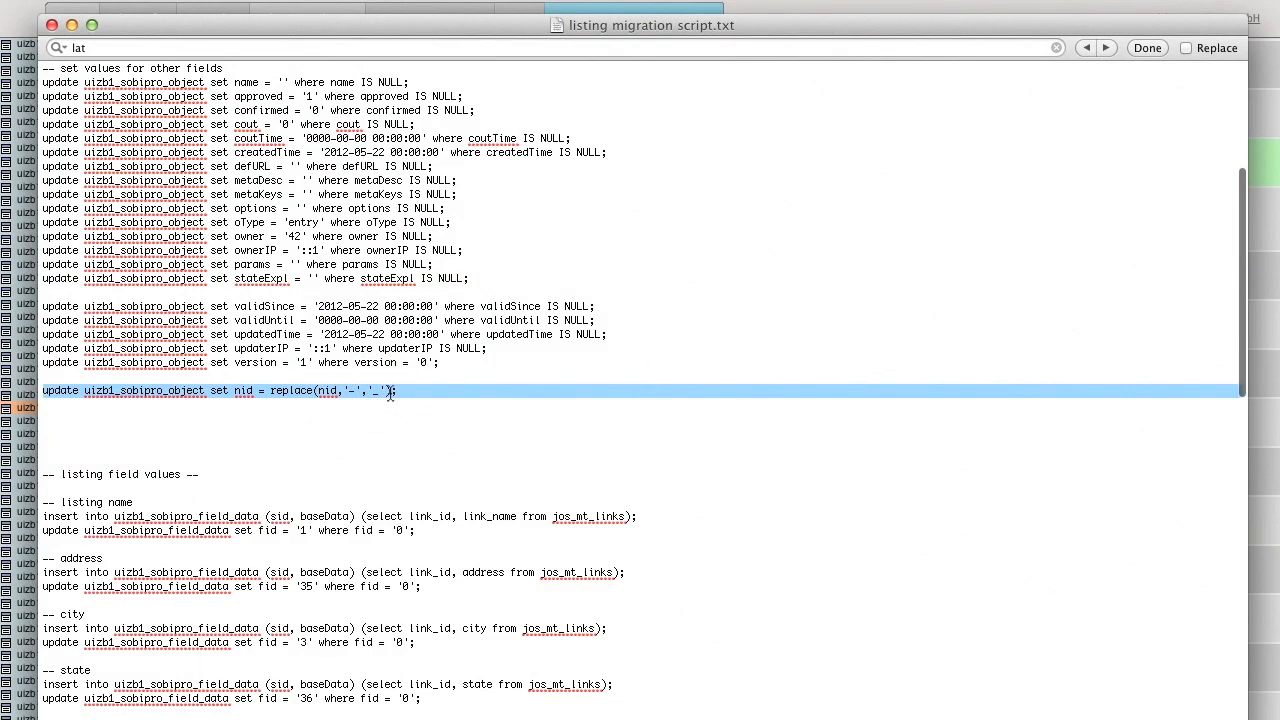
key(super+Tab)
Step: Run update uizb1_sobipro_object set nid = replace(nid,'-','_'); as an SQL query on the chamber2 database in phpMyAdmin
scroll(417, 231, up, 15)
click(407, 84)
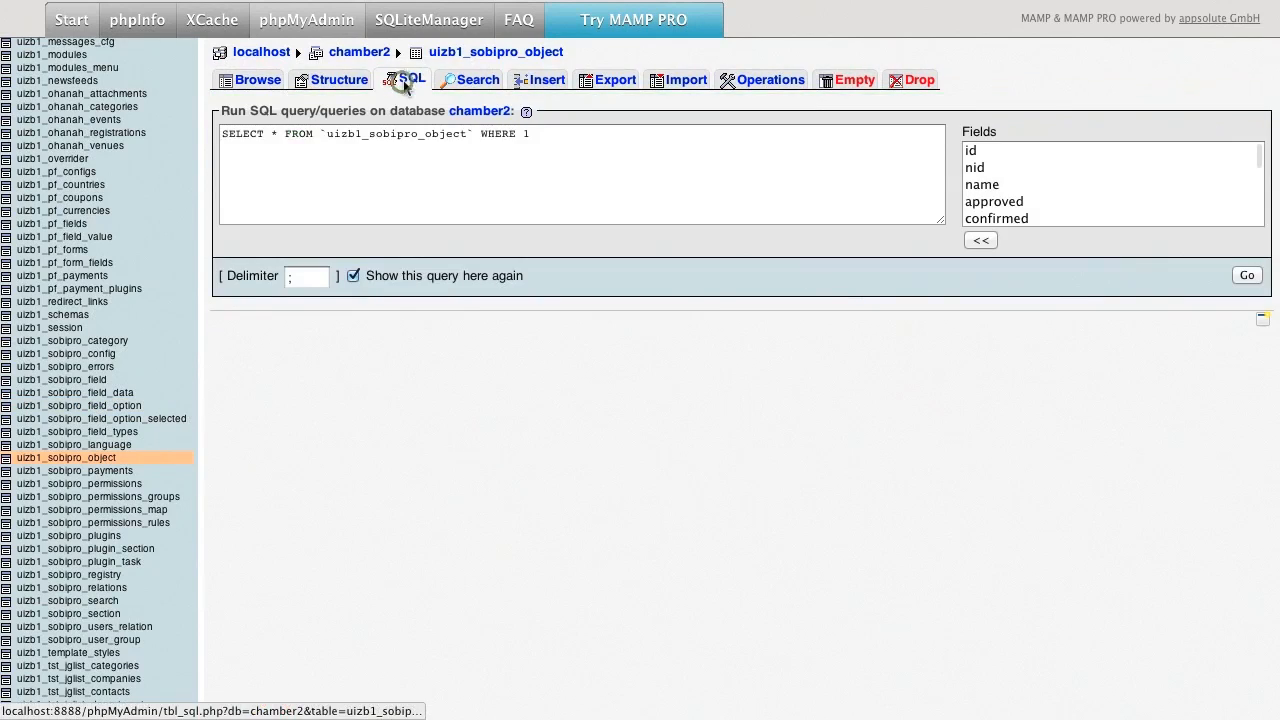
click(455, 155)
text(update uizb1_sobipro_object set nid = replace(nid,'-','_');)
click(1248, 275)
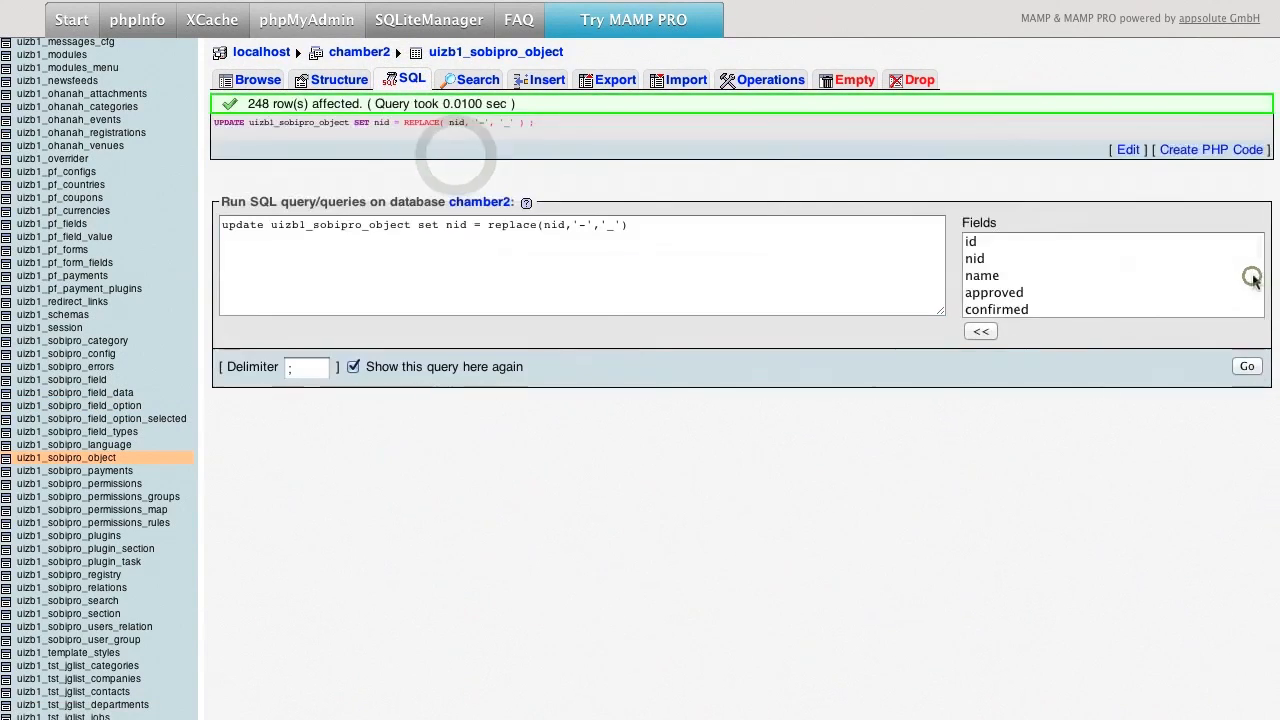
Step: Browse uizb1_sobipro_object and check the separators in the nid values of the migrated listings
click(260, 78)
scroll(337, 206, down, 20)
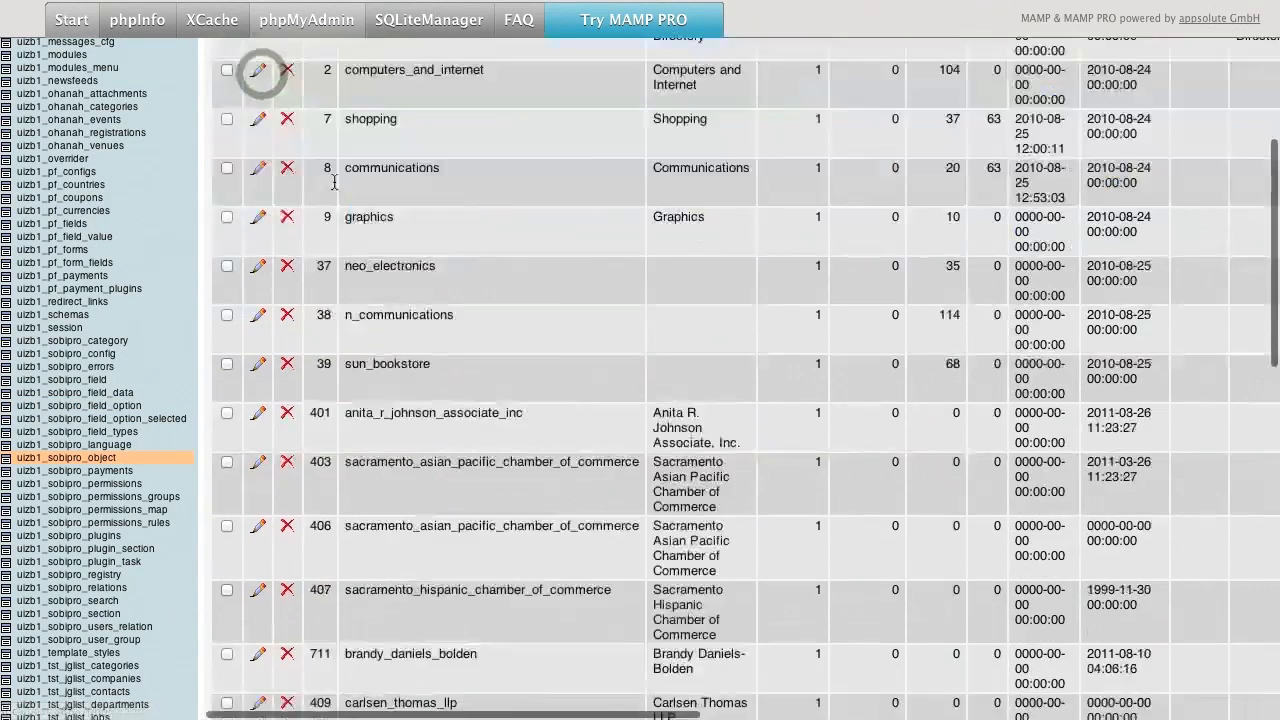
scroll(476, 370, down, 6)
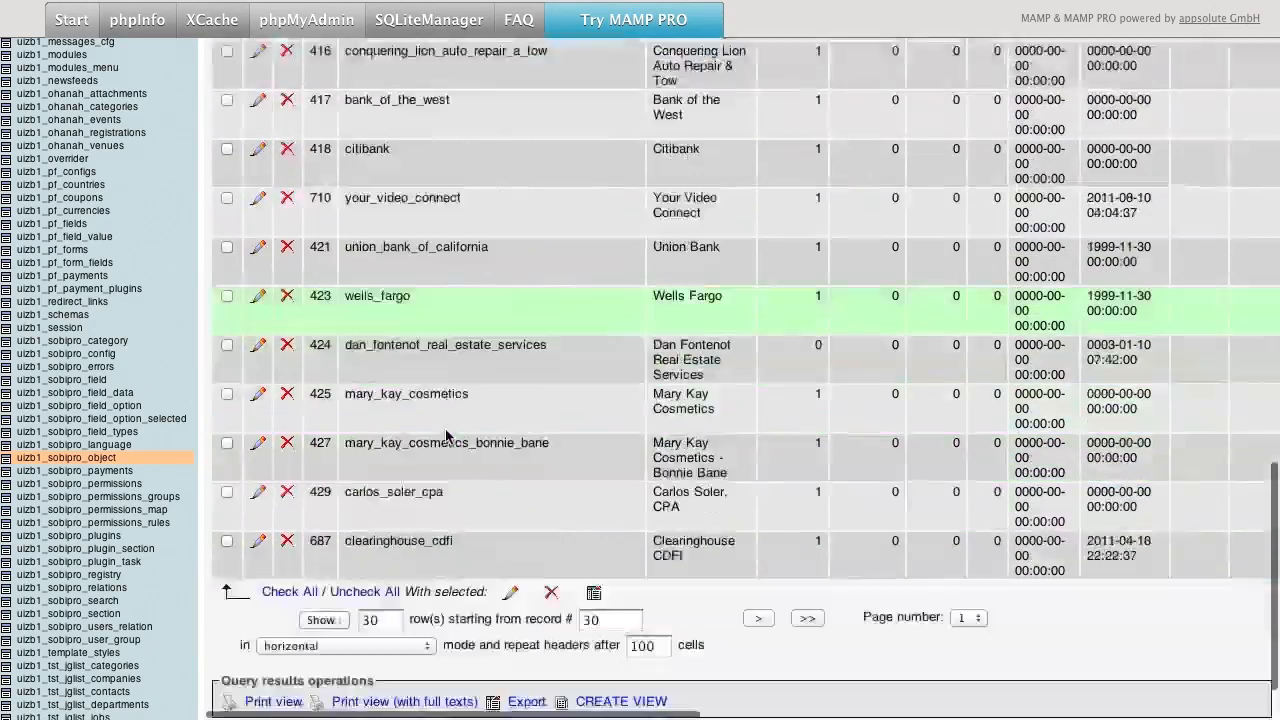
Step: Review the "listing field values" section of the migration script, noting the source table and fid of each field through contact person Position
key(super+Tab)
scroll(462, 470, down, 10)
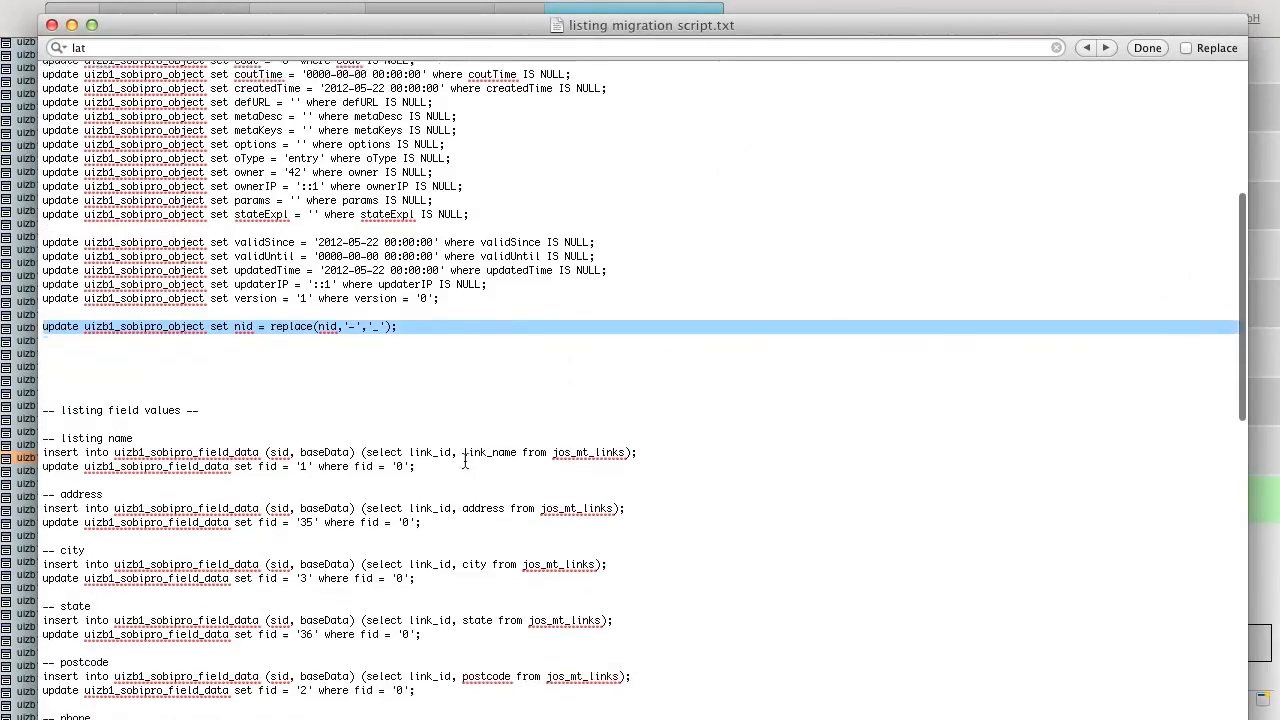
scroll(478, 430, down, 3)
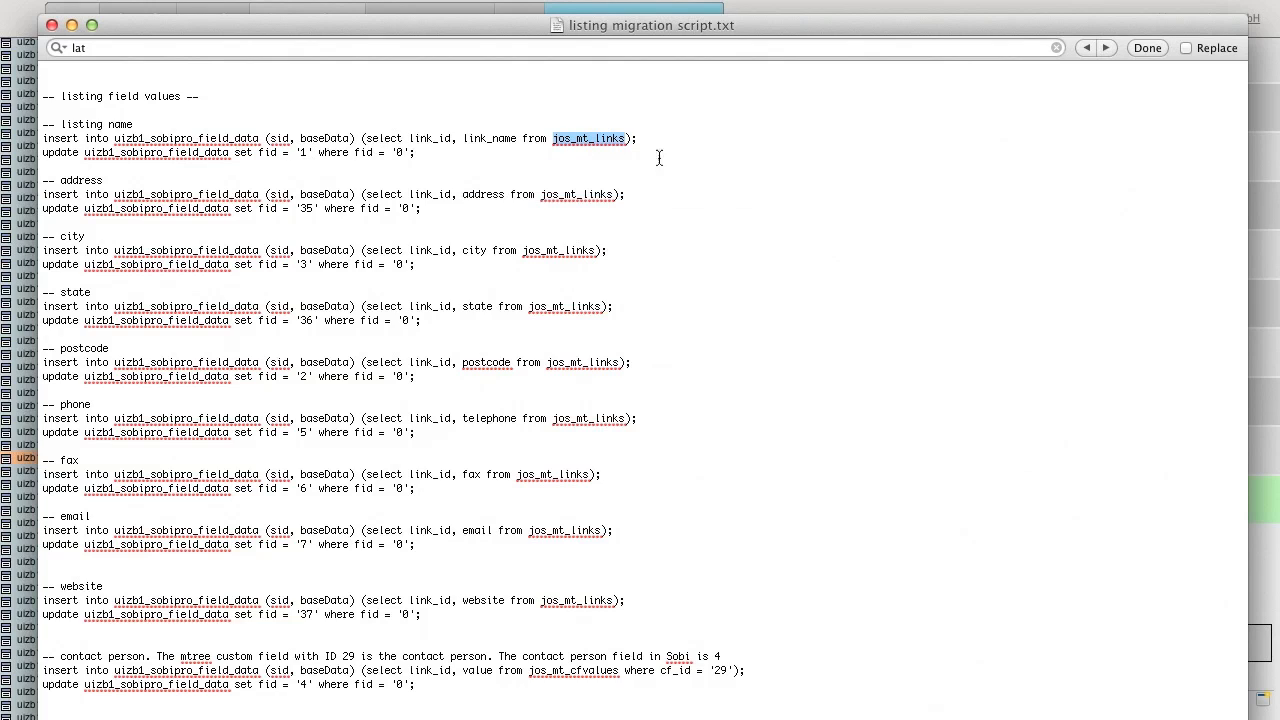
scroll(660, 197, down, 1)
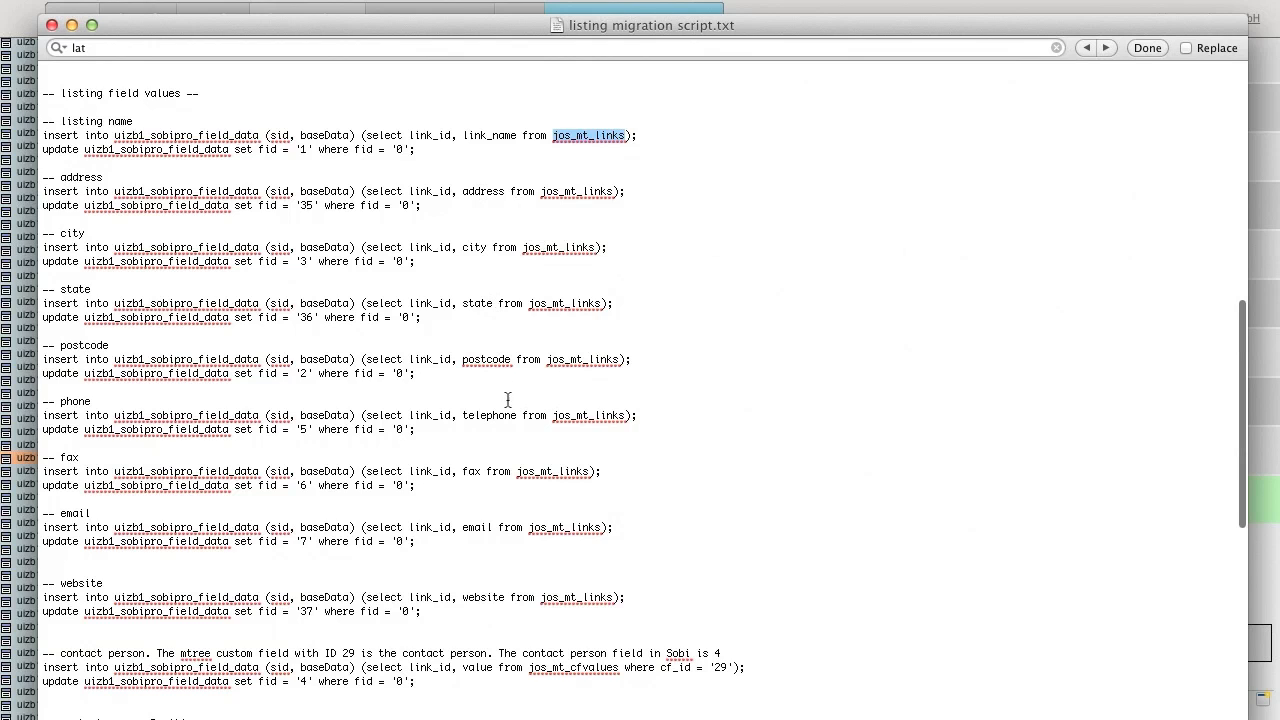
scroll(521, 497, down, 5)
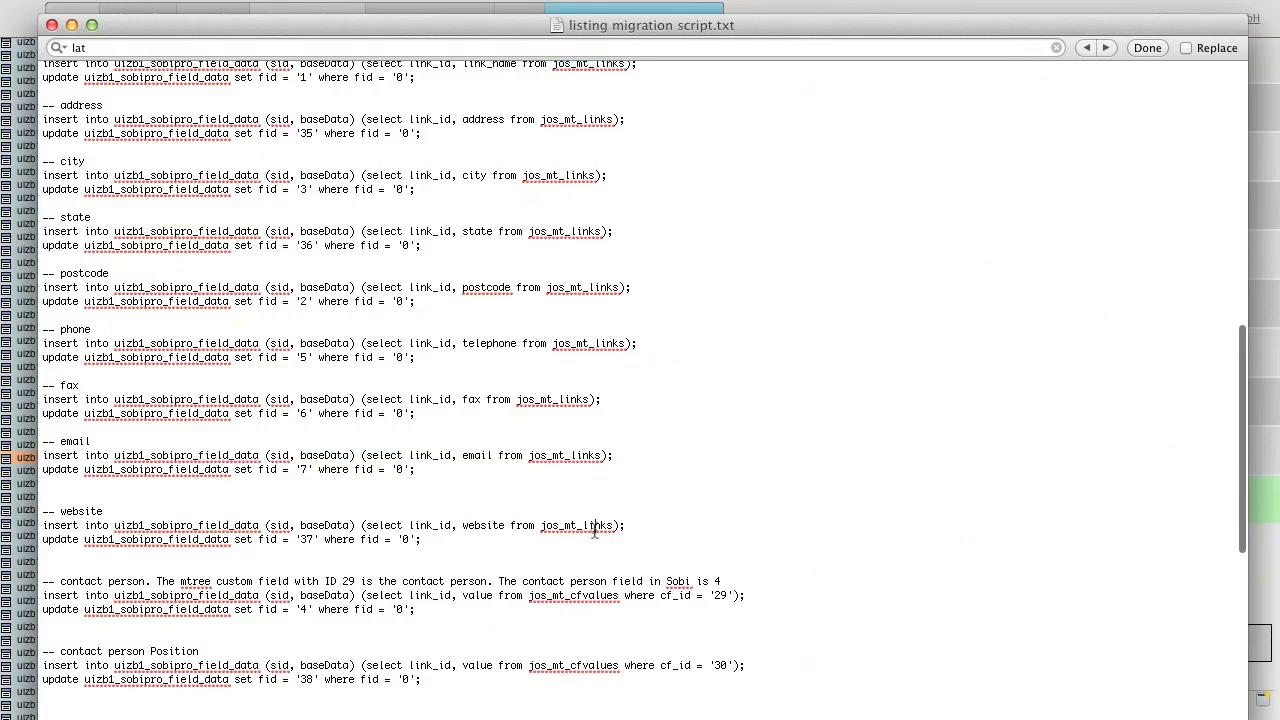
double_click(594, 528)
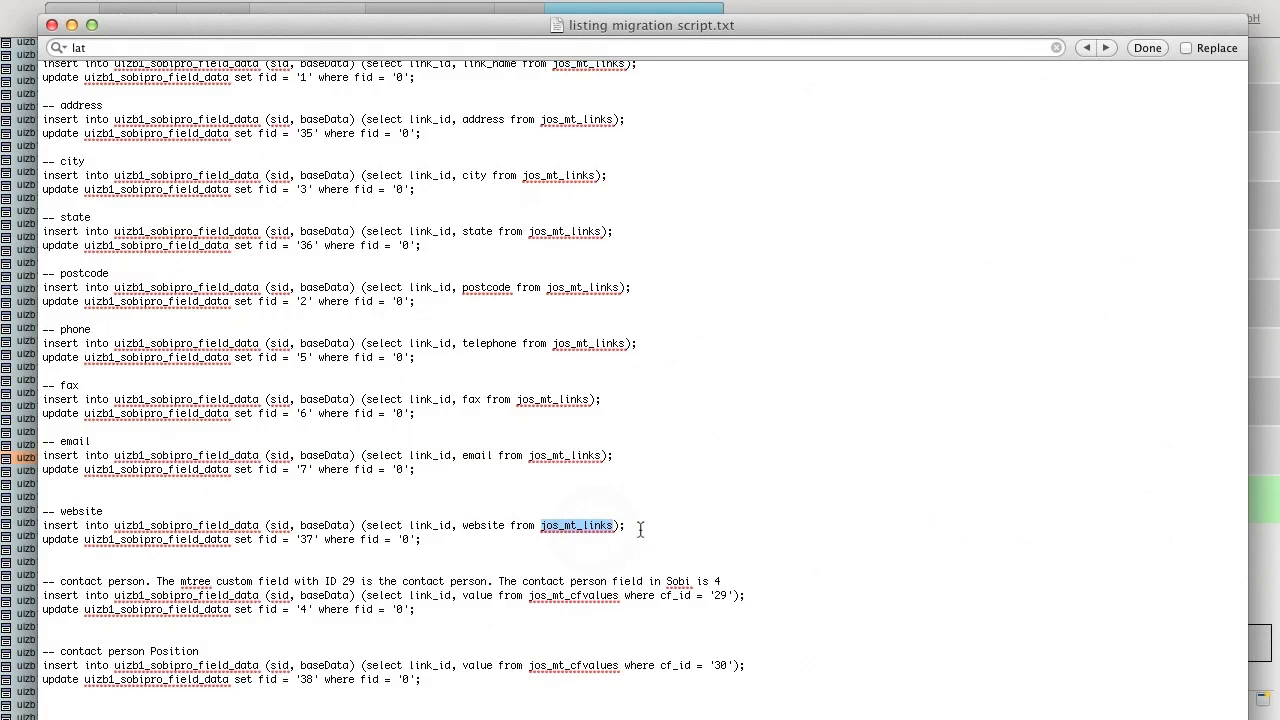
scroll(640, 529, down, 7)
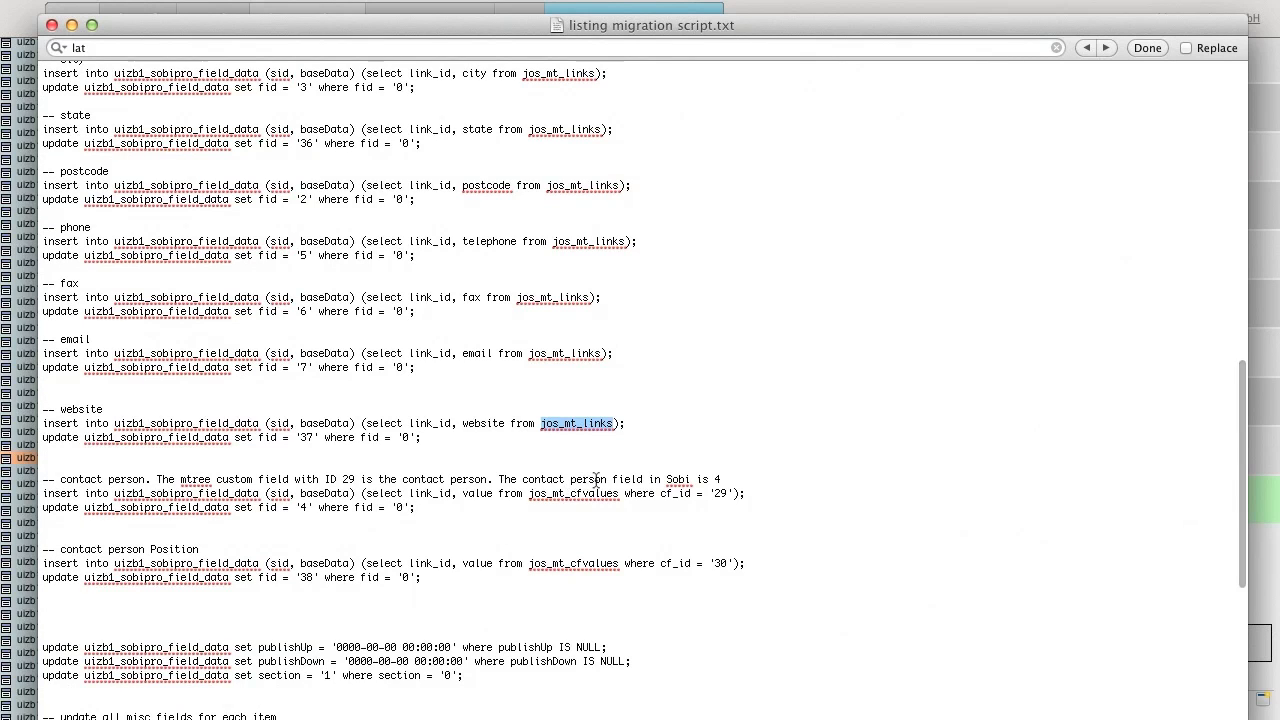
scroll(596, 479, down, 5)
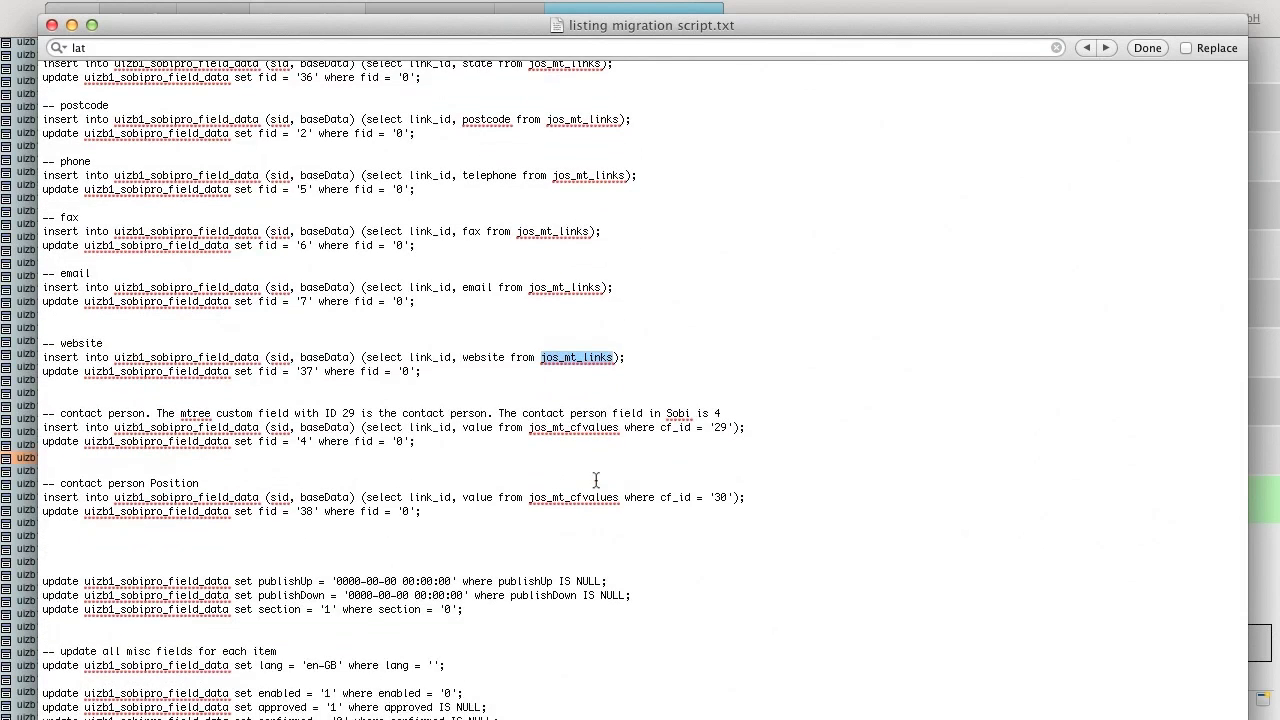
scroll(595, 481, down, 3)
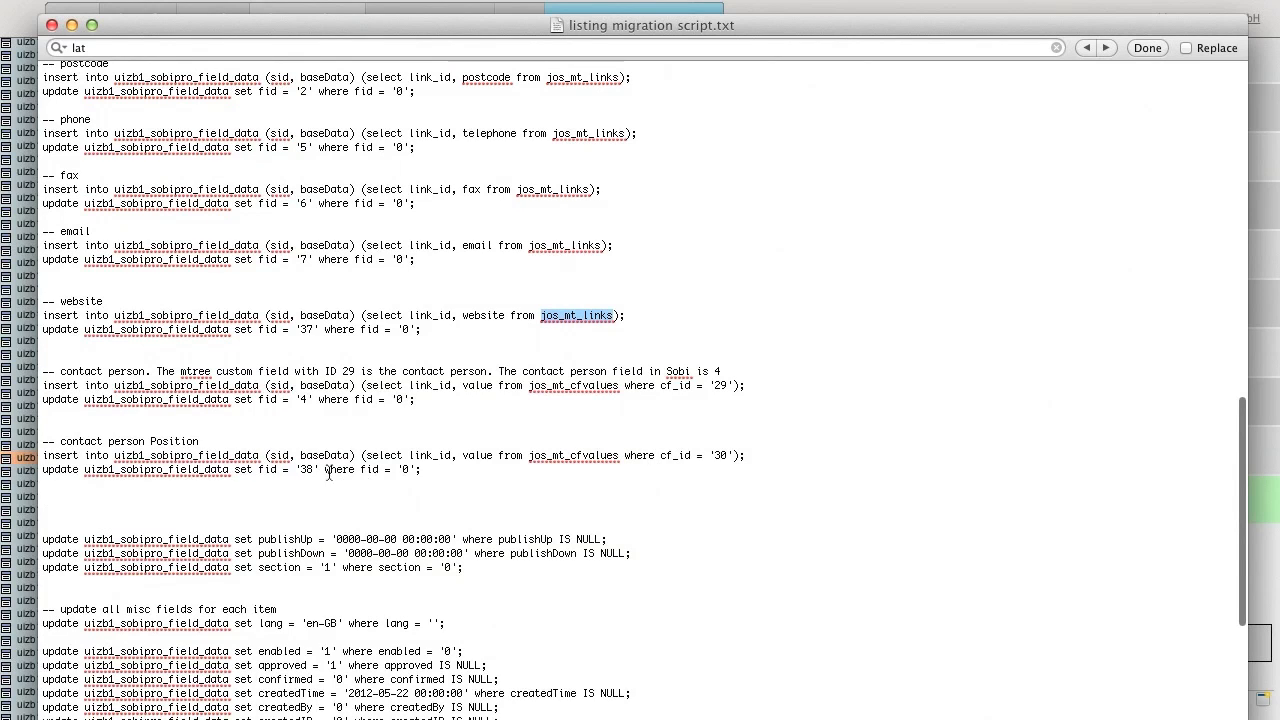
double_click(597, 458)
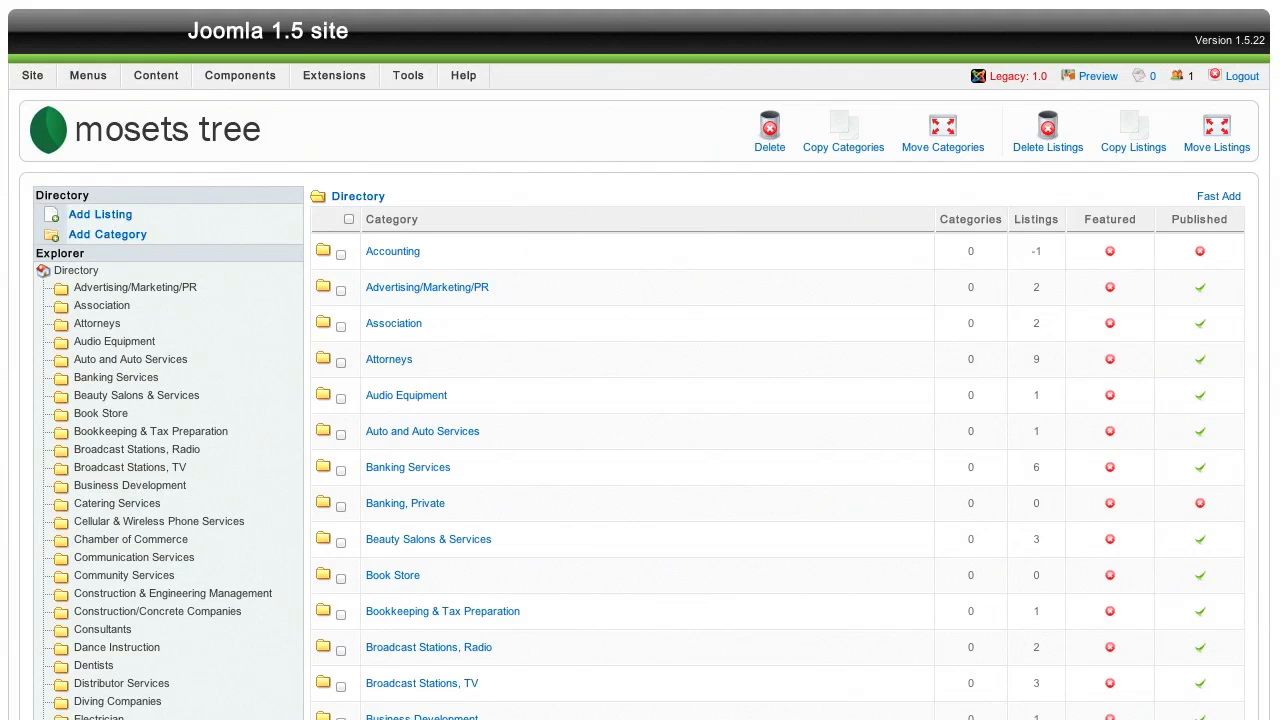
Step: Open the Mosets Tree custom fields on the Joomla 1.5 site and look up the IDs of Contact and Position
scroll(147, 520, down, 10)
scroll(147, 520, down, 8)
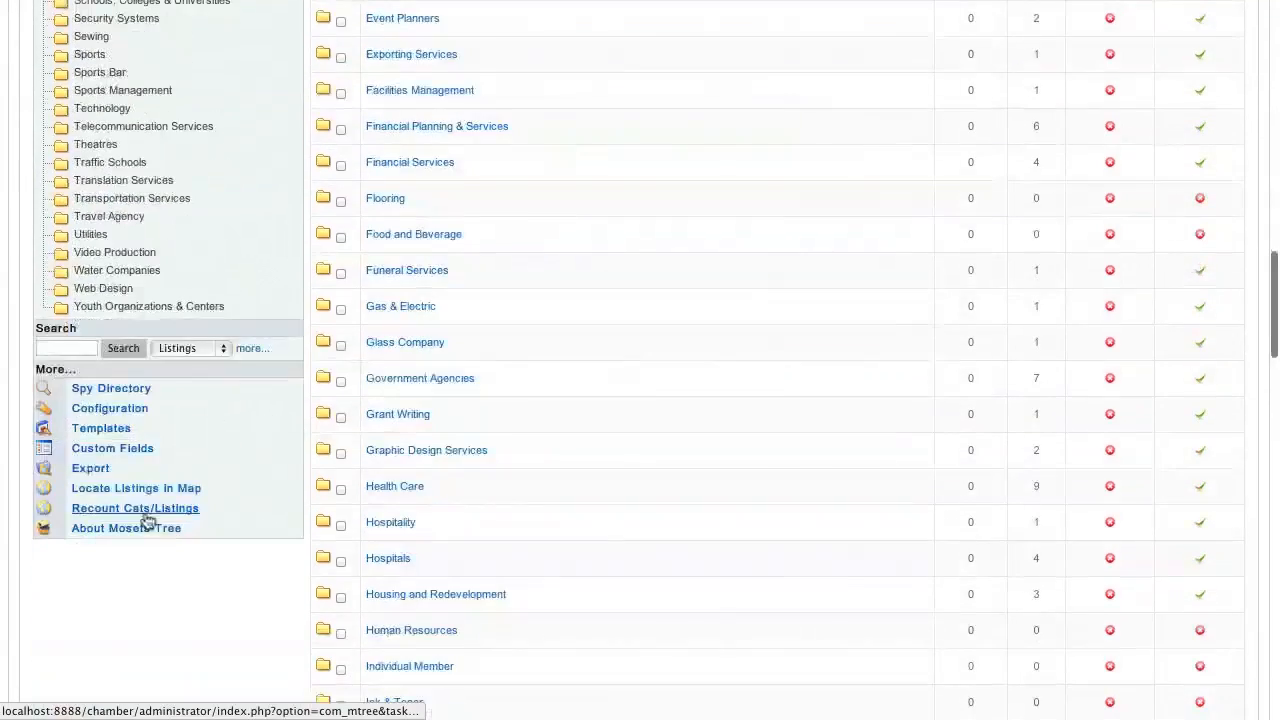
click(131, 451)
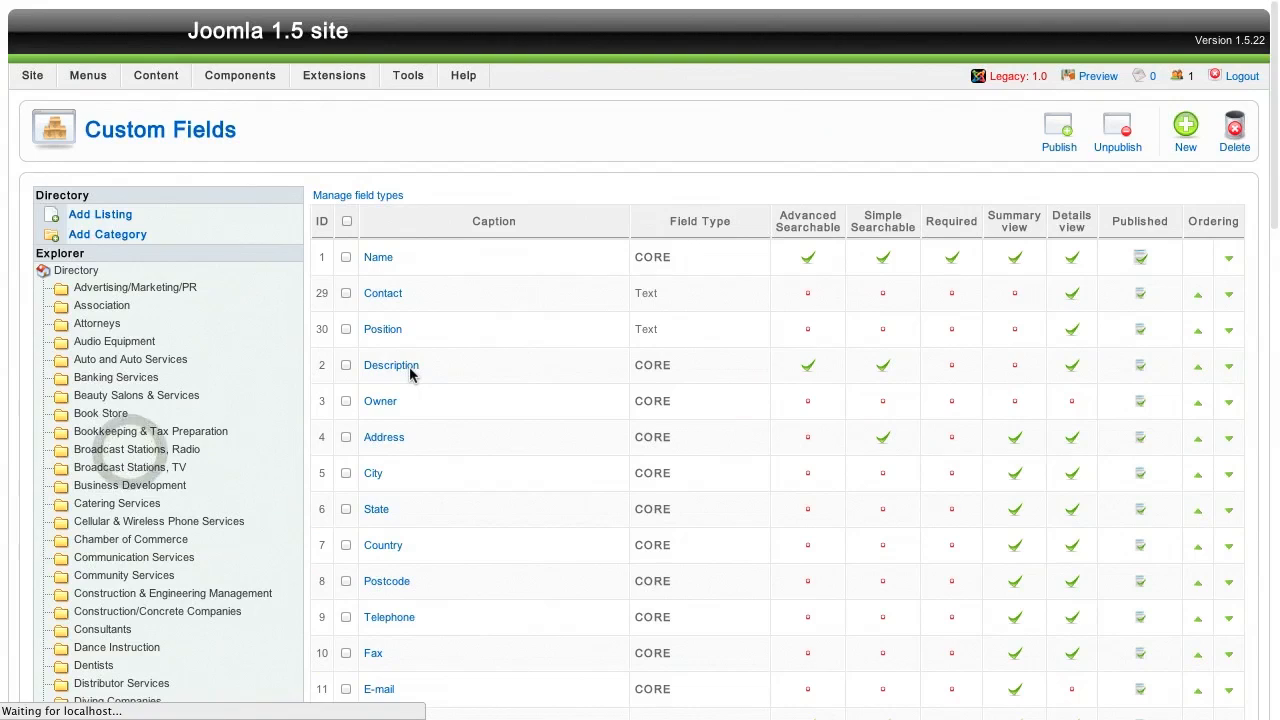
scroll(409, 368, down, 3)
scroll(434, 375, down, 5)
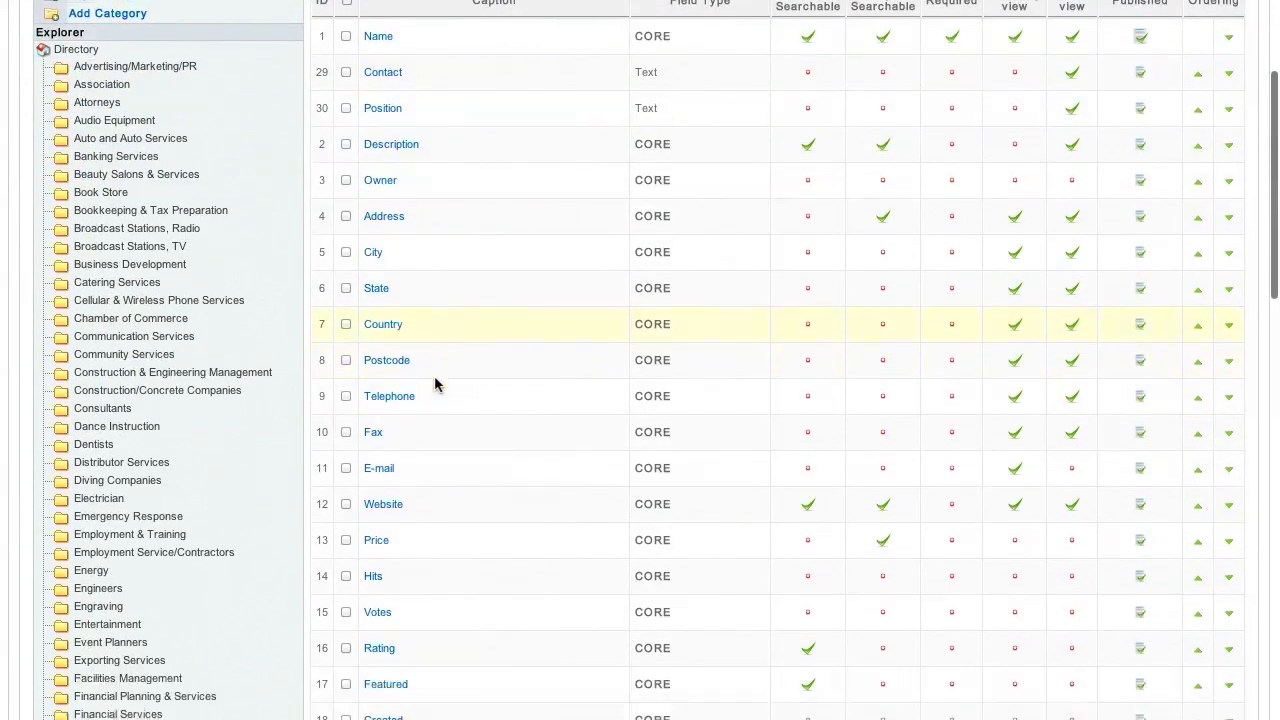
scroll(434, 375, up, 4)
scroll(434, 375, up, 5)
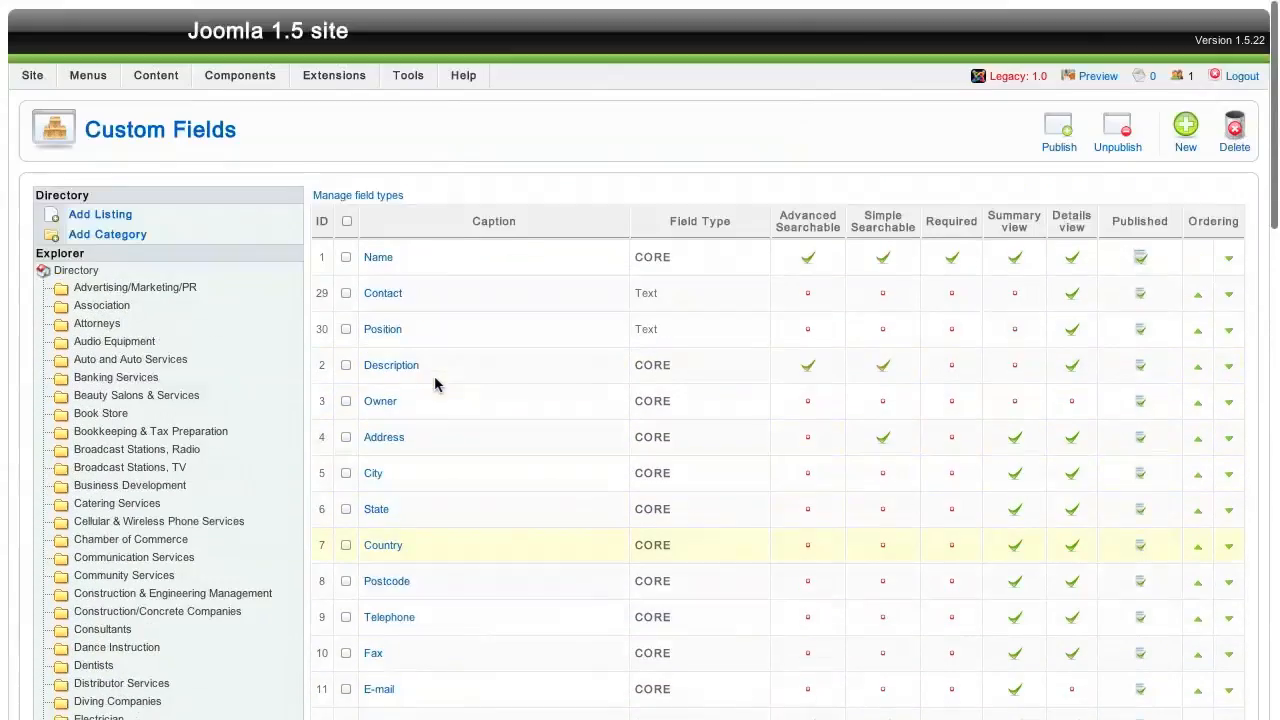
double_click(321, 293)
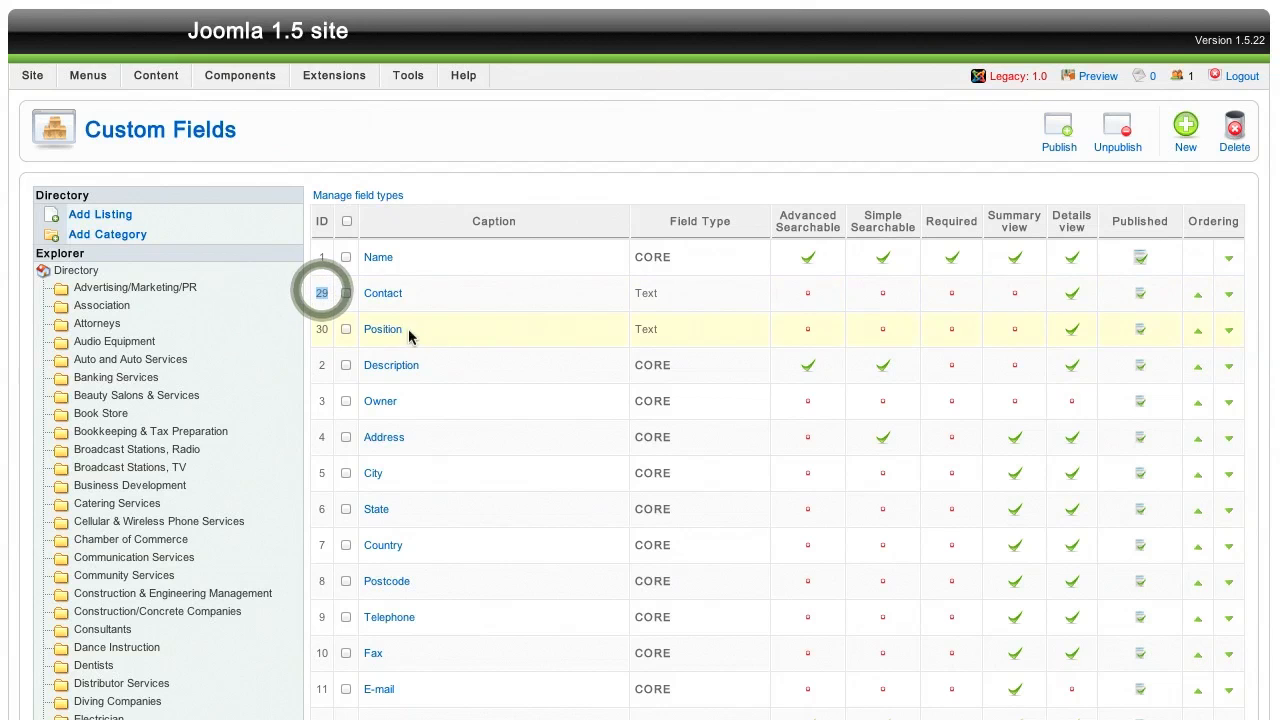
click(327, 329)
Step: Check the cf_id and fid values in the script's contact person and contact person Position statements
key(super+Tab)
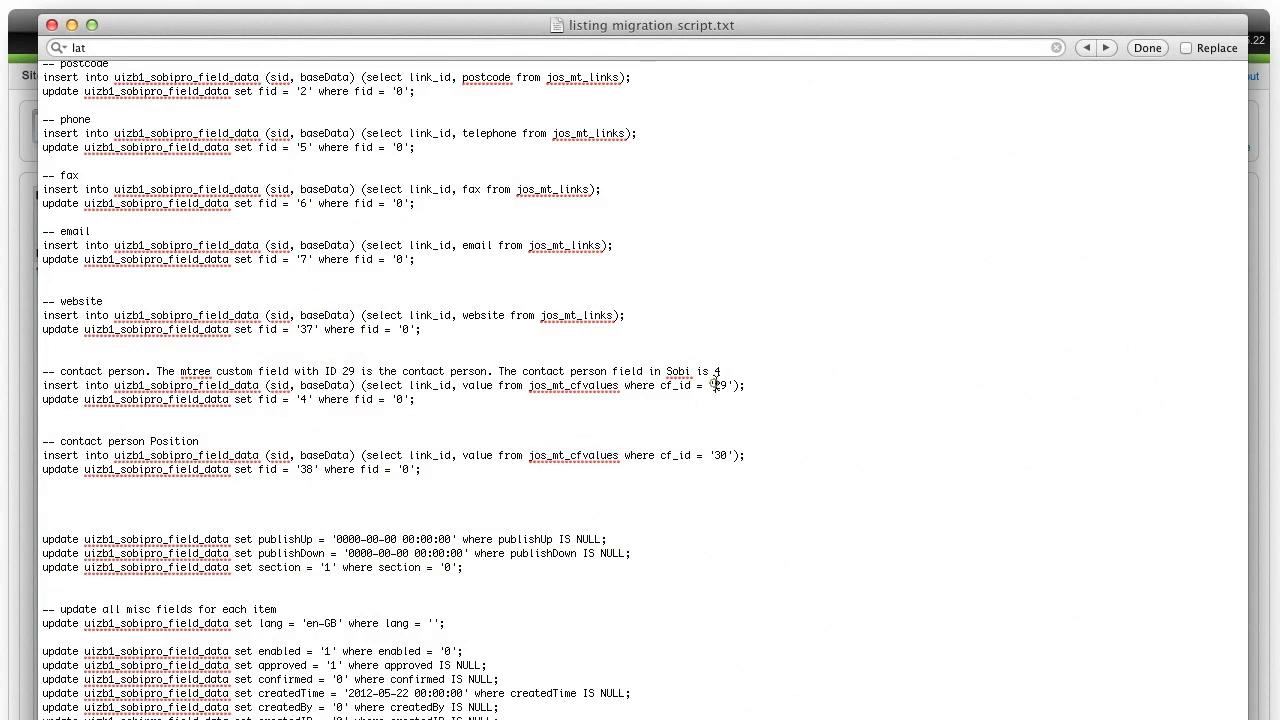
double_click(722, 455)
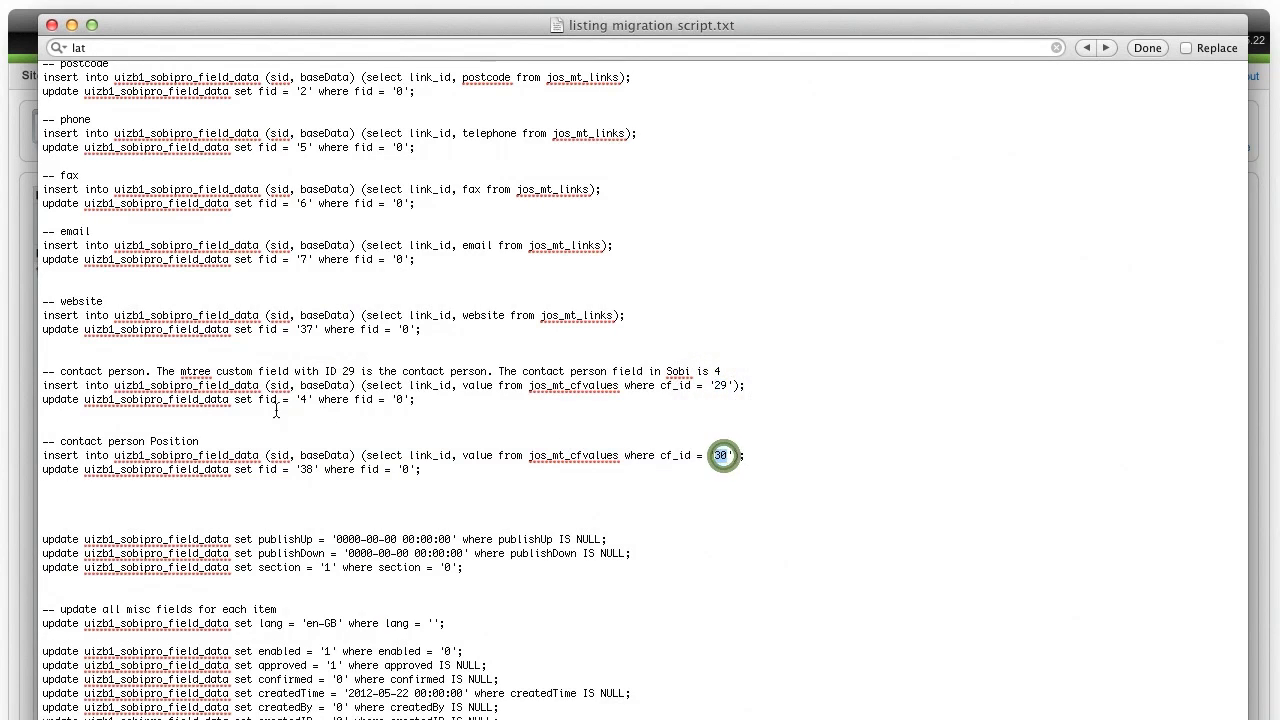
double_click(111, 399)
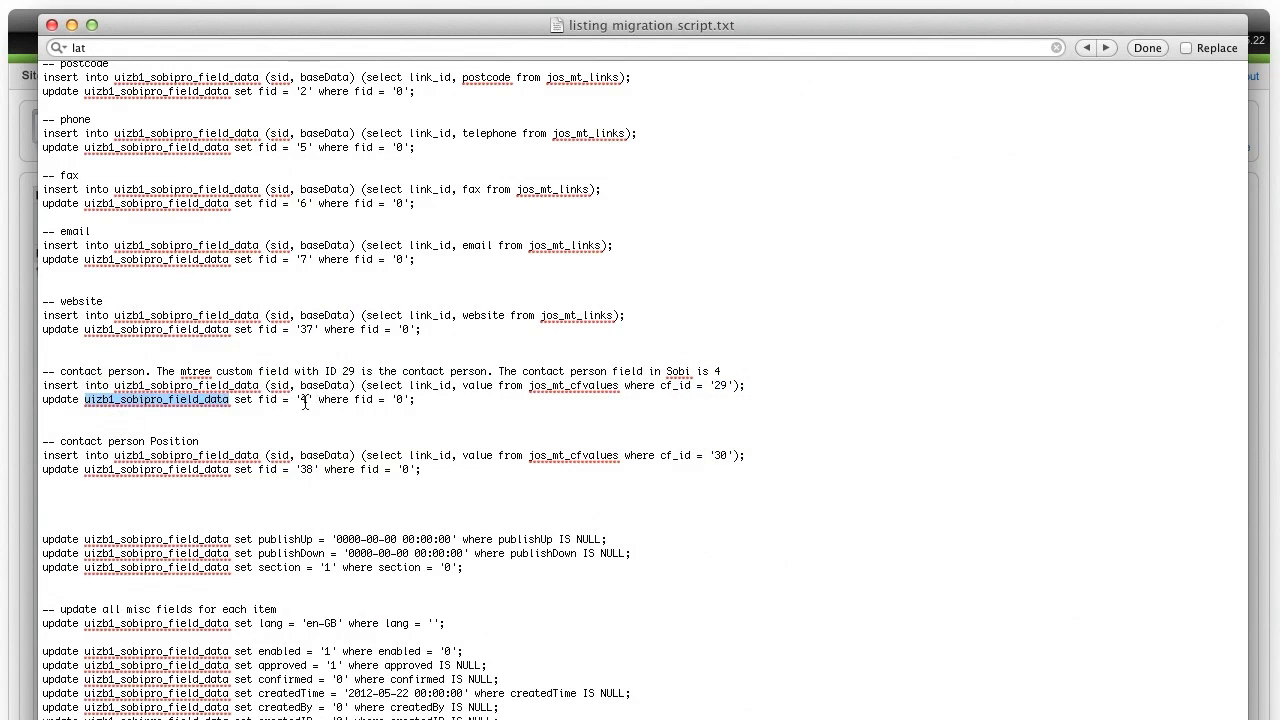
drag(414, 401, 178, 399)
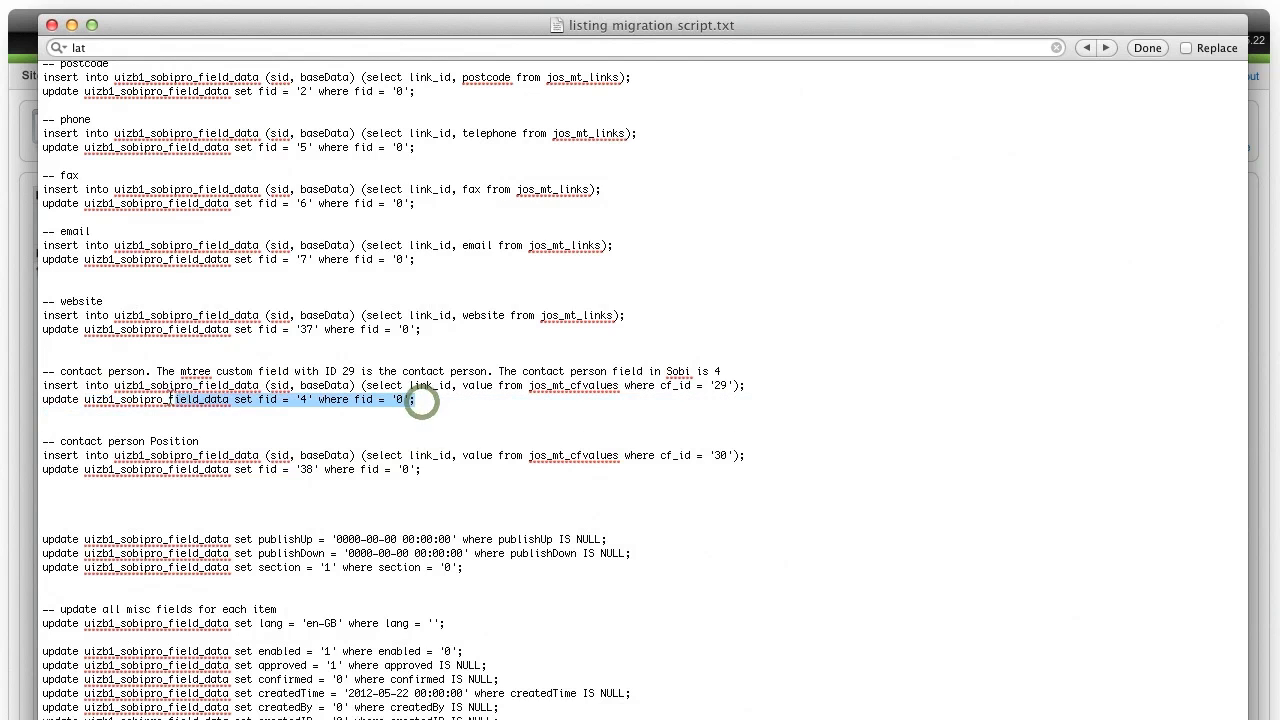
click(472, 466)
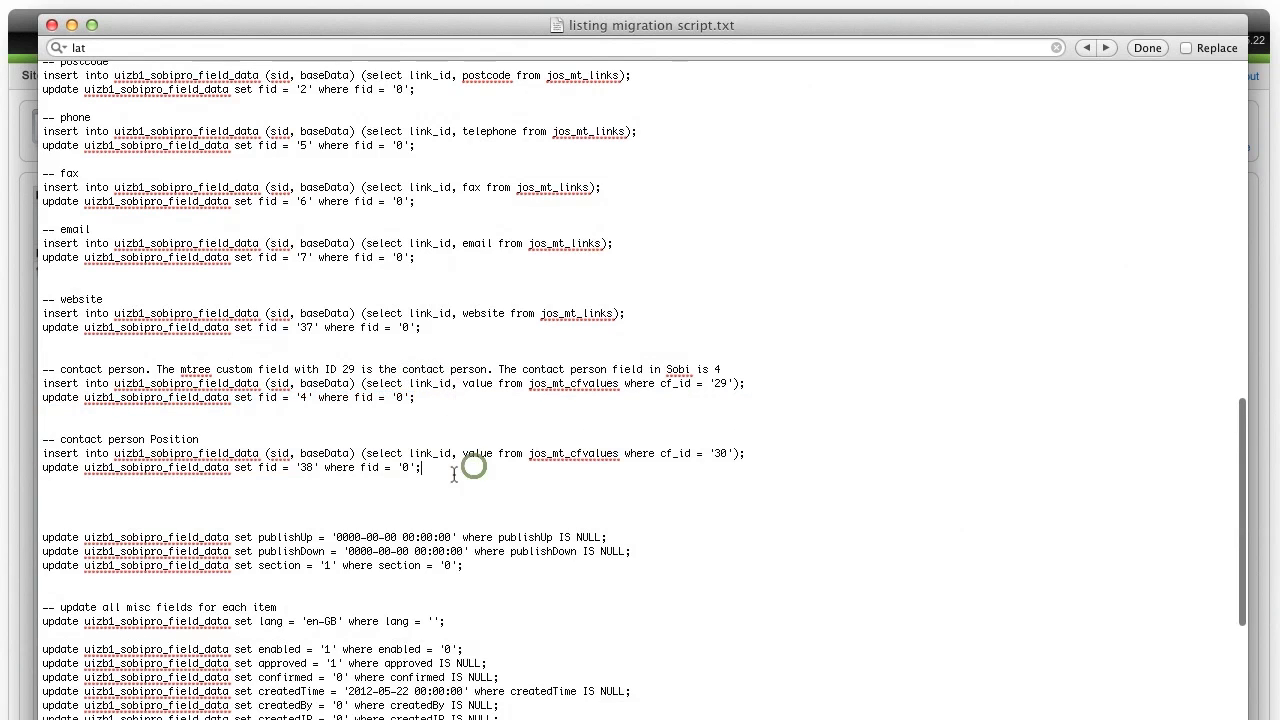
Step: Copy the migration script from the "listing field values" heading through to the end of the file
scroll(460, 468, up, 5)
scroll(460, 468, up, 2)
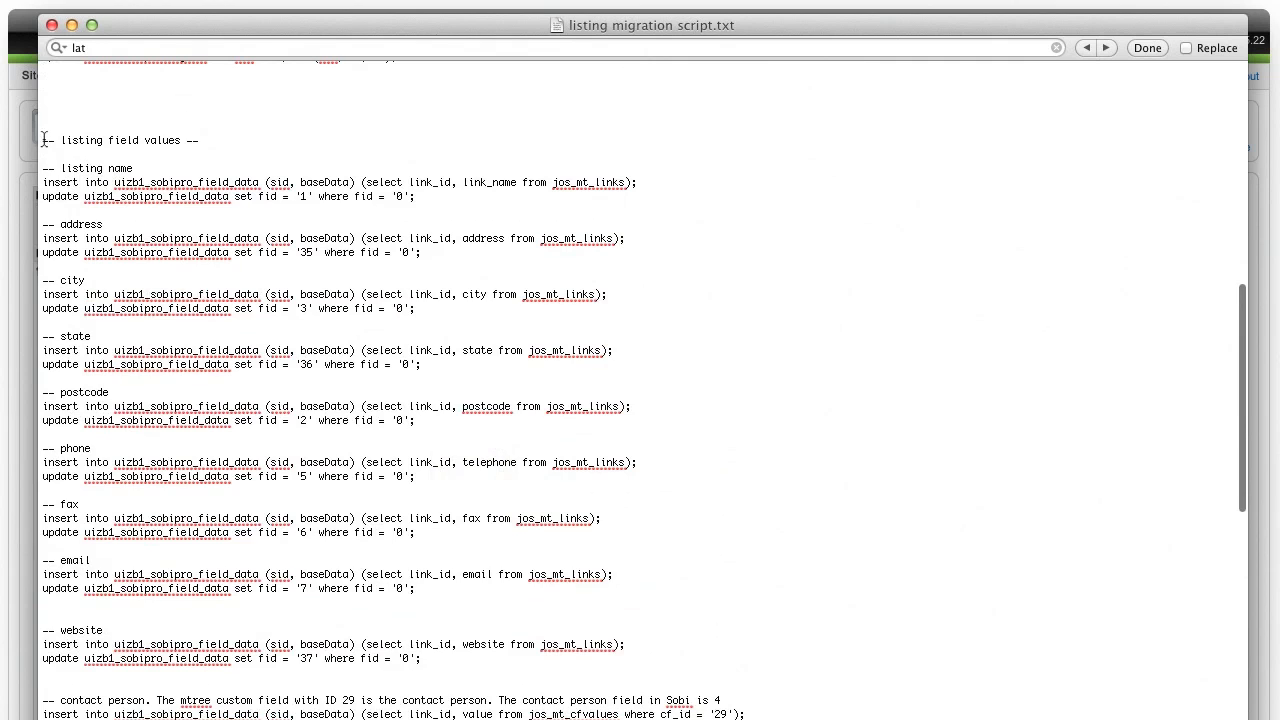
click(45, 140)
key(super+shift+Down)
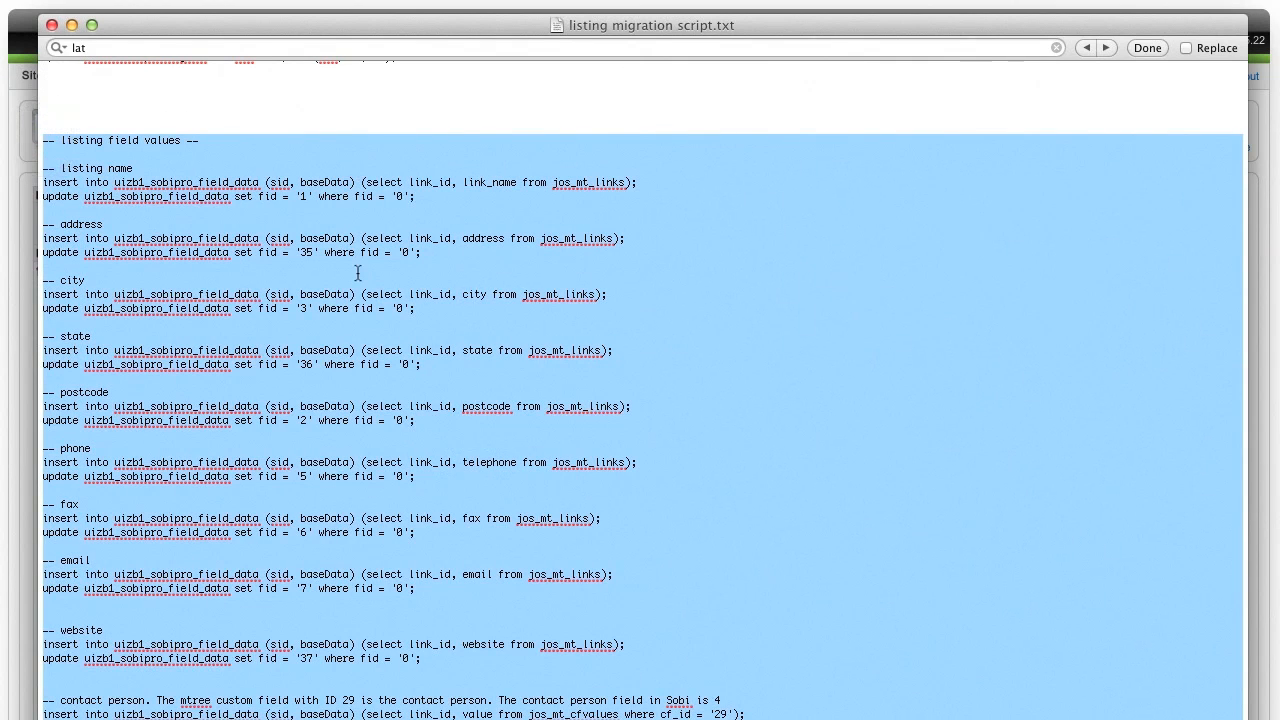
Step: Browse uizb1_sobipro_field_data in phpMyAdmin and examine the fid, sid and baseData values of the existing entries
key(super+Tab)
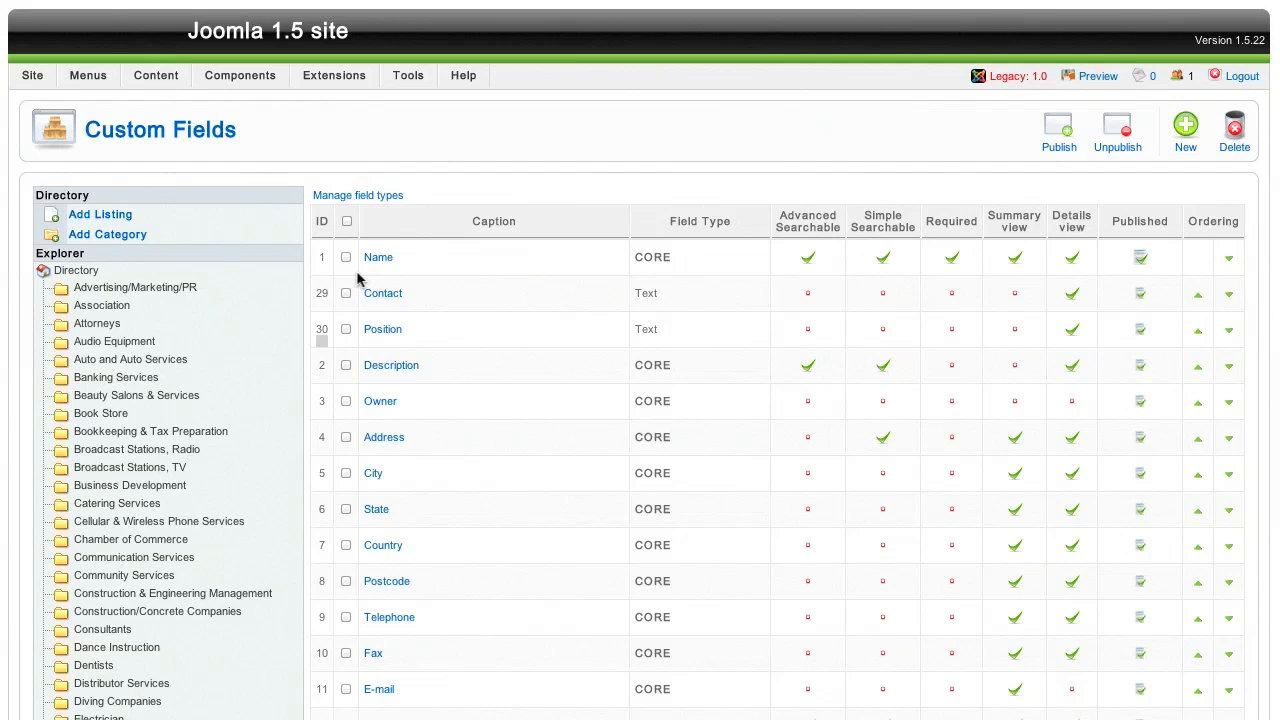
scroll(248, 377, down, 1)
key(ctrl+Tab)
scroll(154, 337, down, 2)
click(128, 374)
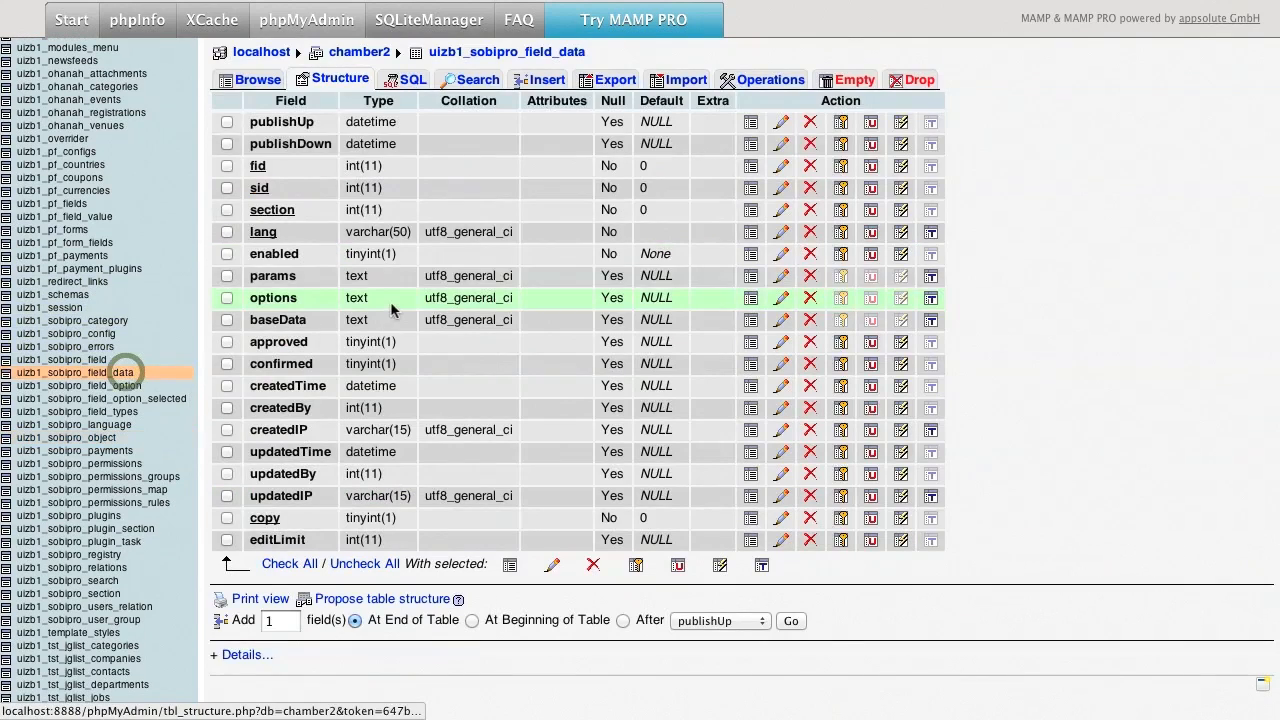
click(250, 79)
scroll(463, 136, down, 3)
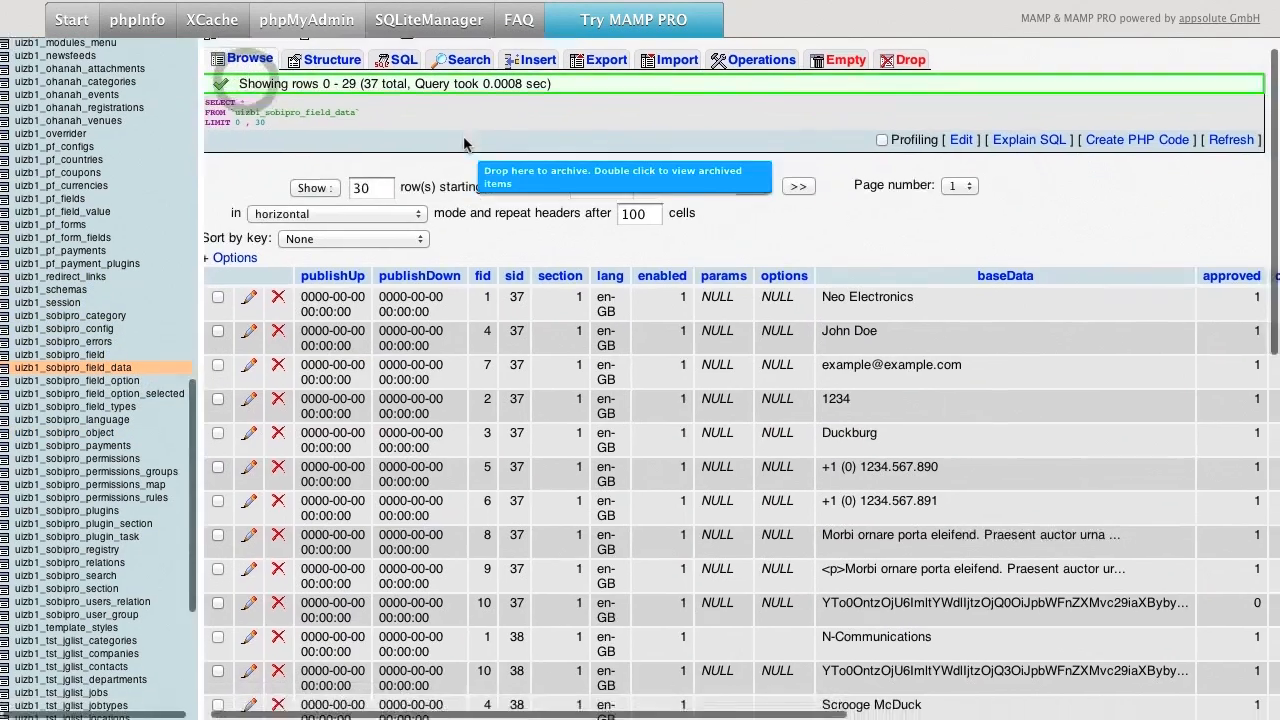
scroll(583, 235, down, 10)
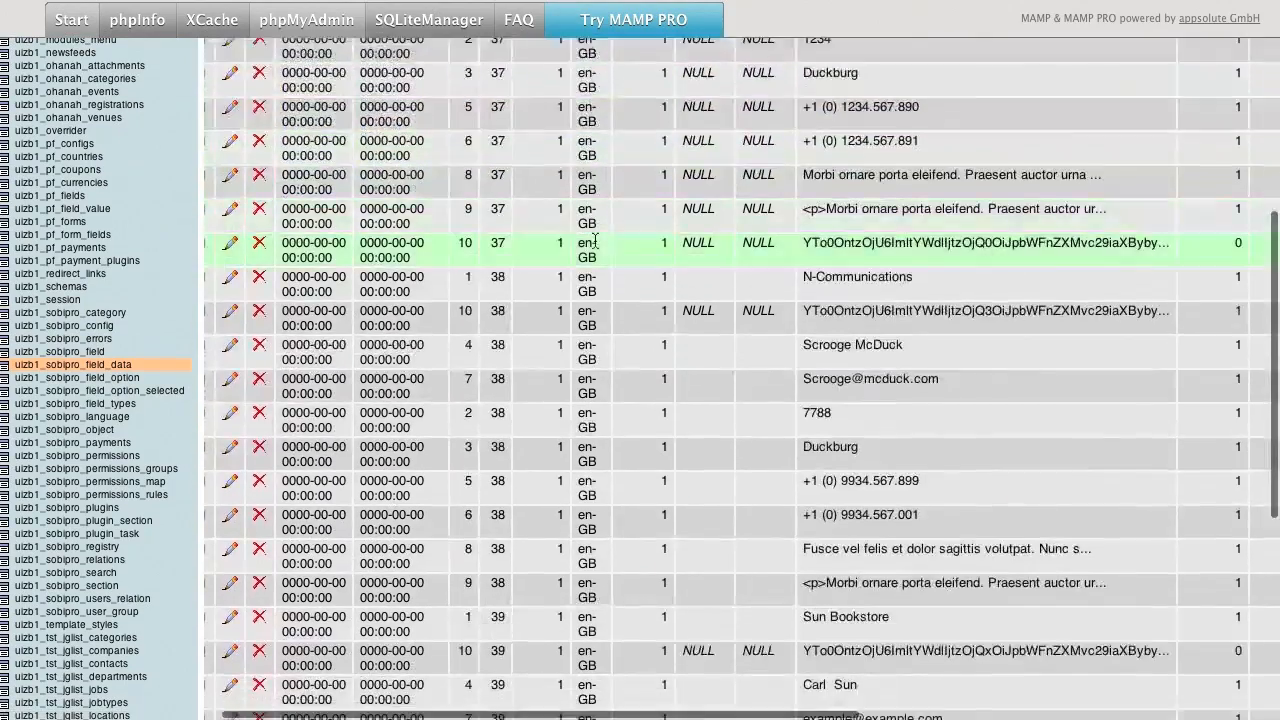
Step: Run the copied listing field values script as an SQL query on the uizb1_sobipro_field_data table
scroll(644, 241, up, 12)
scroll(659, 247, right, 7)
scroll(659, 247, down, 15)
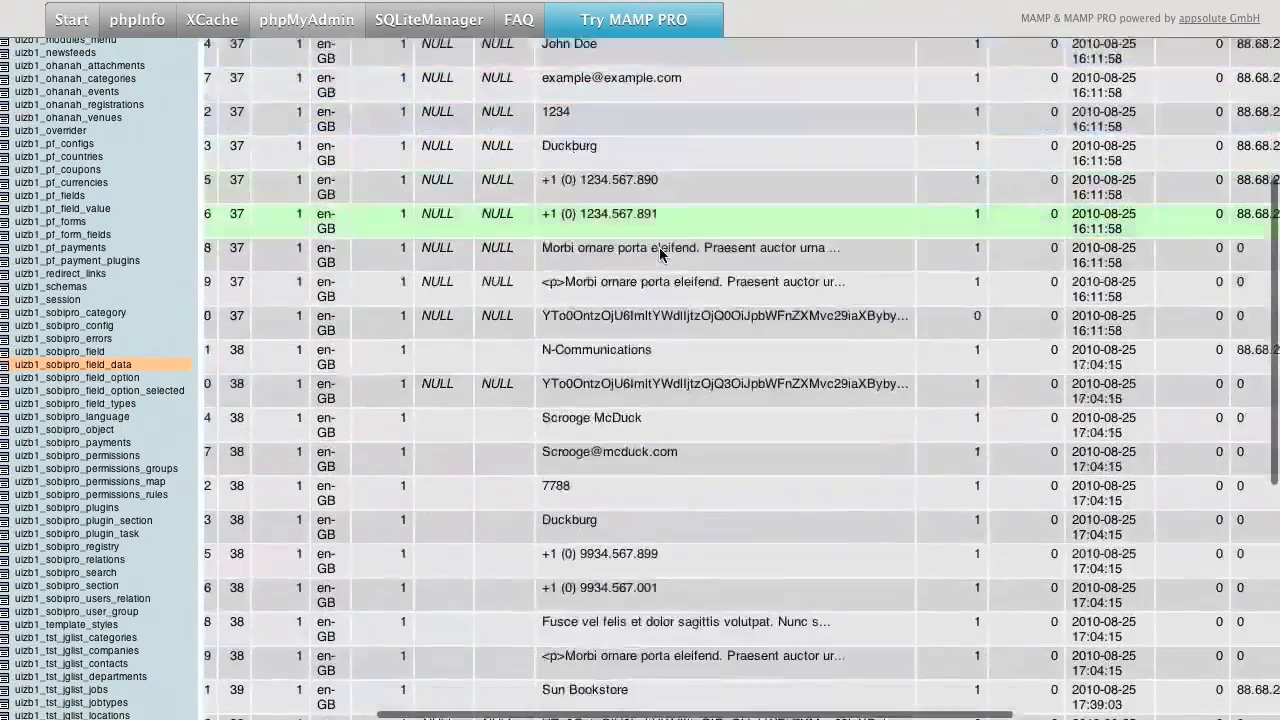
scroll(659, 247, down, 1)
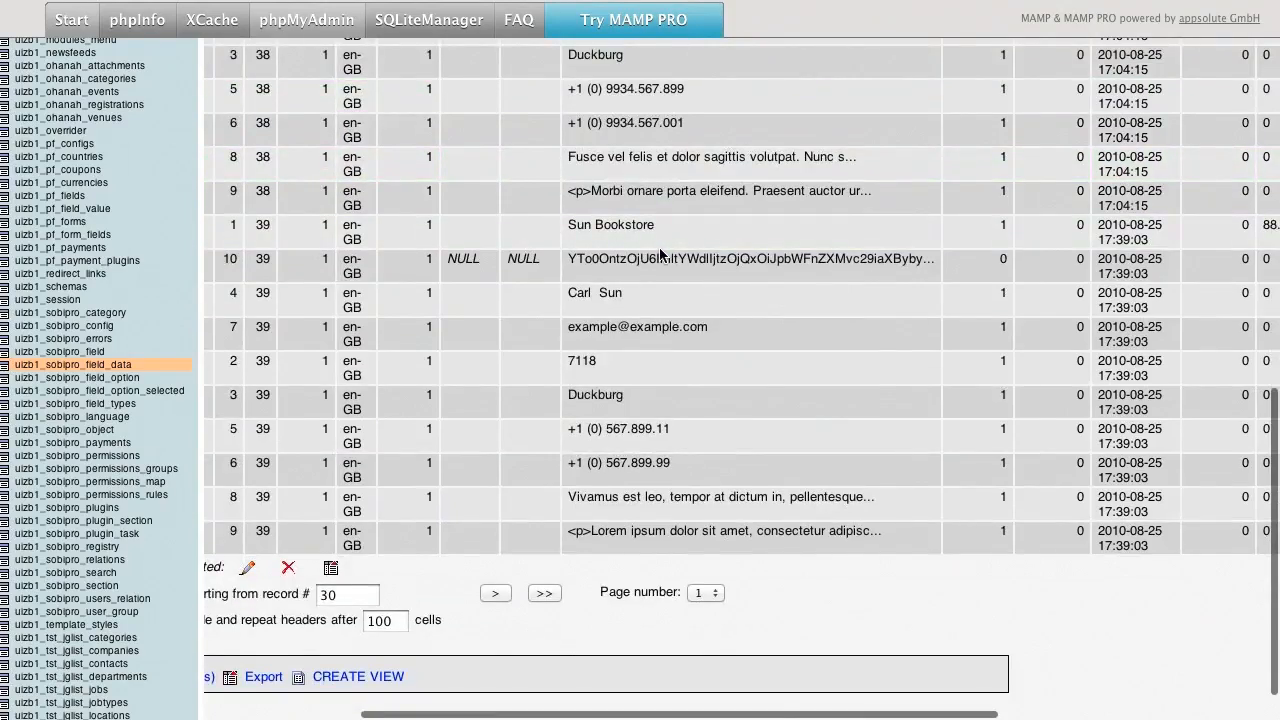
scroll(659, 247, left, 7)
scroll(659, 247, up, 3)
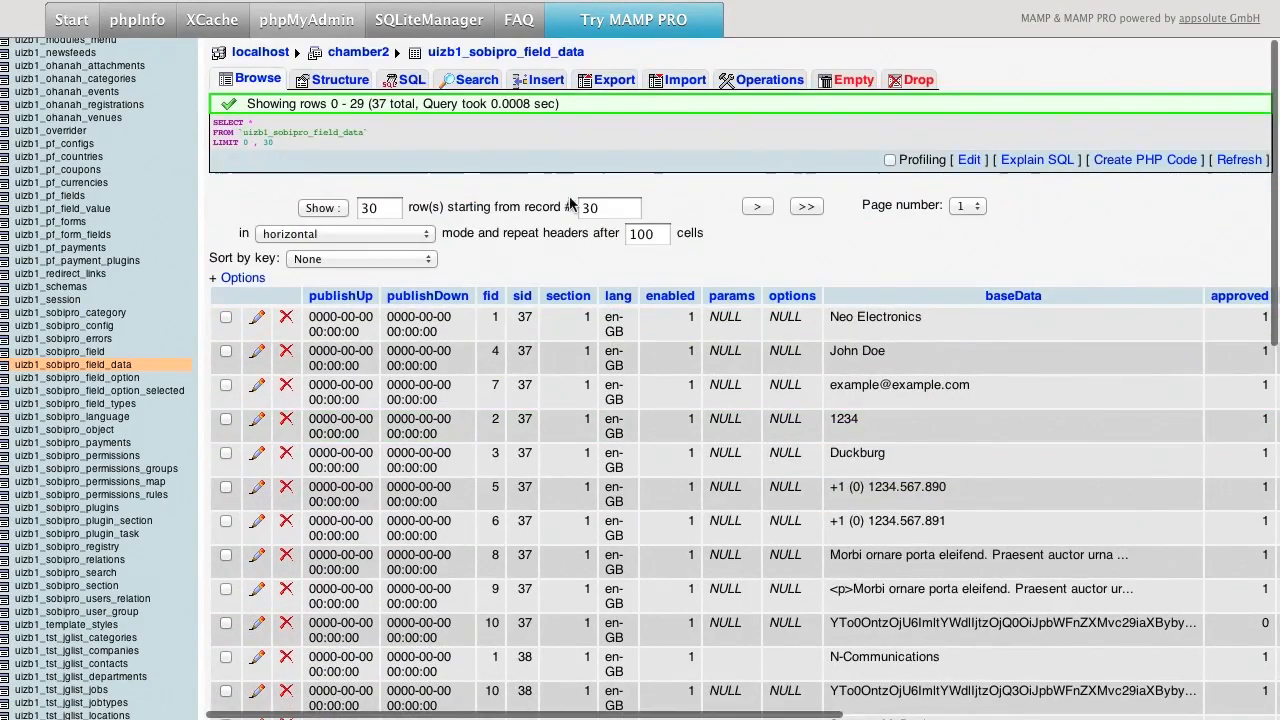
click(408, 78)
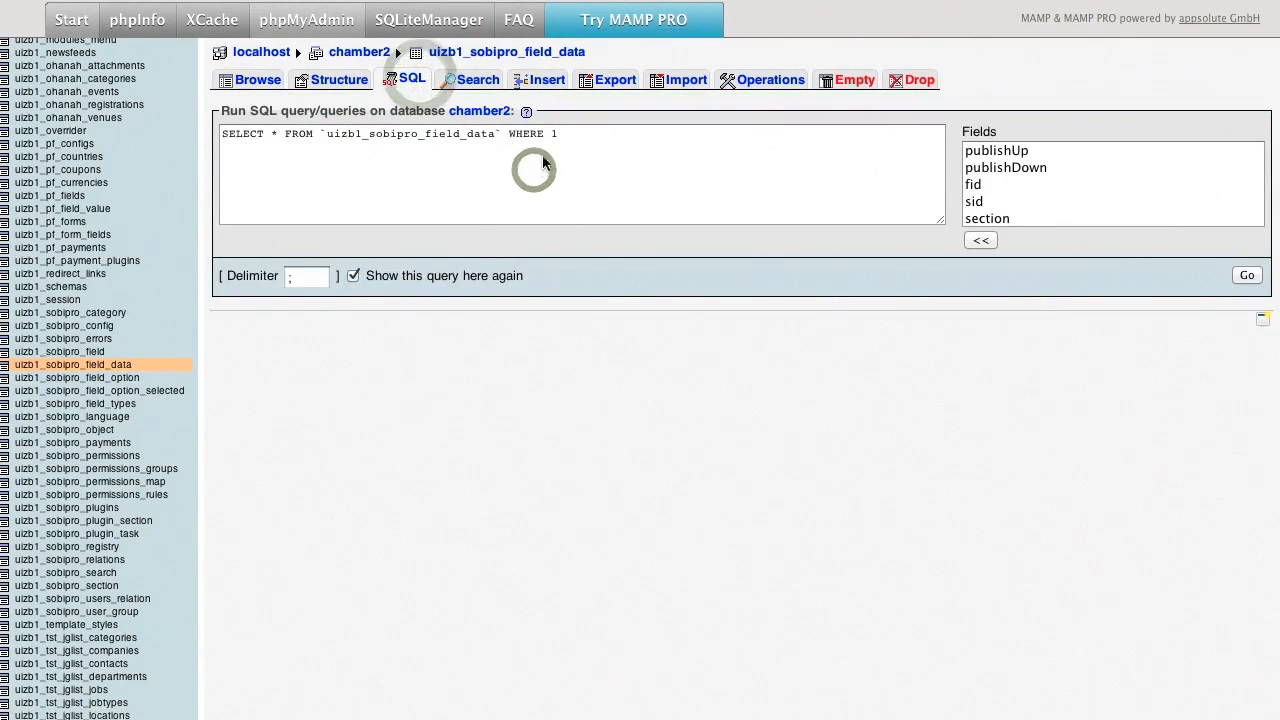
click(540, 157)
key(super+v)
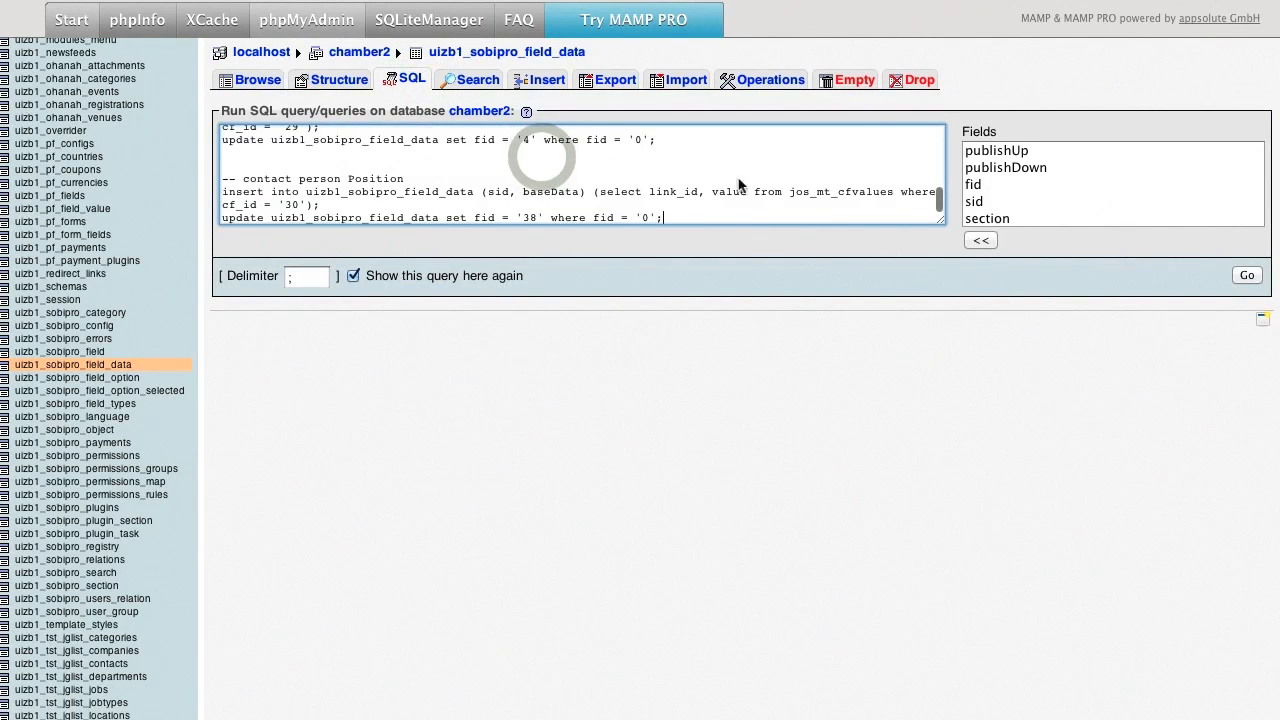
click(1247, 275)
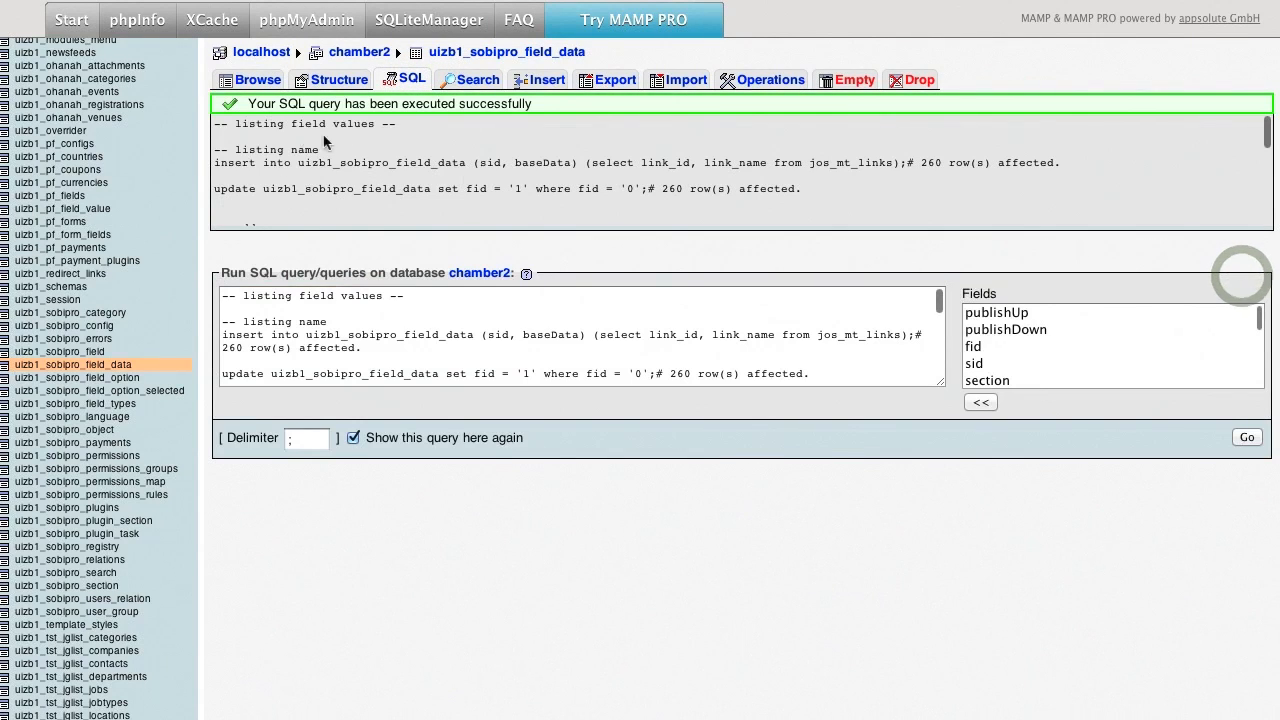
Step: Browse page 11 of uizb1_sobipro_field_data and check the imported rows' columns from publishUp through editLimit
click(256, 79)
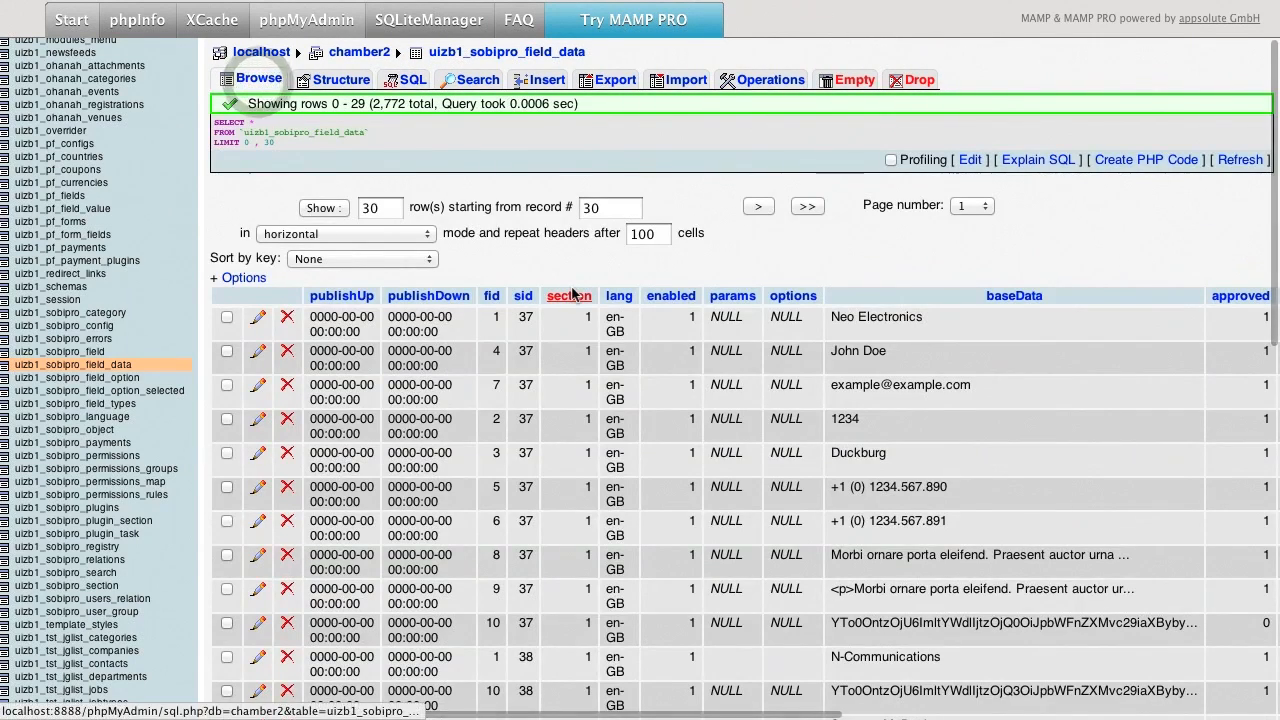
scroll(573, 293, down, 10)
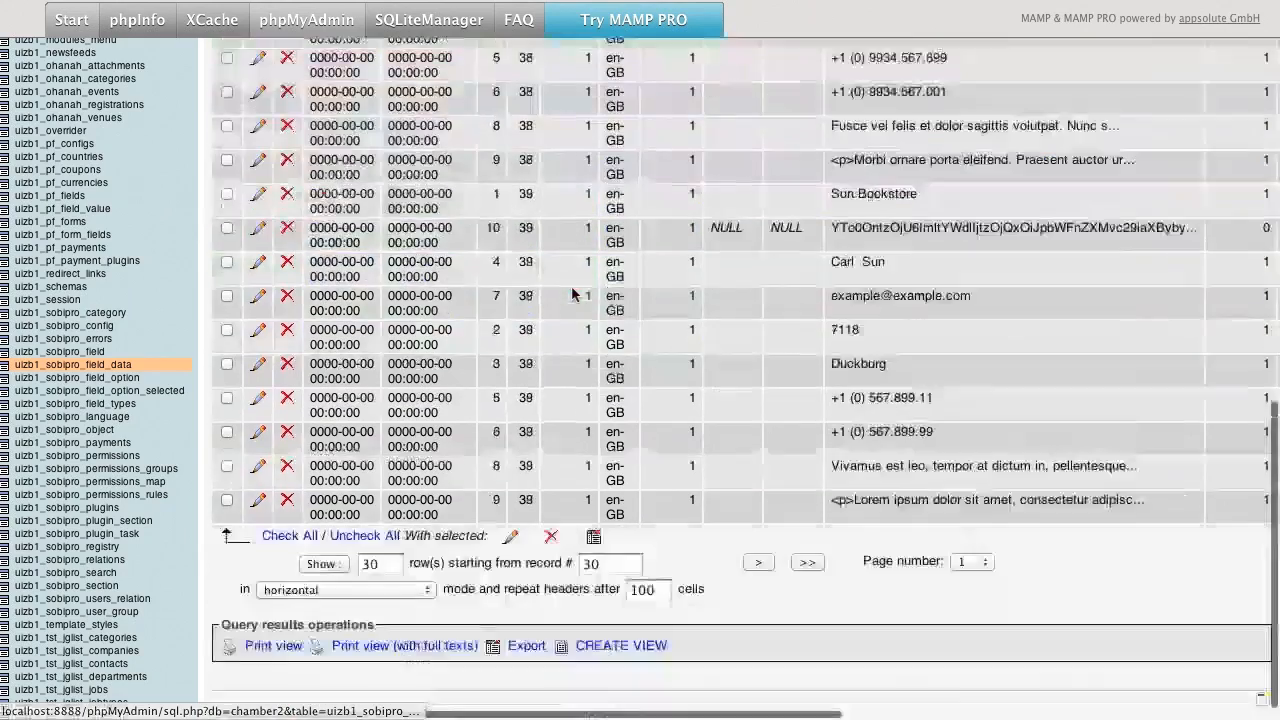
click(975, 561)
click(972, 712)
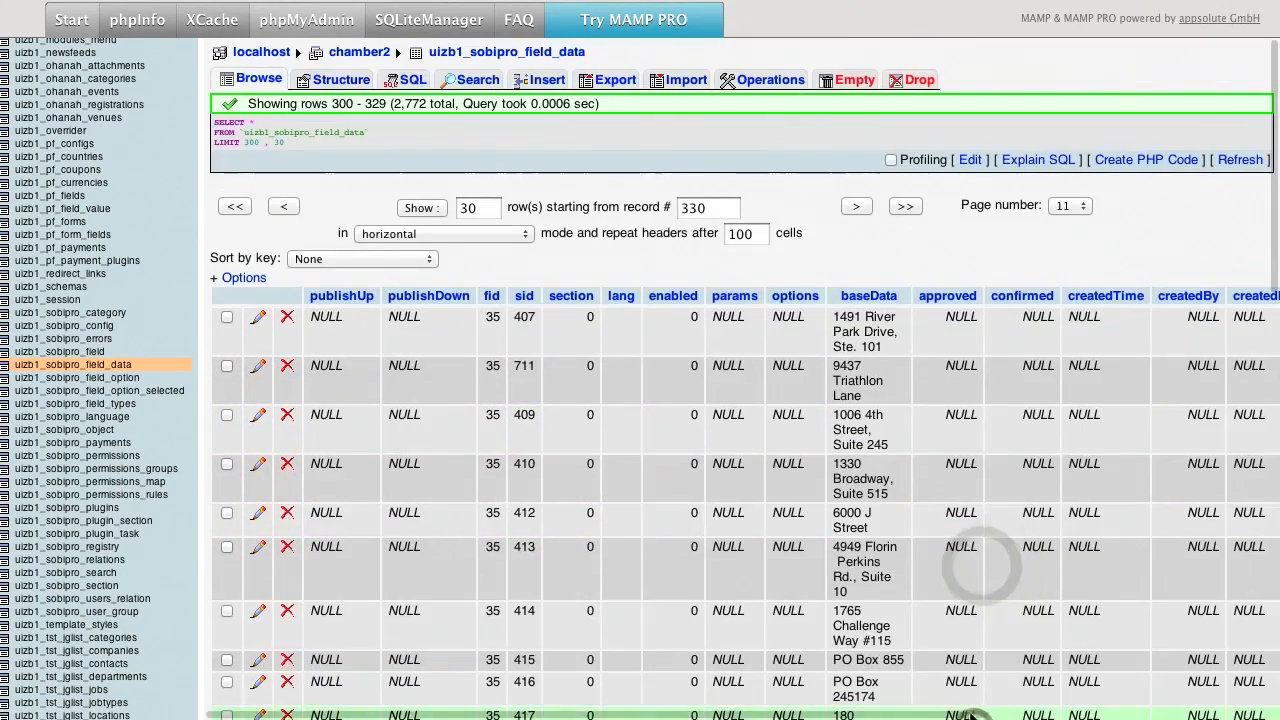
scroll(894, 437, right, 2)
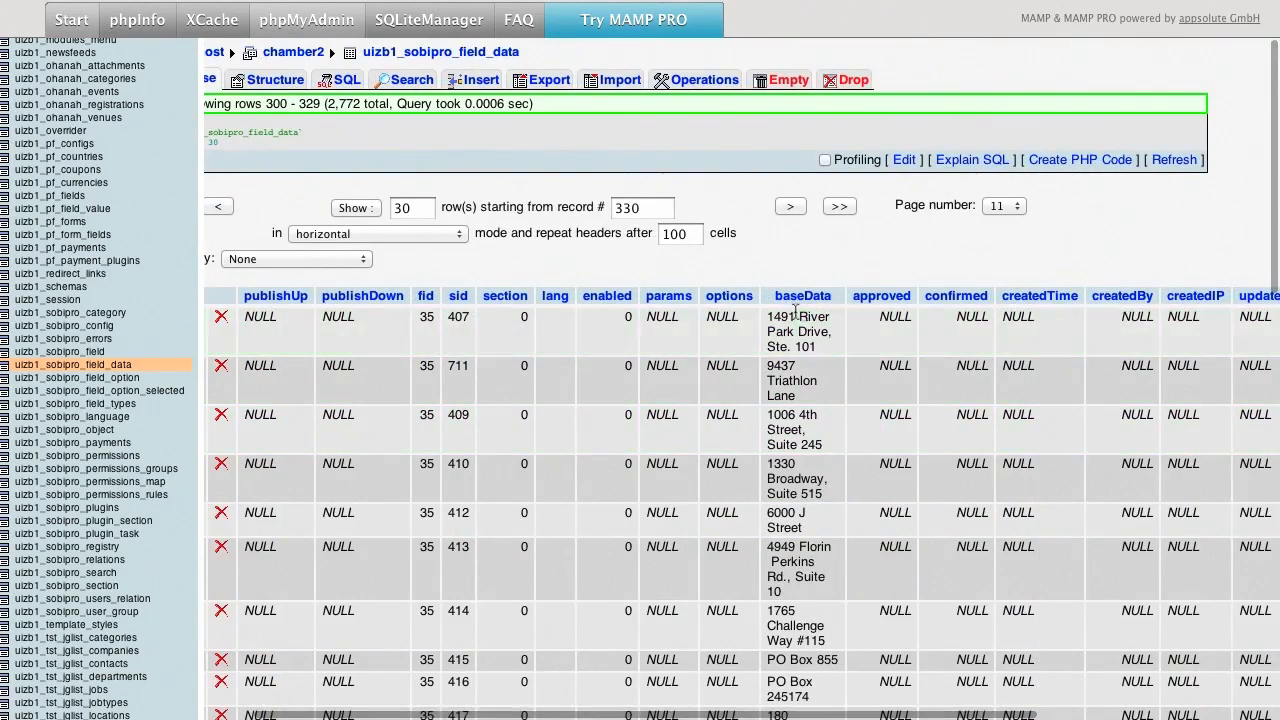
scroll(805, 340, down, 5)
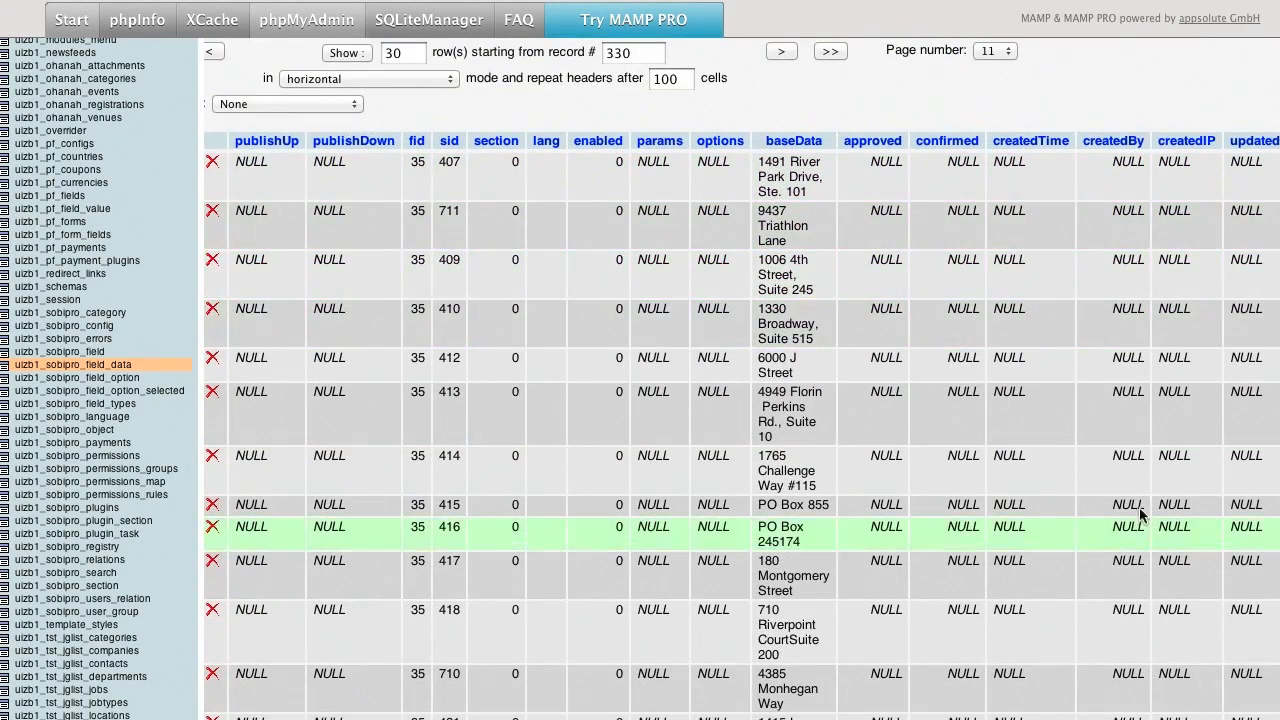
scroll(1130, 465, right, 9)
Step: Switch to TextEdit and copy the script's publishUp, publishDown and section update statements
key(super+Tab)
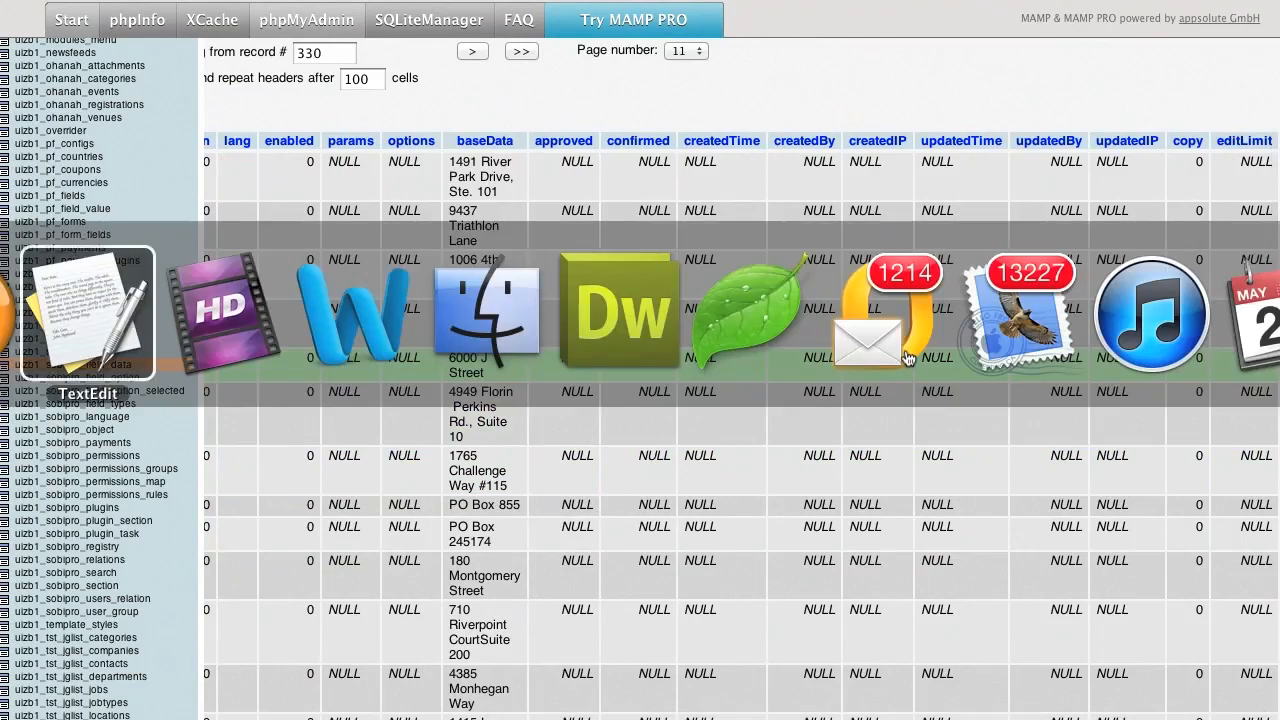
scroll(497, 455, down, 10)
scroll(497, 455, down, 4)
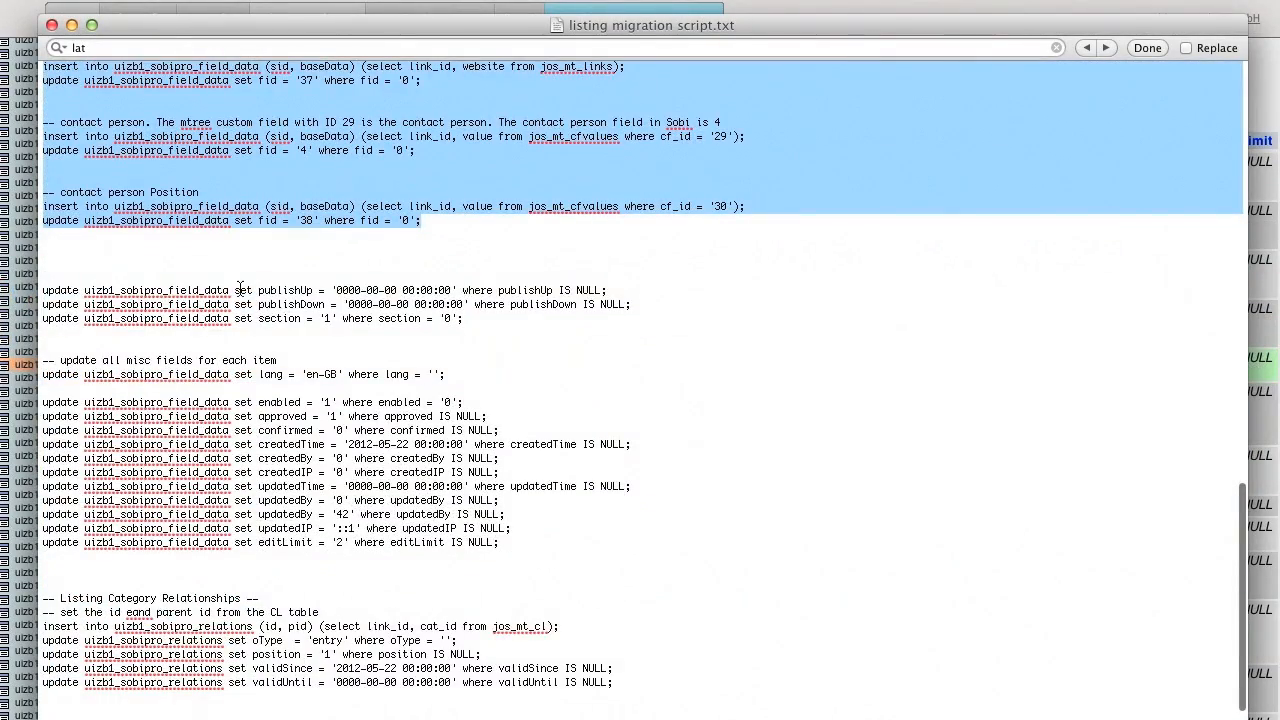
click(101, 270)
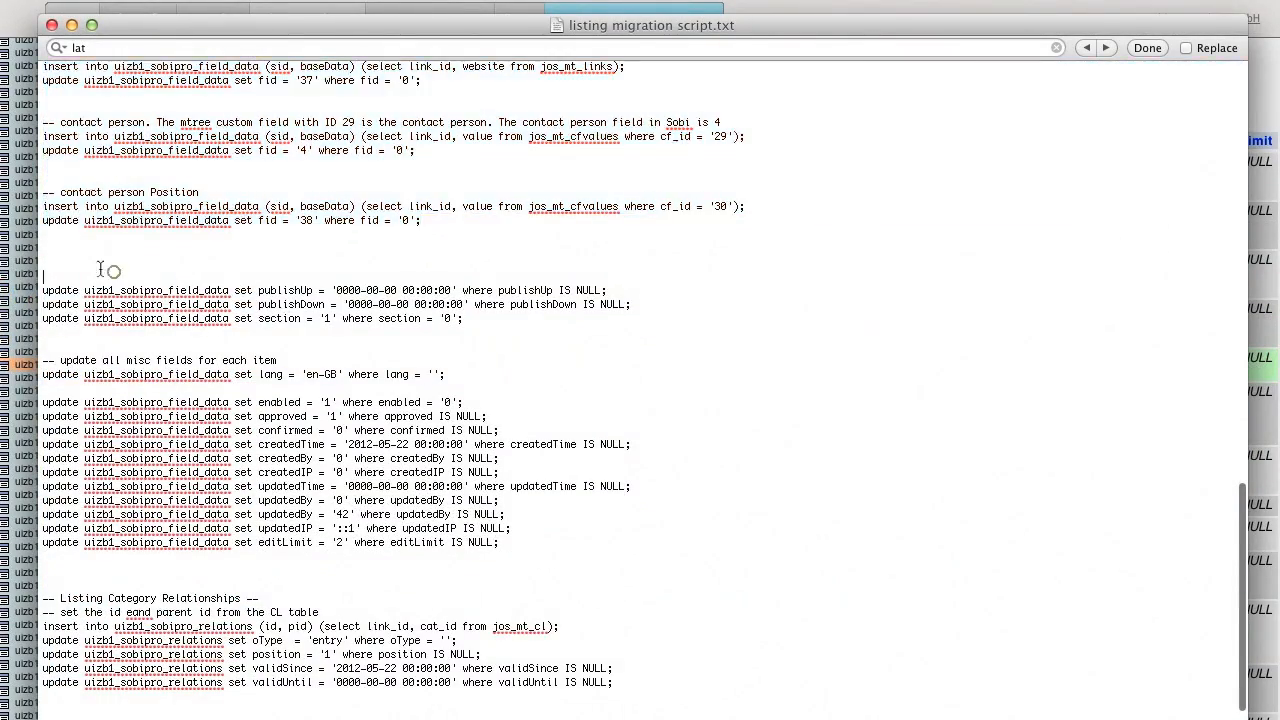
drag(79, 261, 477, 318)
key(super+c)
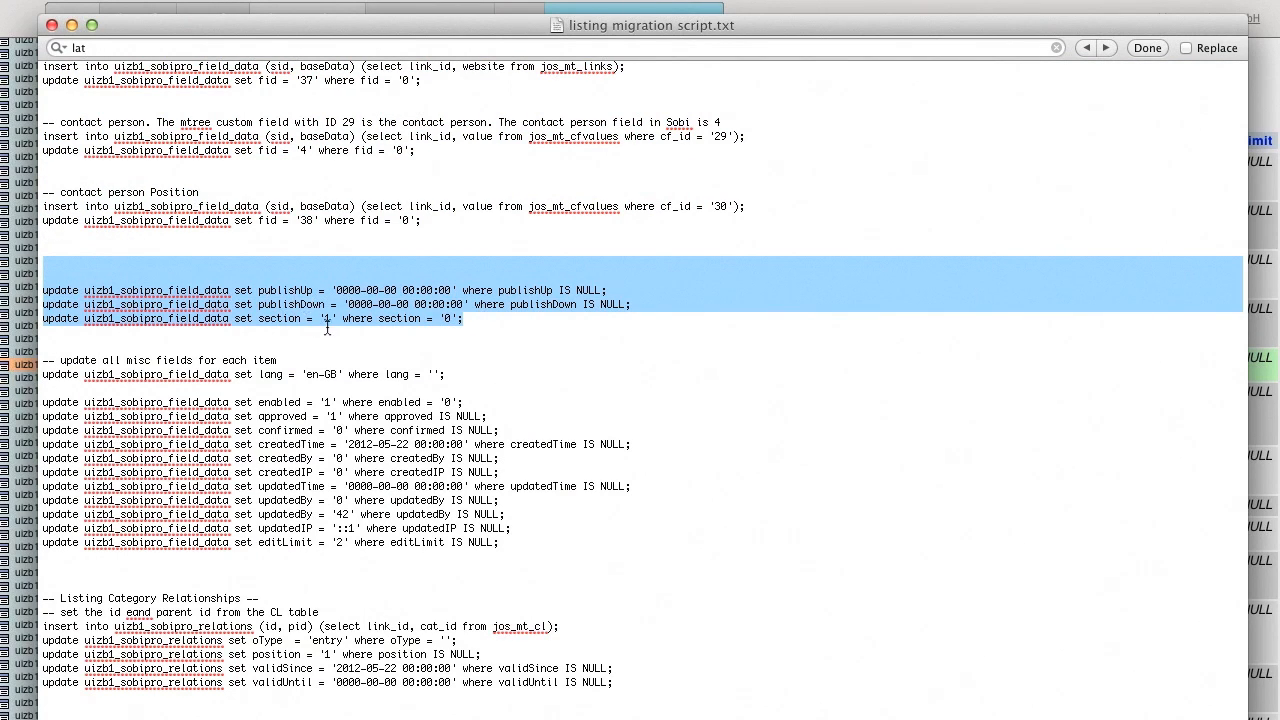
Step: Return to phpMyAdmin and run the copied publishUp, publishDown and section updates on uizb1_sobipro_field_data
key(super+Tab)
key(super+Tab)
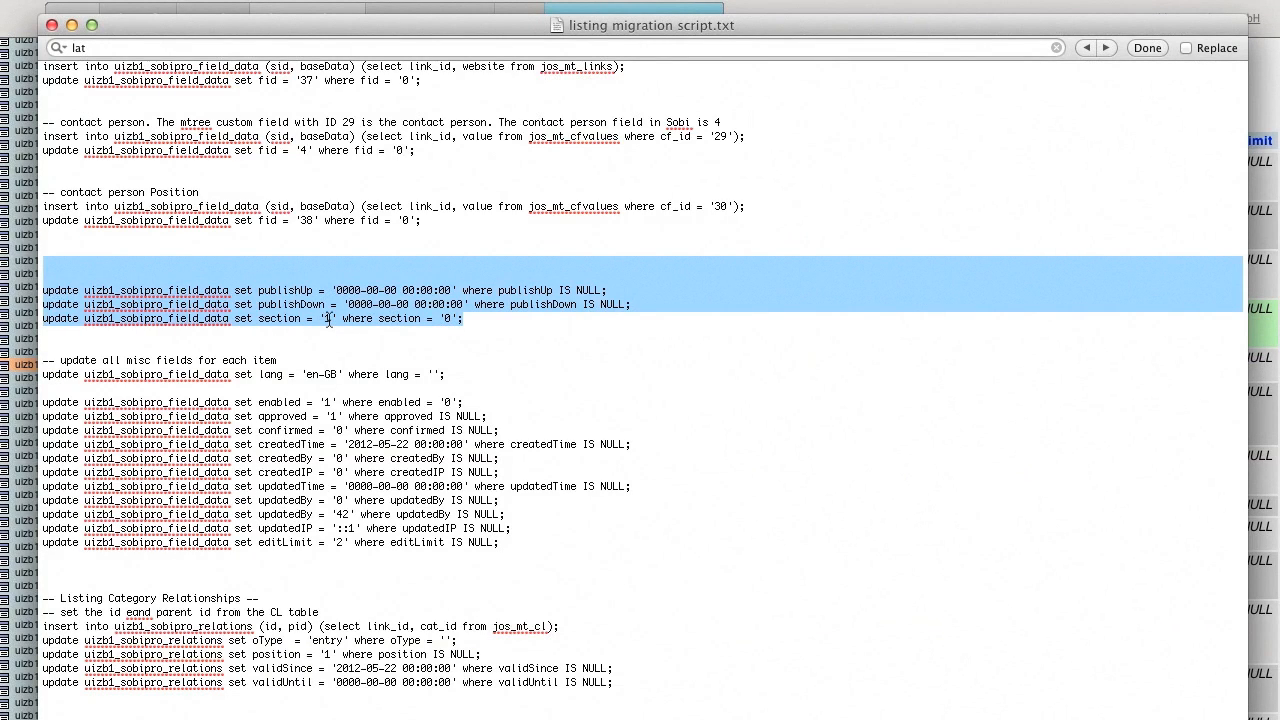
key(super+Tab)
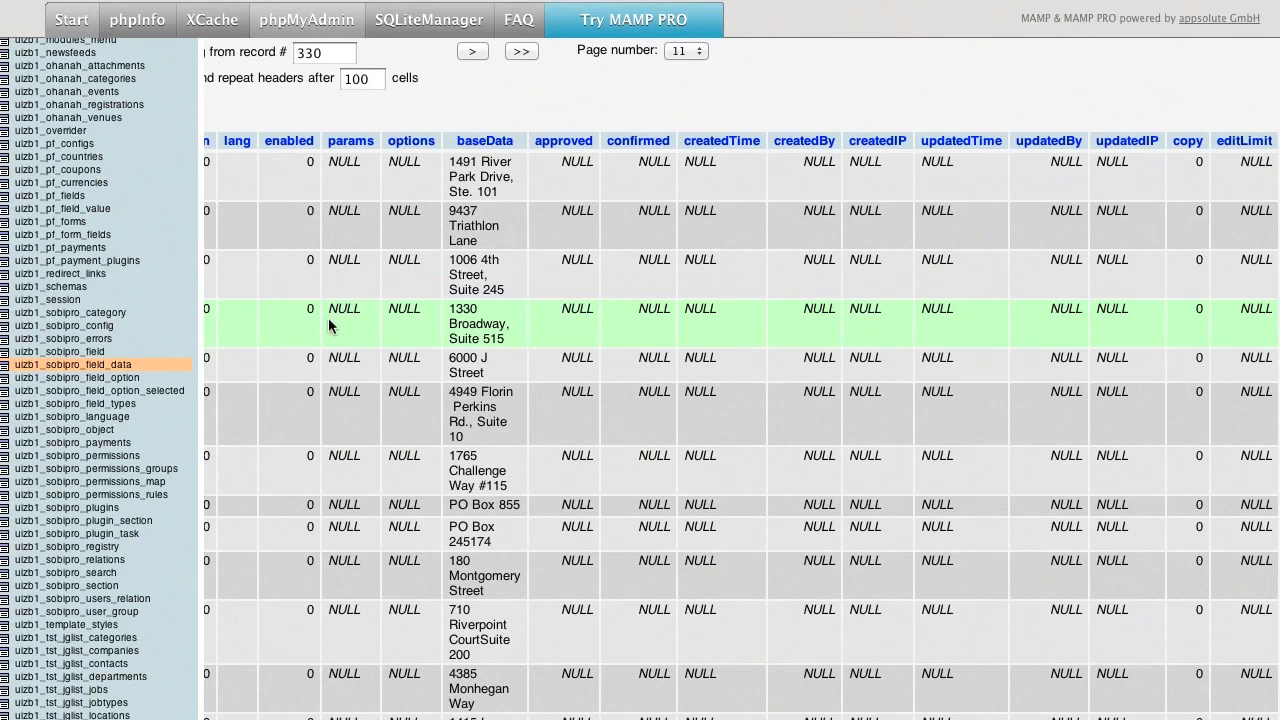
scroll(479, 98, up, 3)
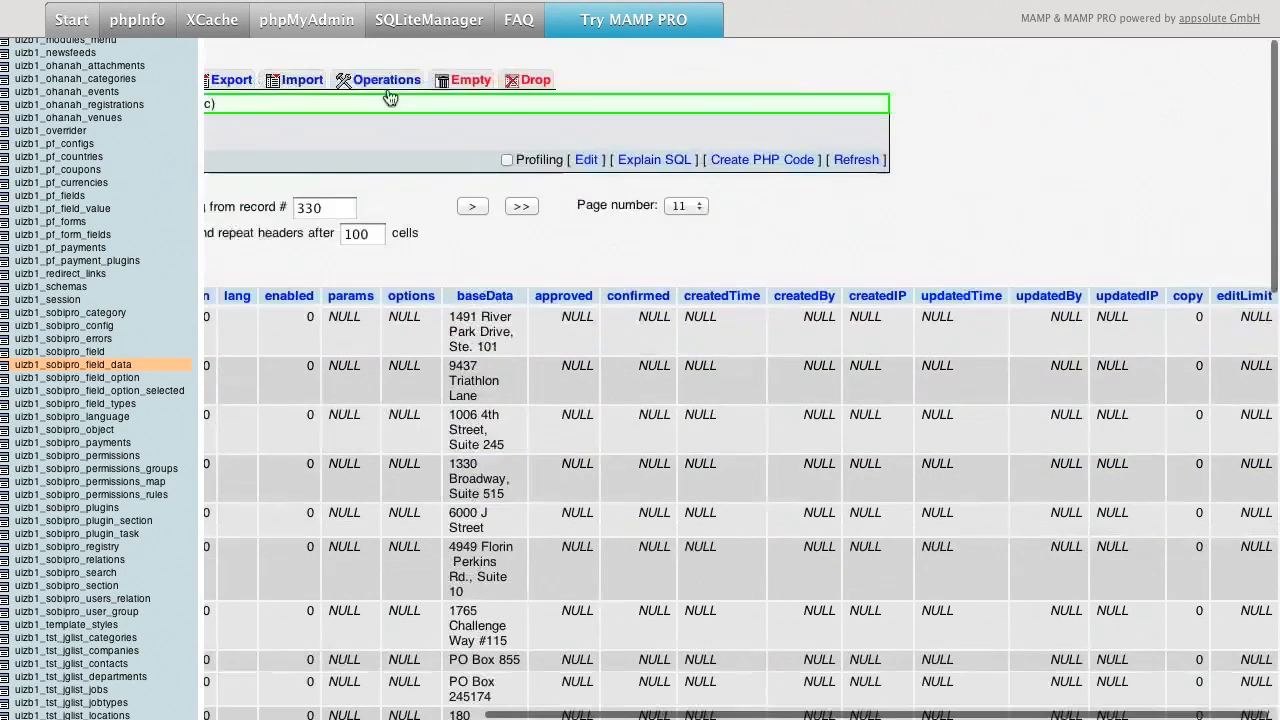
scroll(273, 65, left, 4)
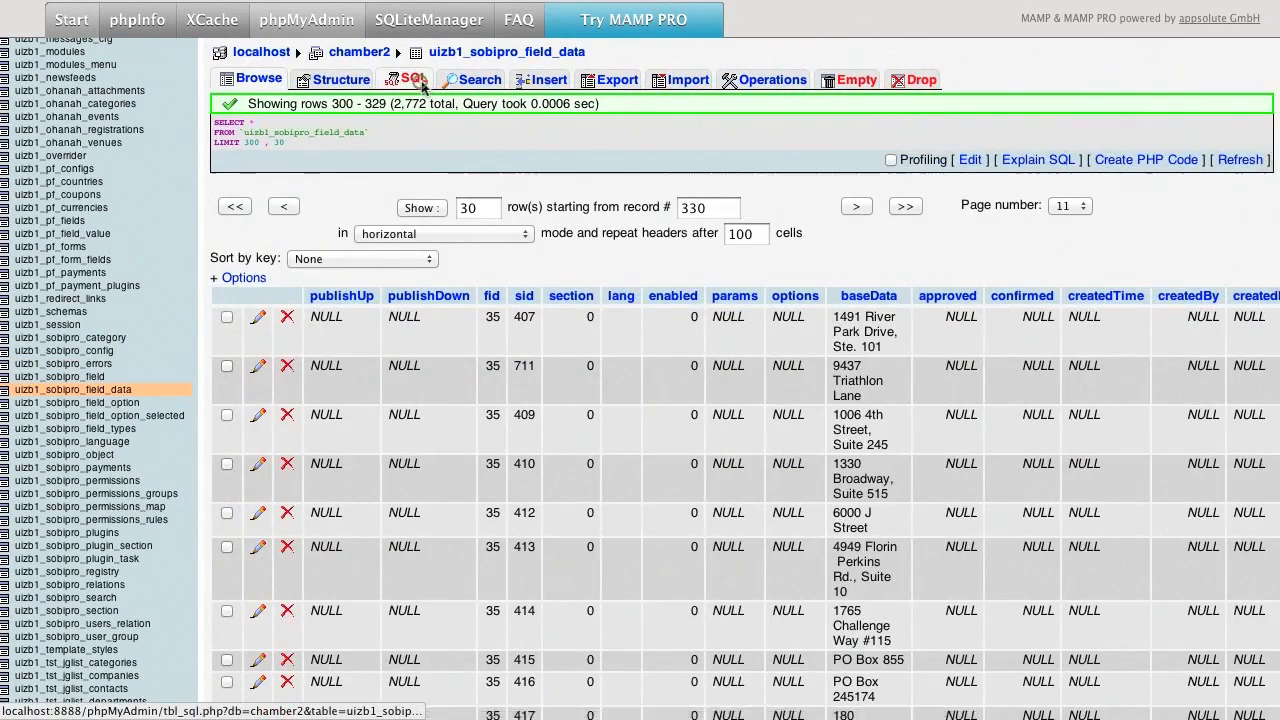
click(413, 80)
click(523, 178)
key(super+a)
key(super+v)
click(1247, 275)
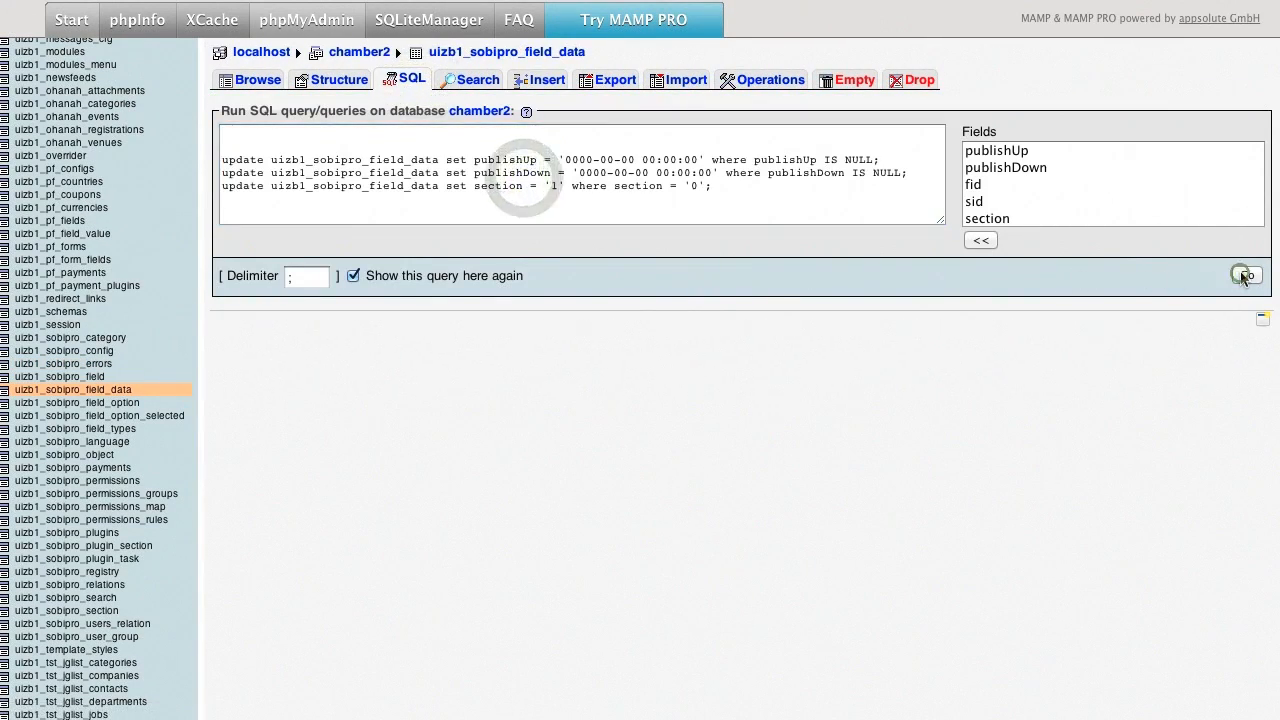
Step: In the TextEdit script, copy the "update all misc fields for each item" block, from lang through editLimit
key(super+Tab)
scroll(200, 338, down, 2)
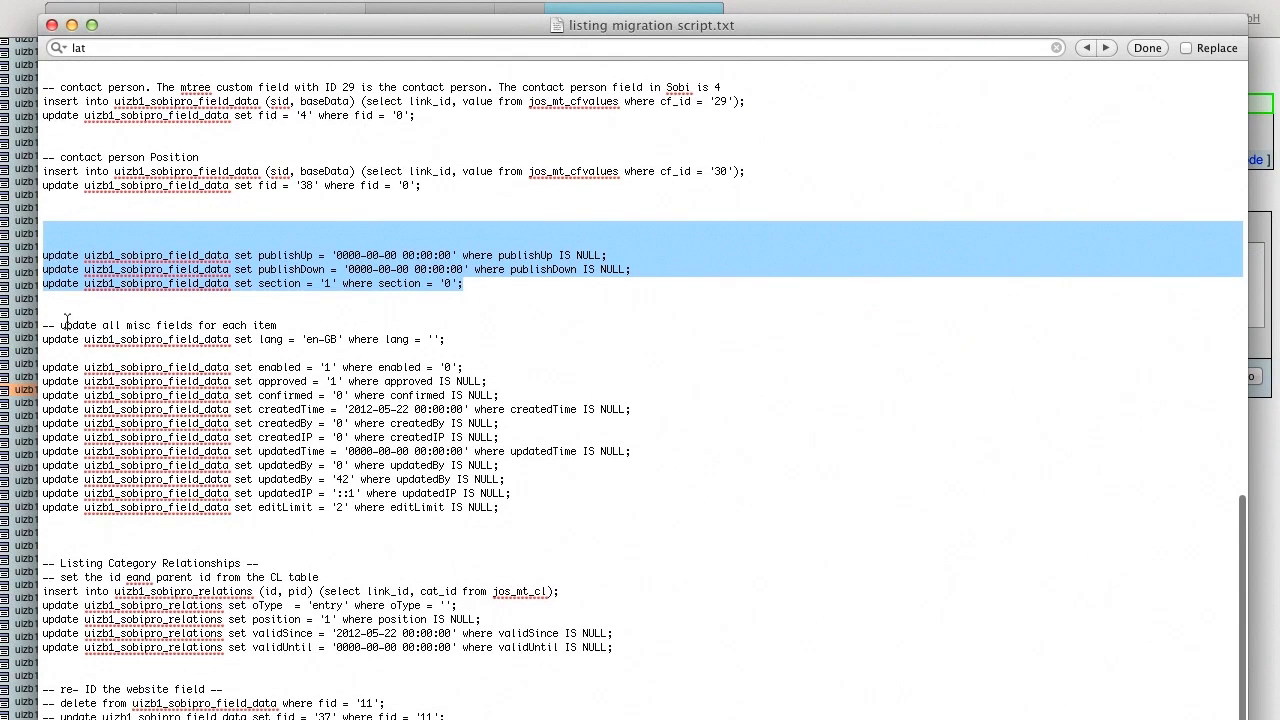
drag(47, 325, 547, 511)
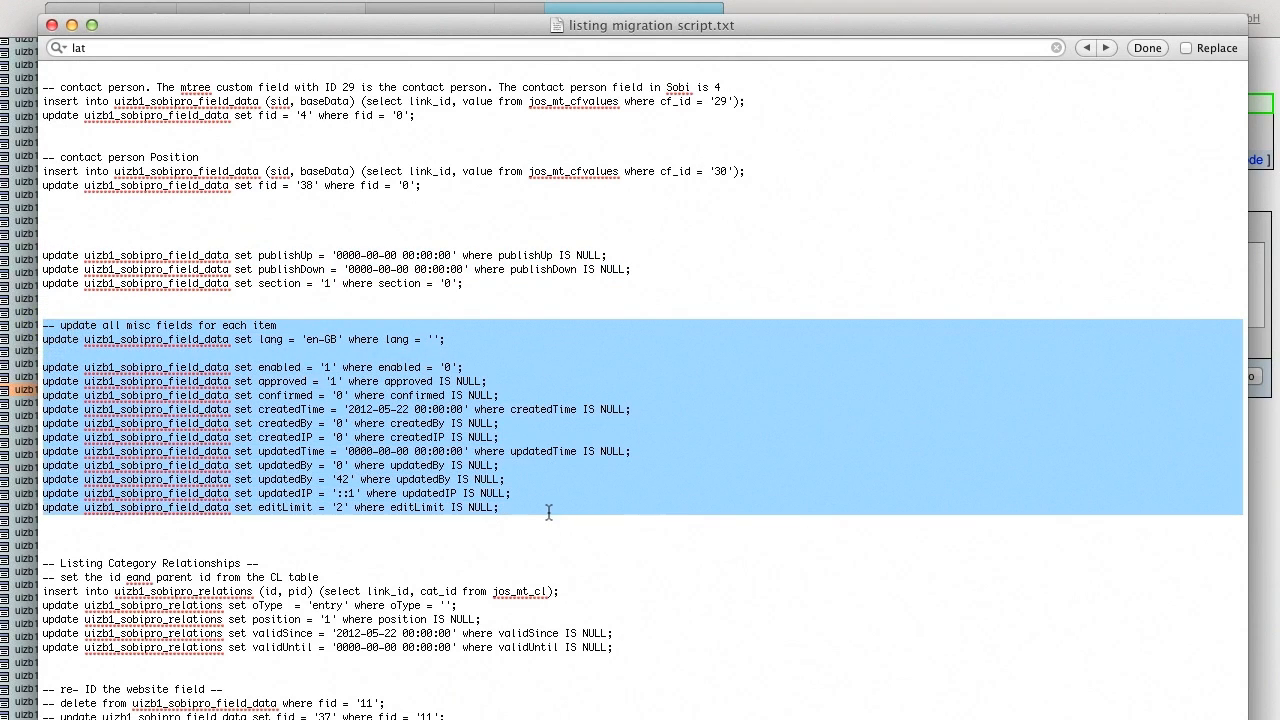
Step: Back in phpMyAdmin, run the copied misc field updates as an SQL query on uizb1_sobipro_field_data
key(super+Tab)
click(345, 84)
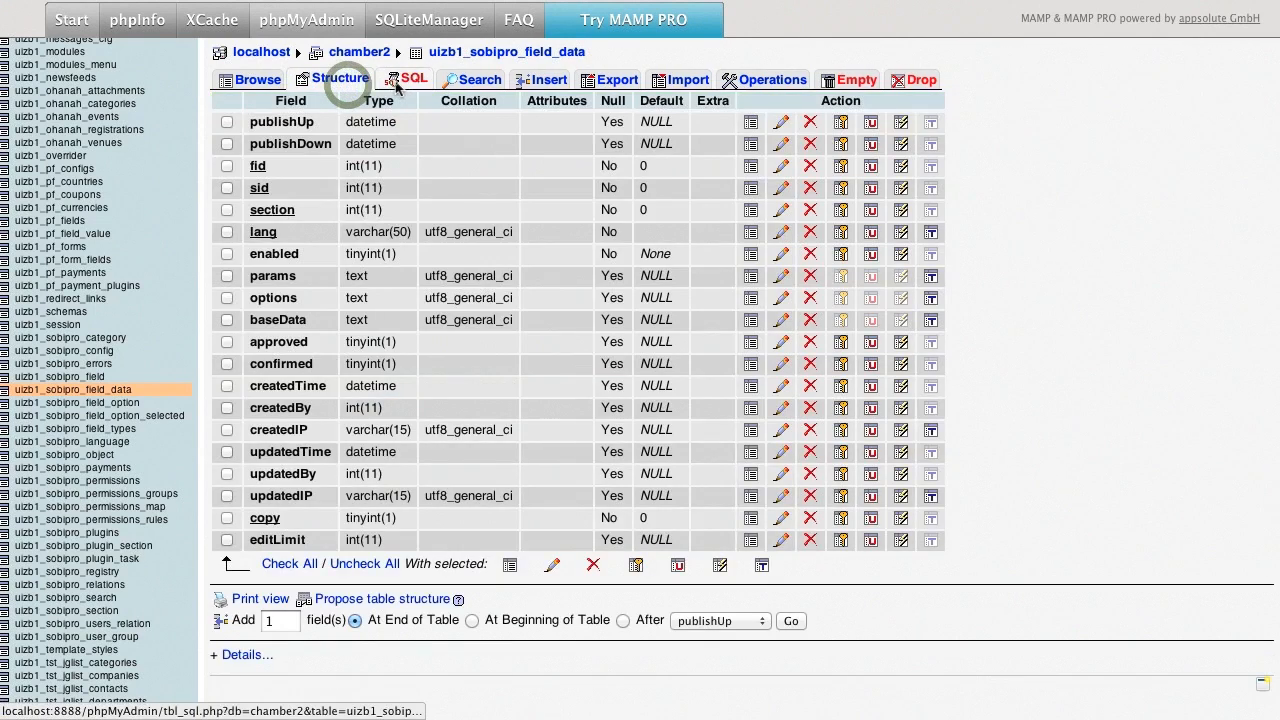
click(400, 82)
click(433, 207)
key(ctrl+v)
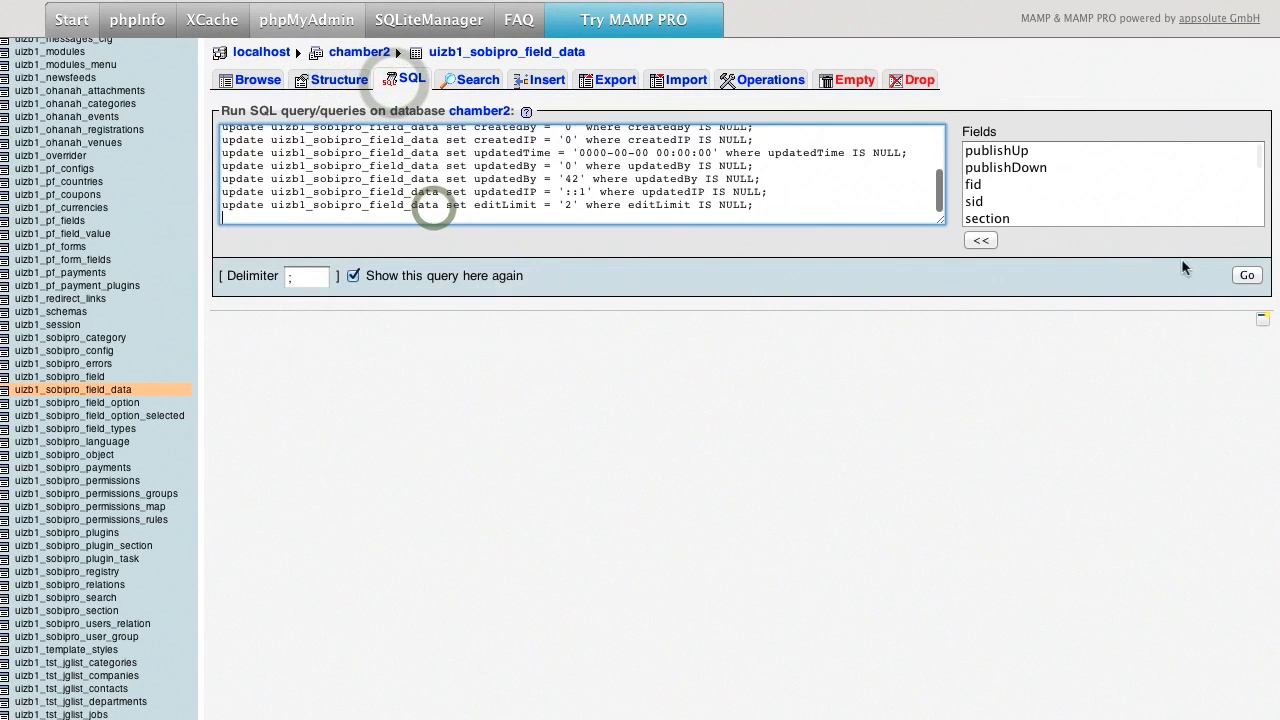
click(1246, 276)
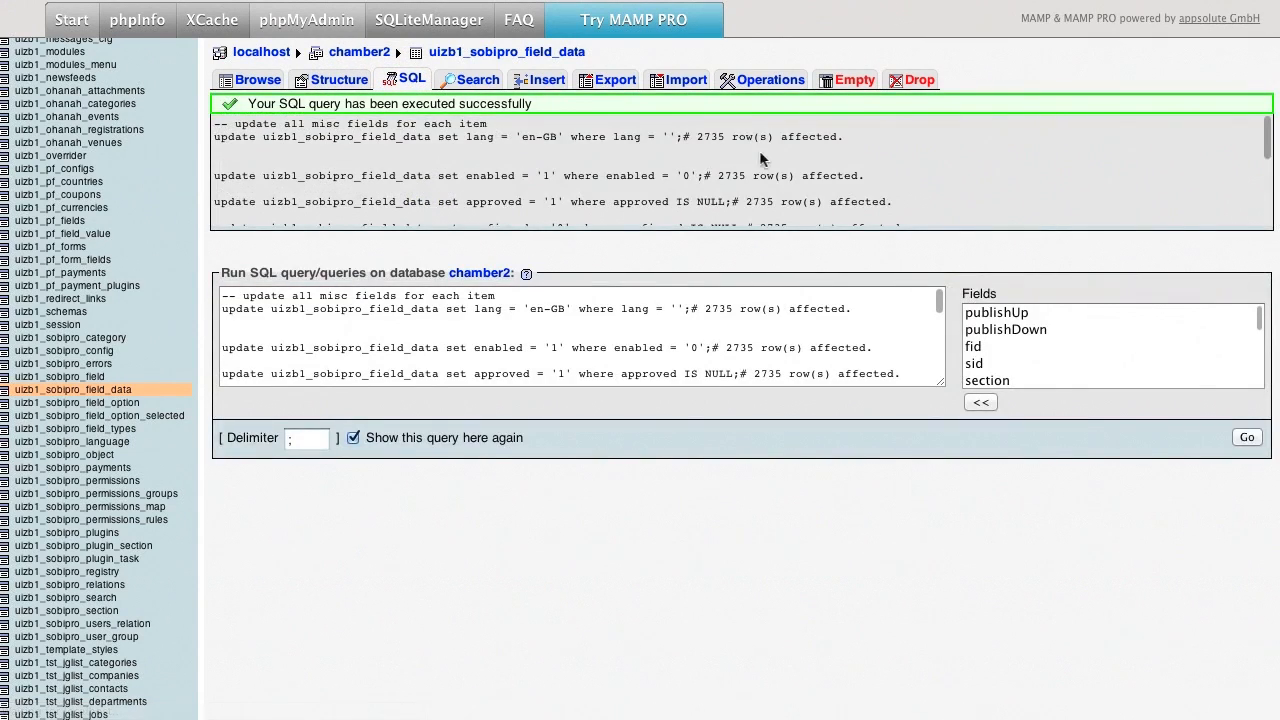
Step: Browse page 14 of uizb1_sobipro_field_data and check the updated values in every column of the imported rows
click(245, 82)
scroll(562, 346, down, 10)
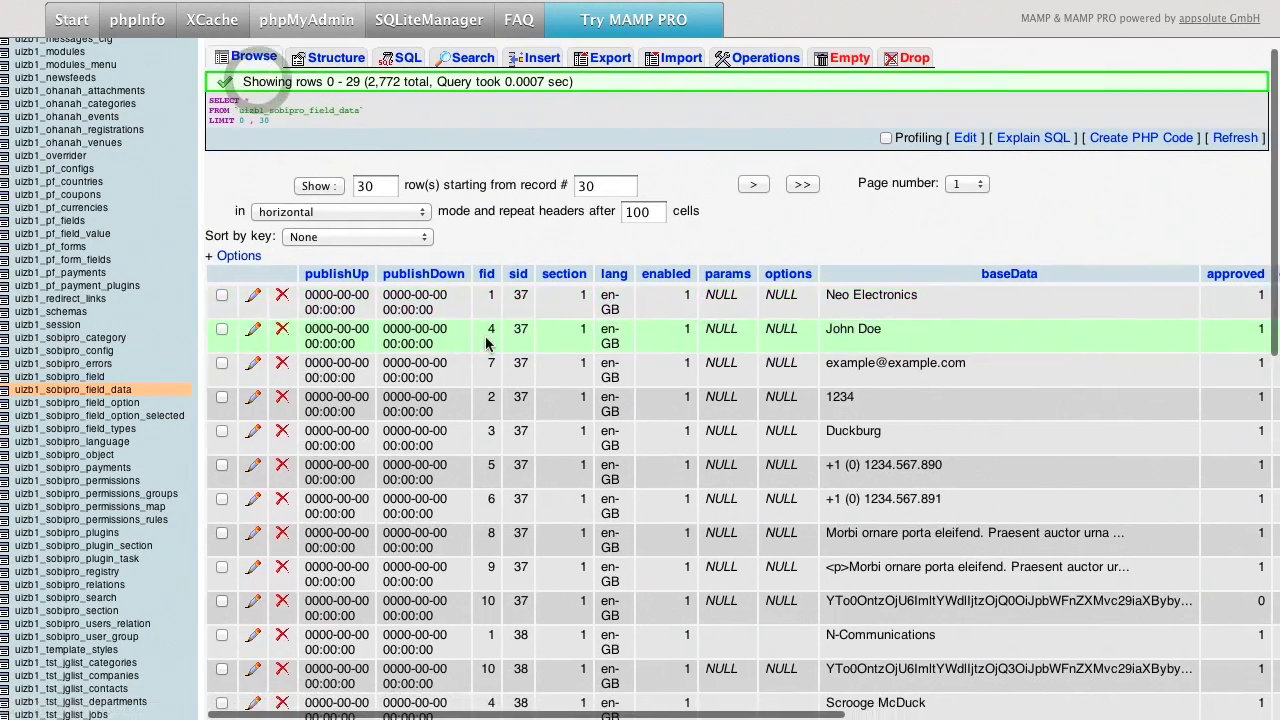
click(958, 562)
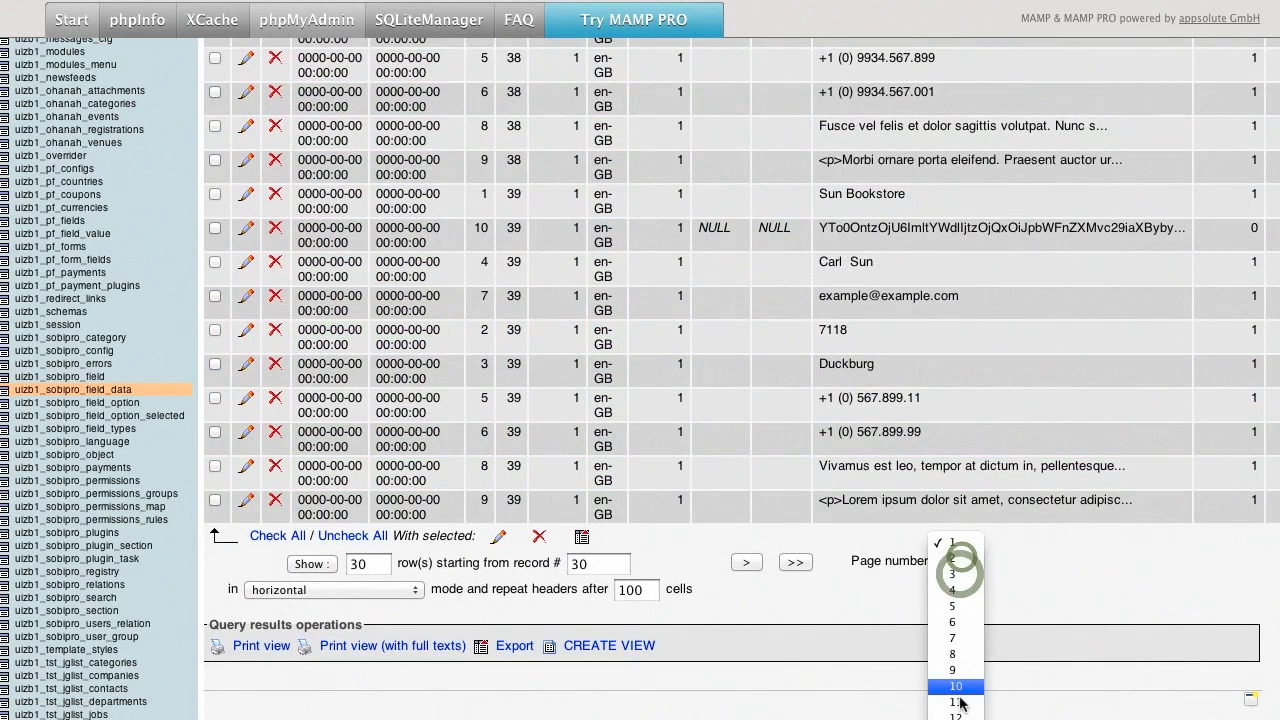
click(955, 660)
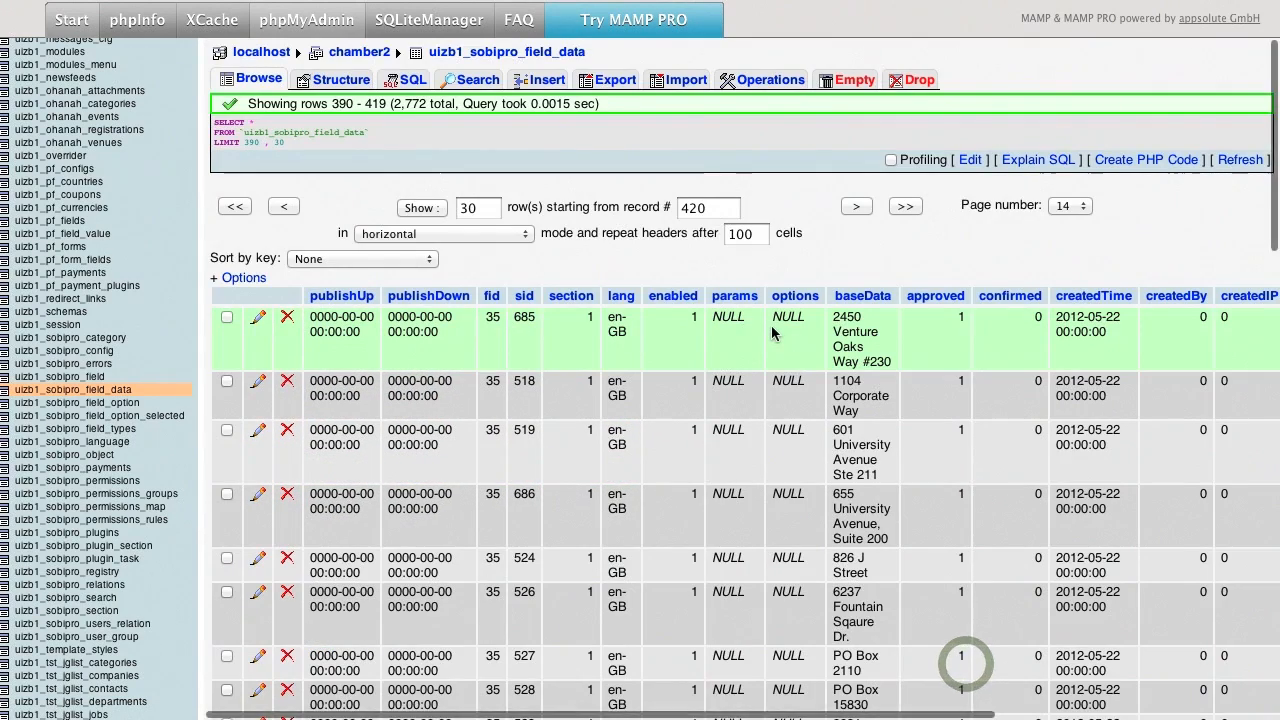
scroll(770, 330, right, 8)
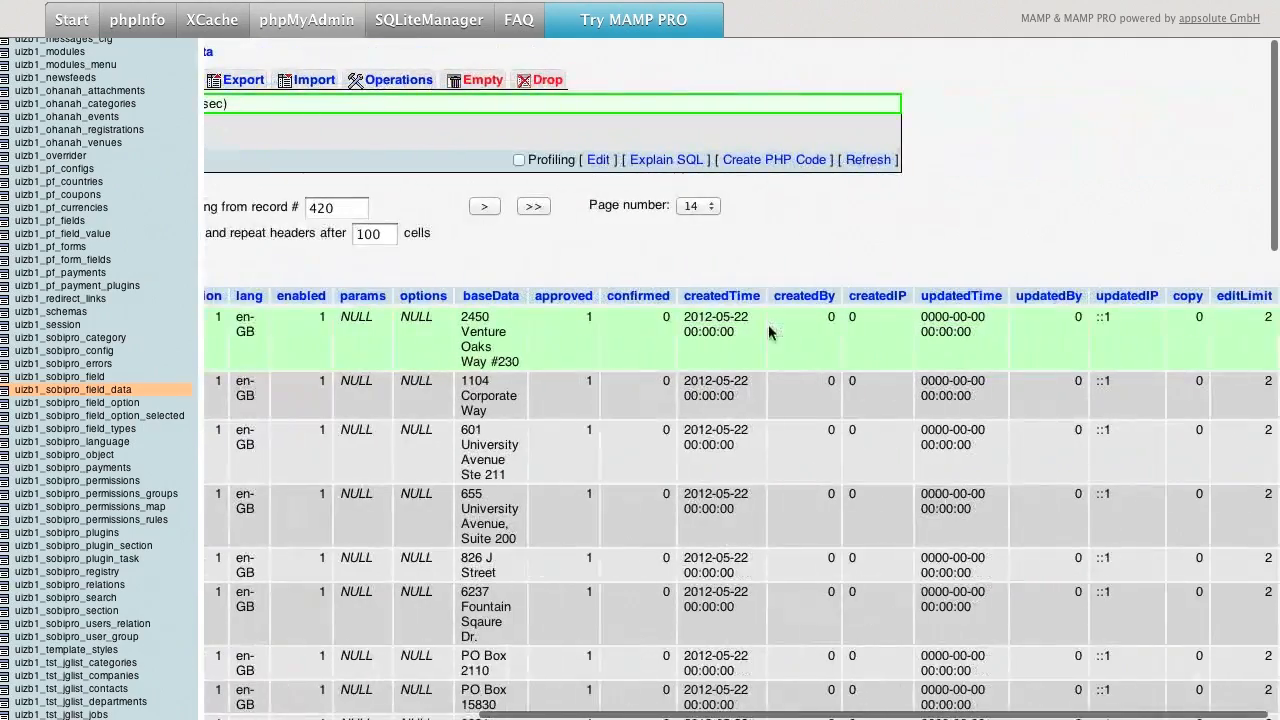
scroll(866, 357, down, 6)
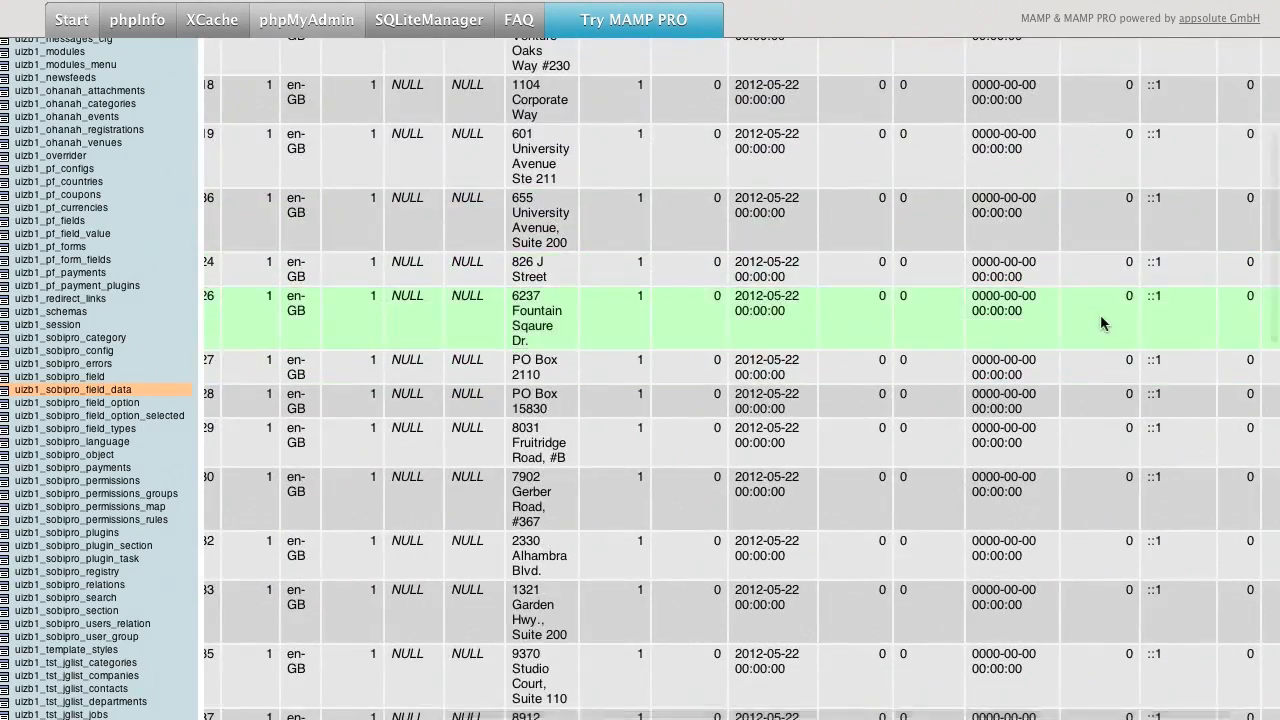
scroll(1100, 323, left, 8)
scroll(766, 388, up, 6)
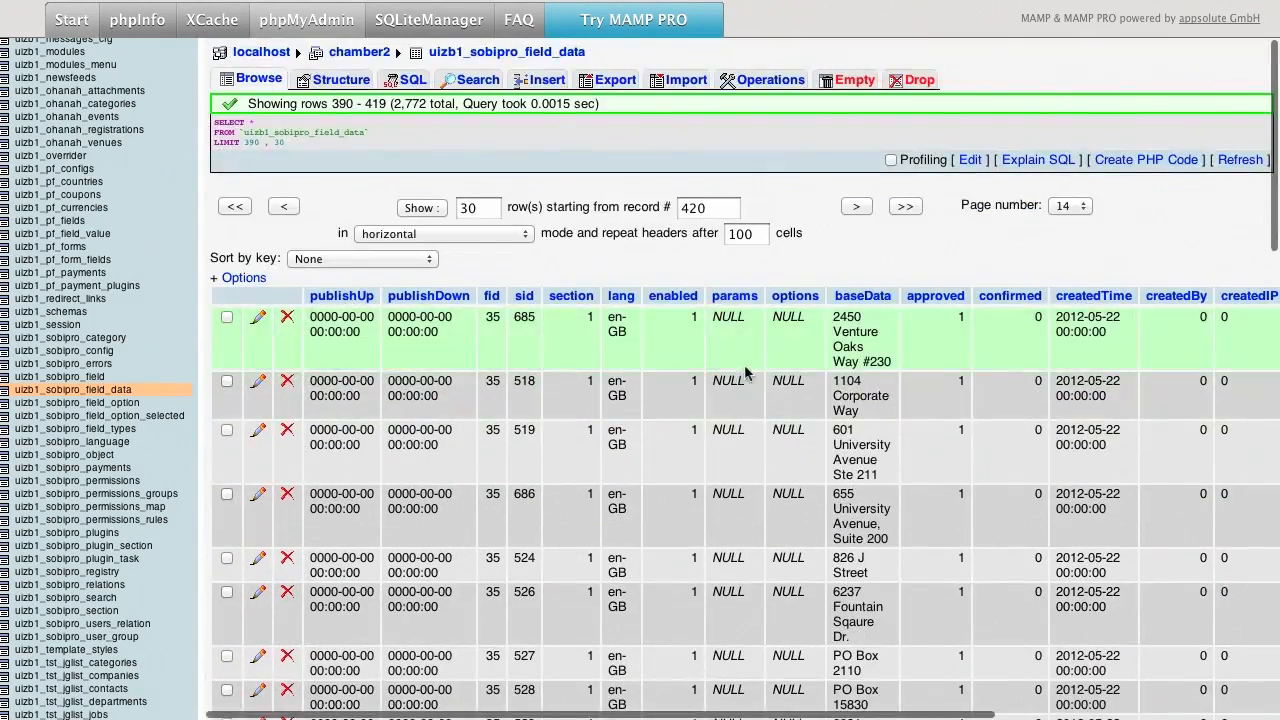
scroll(745, 373, down, 16)
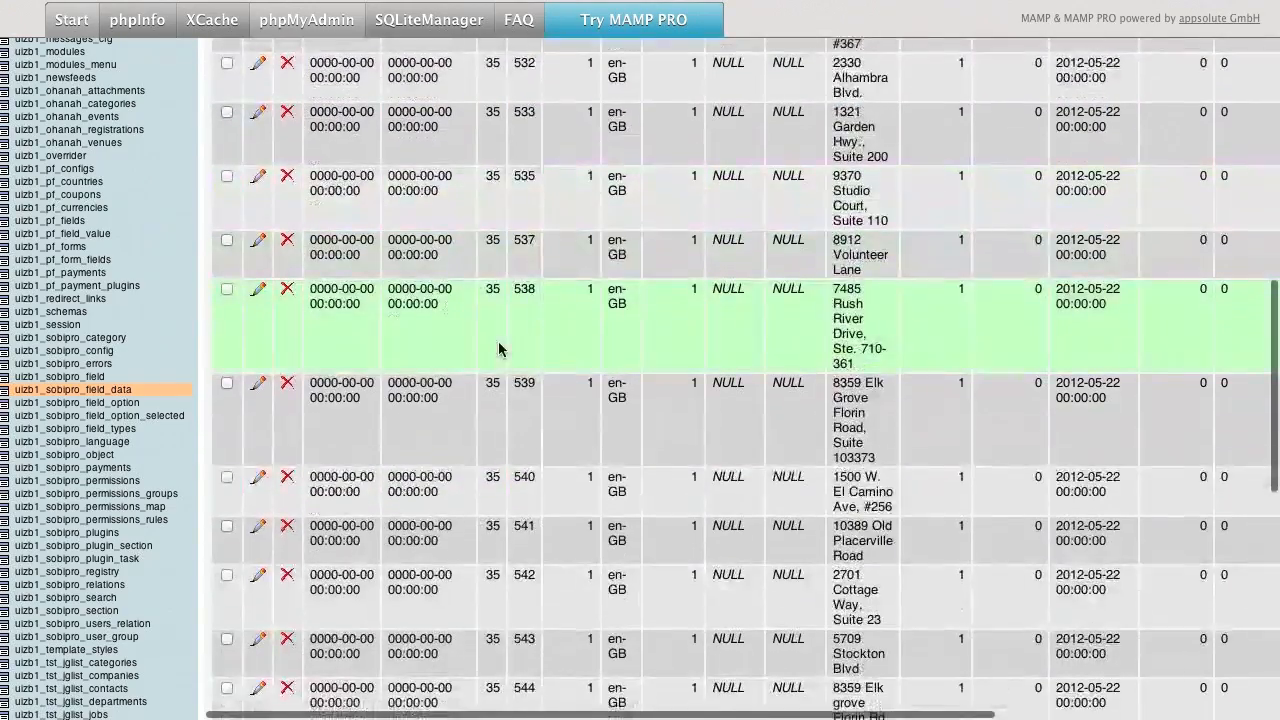
scroll(497, 345, down, 6)
scroll(492, 338, right, 8)
Step: In the TextEdit listing migration script, review and copy the "Listing Category Relationships" block, from its heading through the validUntil update
key(super+Tab)
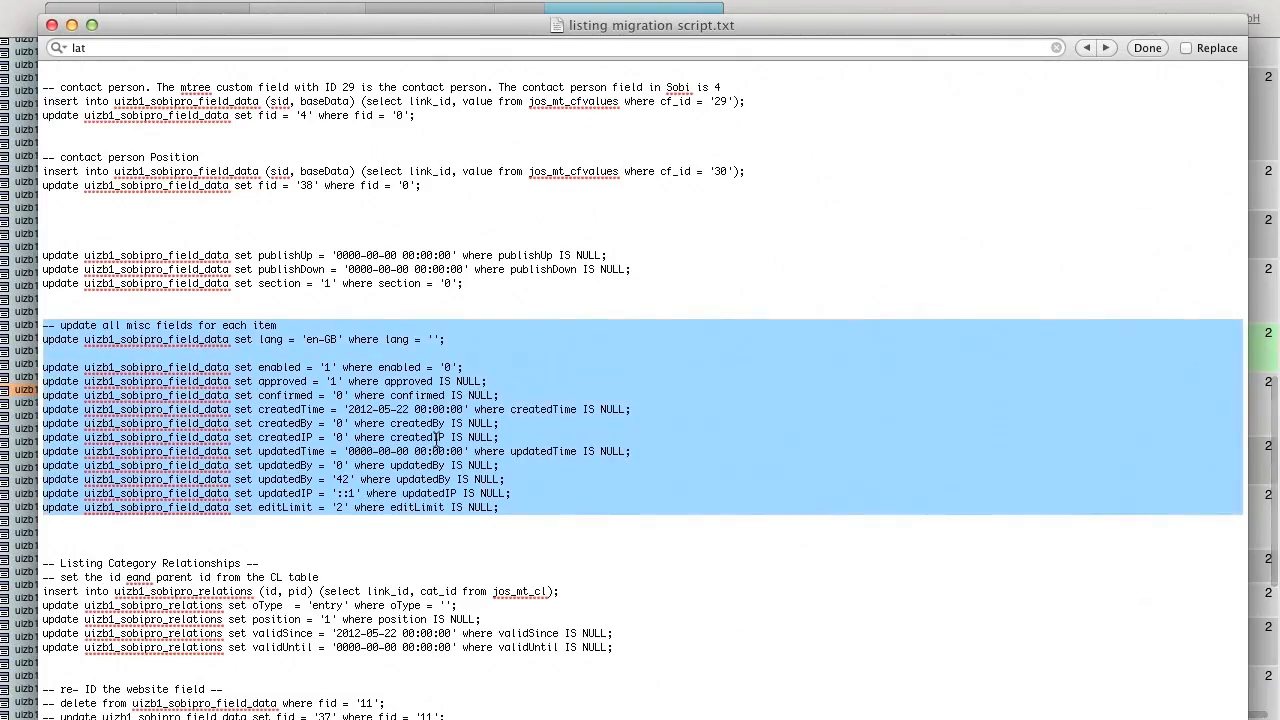
scroll(437, 438, down, 1)
scroll(434, 440, up, 1)
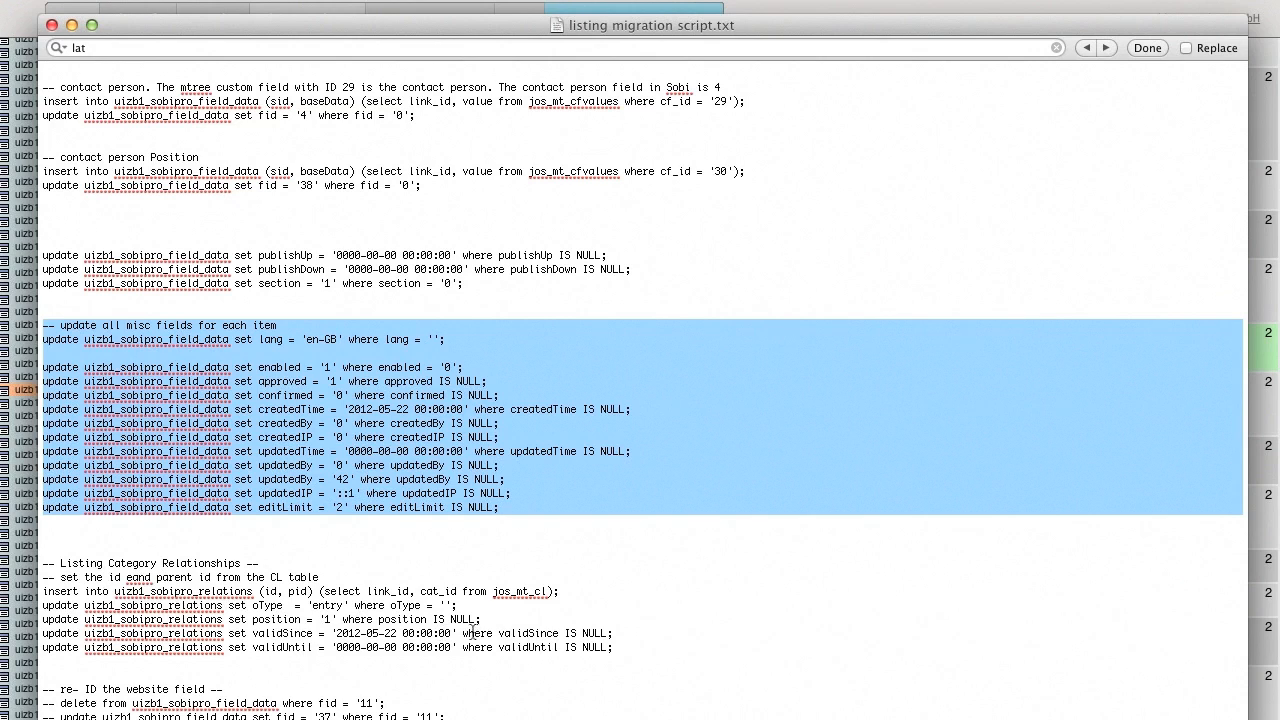
click(273, 592)
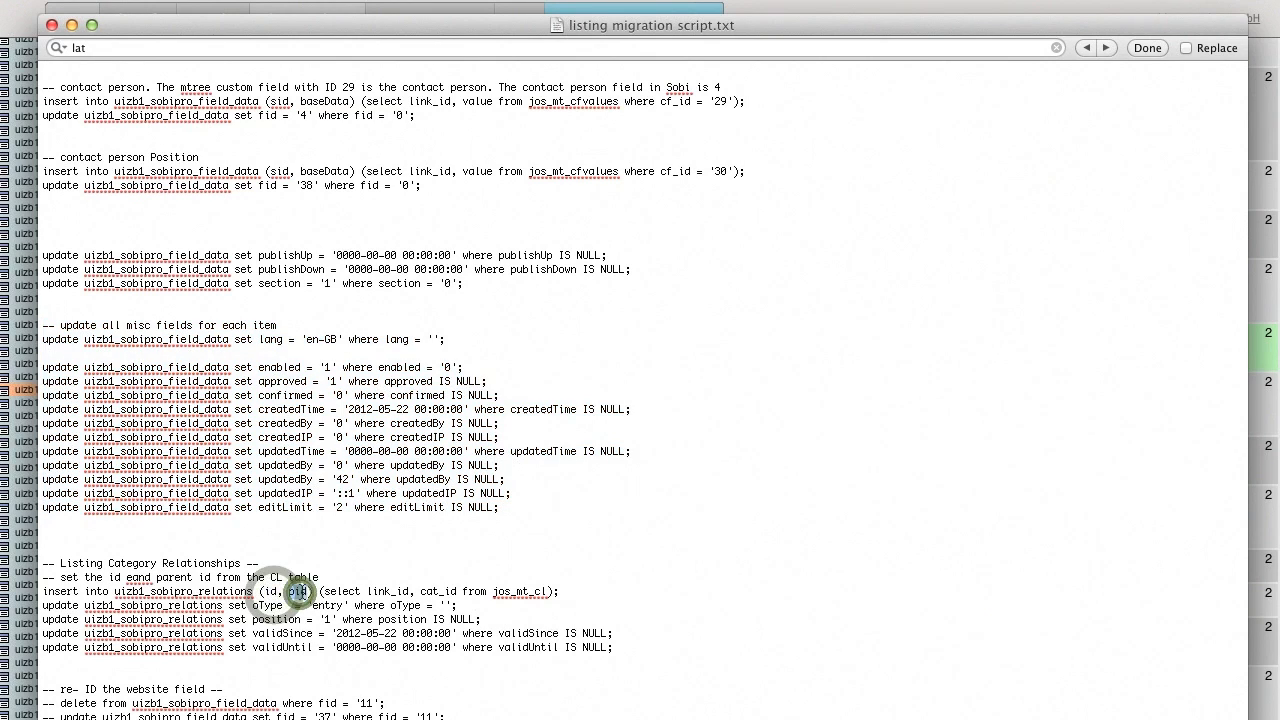
double_click(388, 591)
double_click(438, 591)
click(527, 593)
double_click(527, 593)
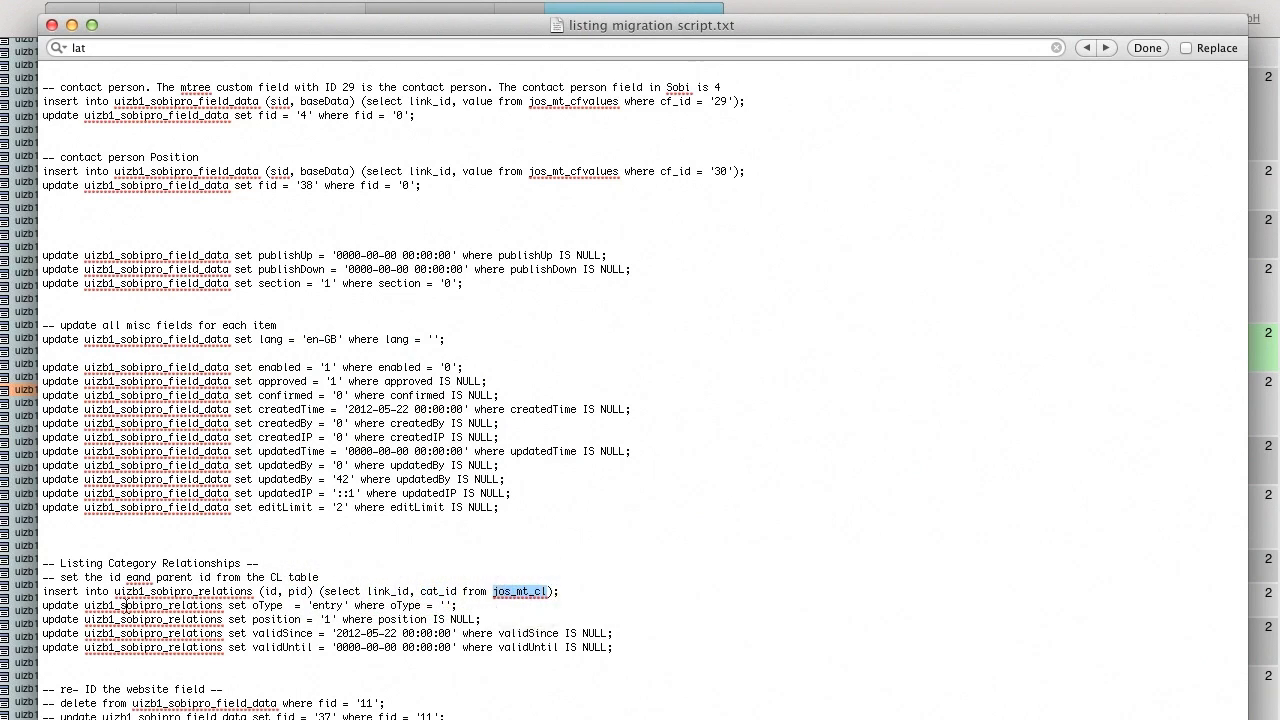
drag(43, 563, 636, 643)
key(super+c)
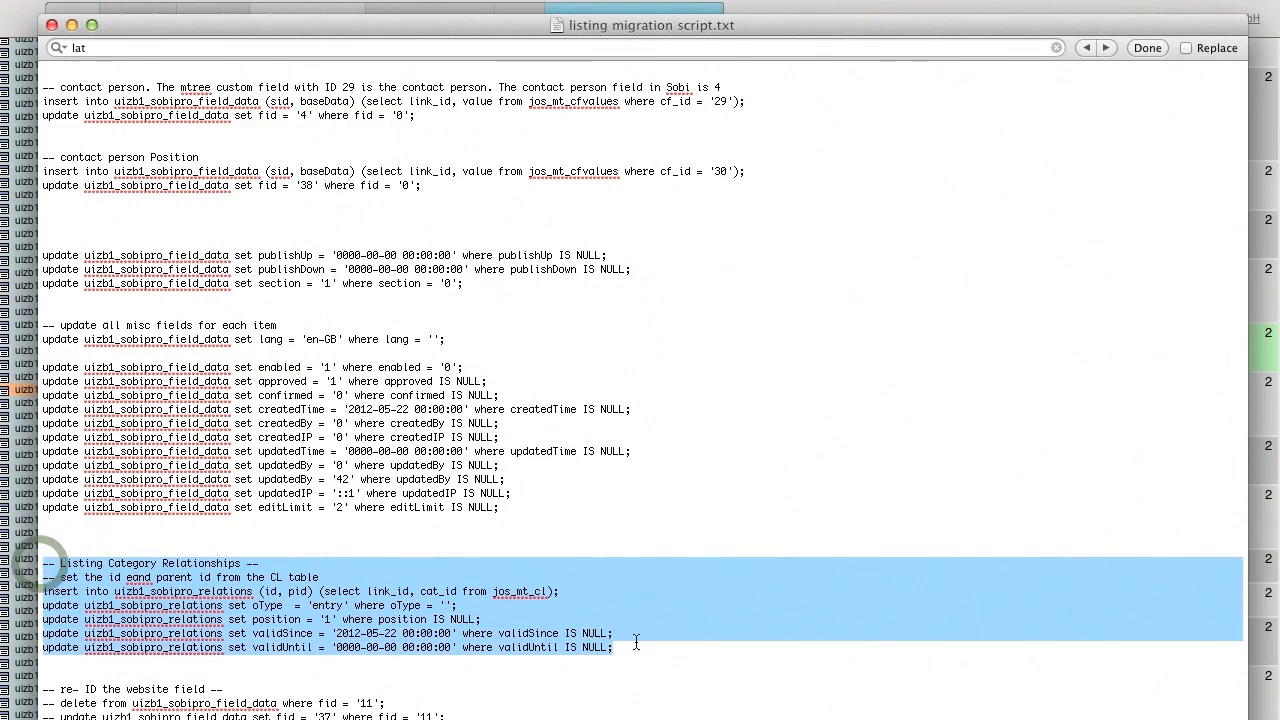
Step: Back in phpMyAdmin, run the copied category relationship insert and updates for uizb1_sobipro_relations as an SQL query on chamber2
key(super+Tab)
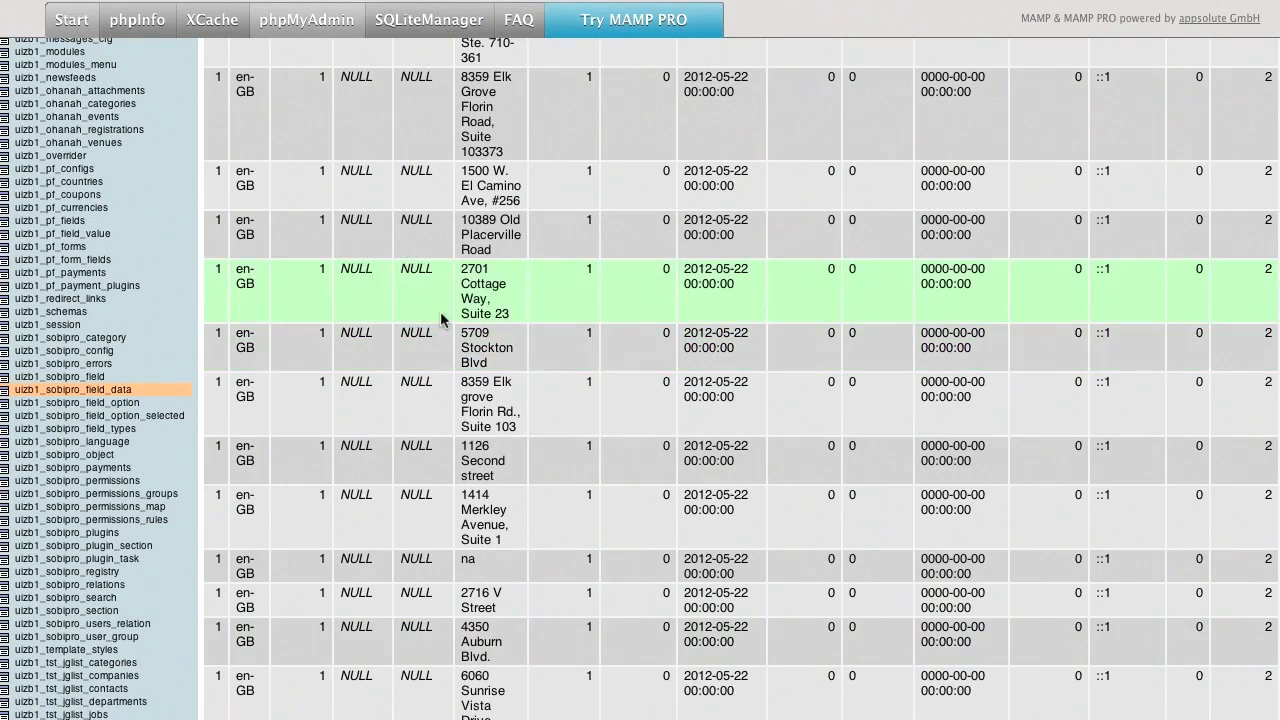
scroll(445, 318, up, 10)
scroll(445, 318, left, 5)
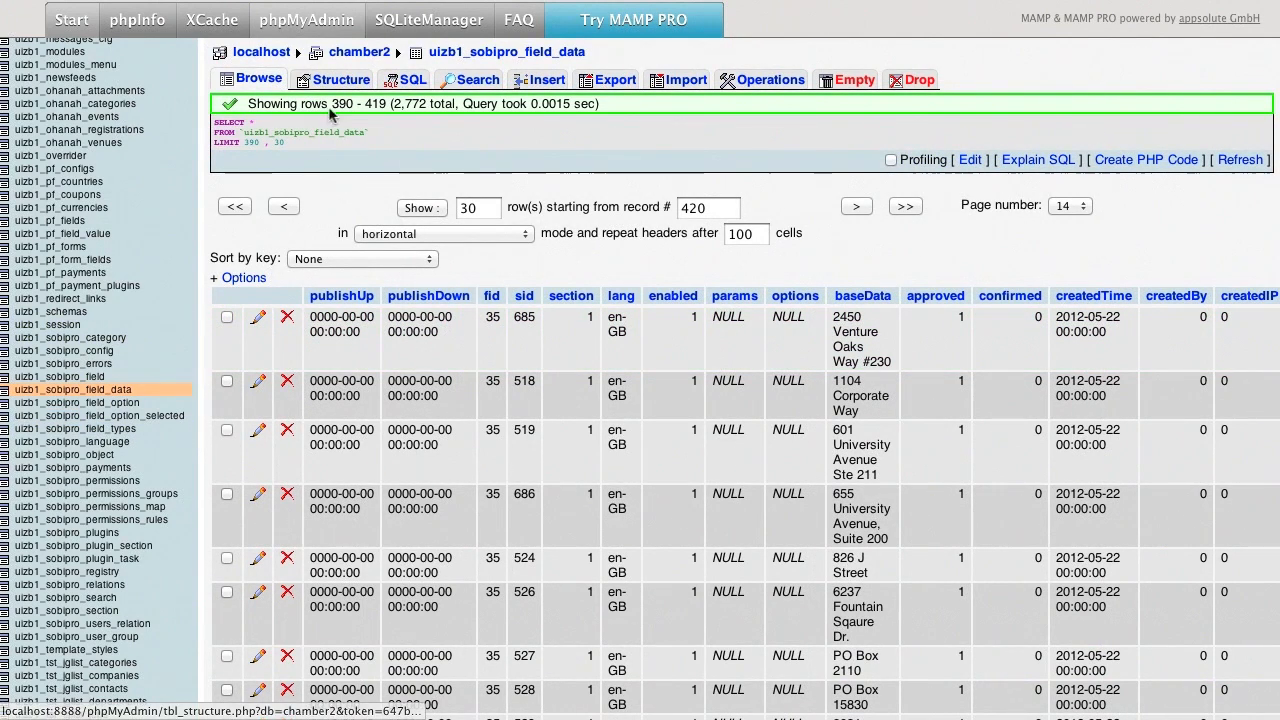
click(395, 79)
click(491, 148)
key(super+a)
key(super+v)
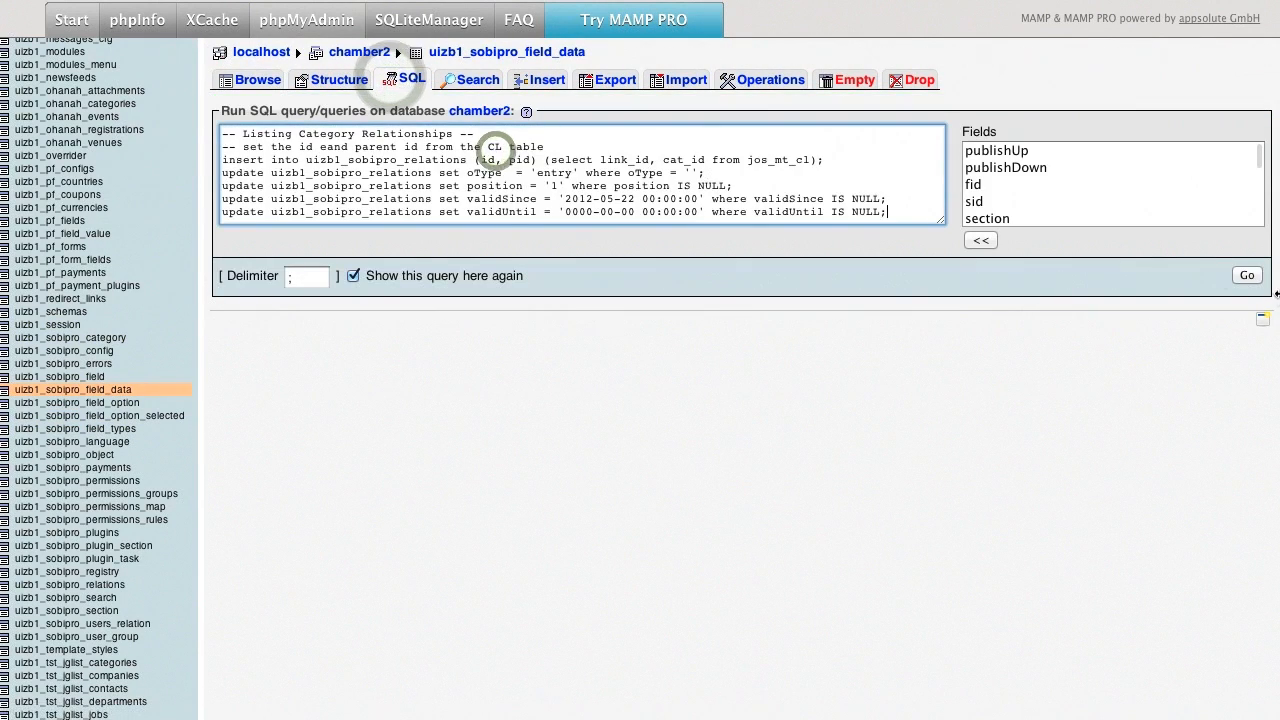
click(1247, 275)
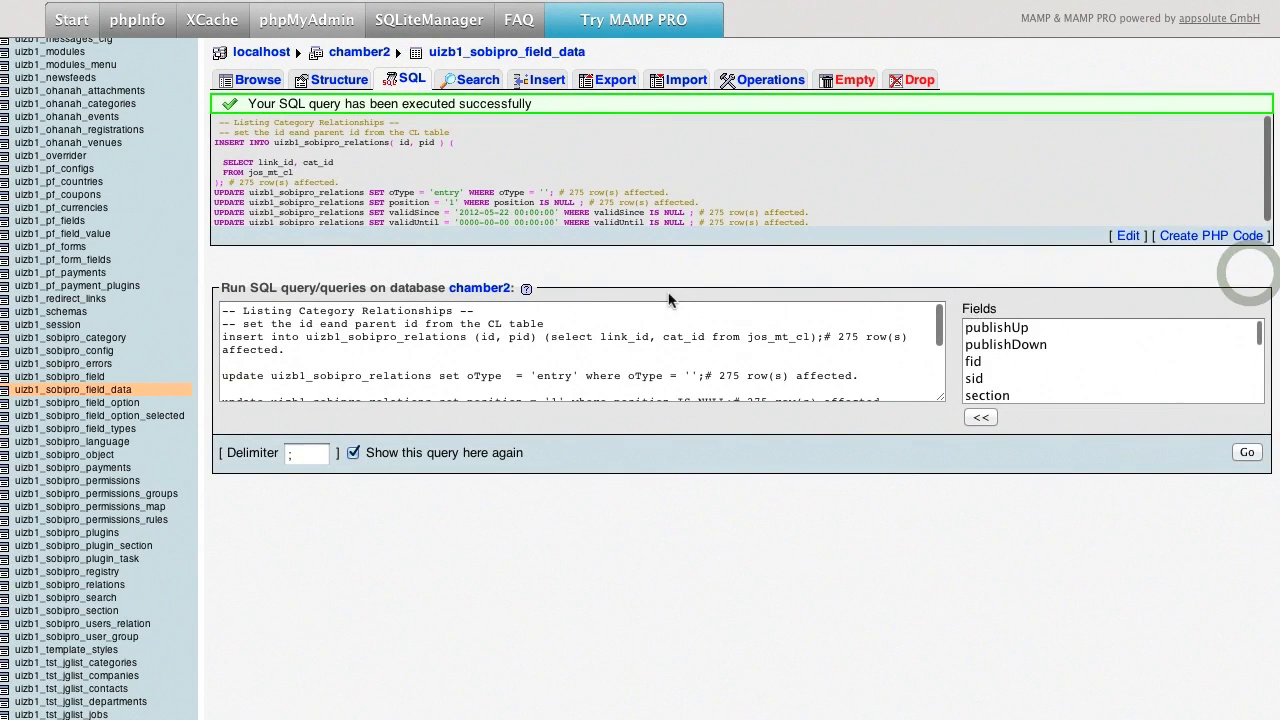
scroll(565, 333, down, 5)
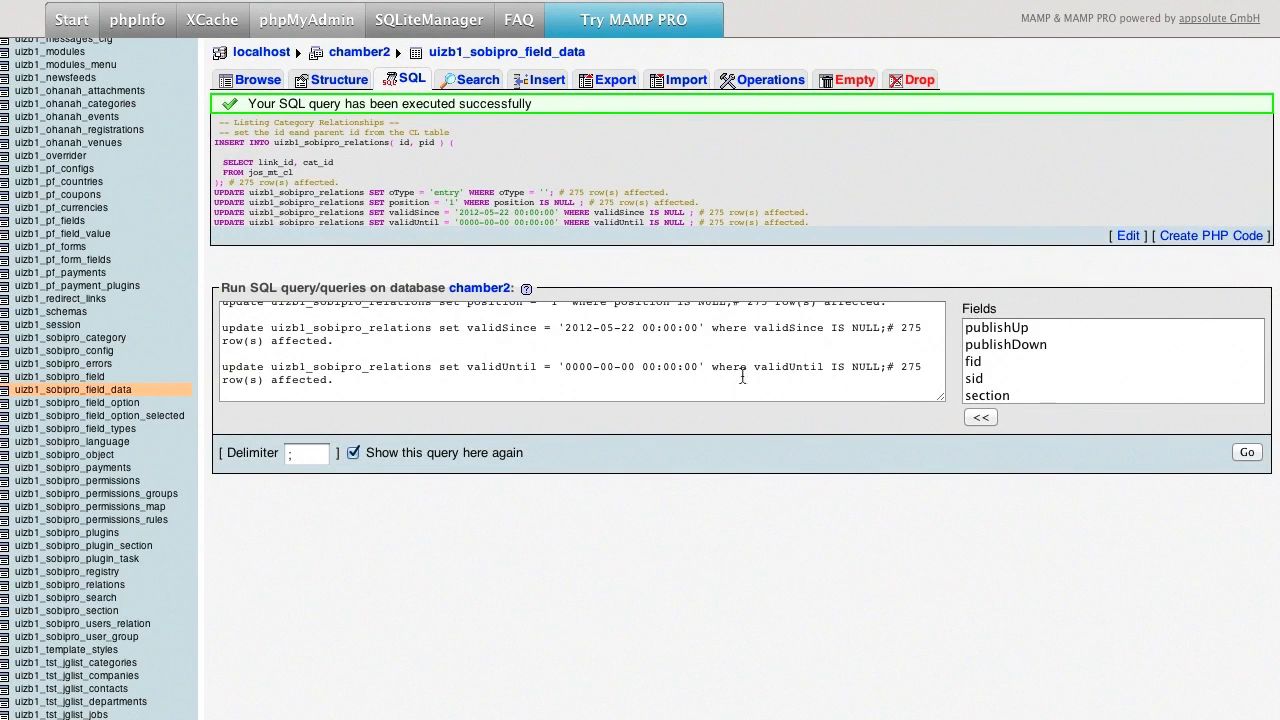
Step: Glance back over the TextEdit script, then return to phpMyAdmin and browse the rows of uizb1_sobipro_object
key(super+Tab)
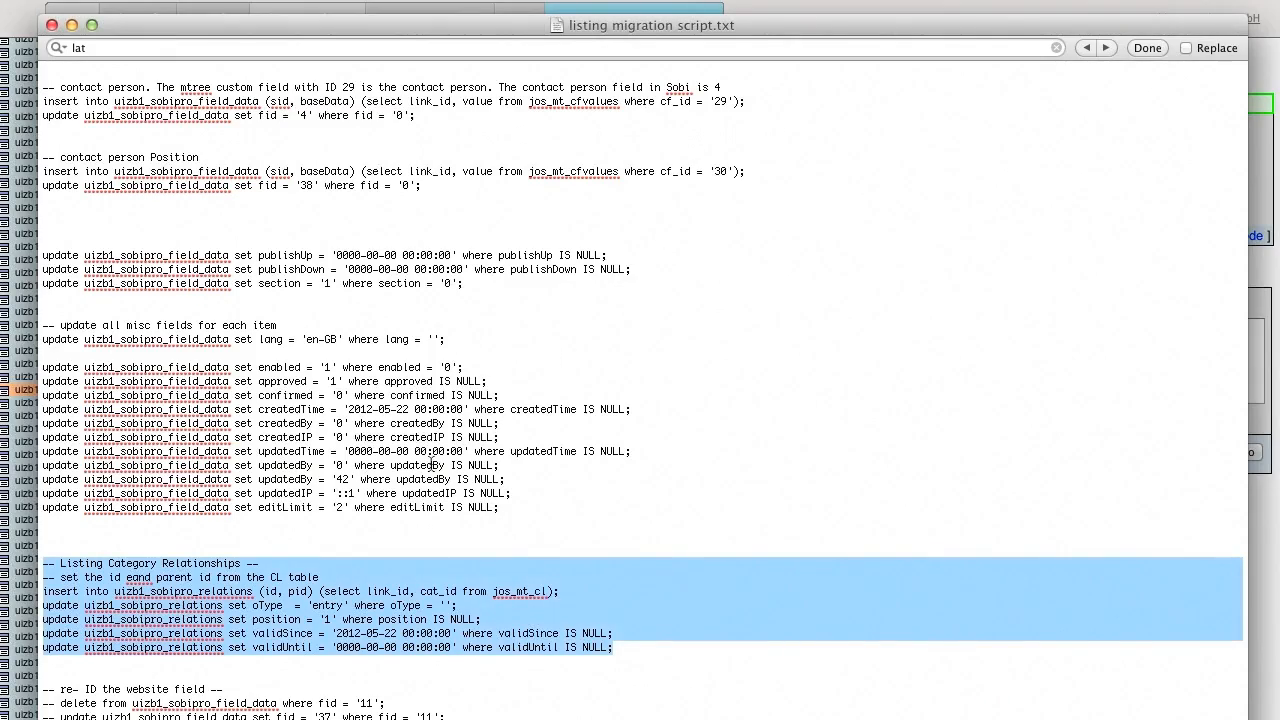
scroll(606, 673, up, 15)
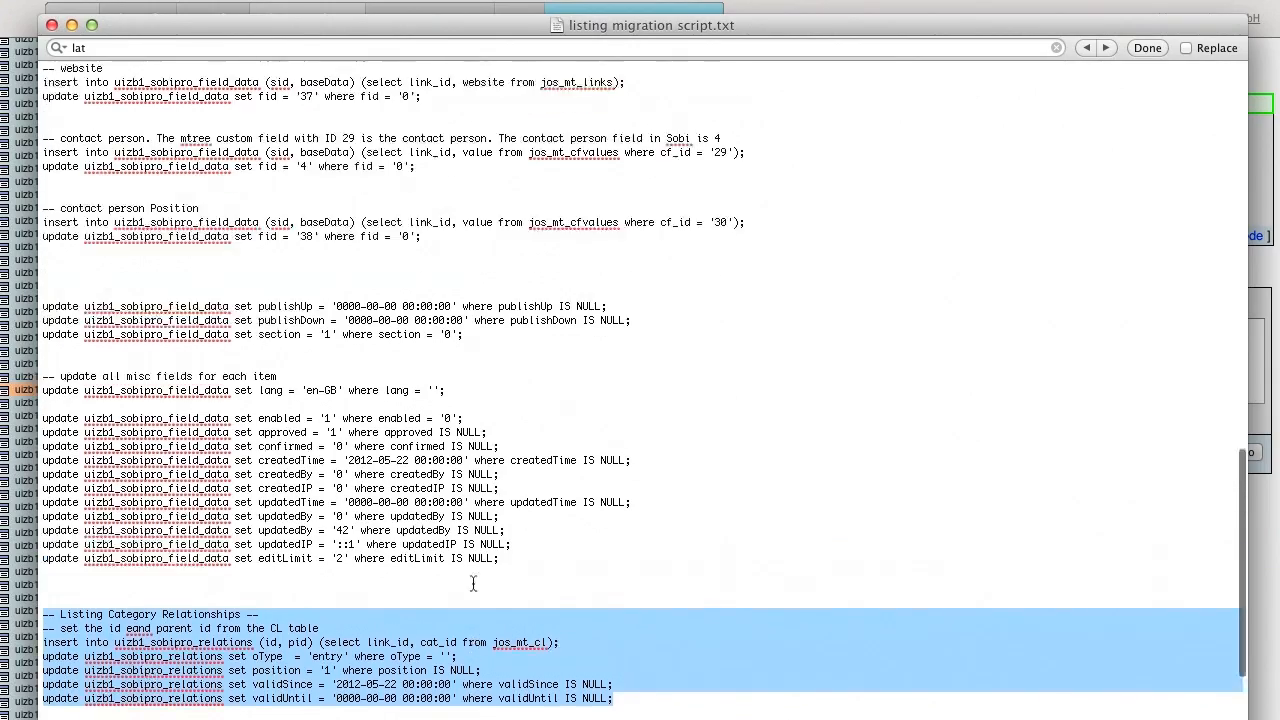
key(super+Tab)
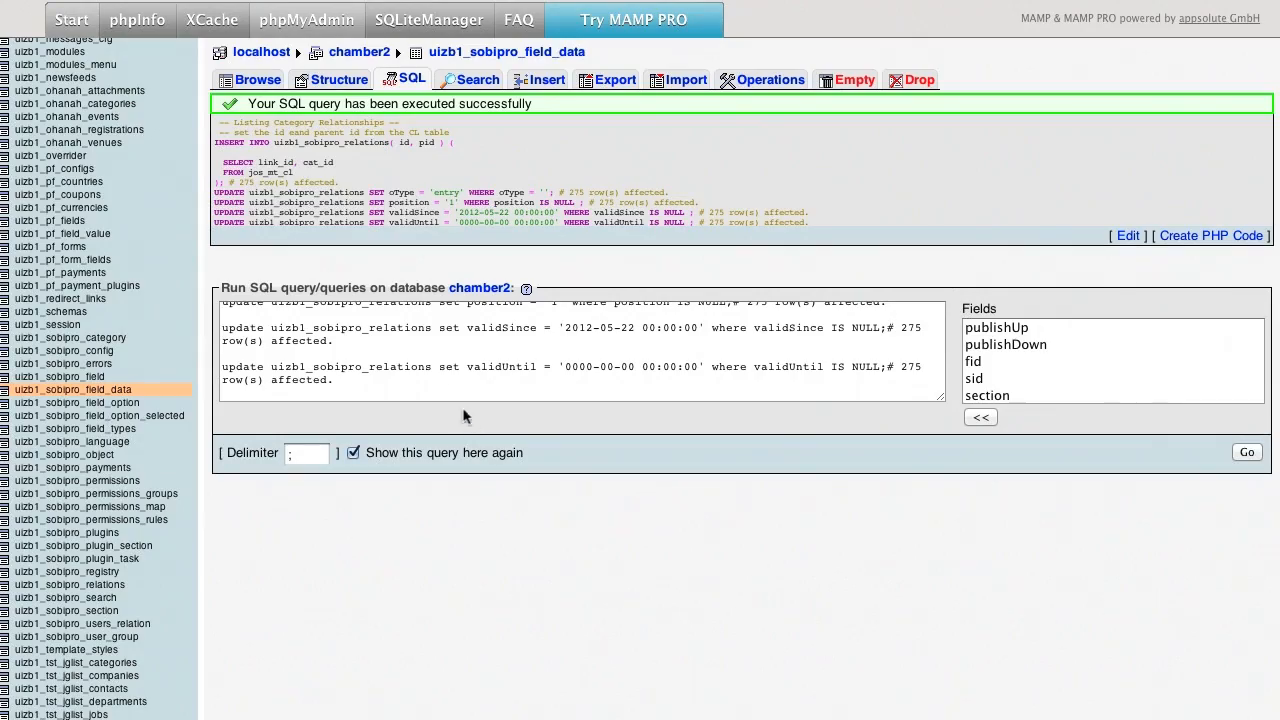
click(108, 458)
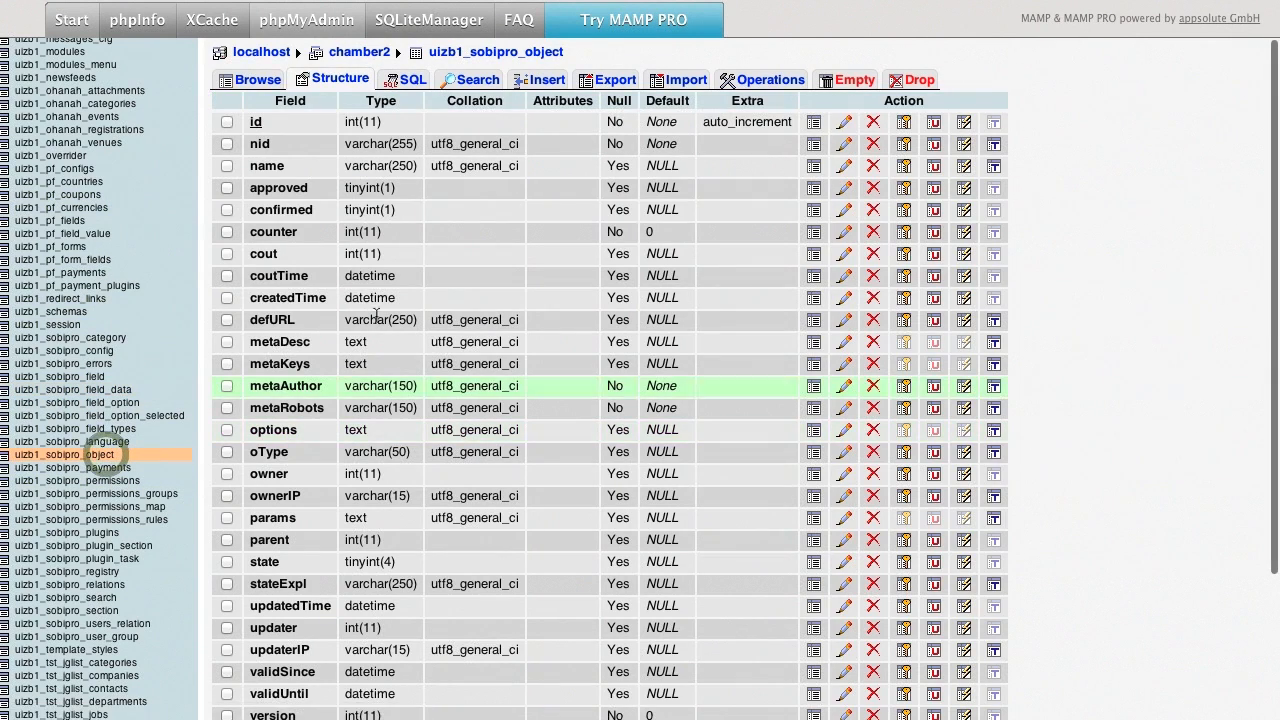
click(258, 80)
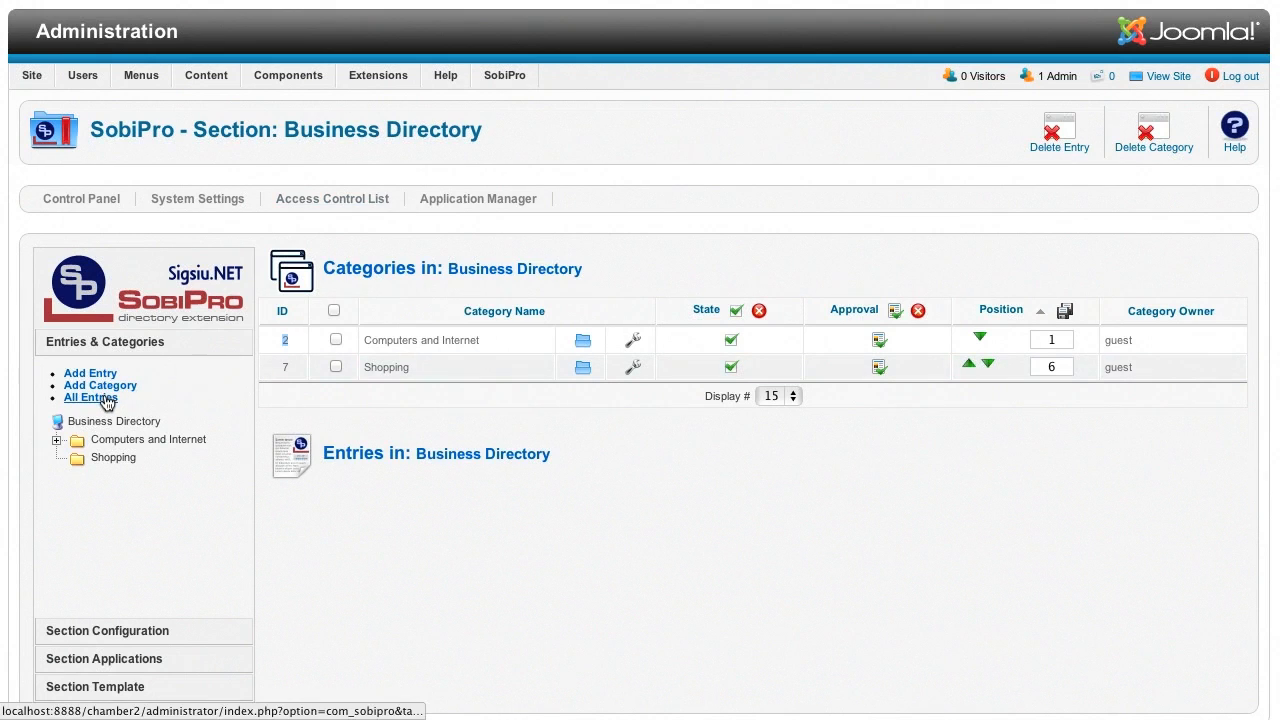
Step: In the Joomla SobiPro administration, list all Business Directory entries and examine the imported listings' State and Approval columns
click(104, 398)
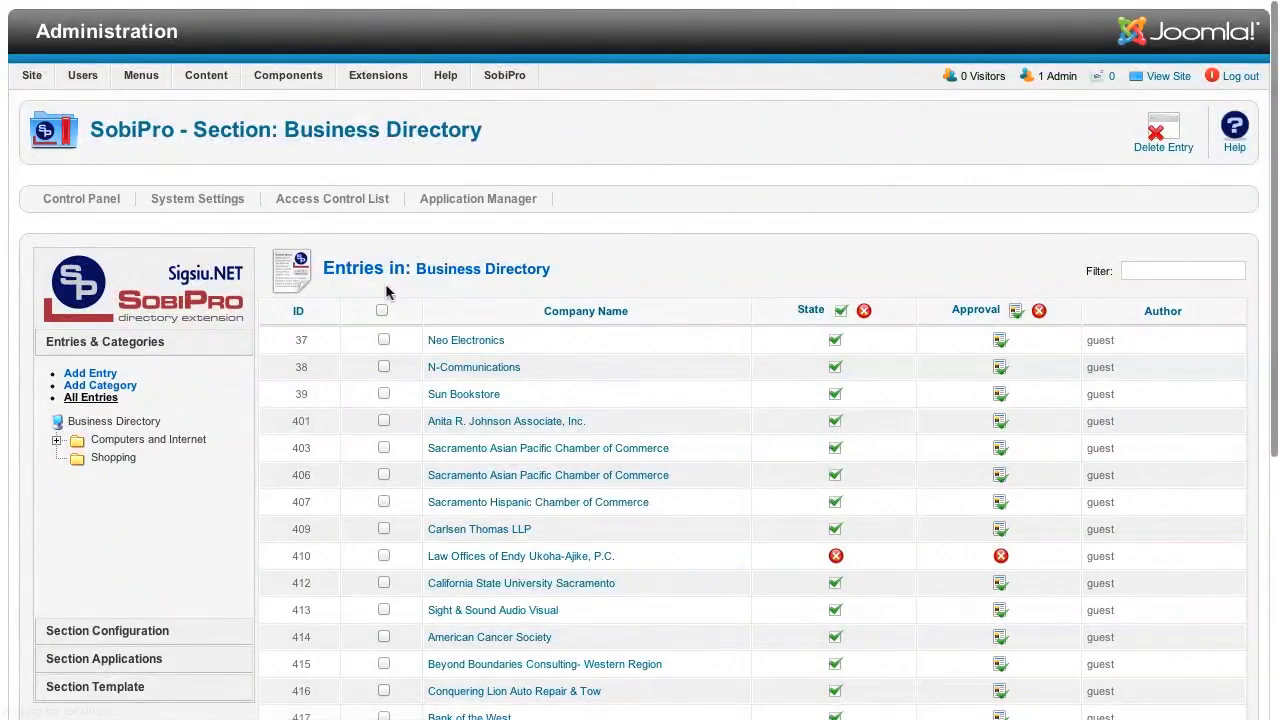
scroll(396, 282, down, 5)
scroll(537, 246, down, 2)
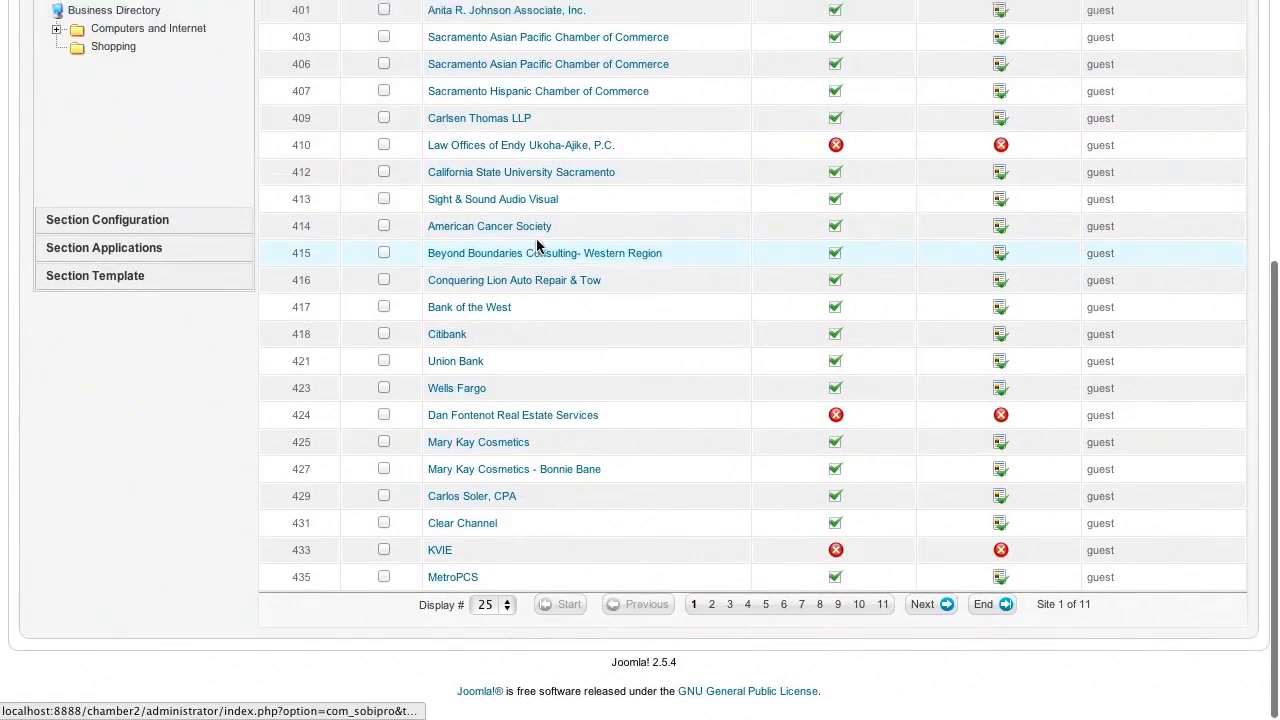
scroll(537, 246, up, 10)
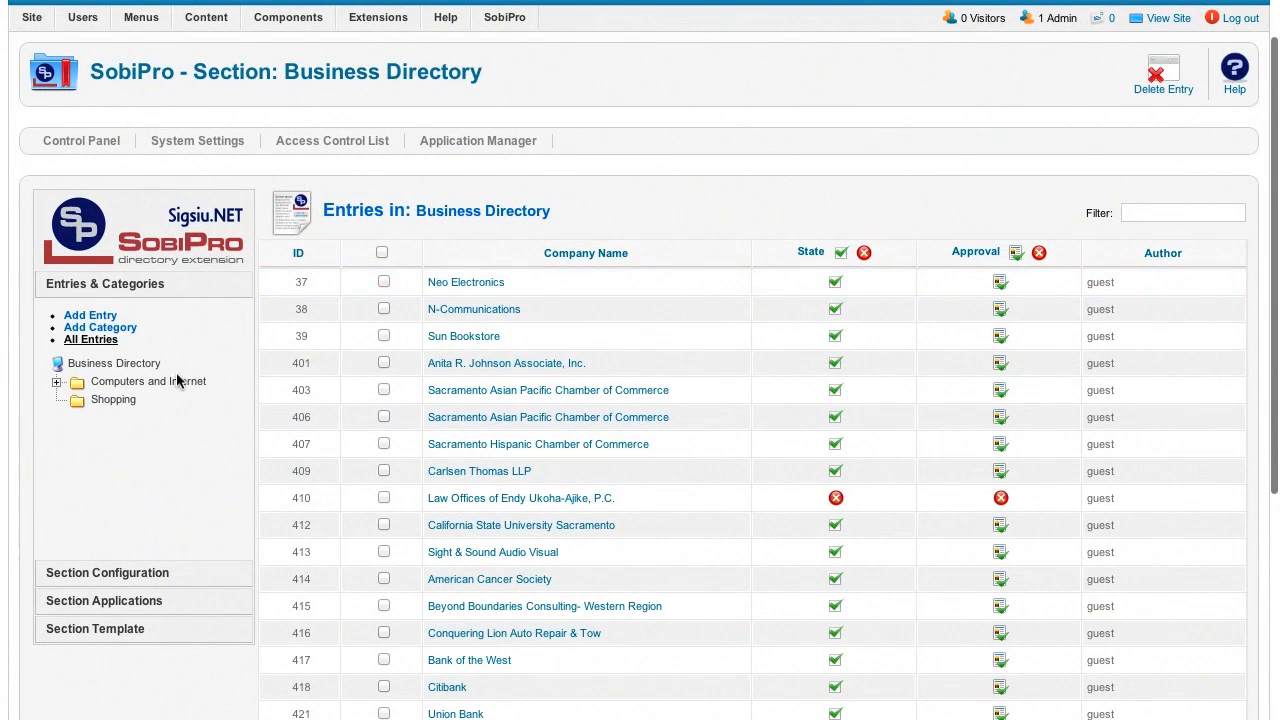
scroll(520, 336, down, 1)
scroll(520, 336, down, 4)
scroll(523, 334, up, 3)
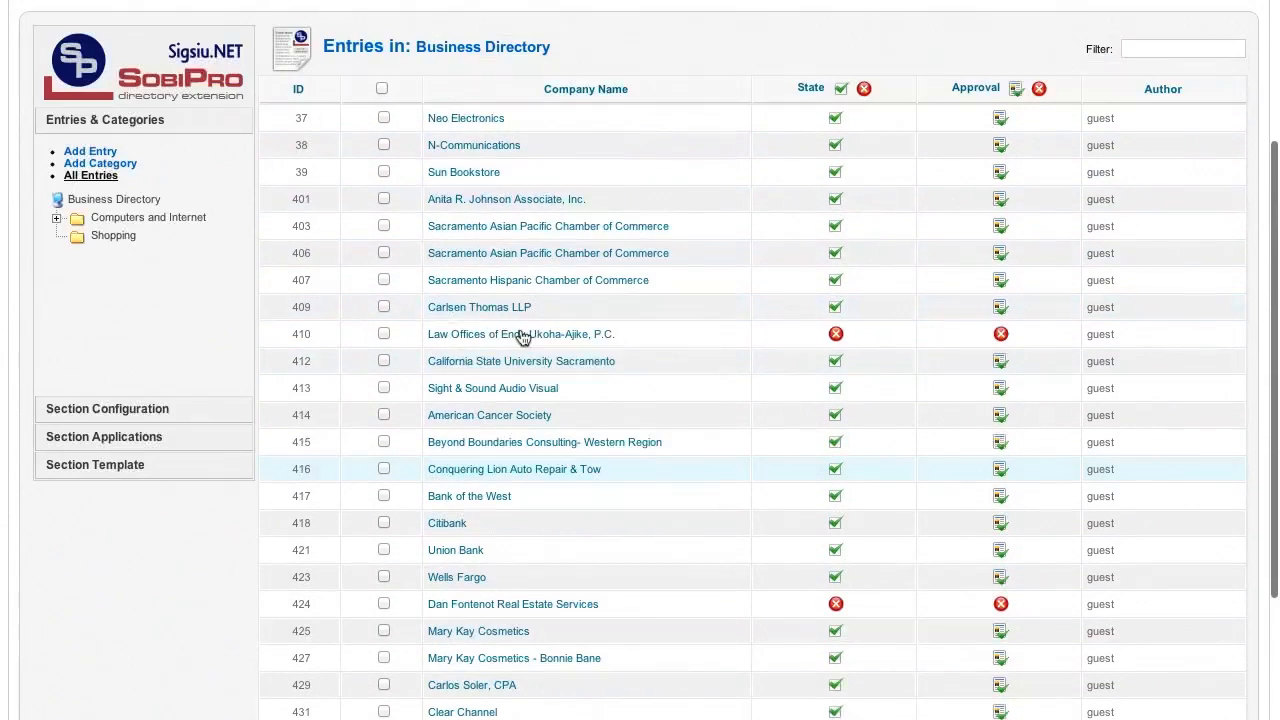
scroll(540, 300, down, 3)
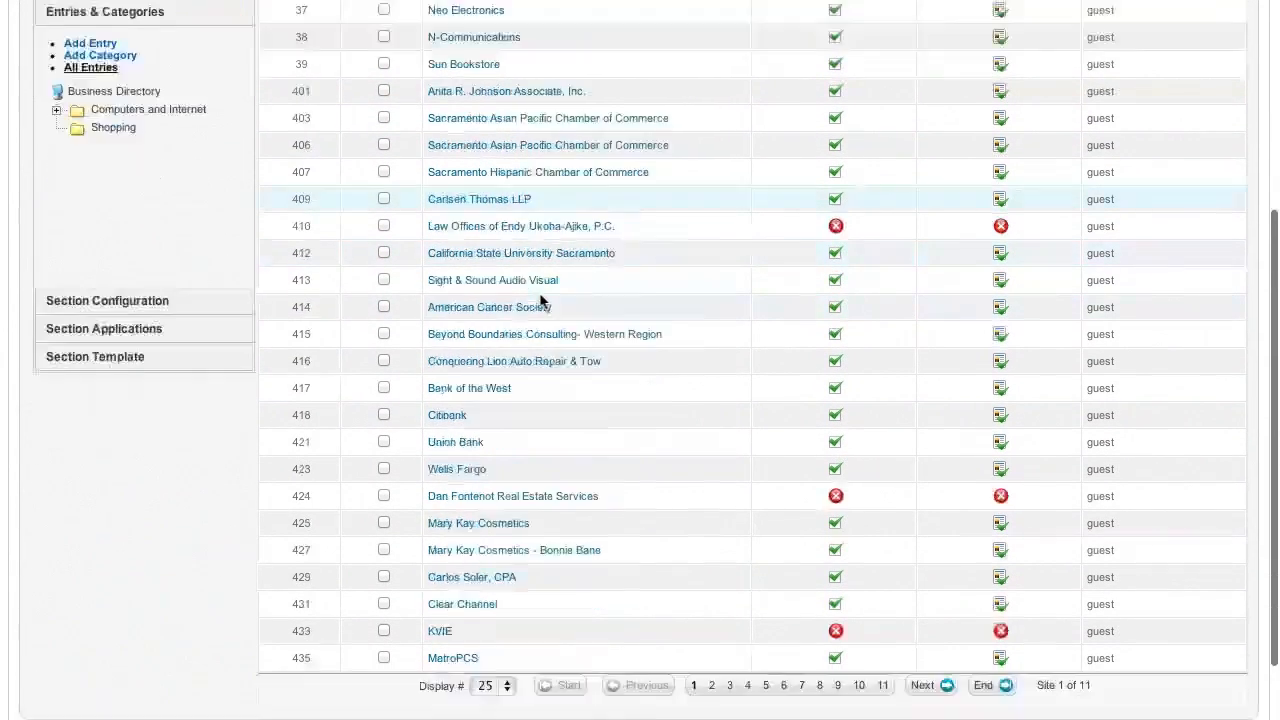
scroll(540, 300, up, 2)
scroll(826, 280, up, 1)
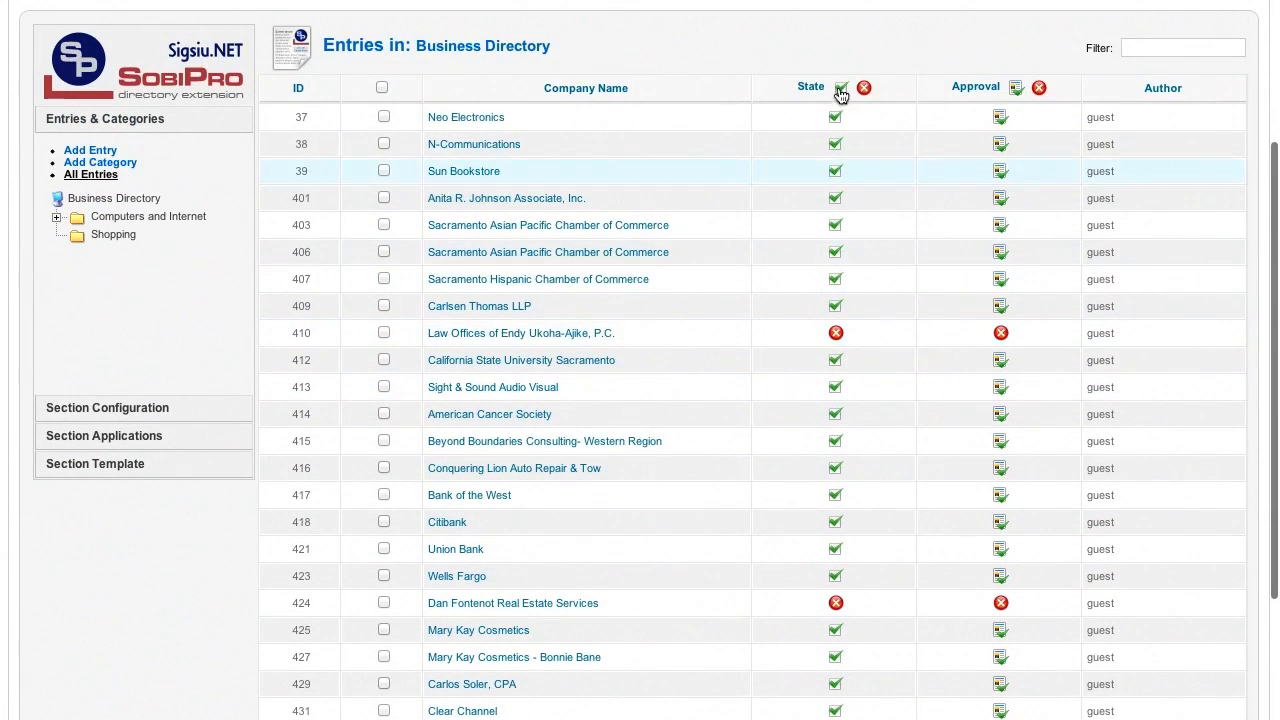
scroll(1003, 340, down, 3)
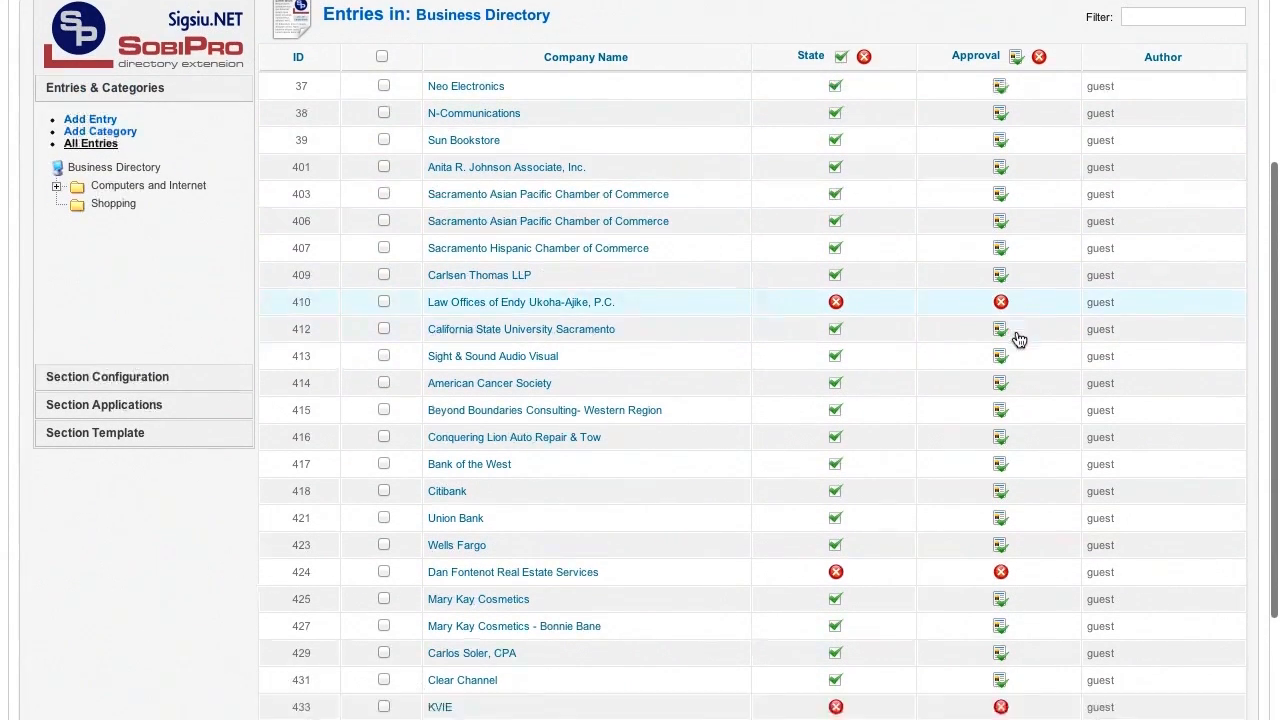
scroll(543, 337, up, 5)
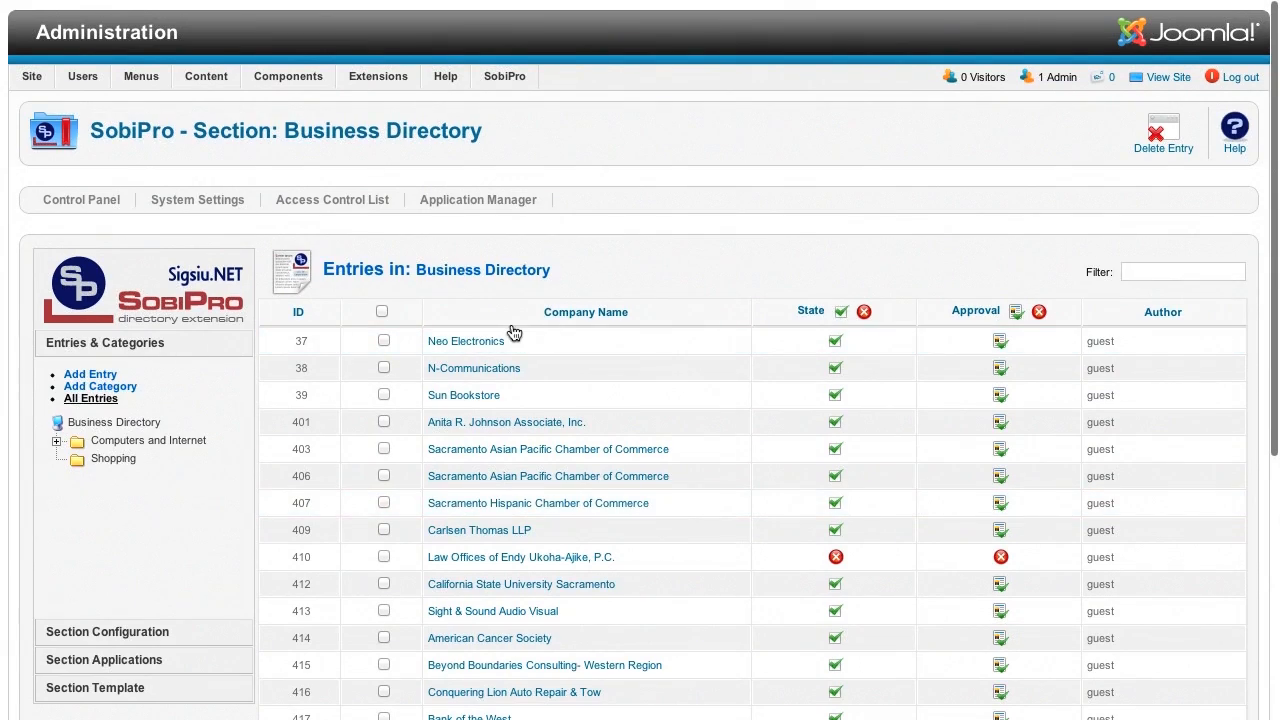
Step: Open imported entry 401, check its category, contact, address and parameter fields, and leave the entry without saving
click(499, 424)
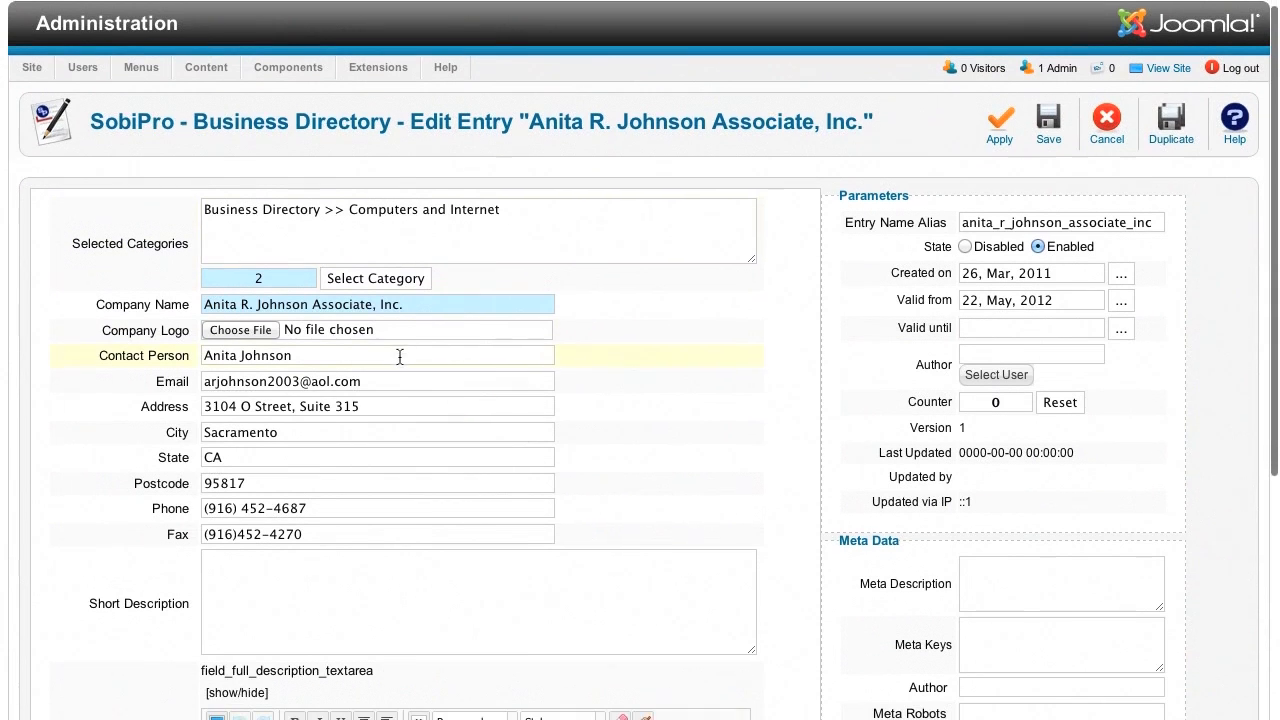
scroll(399, 357, down, 1)
scroll(260, 485, down, 5)
scroll(260, 486, up, 6)
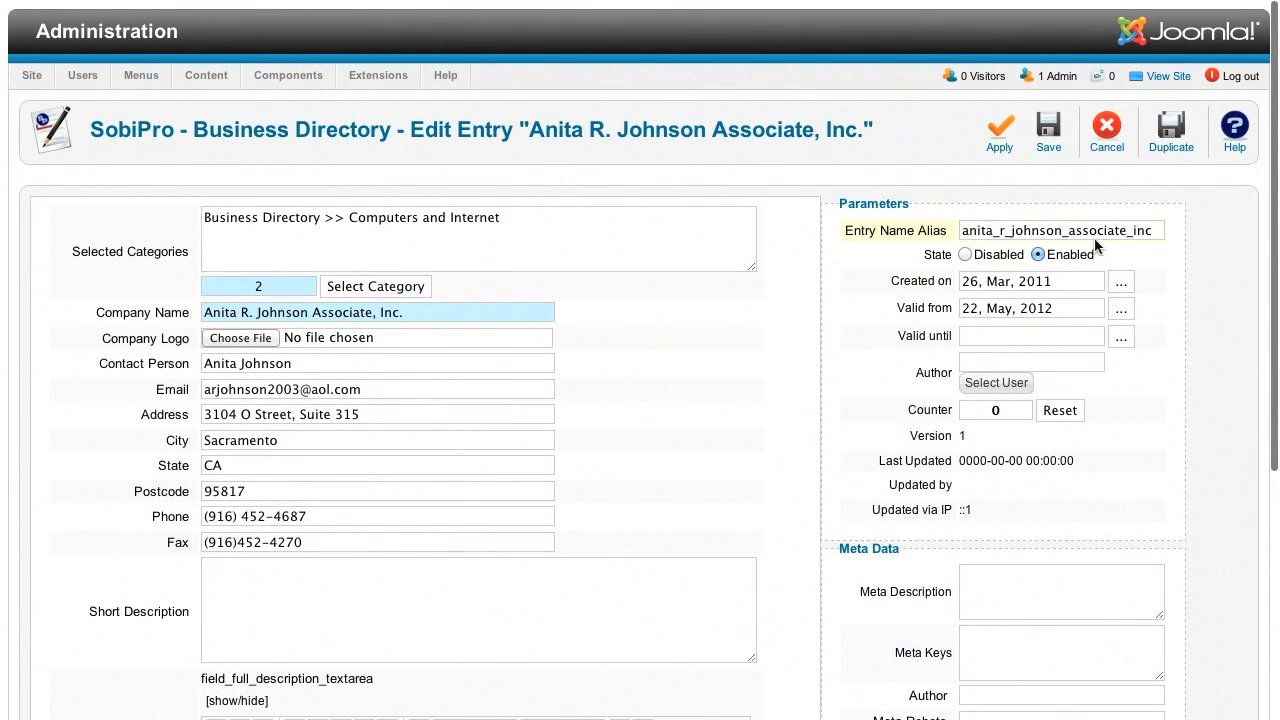
click(1106, 155)
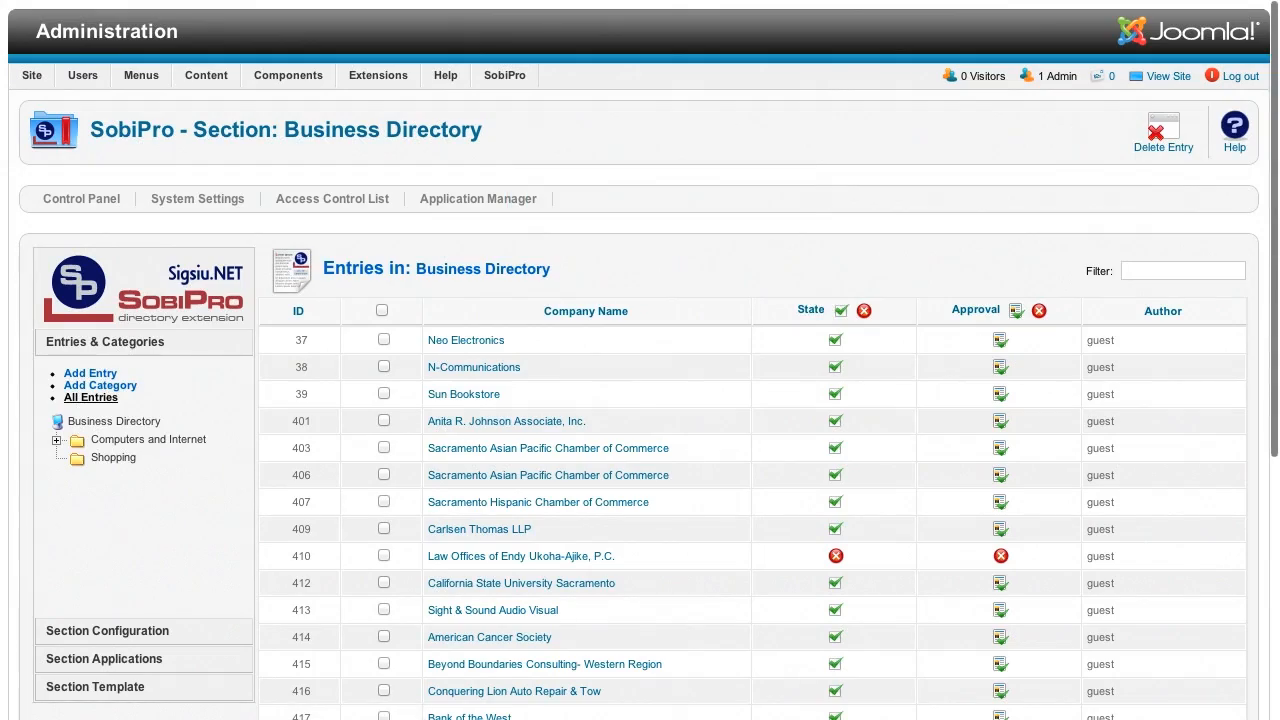
Step: Switch to TextEdit and read through "category migration script test.txt", including its opening note on the uizb1_sobipro_language default
key(super+Tab)
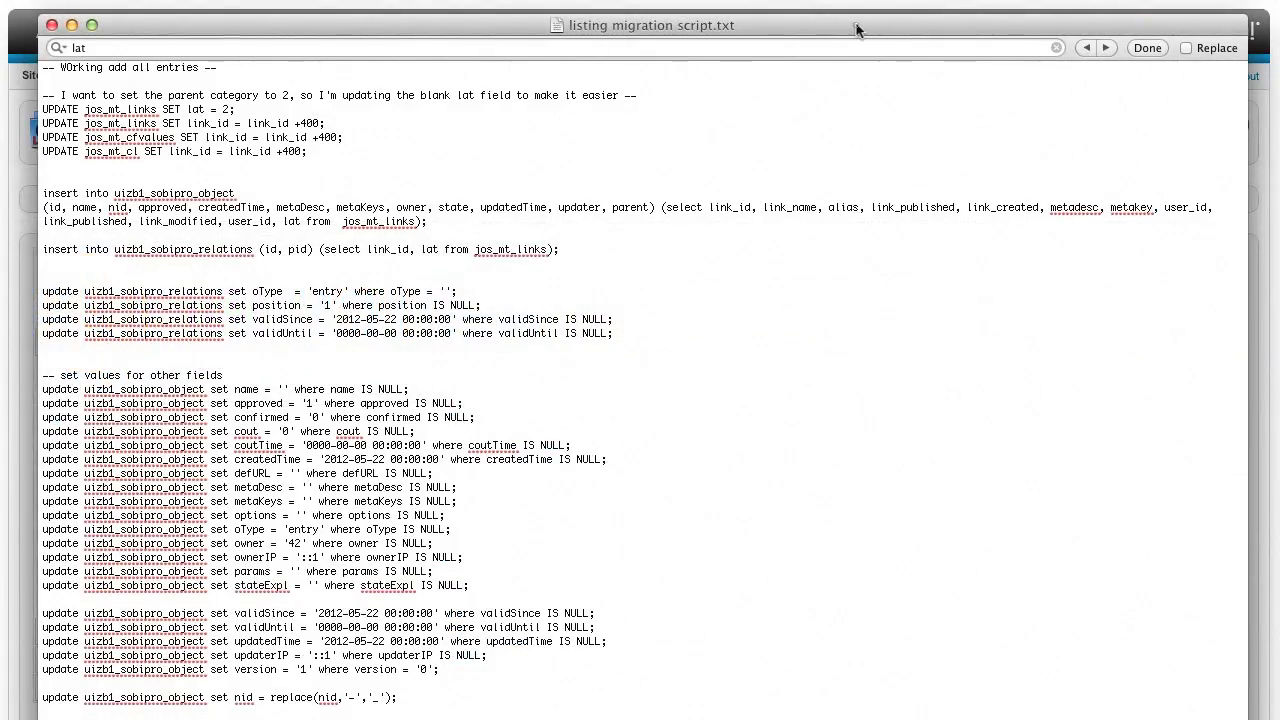
double_click(856, 25)
drag(1279, 2, 1195, 35)
click(718, 181)
scroll(718, 181, down, 7)
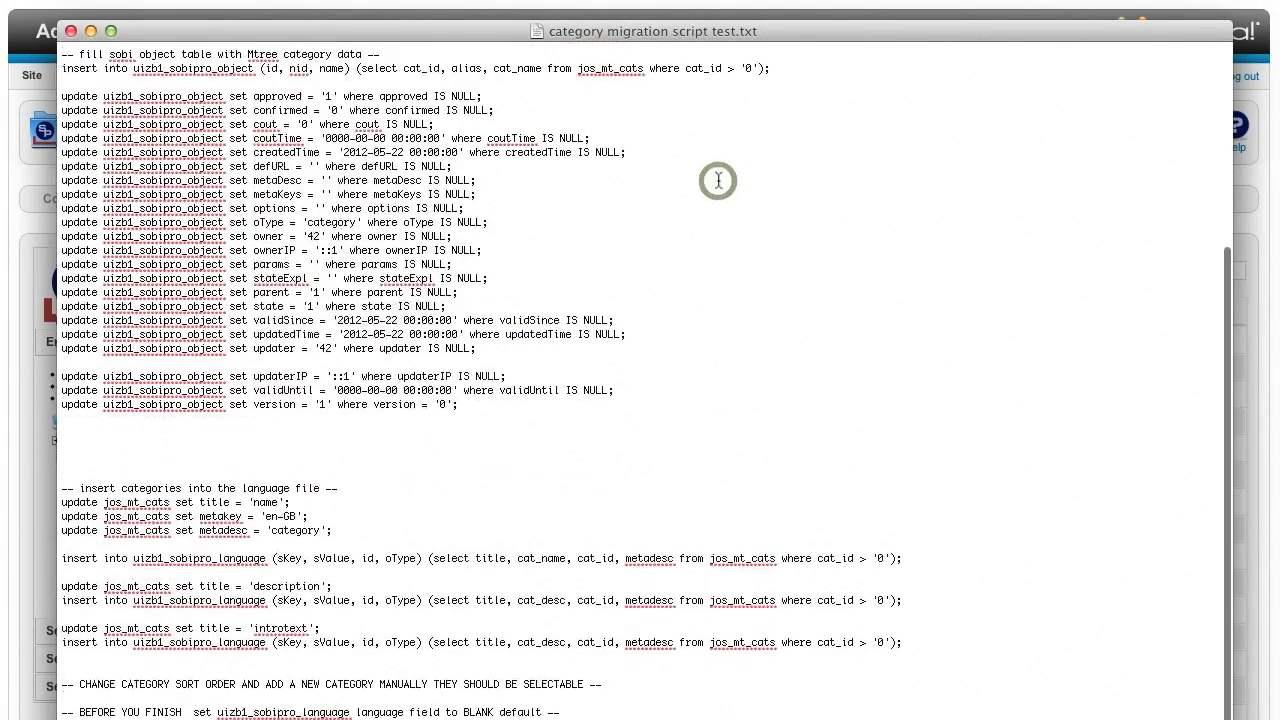
scroll(718, 181, up, 4)
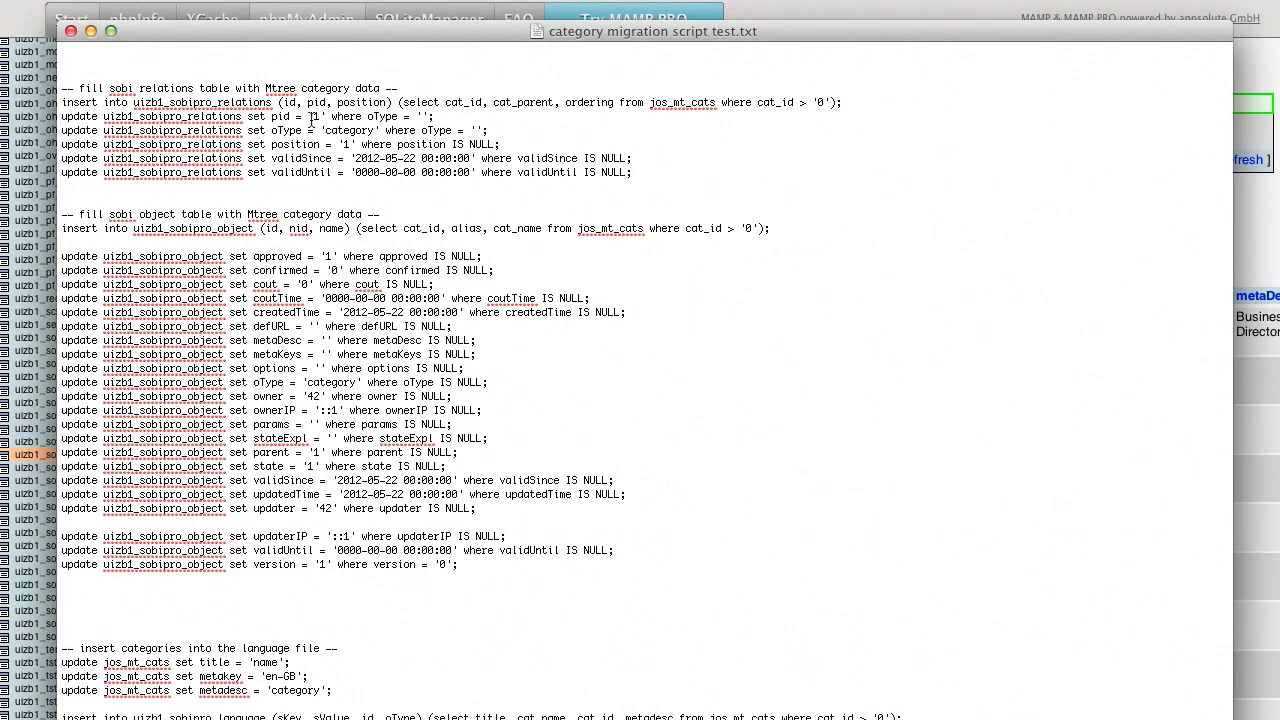
scroll(312, 118, up, 5)
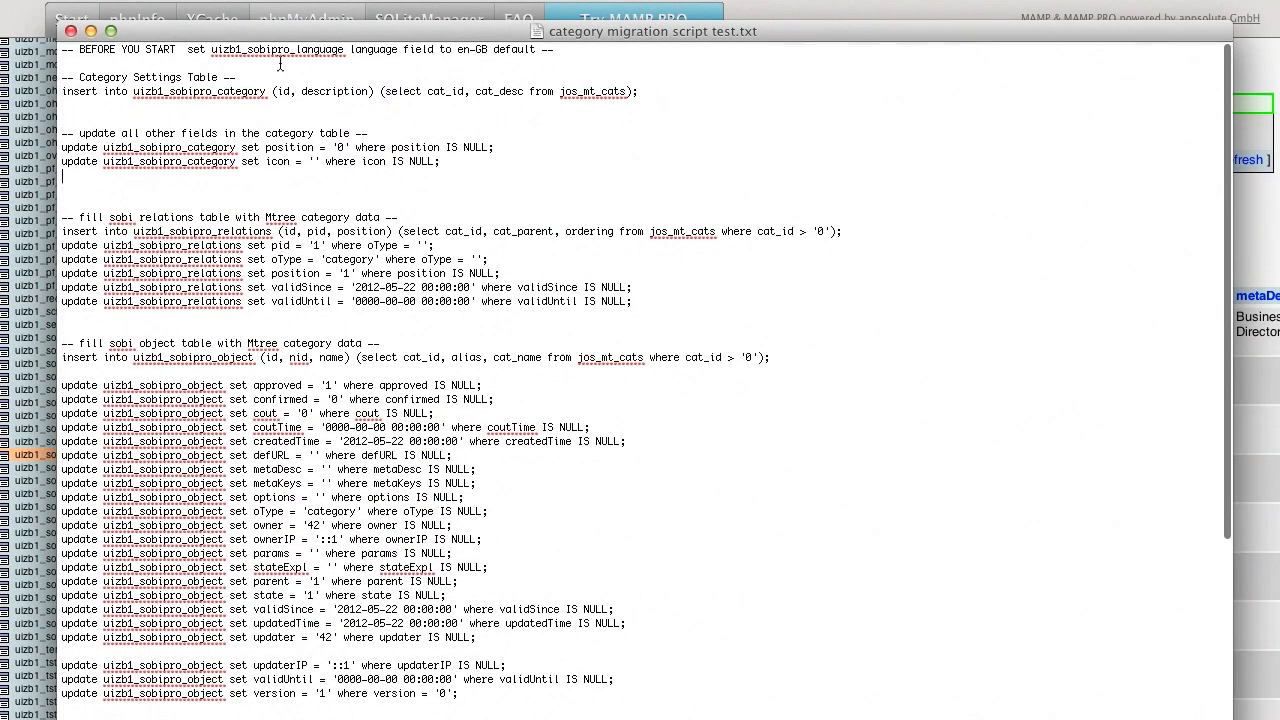
double_click(280, 49)
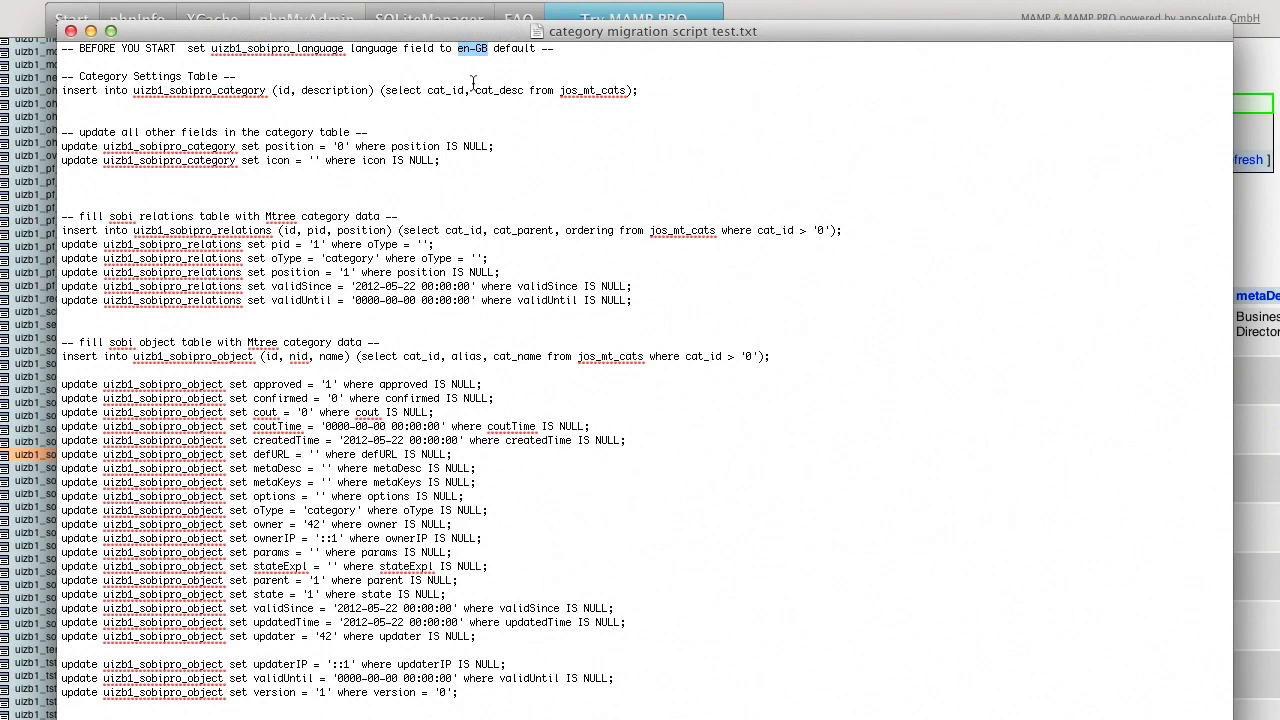
Step: Return to phpMyAdmin and open the structure of the uizb1_sobipro_language table
key(super+Tab)
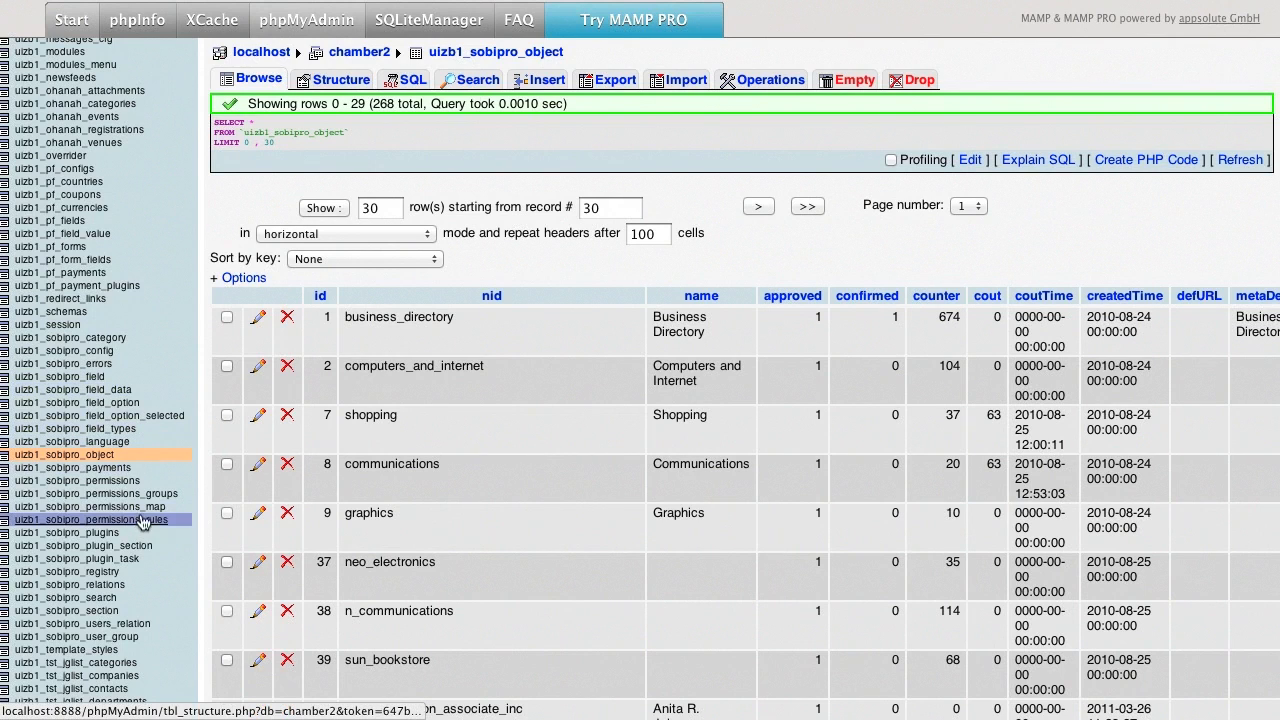
scroll(145, 562, down, 5)
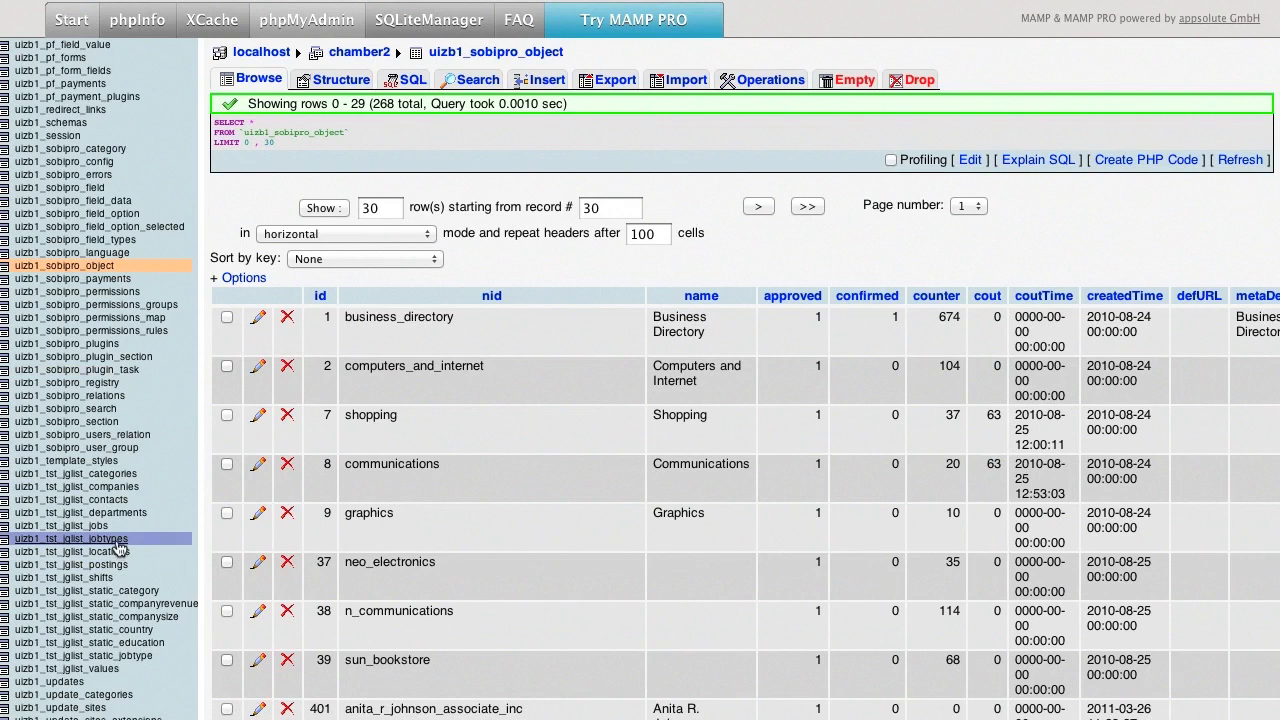
scroll(124, 520, up, 2)
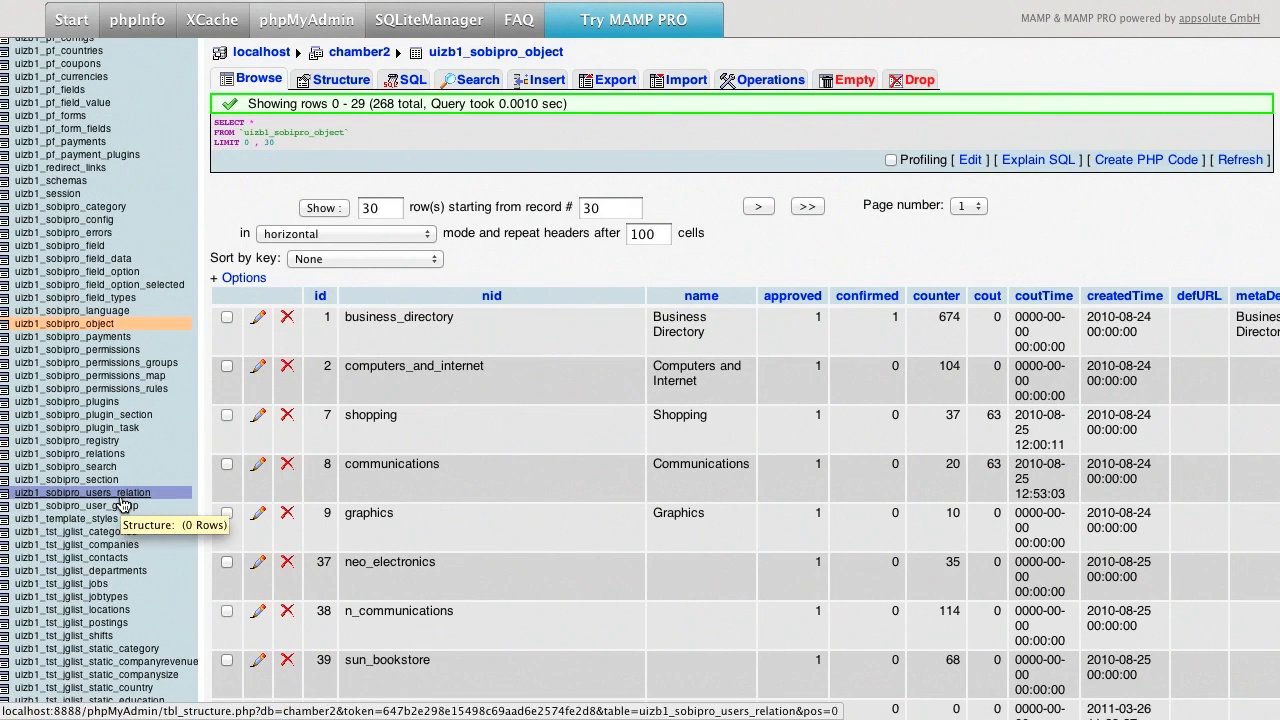
scroll(122, 503, up, 1)
click(123, 318)
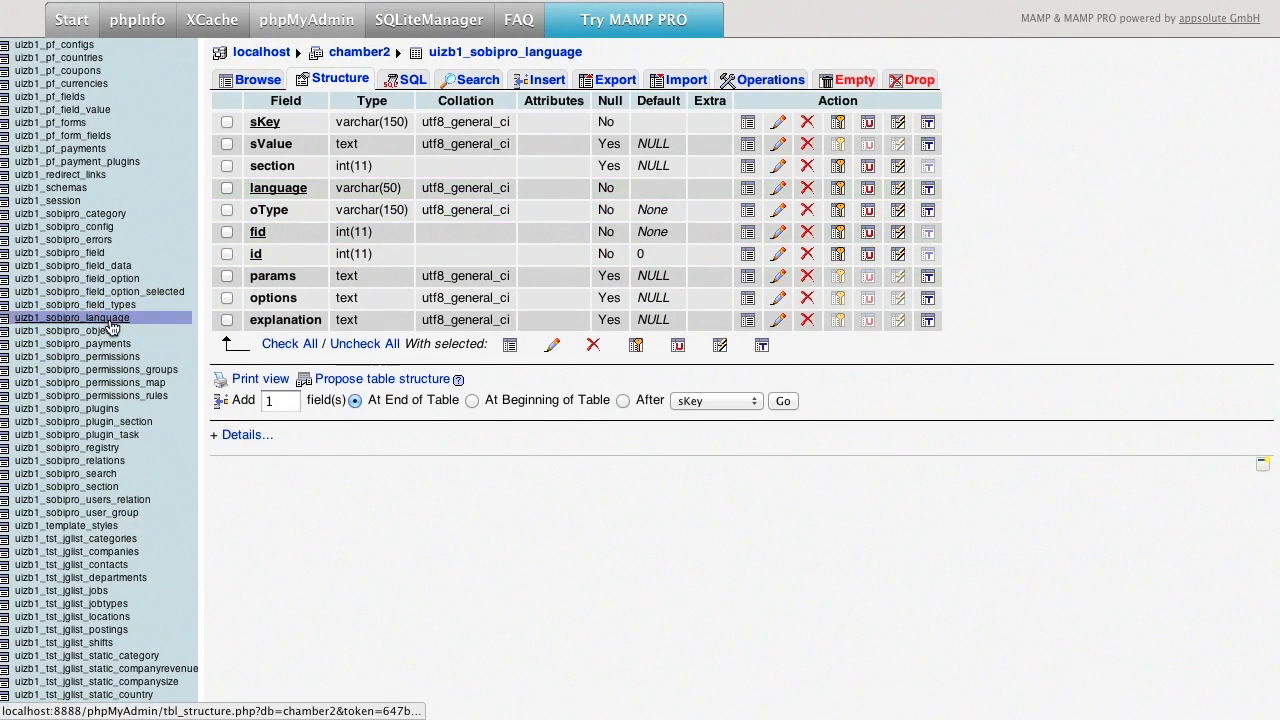
Step: Set the default of the language field in uizb1_sobipro_language to en-GB and save the change
click(779, 190)
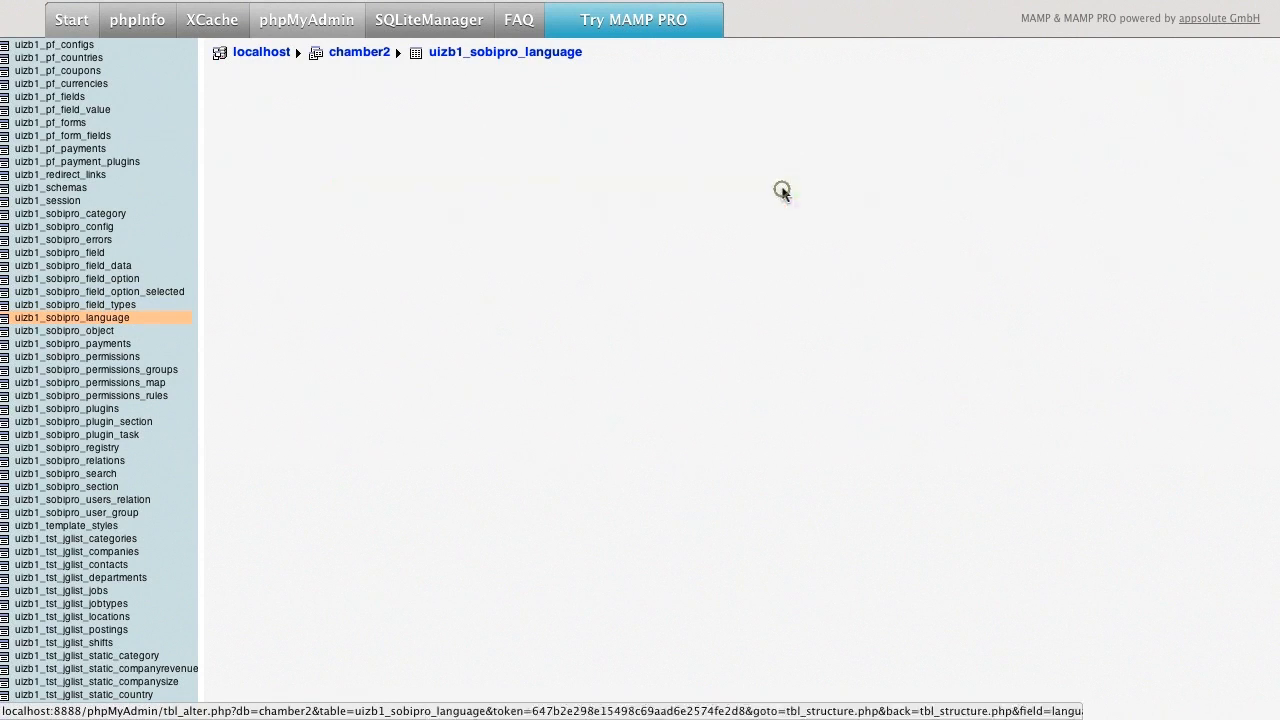
click(652, 127)
text(en-GB)
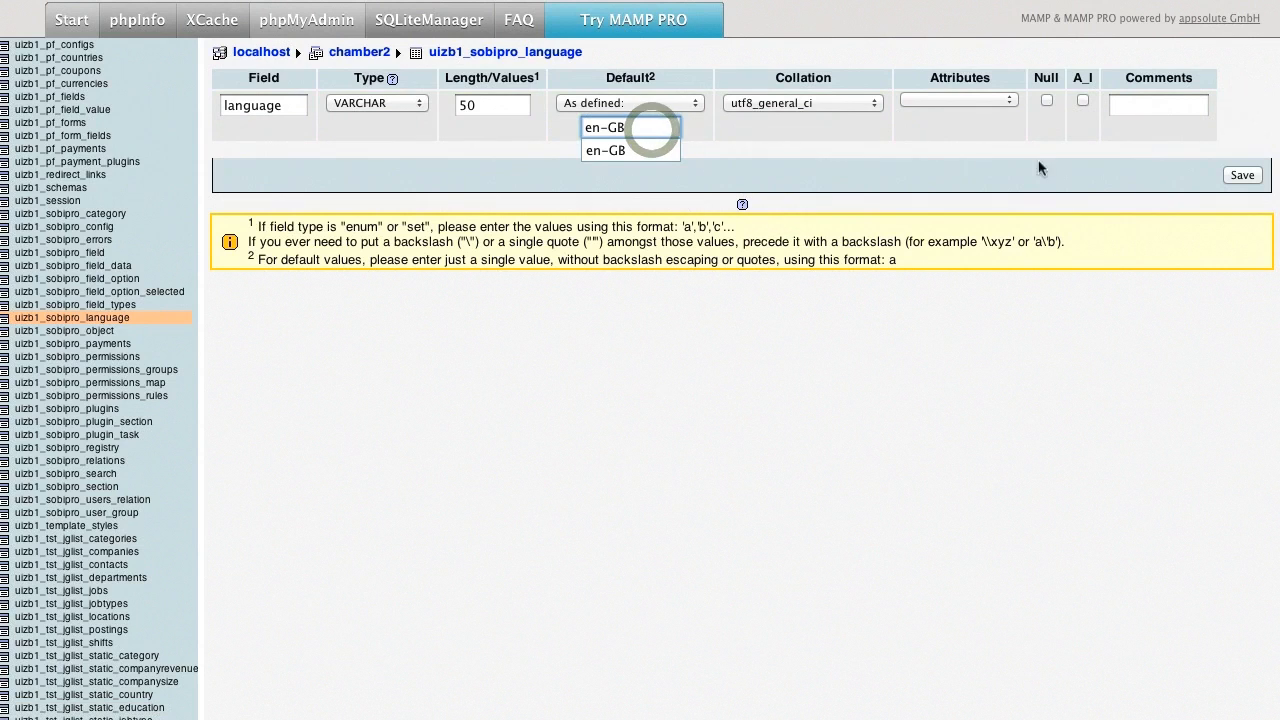
click(1185, 155)
click(1242, 175)
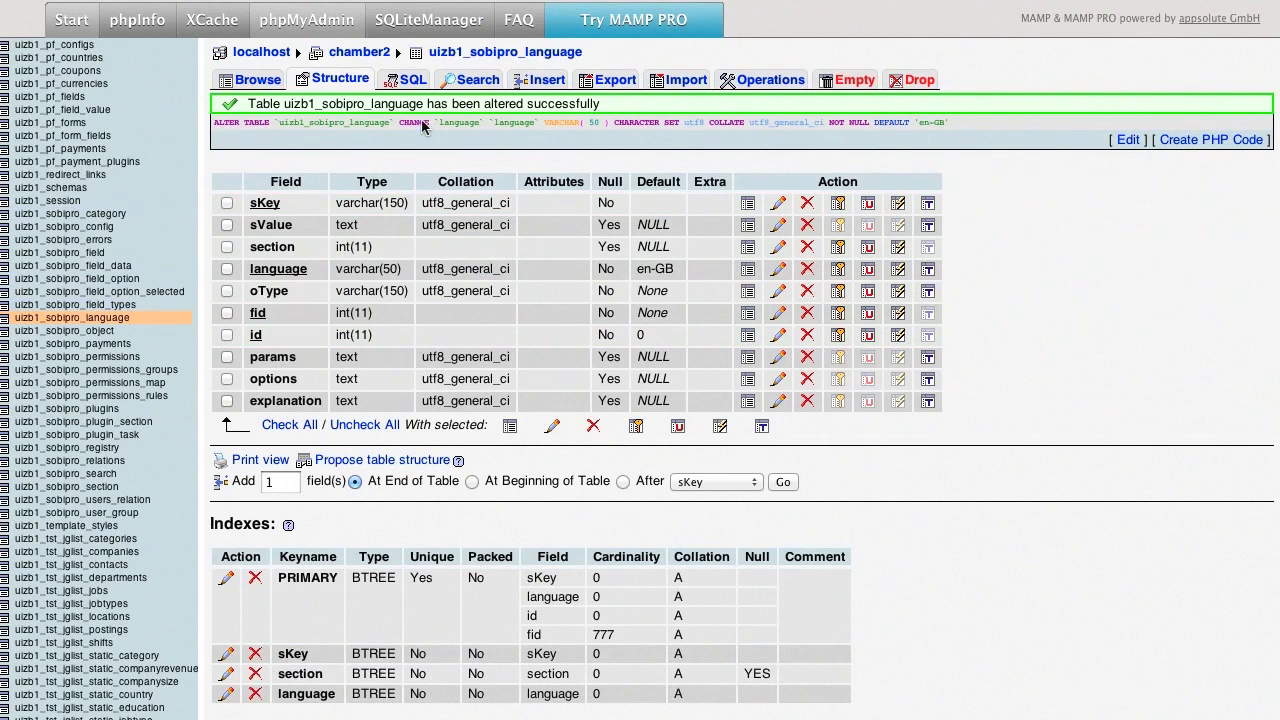
Step: Switch to TextEdit and copy the Category Settings Table statement that inserts cat_id and cat_desc from jos_mt_cats
key(super+Tab)
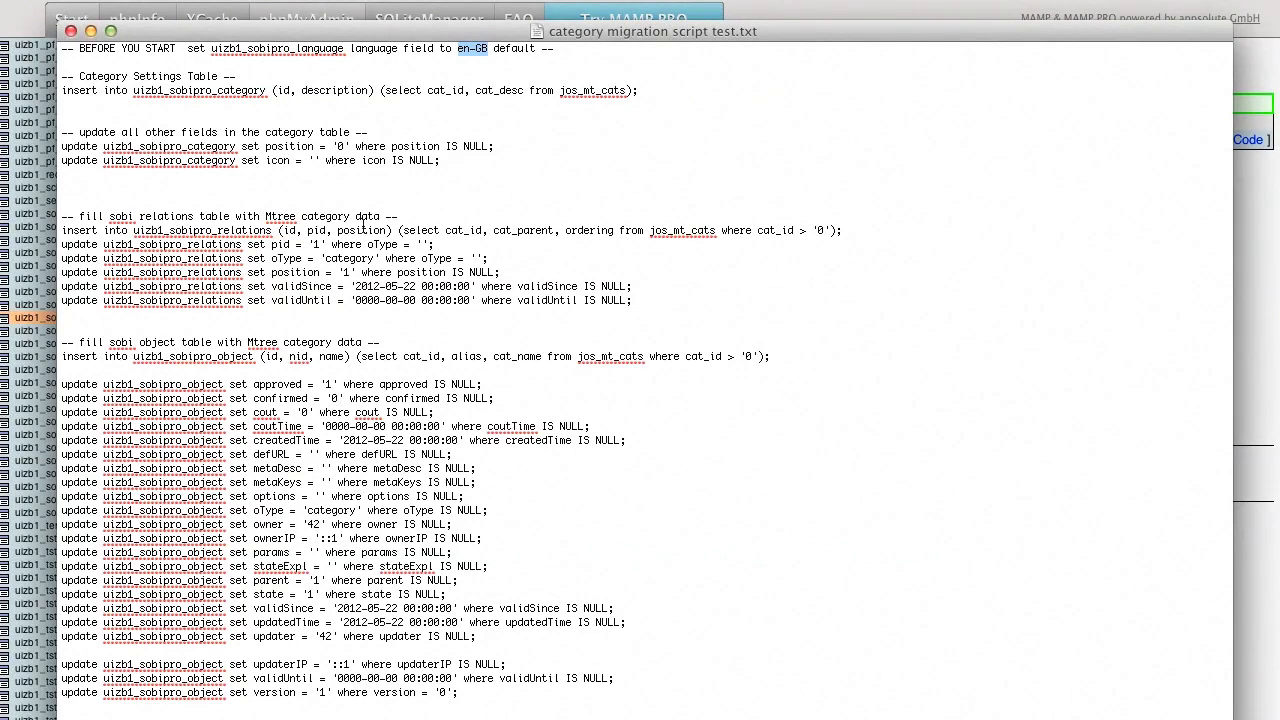
triple_click(174, 91)
key(ctrl+c)
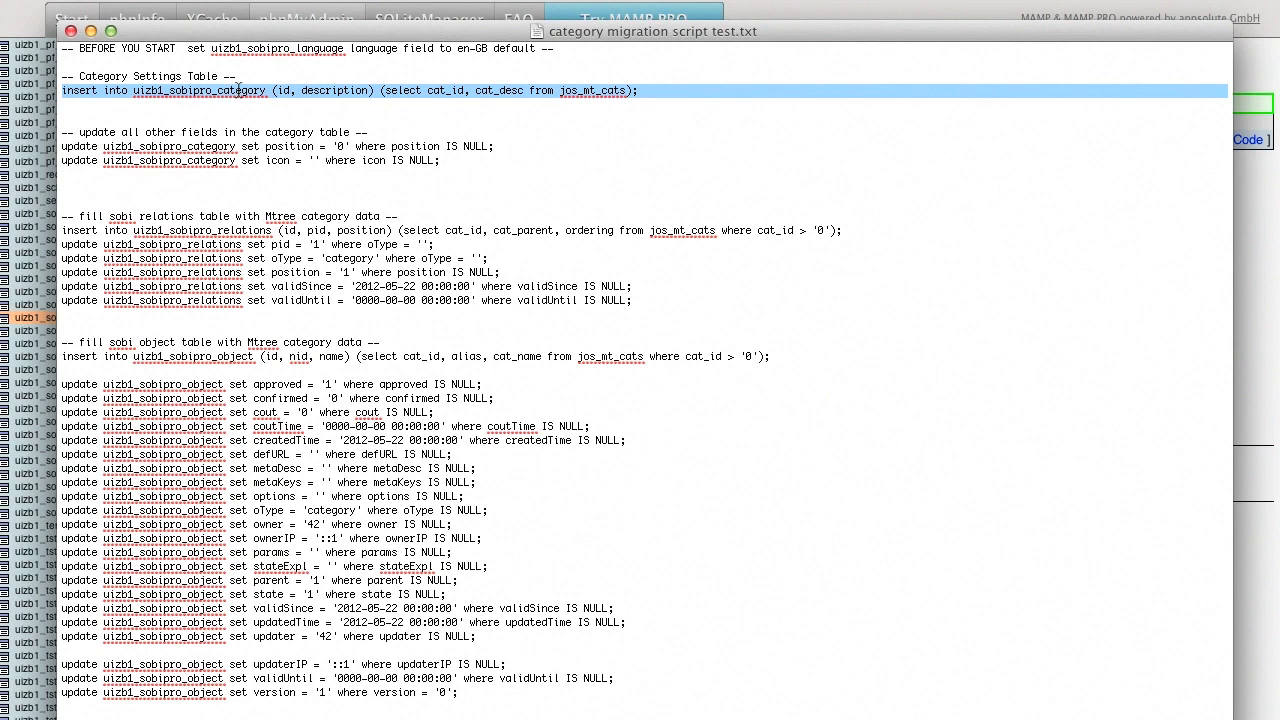
Step: Return to phpMyAdmin, open the uizb1_sobipro_category table and browse its existing rows
click(30, 262)
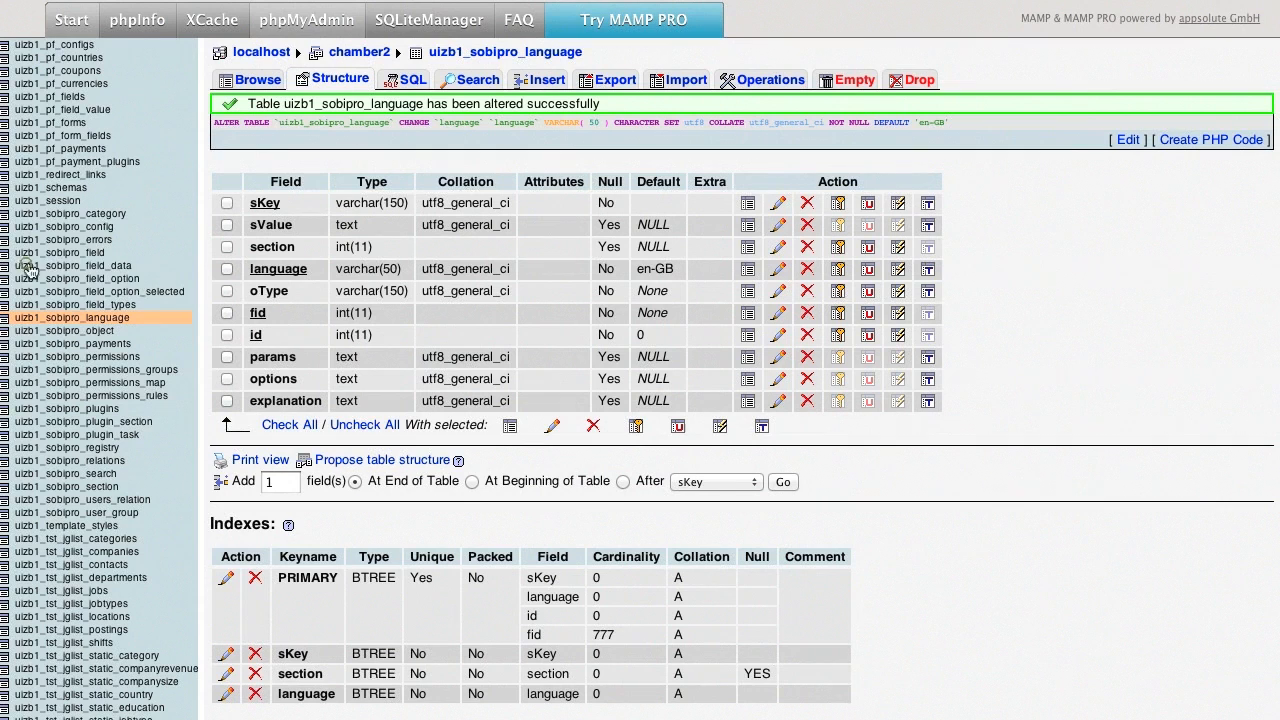
click(100, 213)
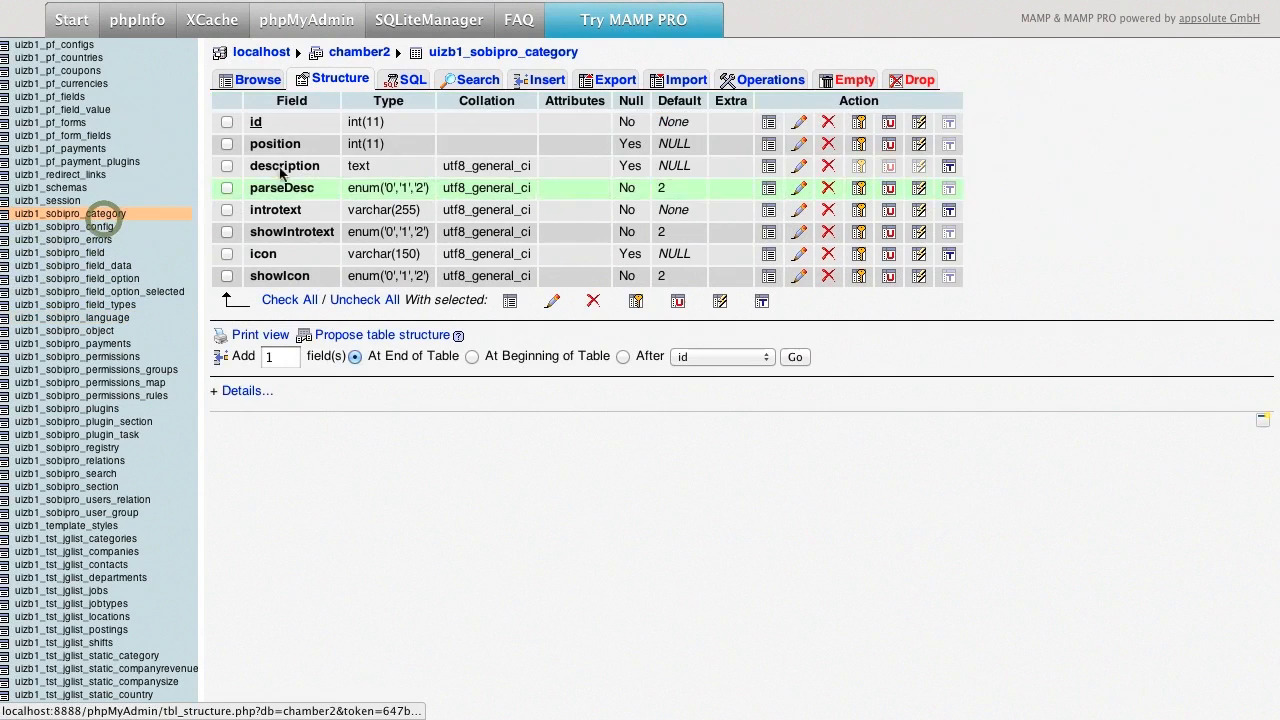
click(259, 80)
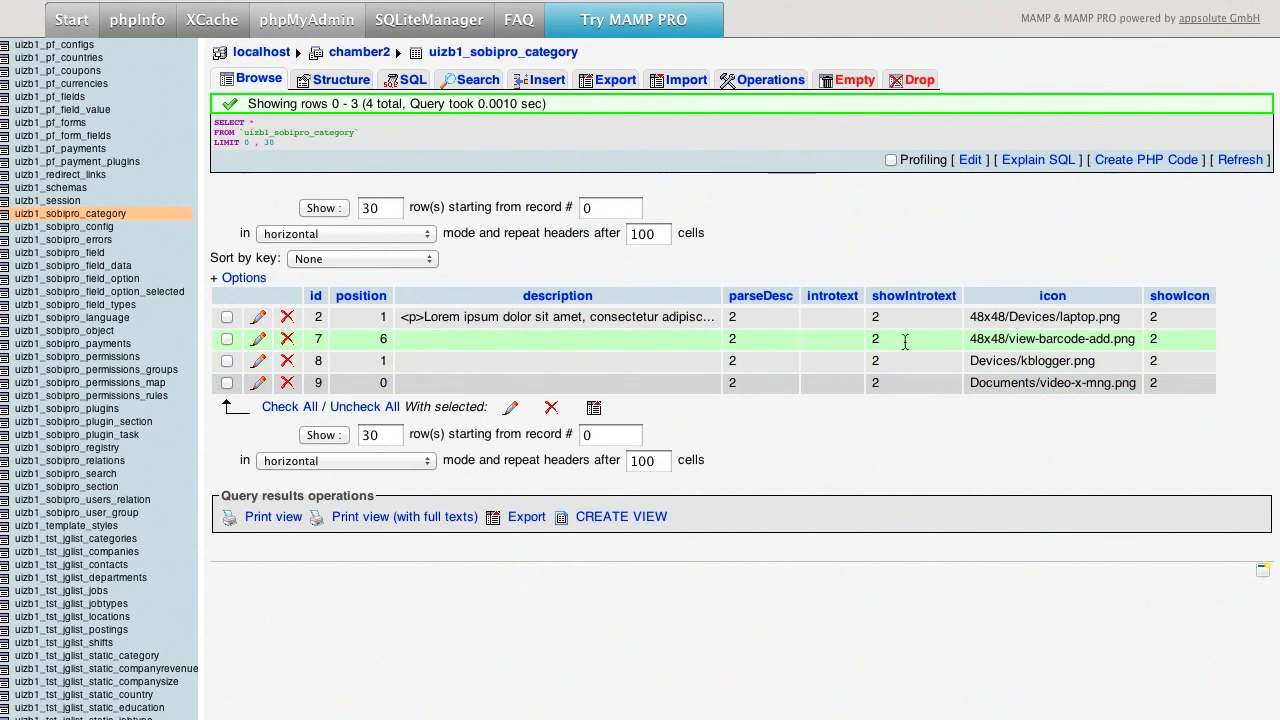
Step: Run the copied SQL that inserts cat_id and cat_desc from jos_mt_cats into uizb1_sobipro_category
click(407, 79)
click(548, 206)
key(ctrl+a)
key(ctrl+v)
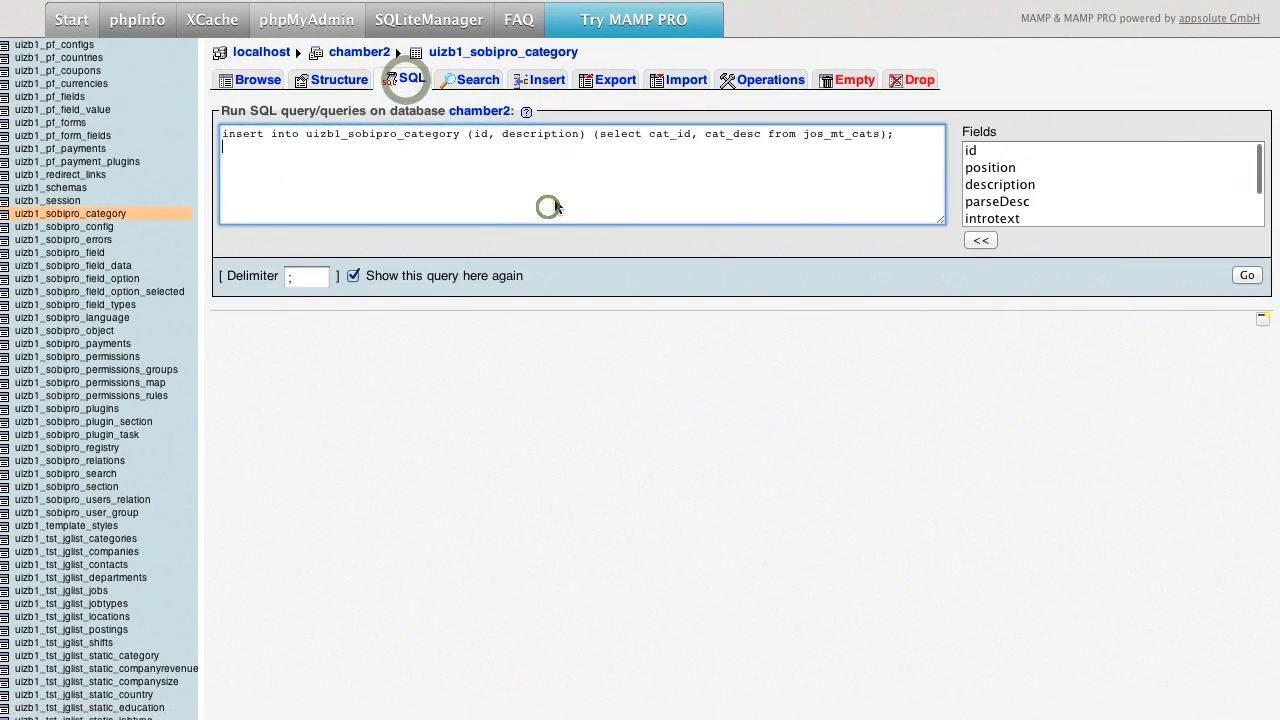
click(1247, 275)
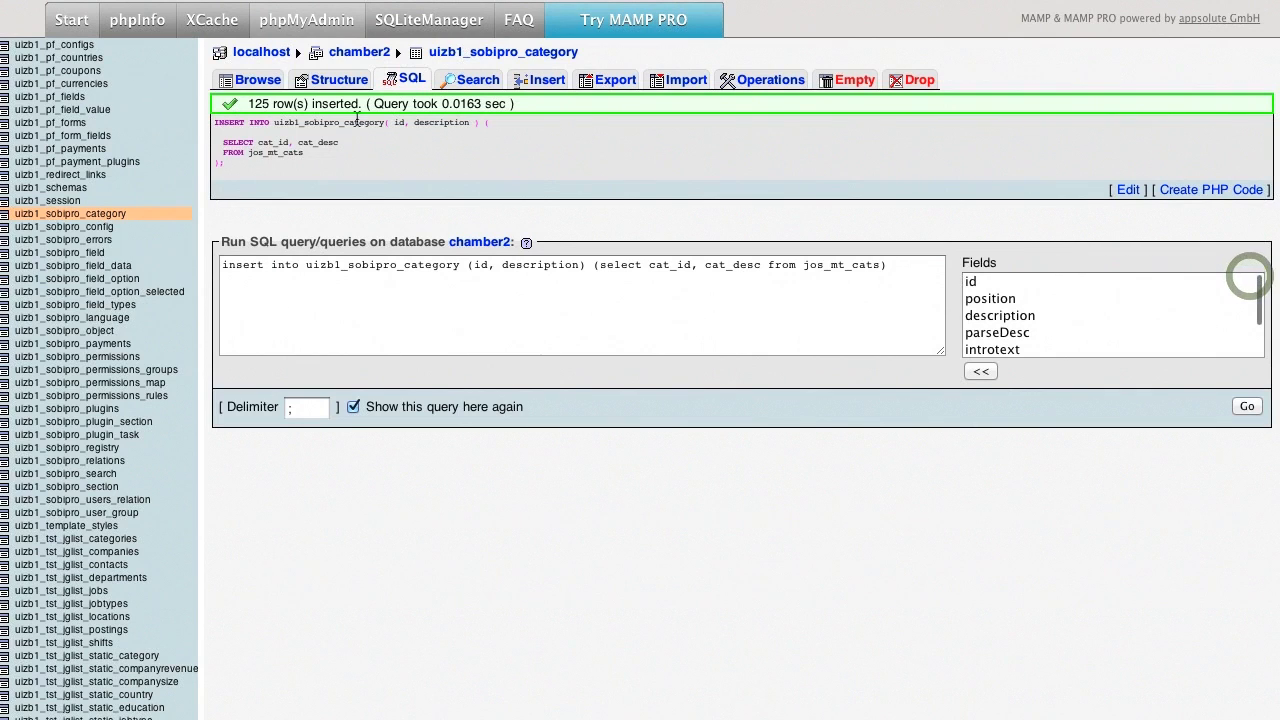
Step: Browse uizb1_sobipro_category and examine the position and icon columns of the inserted categories
click(252, 79)
scroll(397, 261, down, 2)
scroll(397, 261, down, 2)
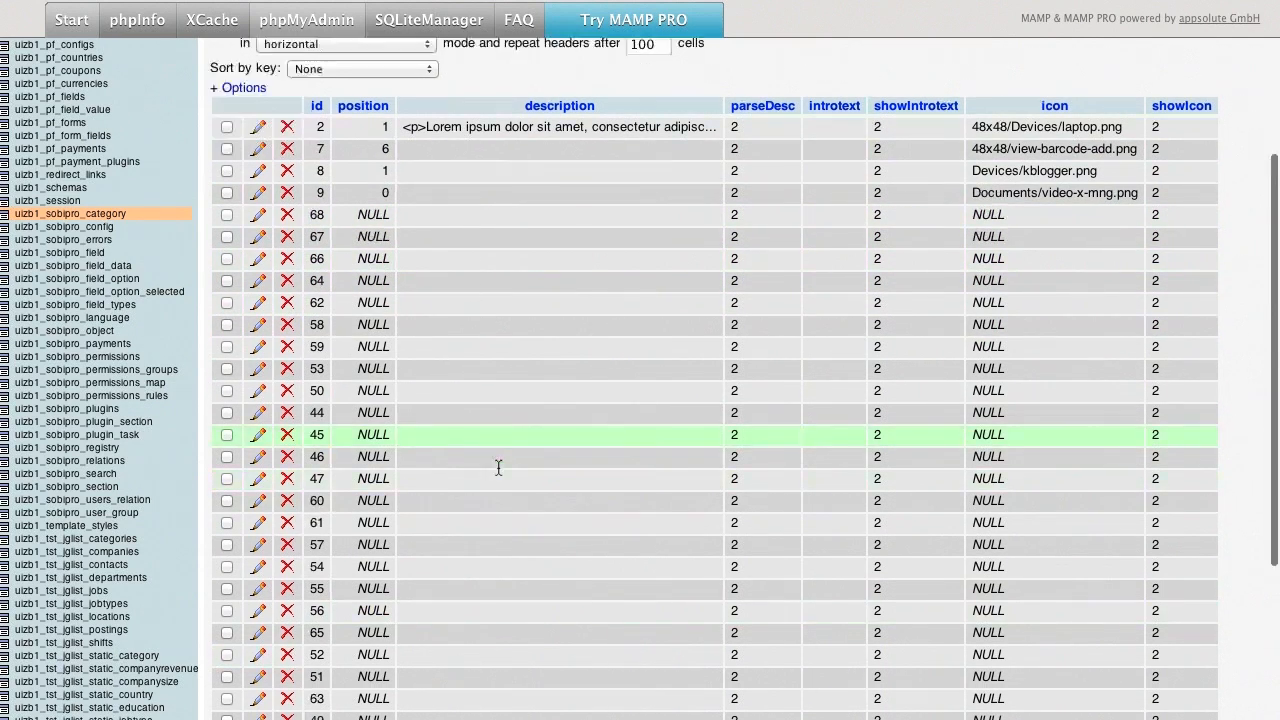
scroll(497, 468, down, 5)
scroll(497, 468, up, 6)
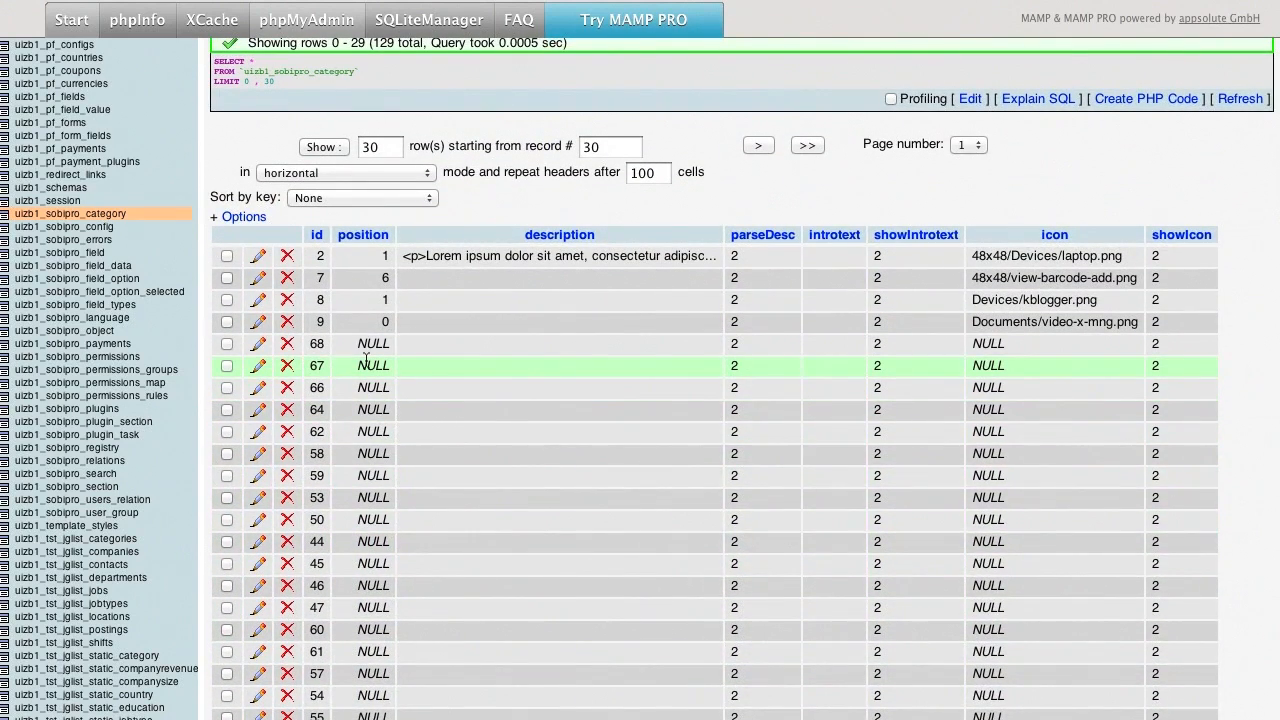
Step: Switch to TextEdit and copy the "update all other fields in the category table" block
key(super+Tab)
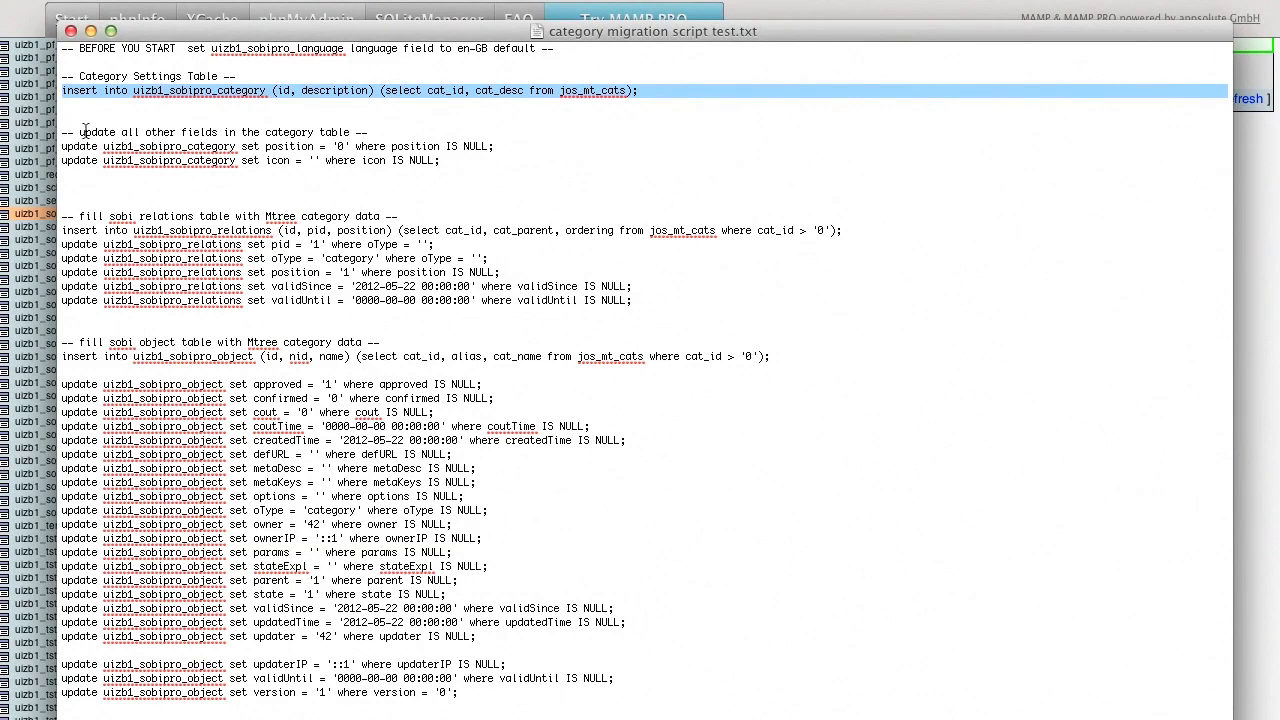
drag(66, 133, 482, 158)
key(super+c)
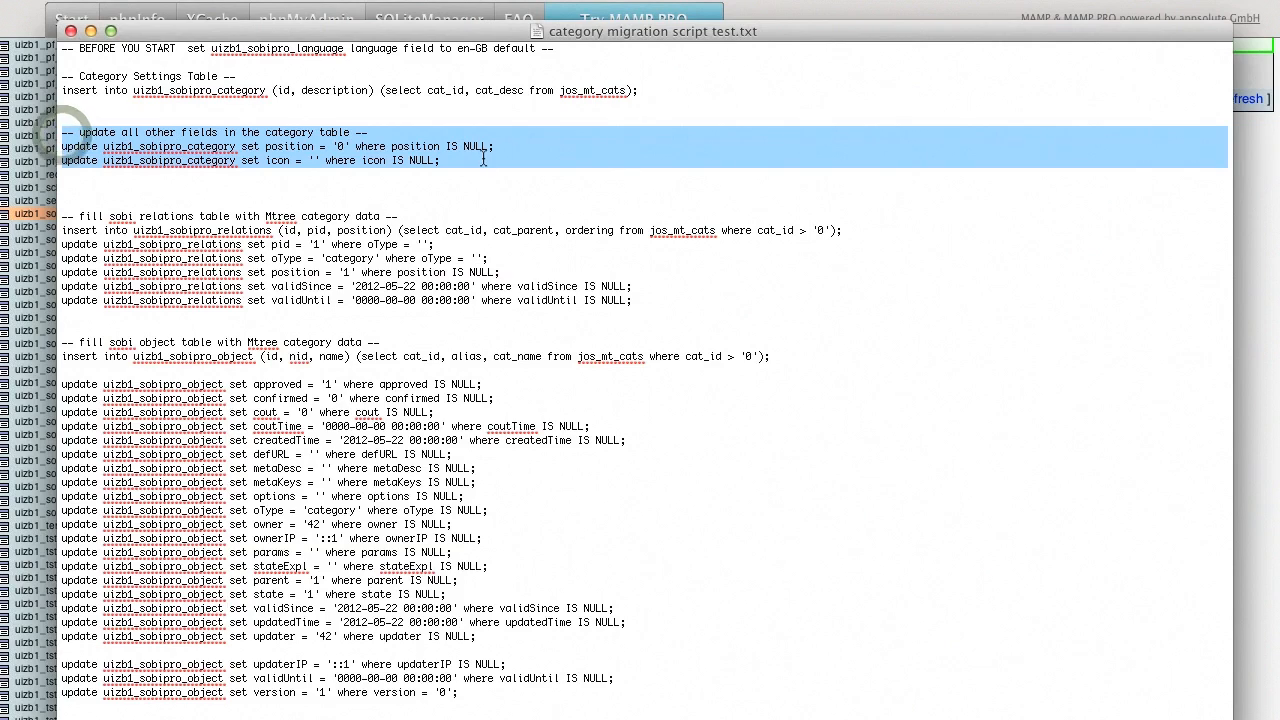
Step: Return to phpMyAdmin and run the copied updates, setting NULL positions to '0' and NULL icons to empty in uizb1_sobipro_category
key(super+Tab)
scroll(483, 163, up, 2)
click(335, 79)
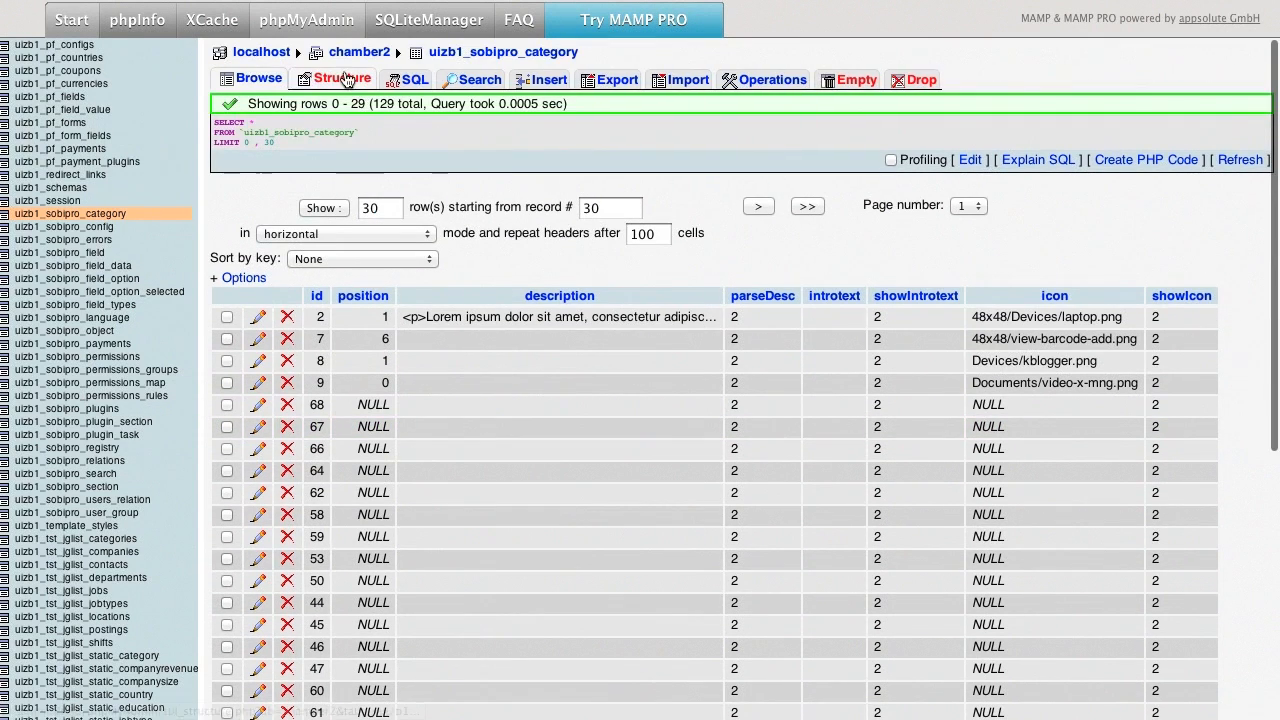
click(405, 79)
click(506, 195)
key(super+v)
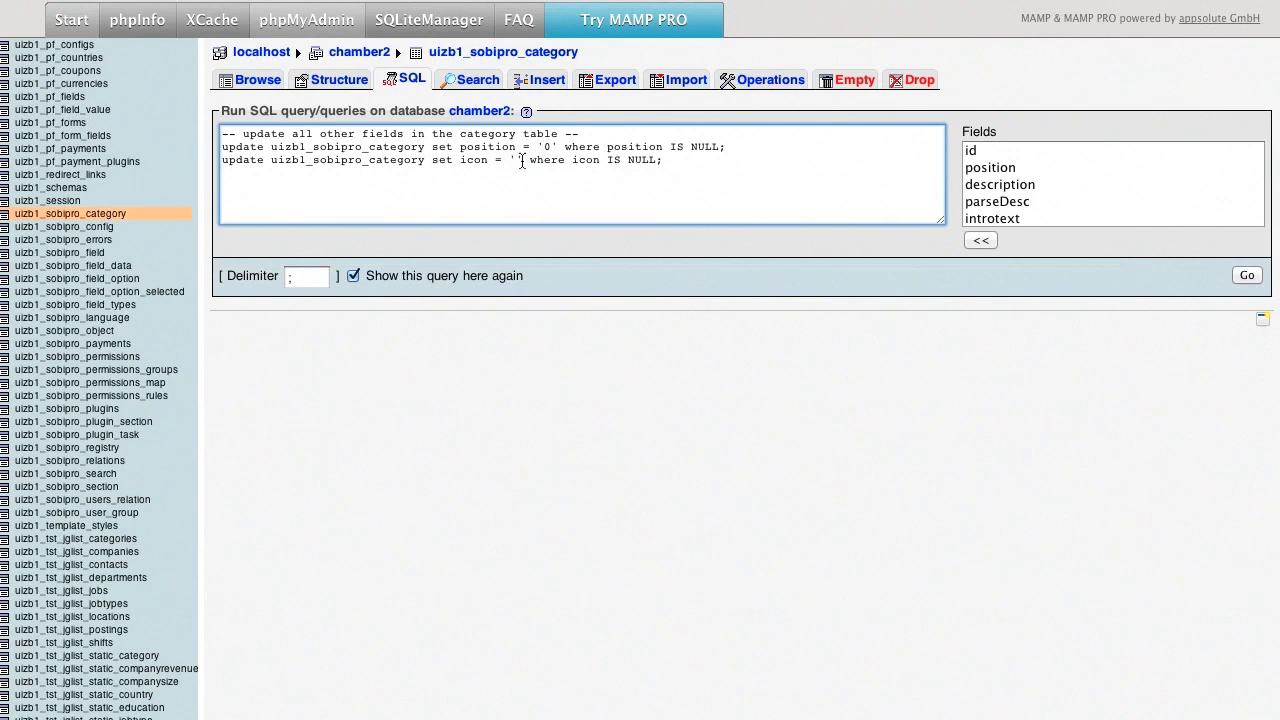
click(1245, 275)
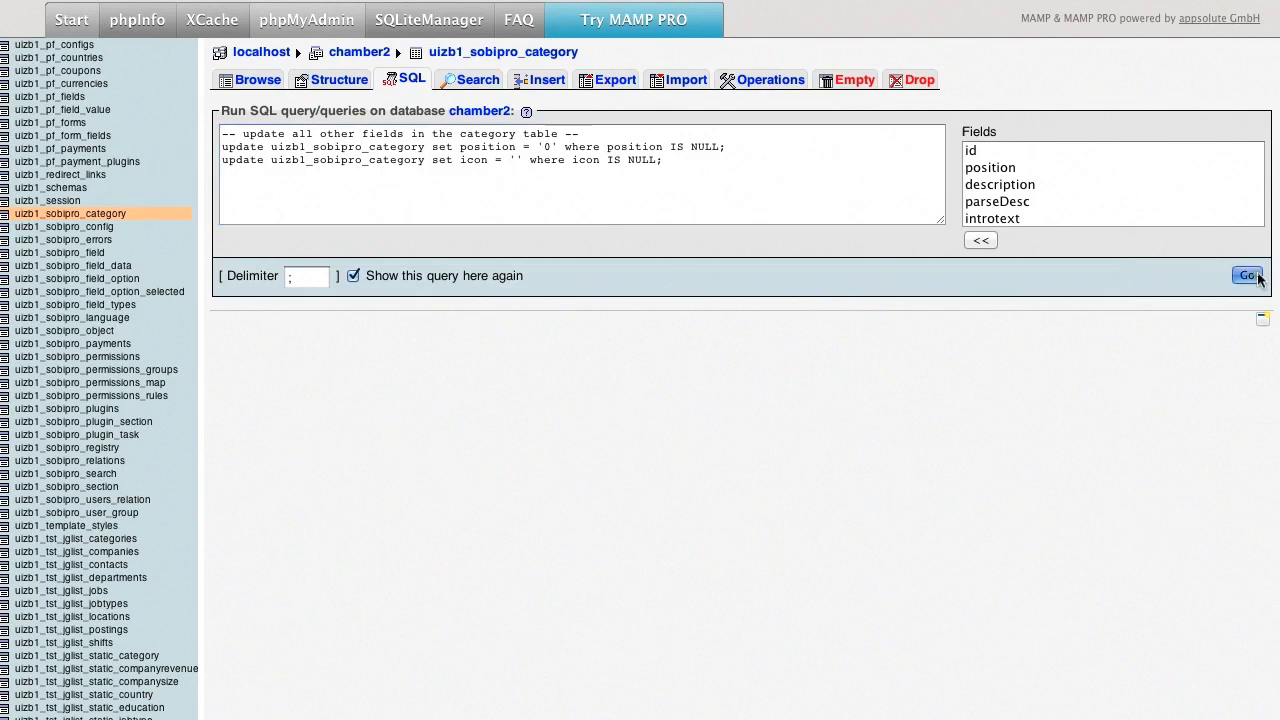
Step: Browse uizb1_sobipro_category again and check the updated position and icon values down the rows
click(333, 79)
click(260, 79)
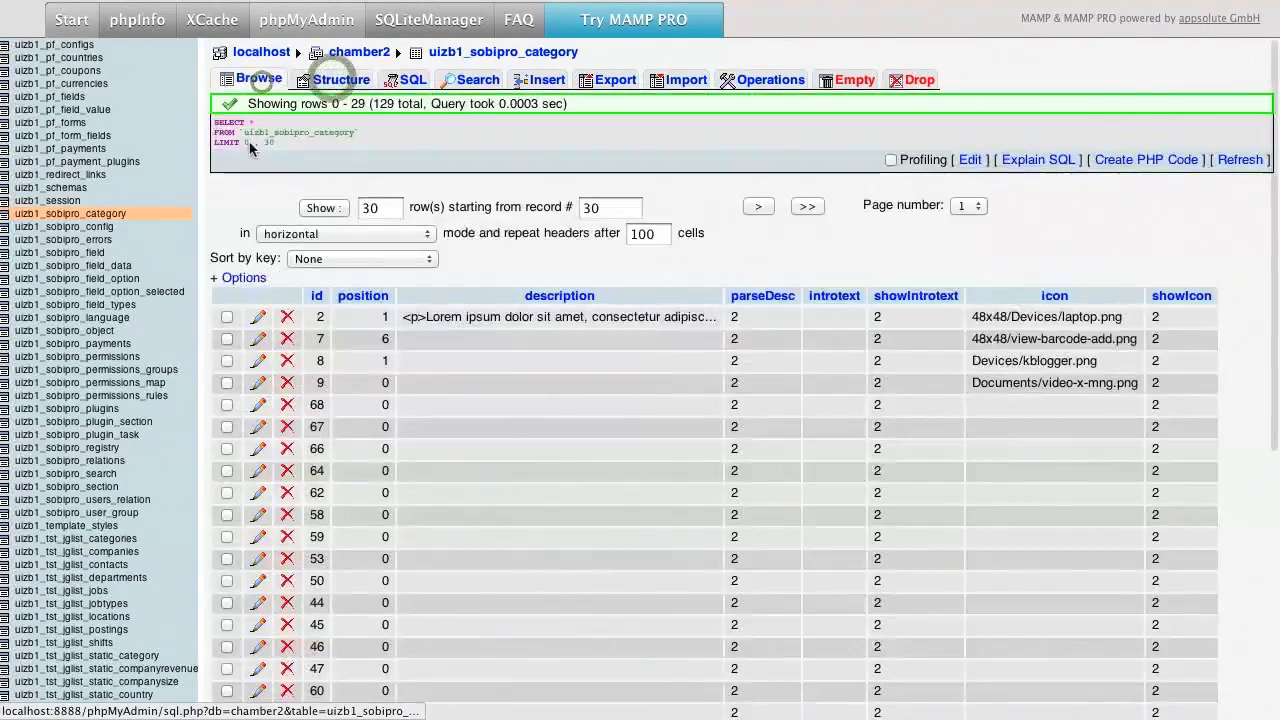
scroll(510, 257, down, 10)
scroll(937, 381, up, 10)
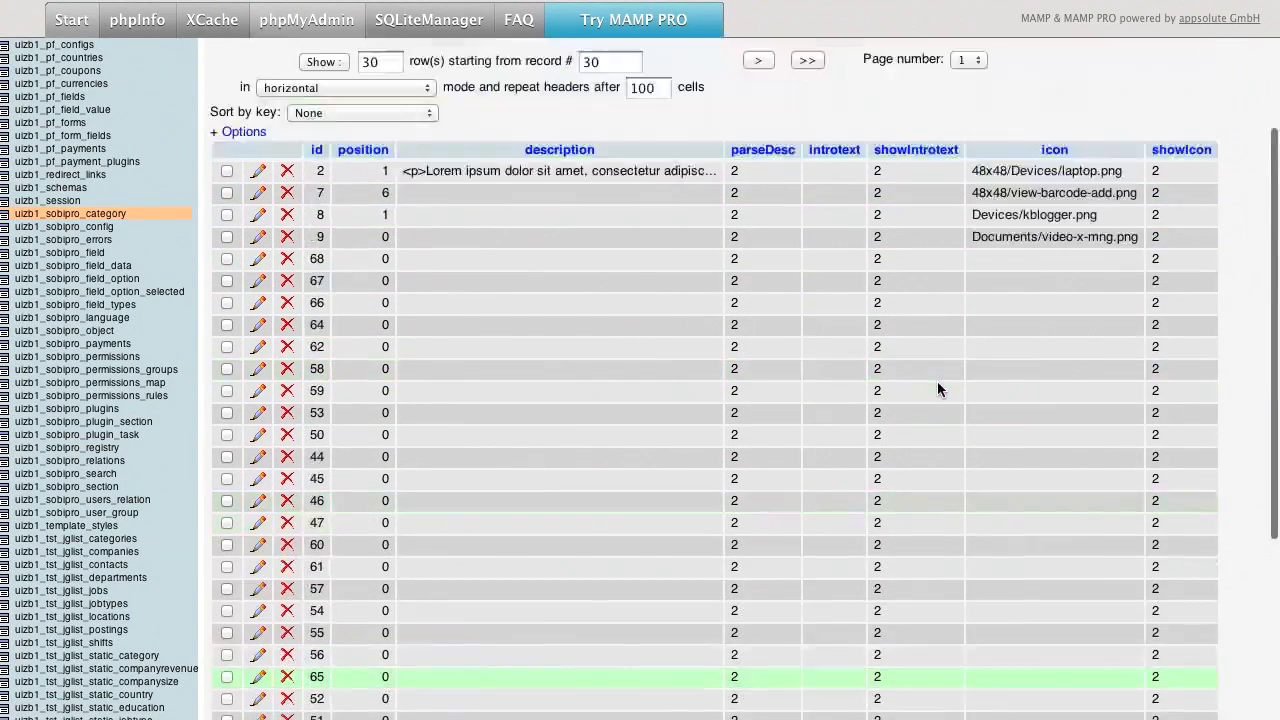
scroll(1017, 546, down, 9)
scroll(1017, 546, up, 10)
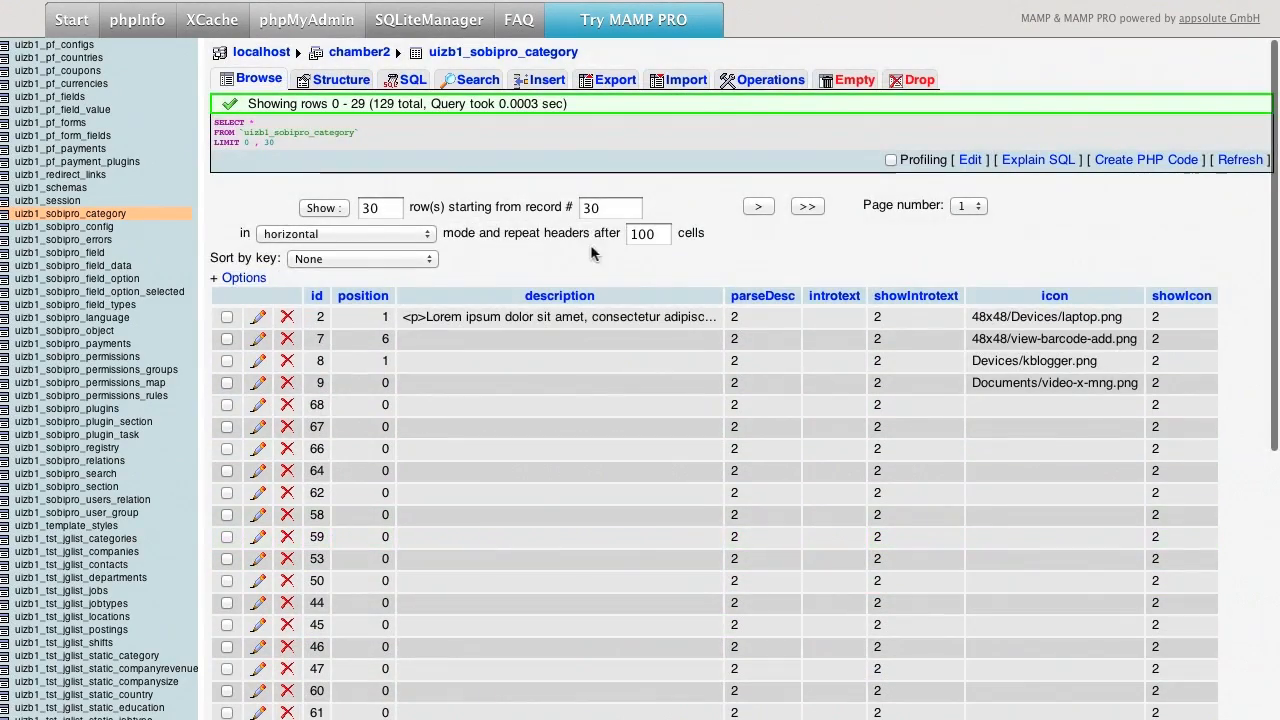
Step: Switch to TextEdit and copy the whole "fill sobi relations table with Mtree category data" block
key(super+Tab)
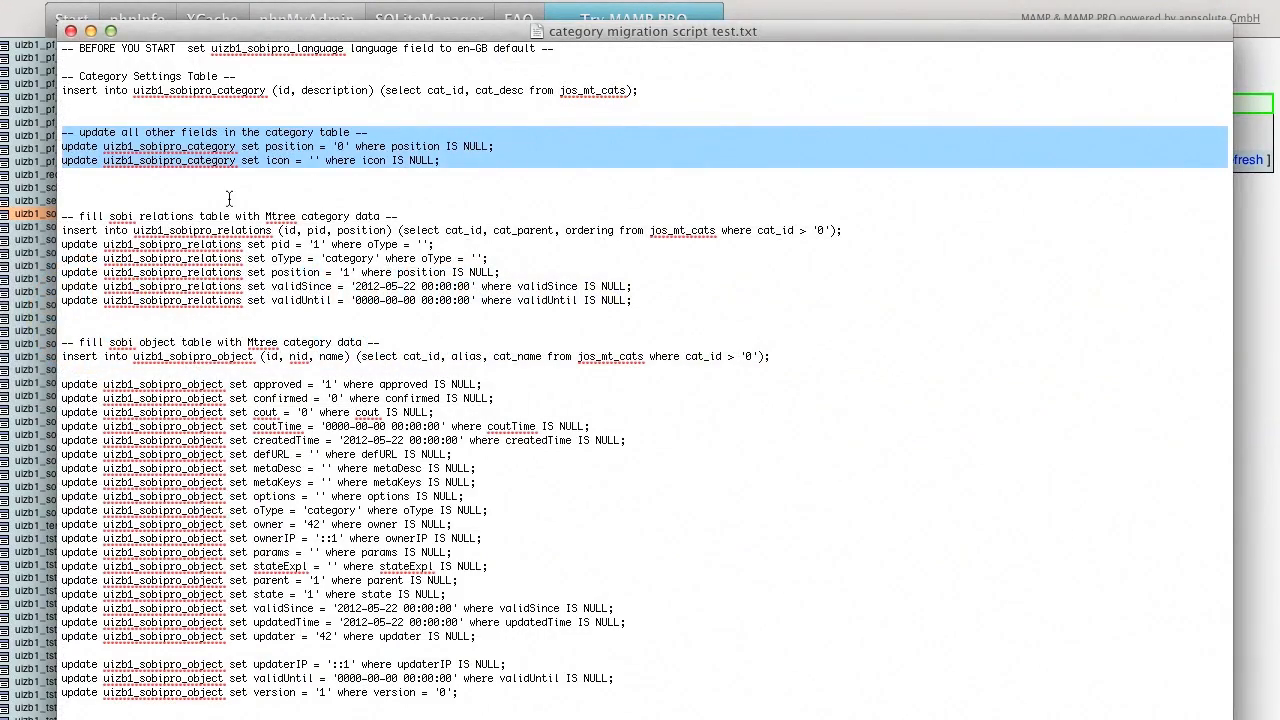
click(196, 192)
drag(64, 218, 671, 305)
key(super+c)
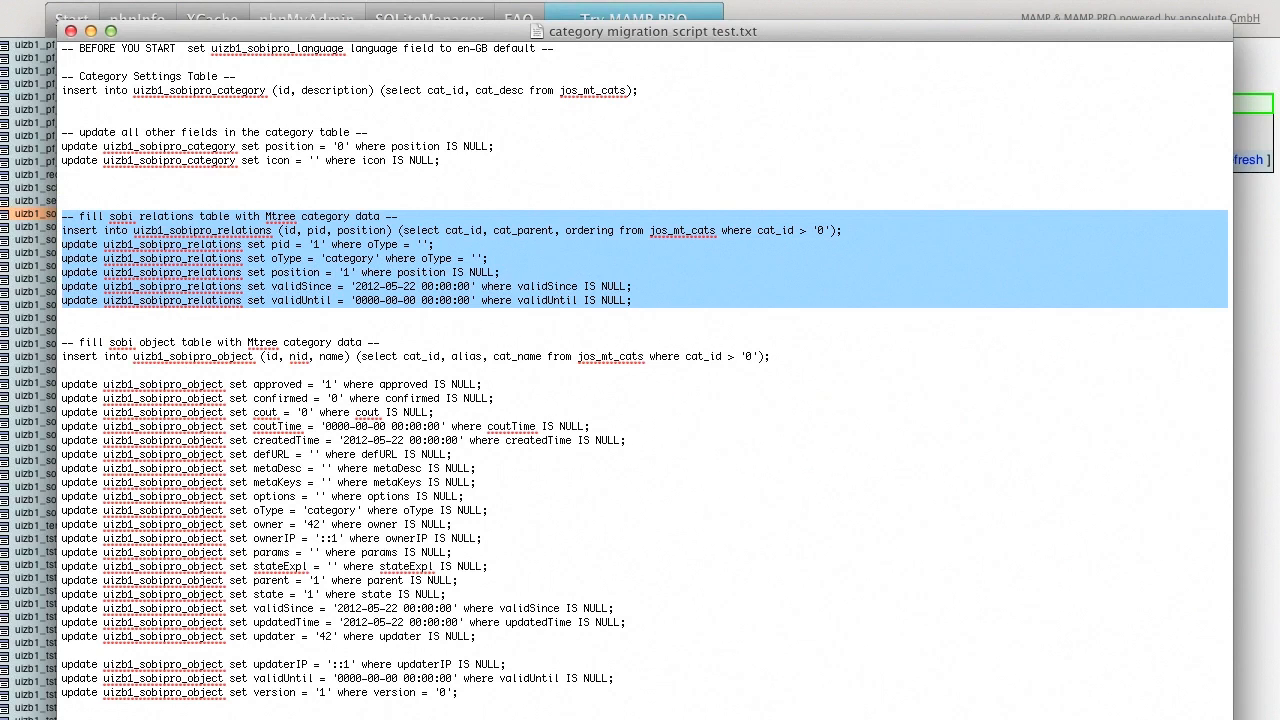
Step: Return to phpMyAdmin and run the copied SQL filling uizb1_sobipro_relations with the Mosets Tree categories, pid '1' and oType 'category'
key(super+Tab)
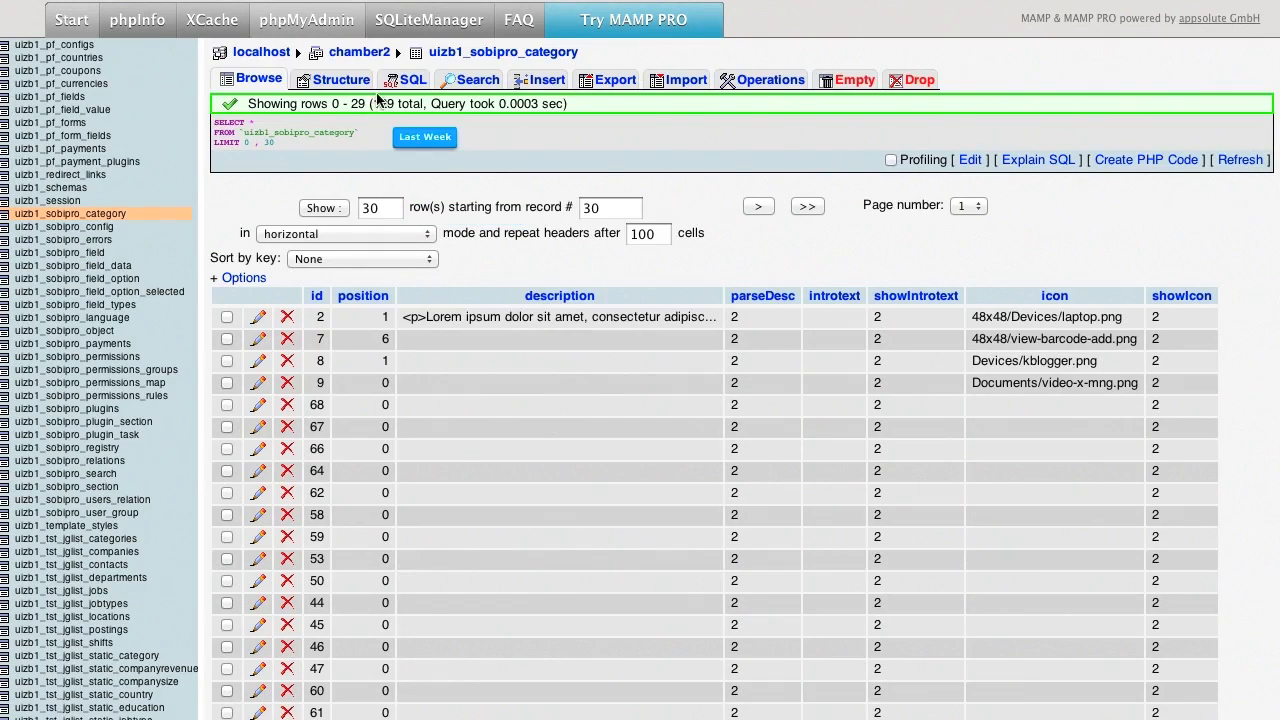
click(400, 80)
key(super+Tab)
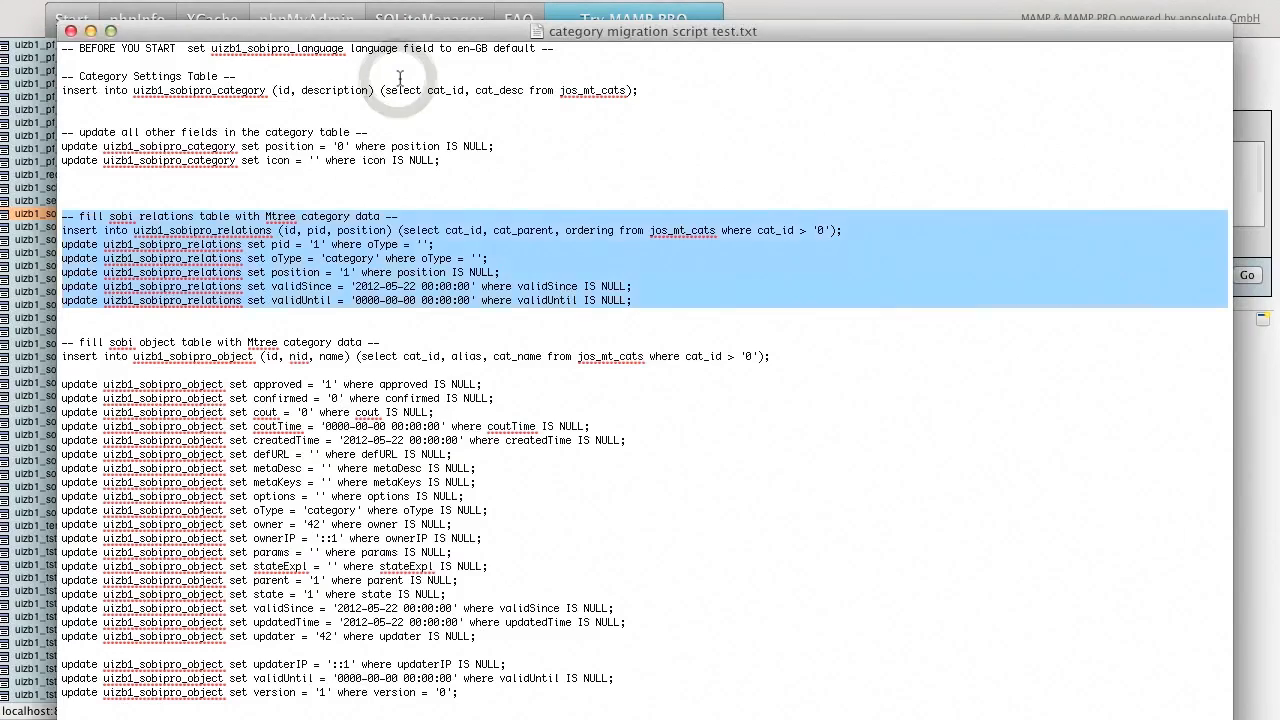
key(super+Tab)
click(354, 157)
key(super+a)
key(super+v)
click(1247, 275)
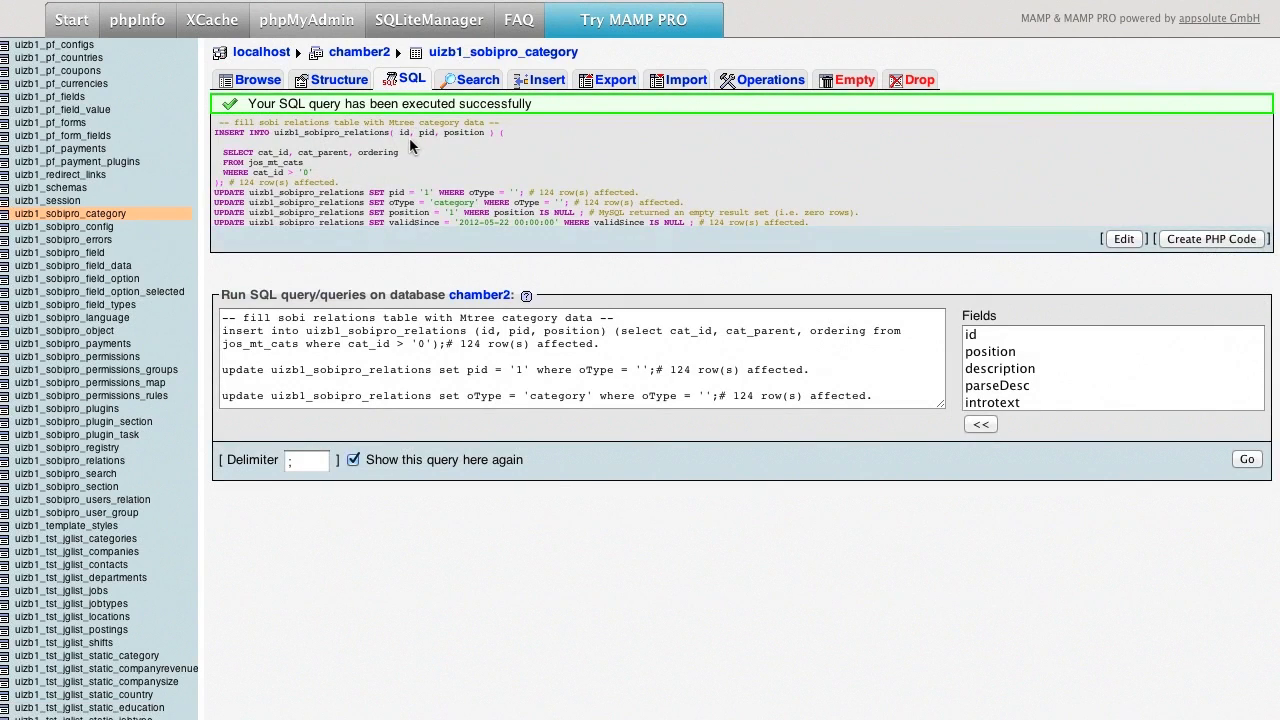
Step: Switch to TextEdit and read the script section that fills the sobi object table with Mtree category data
key(super+Tab)
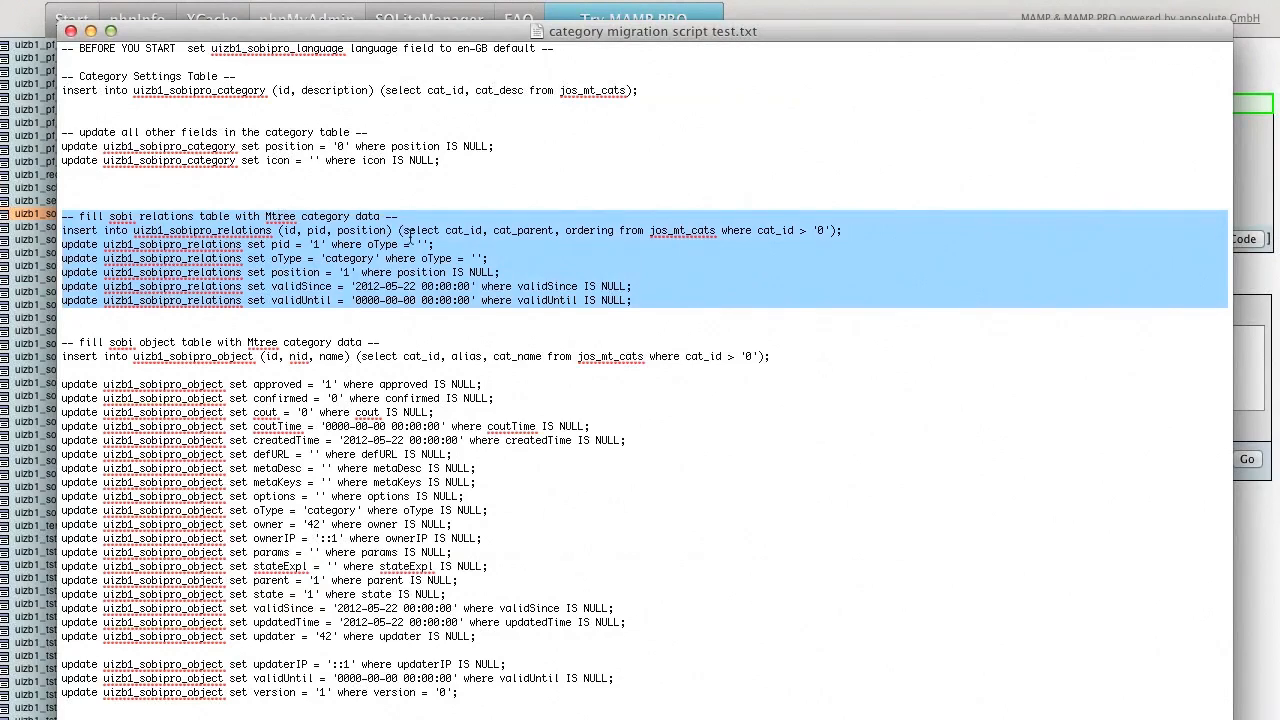
scroll(436, 281, down, 3)
scroll(108, 306, down, 3)
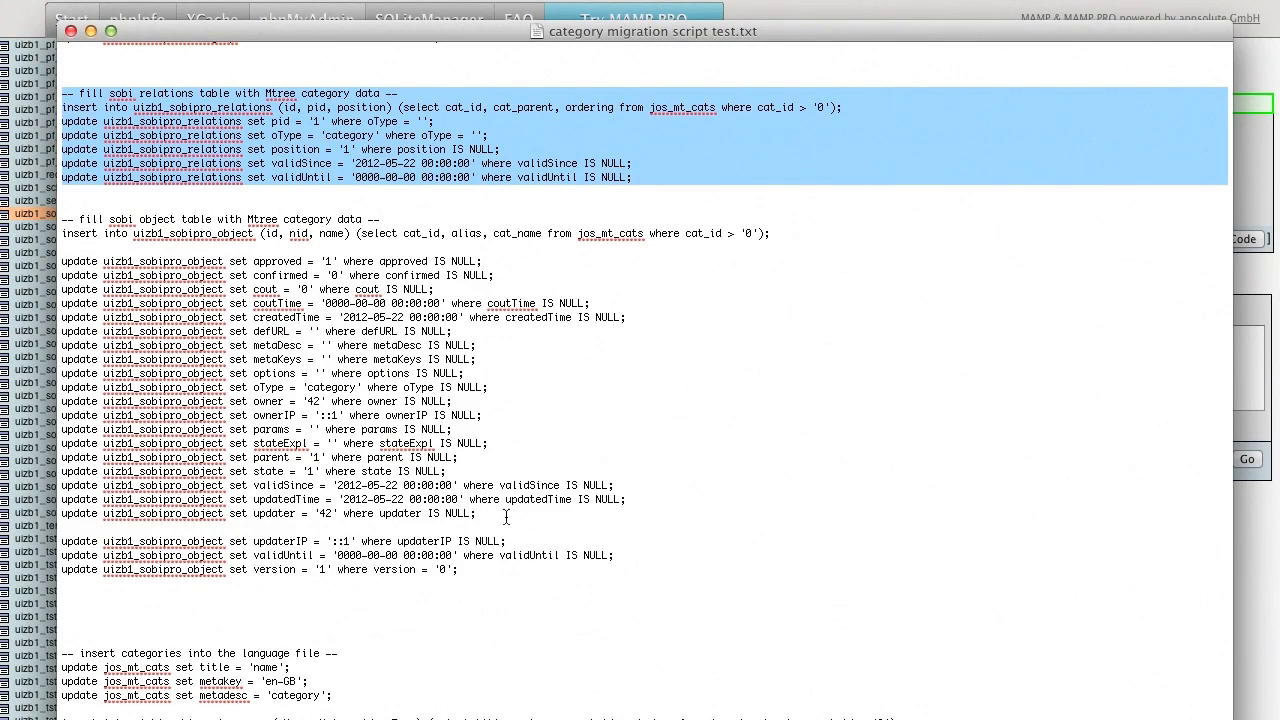
Step: Return to phpMyAdmin, browse the uizb1_sobipro_object table and look across its columns from nid to validUntil
key(super+Tab)
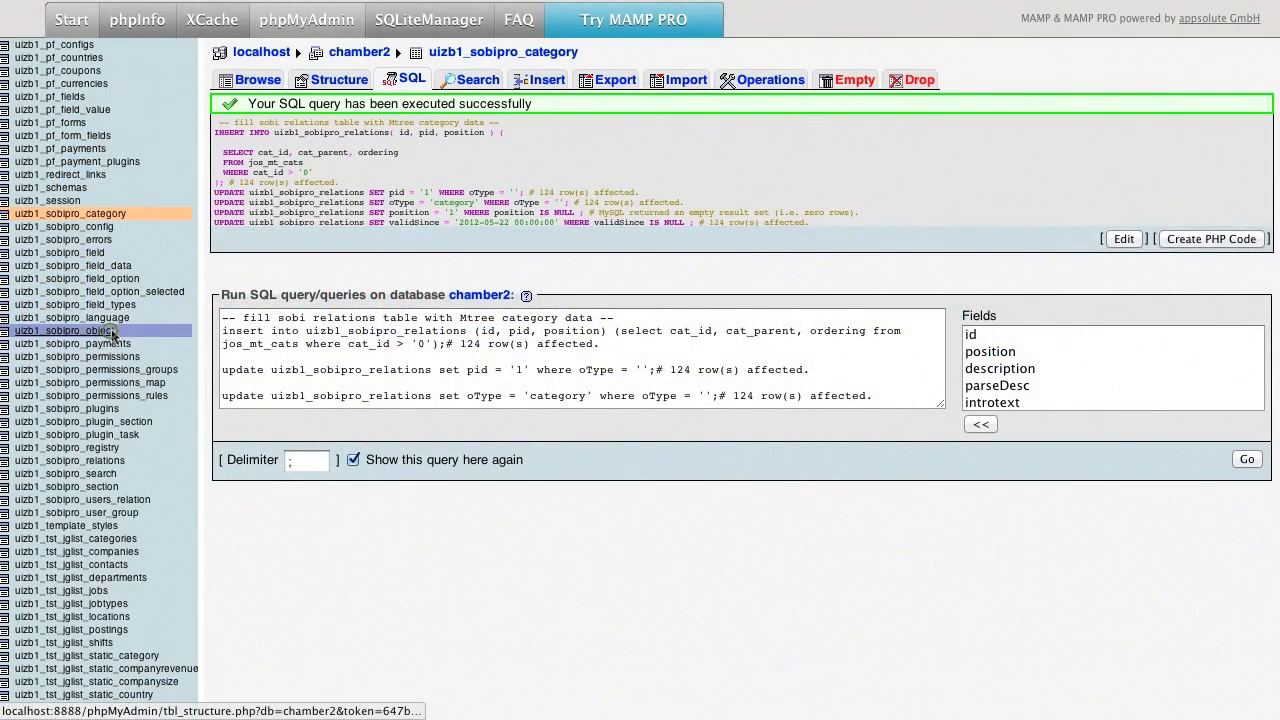
click(112, 335)
click(258, 79)
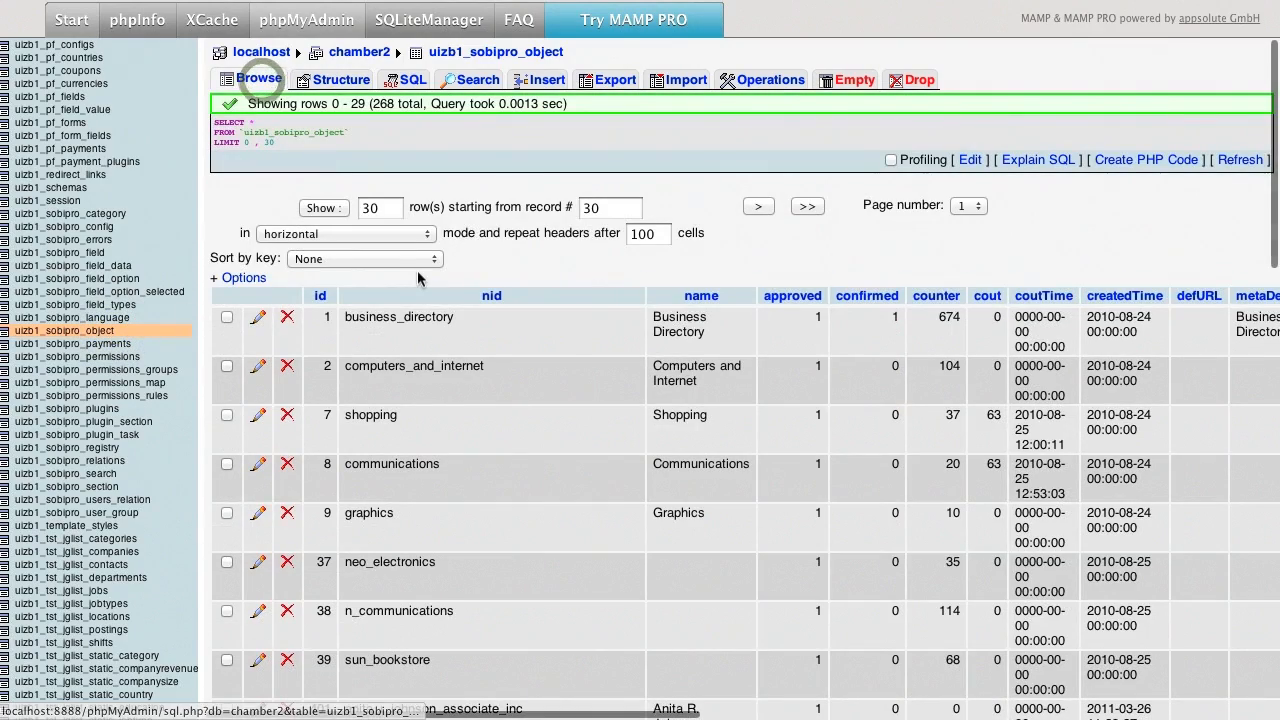
scroll(900, 310, right, 10)
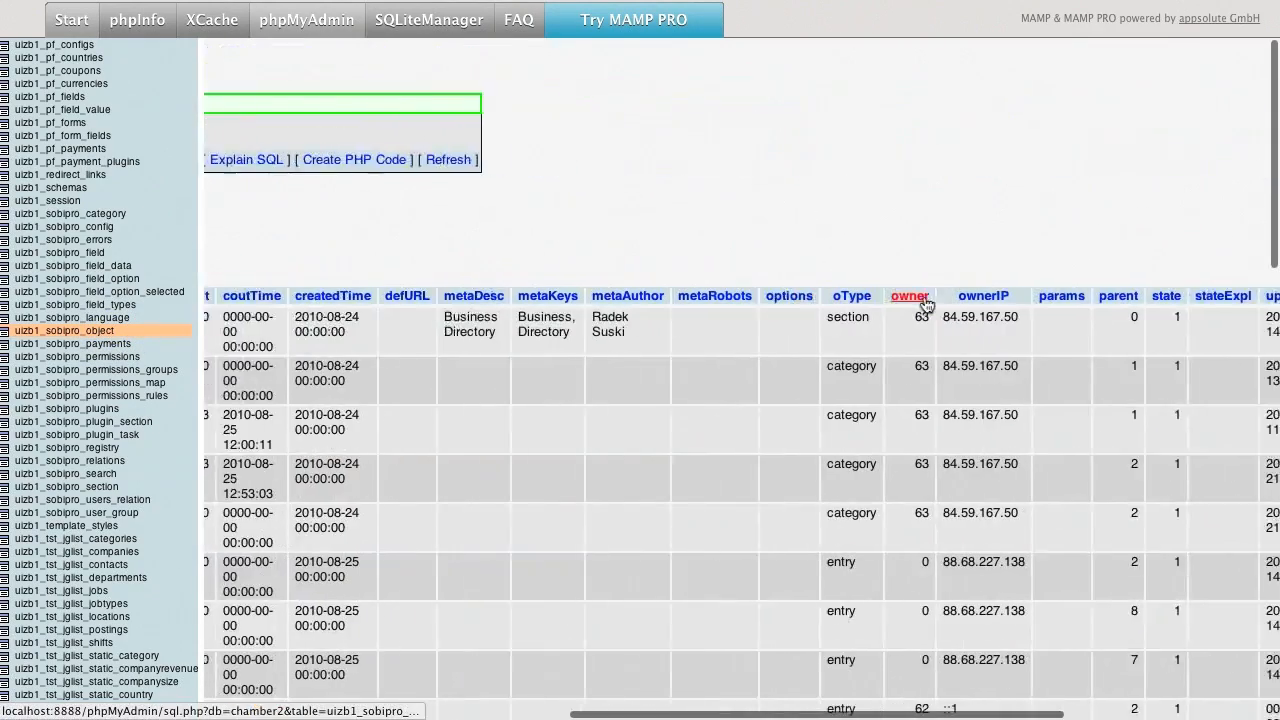
scroll(925, 305, right, 5)
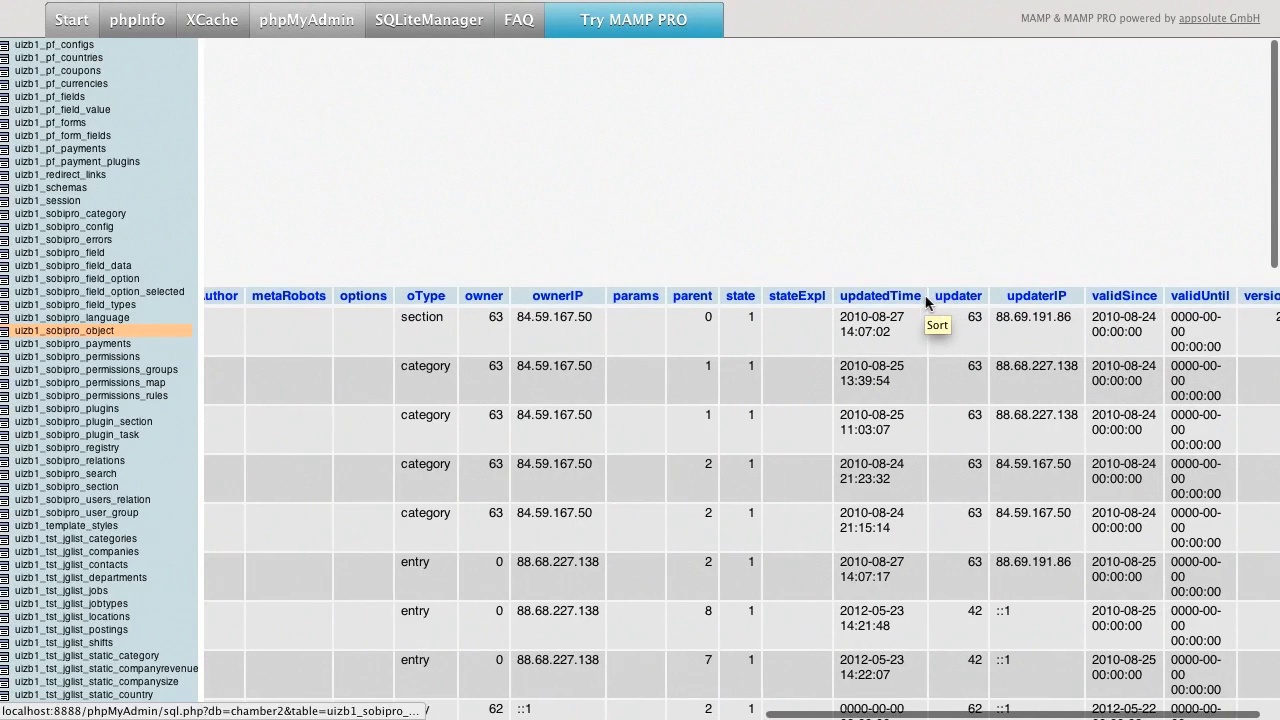
scroll(612, 307, left, 3)
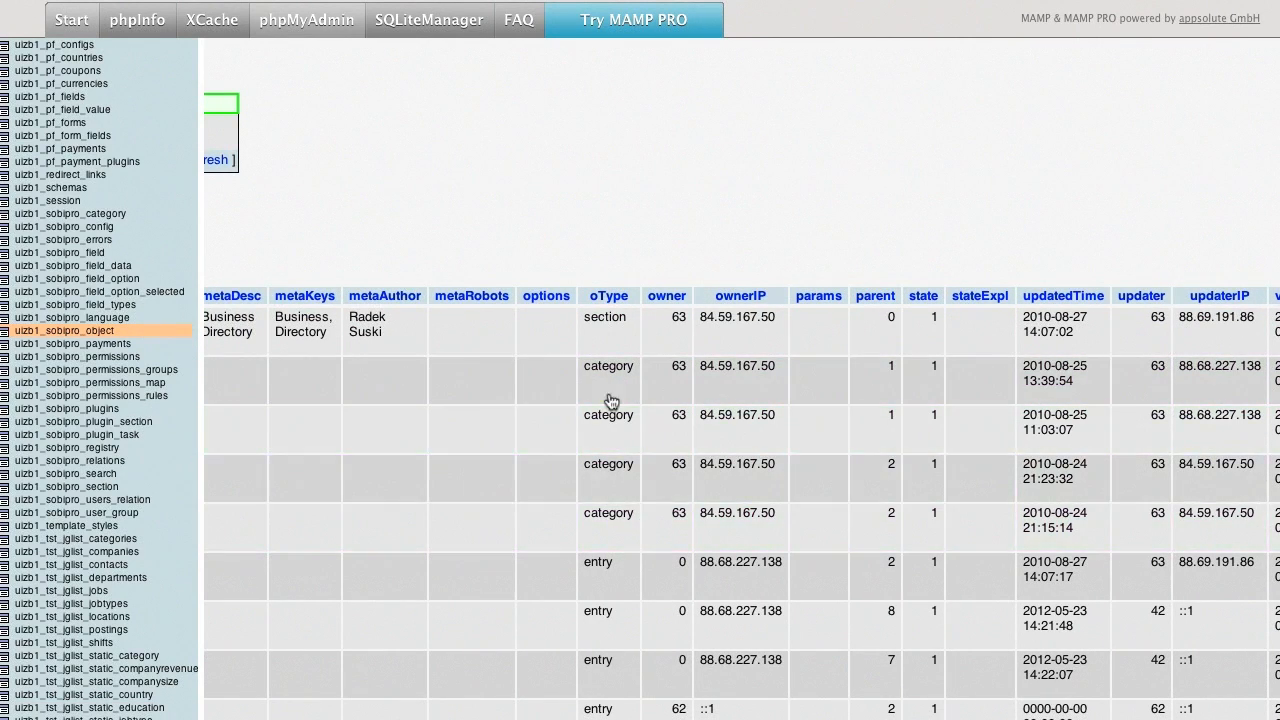
Step: Sort the uizb1_sobipro_object rows by oType, examine the category rows' values, and switch back to the script in TextEdit
click(609, 296)
scroll(760, 305, right, 9)
scroll(815, 307, right, 5)
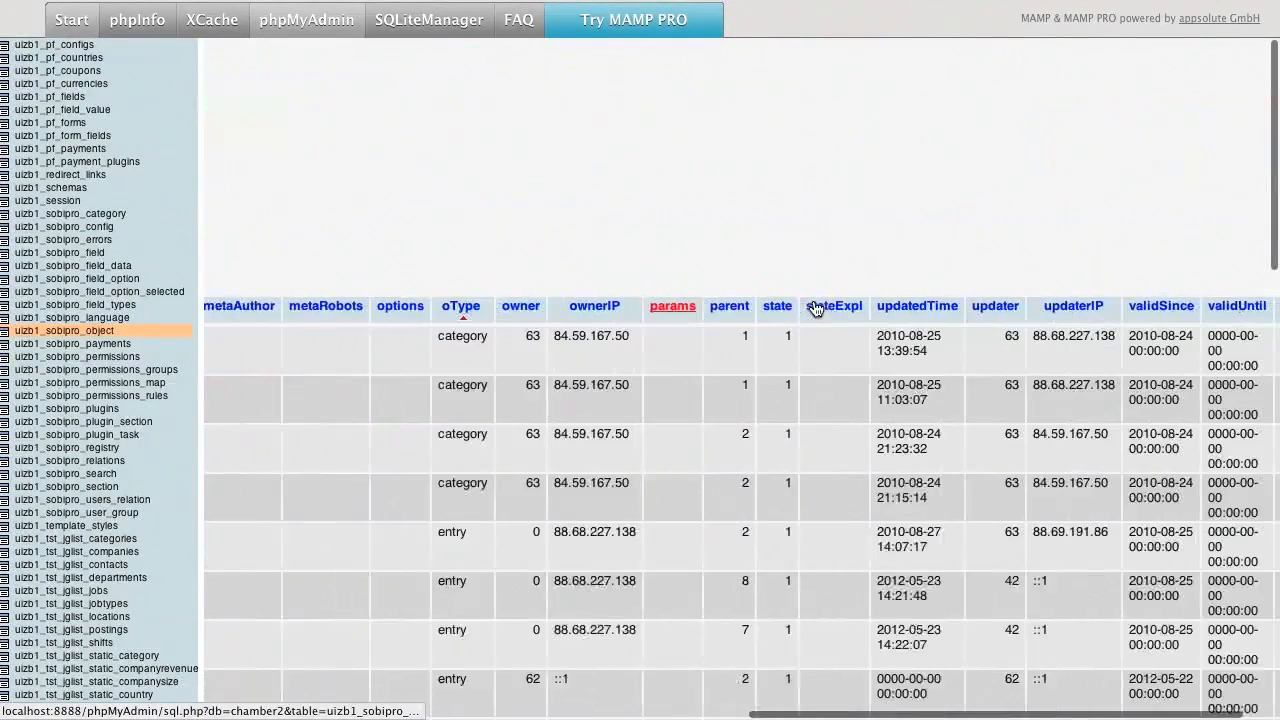
scroll(803, 311, left, 4)
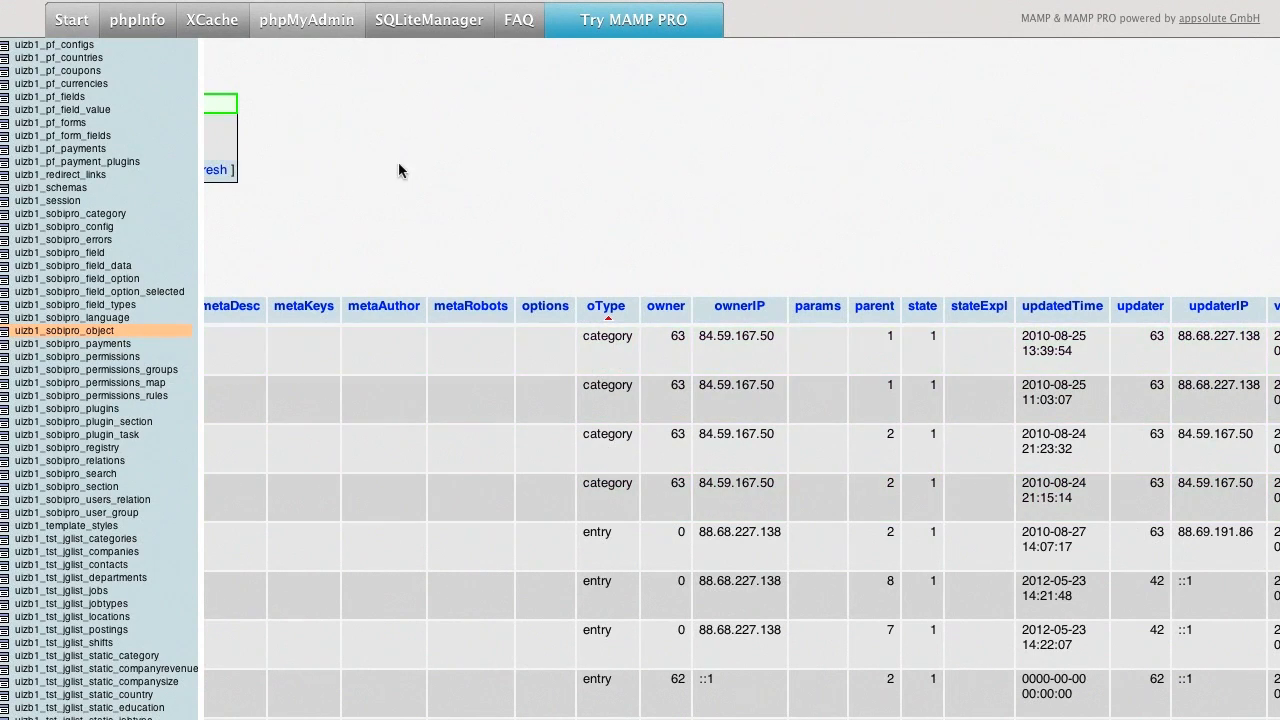
scroll(402, 166, left, 10)
key(super+Tab)
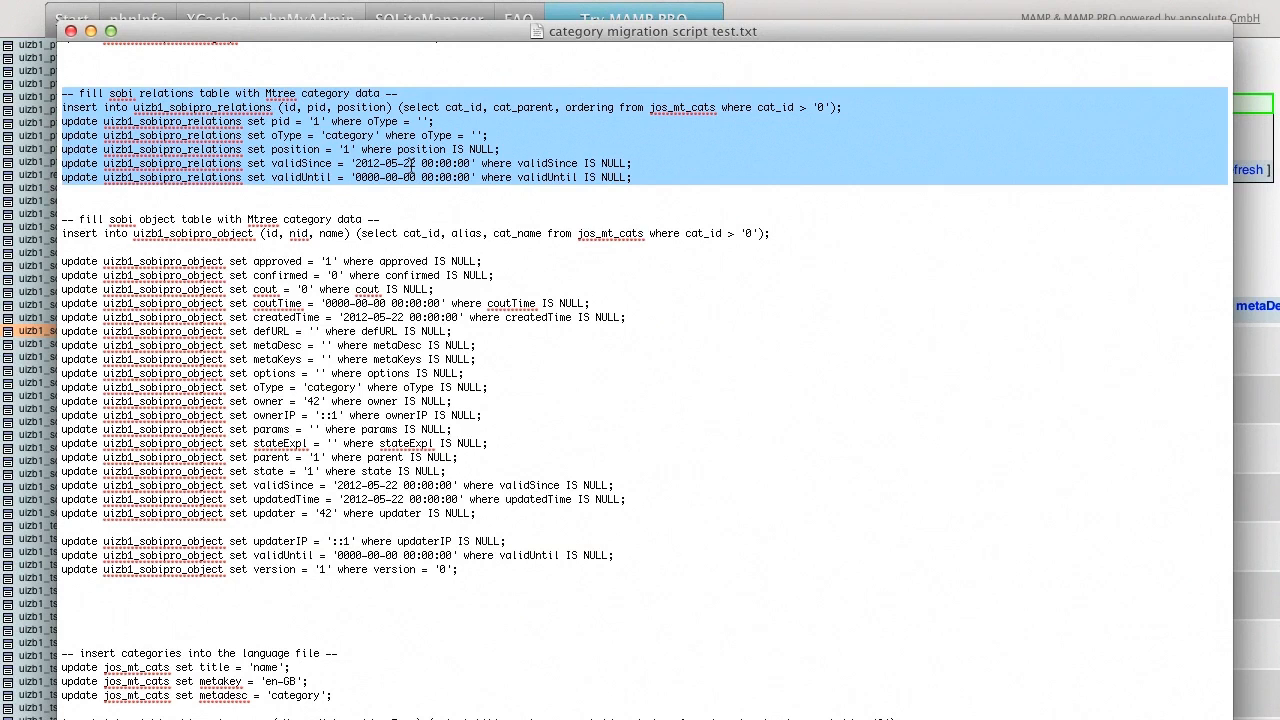
Step: Copy the script's comment and insert statement filling uizb1_sobipro_object's id, nid and name from jos_mt_cats
click(214, 260)
drag(140, 205, 768, 234)
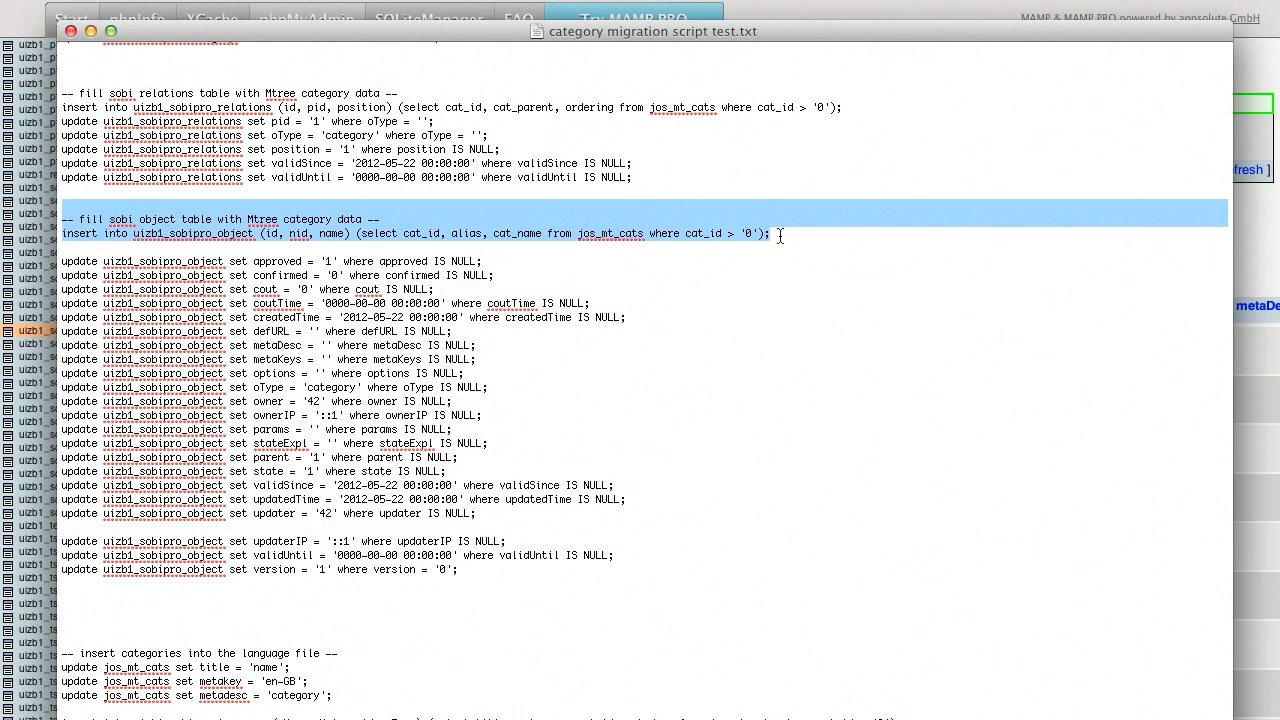
click(676, 247)
drag(781, 234, 48, 218)
key(super+c)
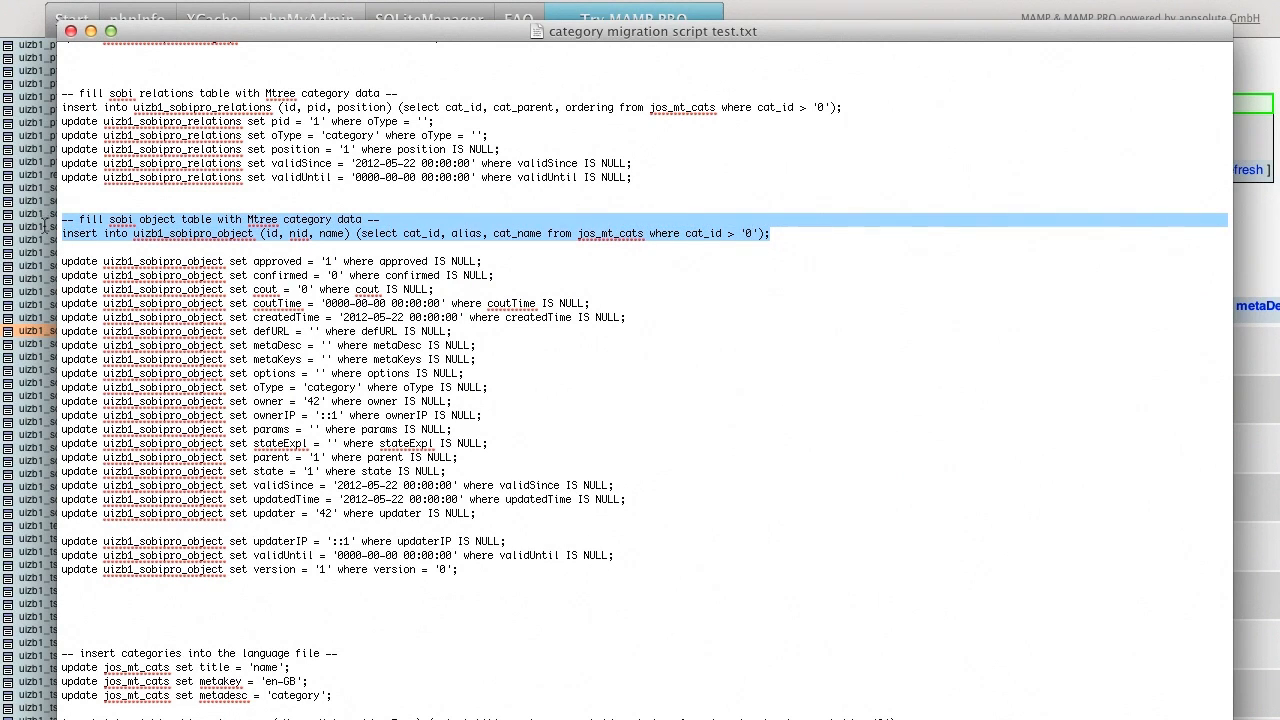
Step: Switch to phpMyAdmin and run the copied insert statement on the uizb1_sobipro_object table
key(super+Tab)
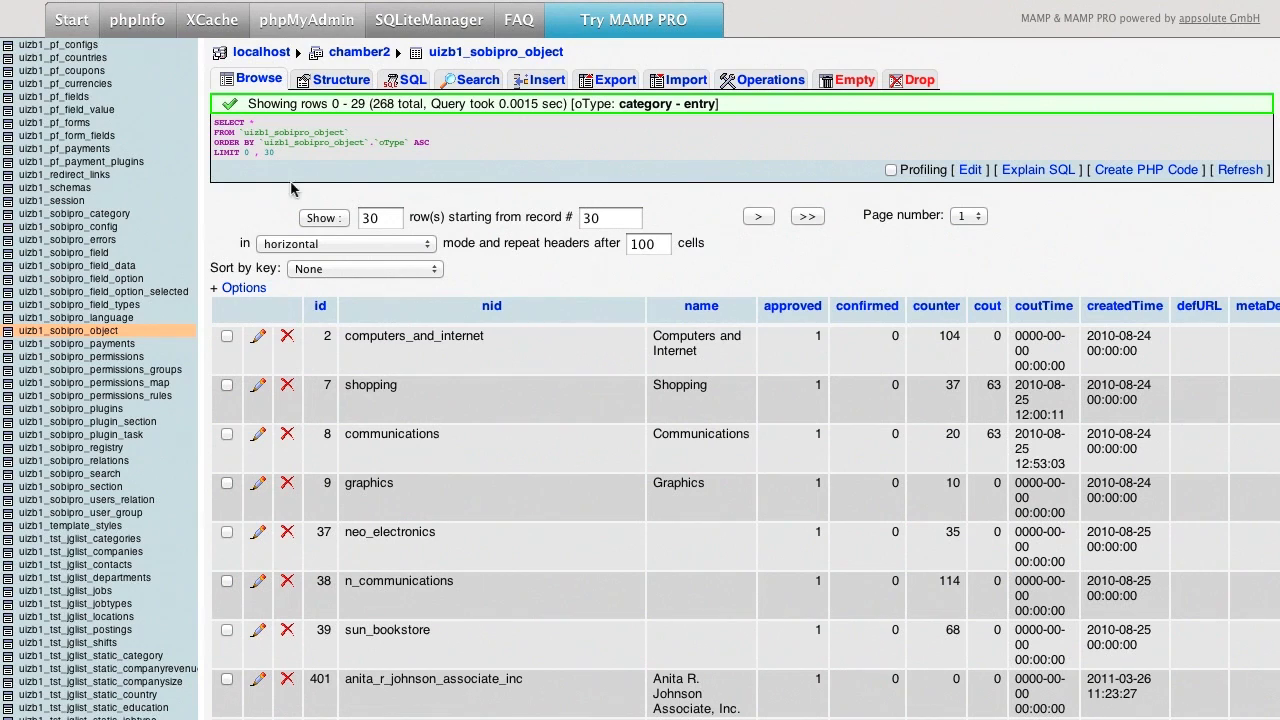
click(416, 83)
click(424, 137)
key(super+v)
click(1247, 275)
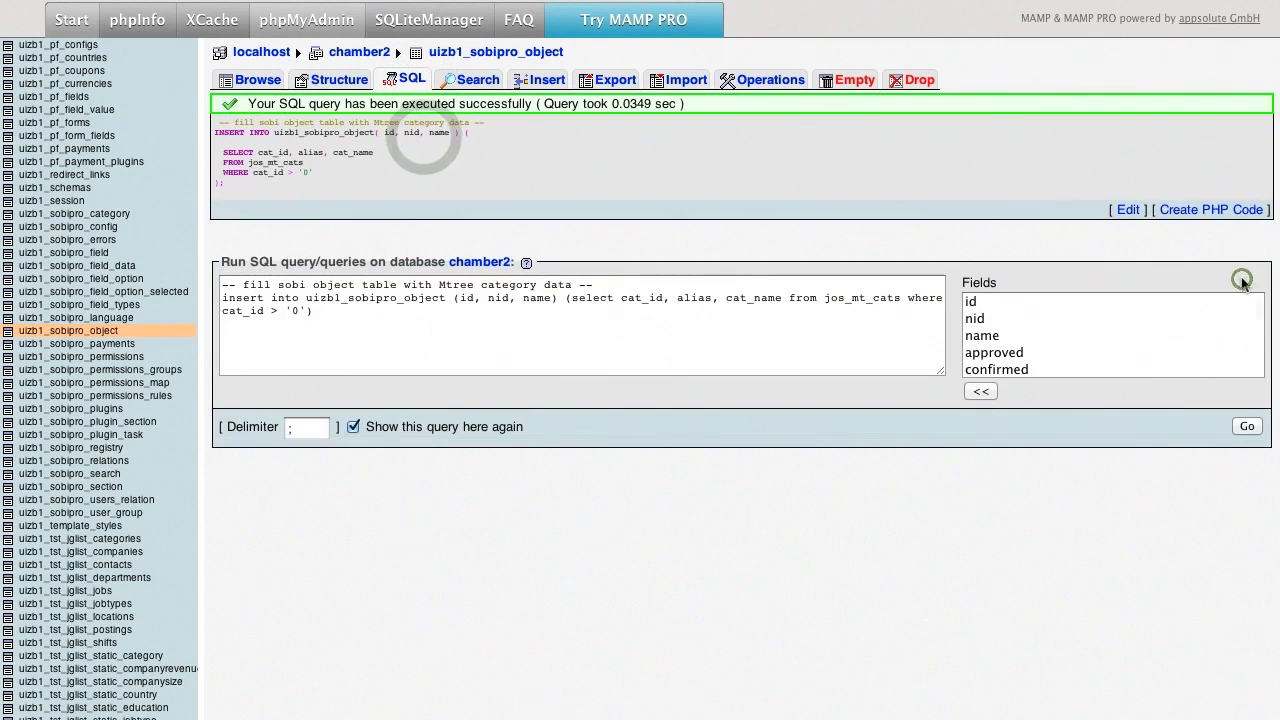
Step: Browse uizb1_sobipro_object sorted by oType and examine the inserted category rows across all columns from nid to version
click(248, 79)
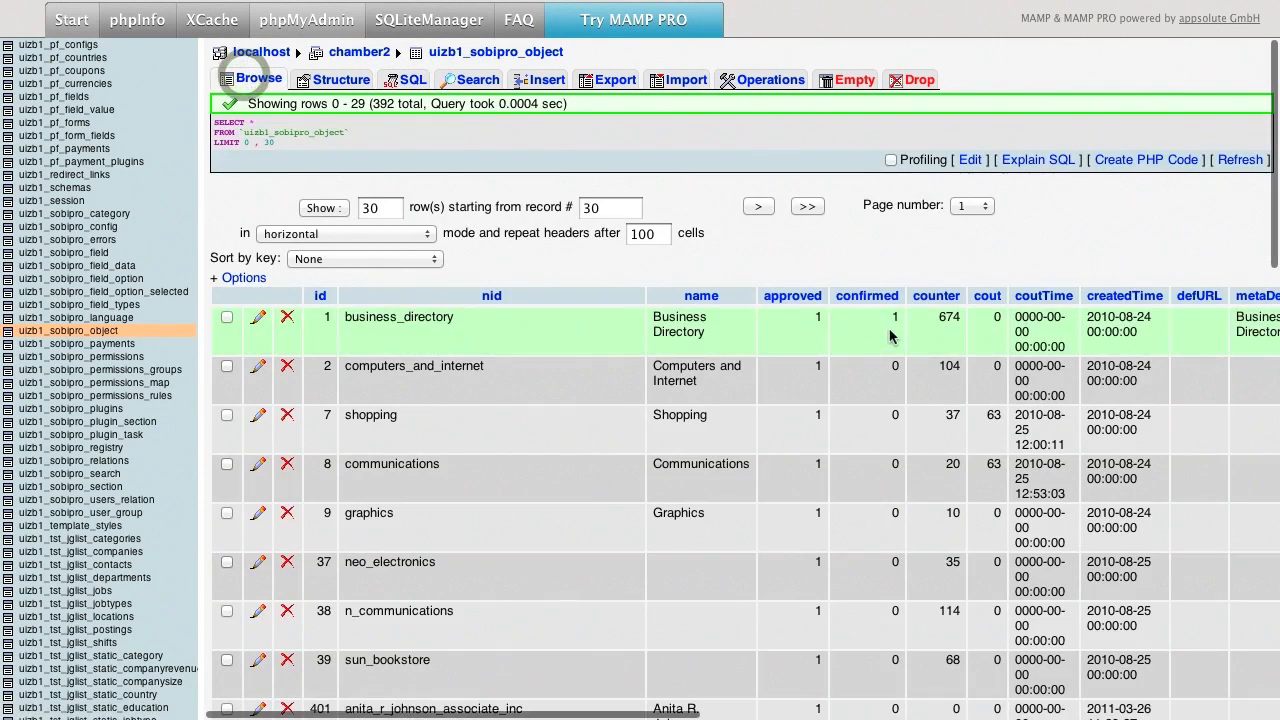
scroll(897, 338, right, 10)
scroll(897, 330, right, 3)
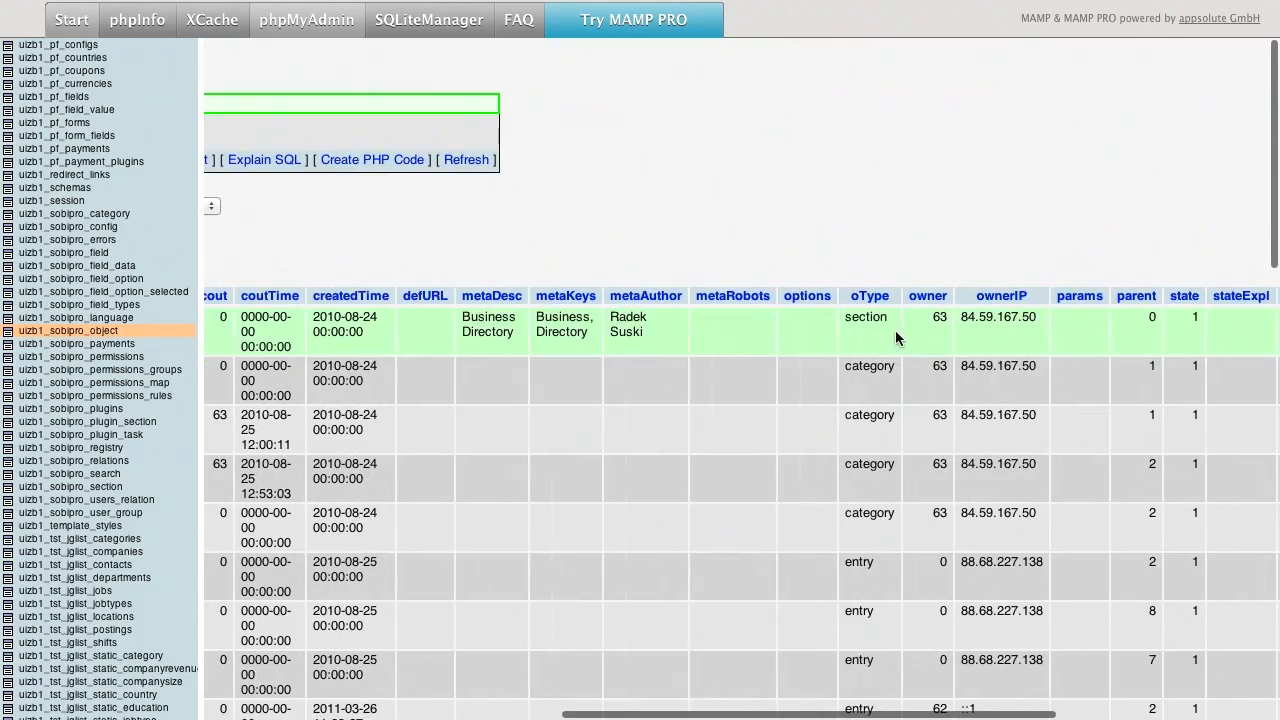
click(866, 298)
scroll(866, 305, right, 15)
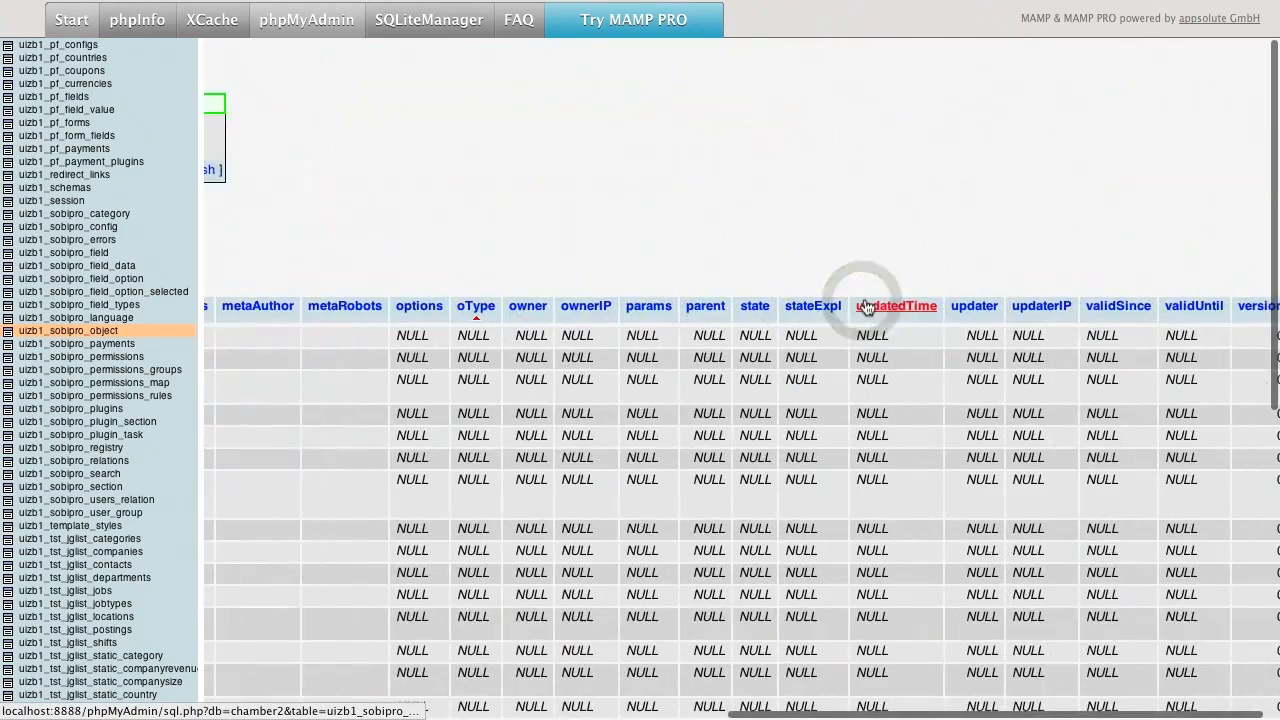
scroll(866, 306, left, 8)
scroll(866, 306, left, 9)
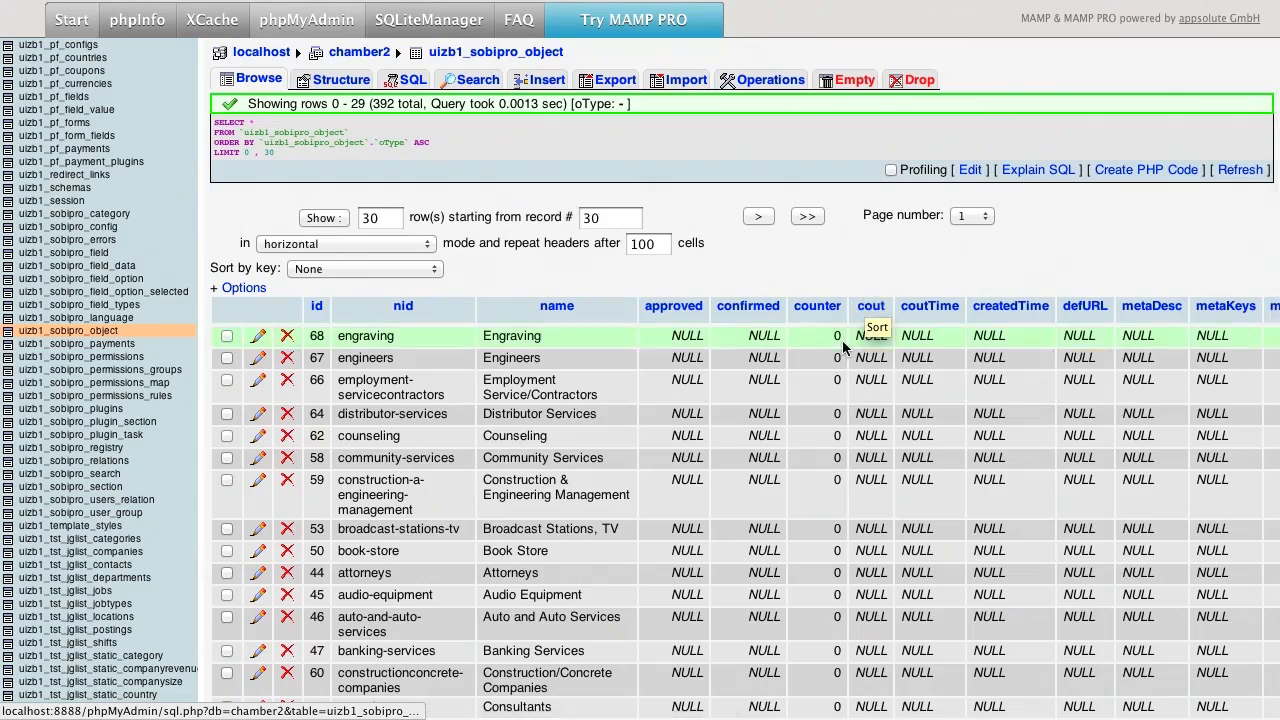
scroll(843, 340, right, 17)
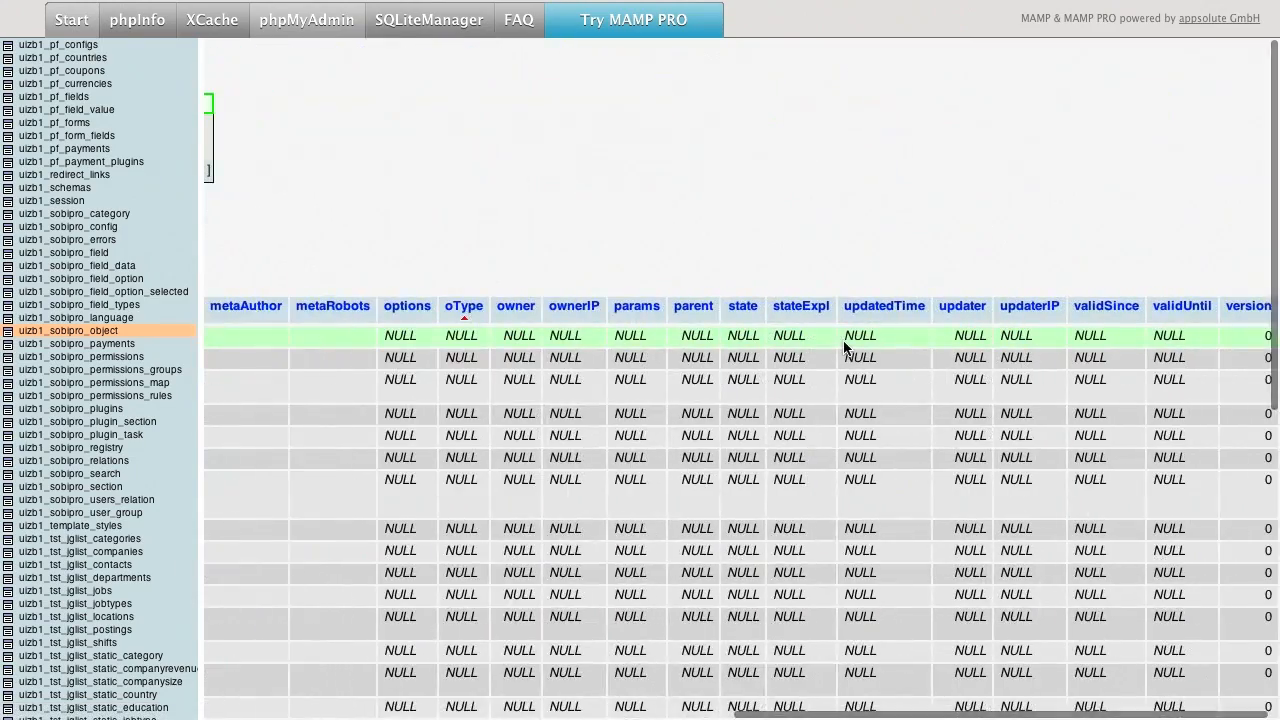
scroll(846, 337, left, 14)
scroll(618, 405, left, 5)
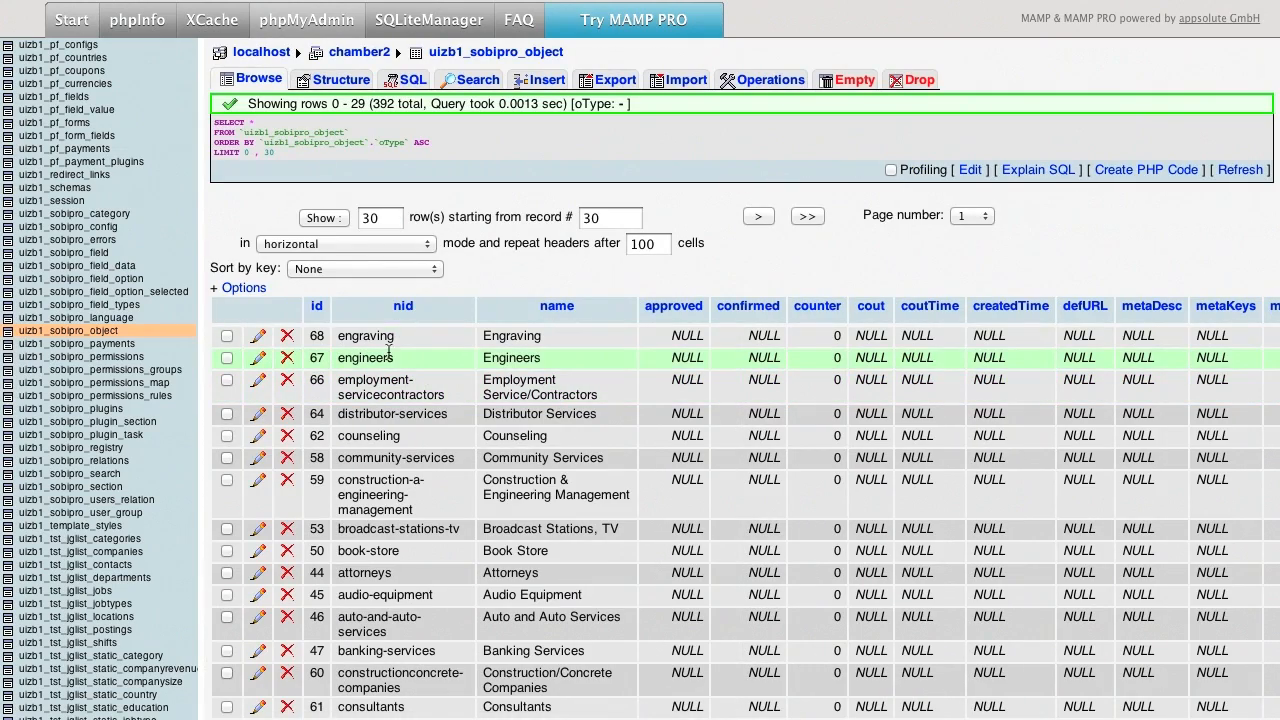
scroll(390, 345, right, 2)
scroll(350, 400, right, 18)
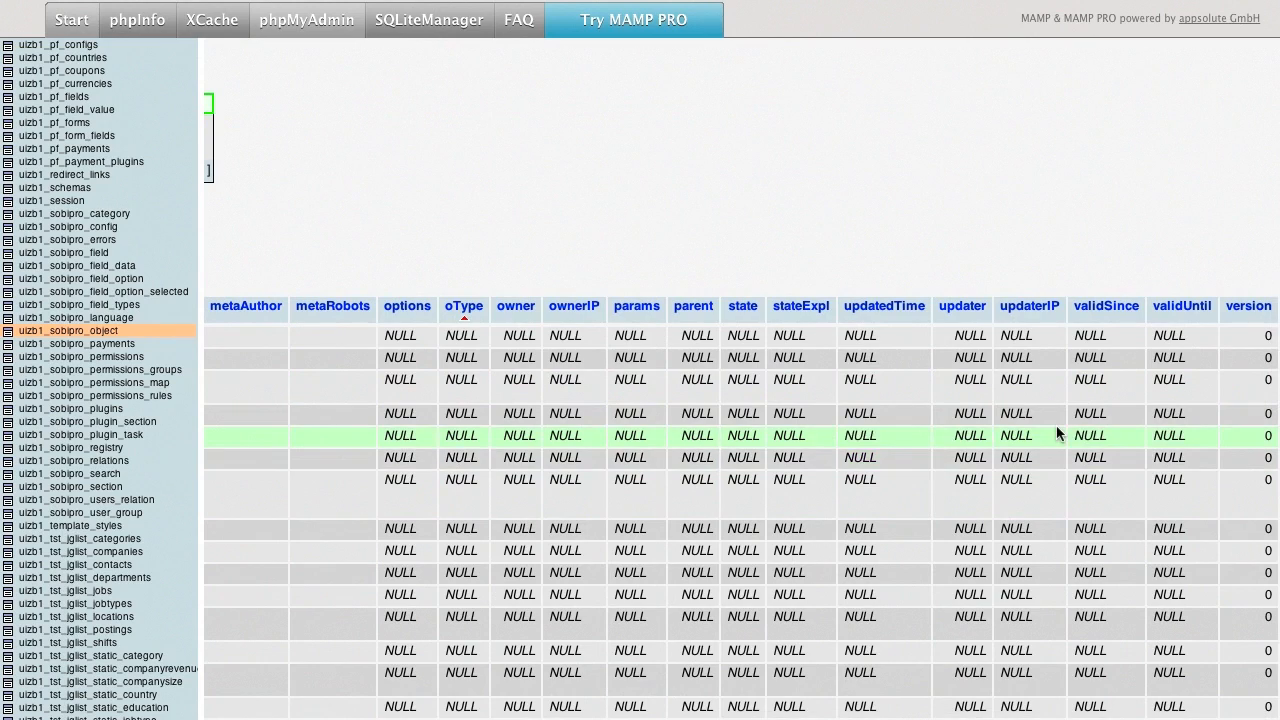
Step: Switch to TextEdit and copy the uizb1_sobipro_object update statements, from approved = '1' through version = '1'
key(super+Tab)
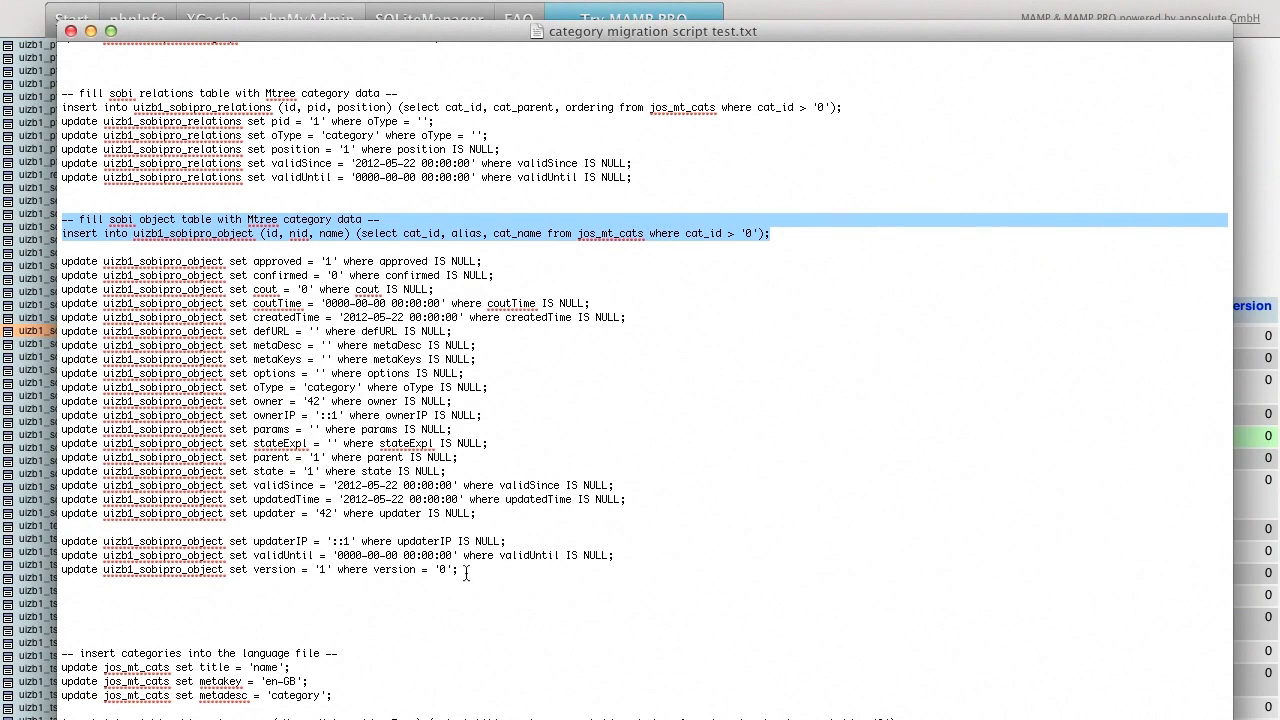
drag(350, 264, 438, 348)
click(310, 387)
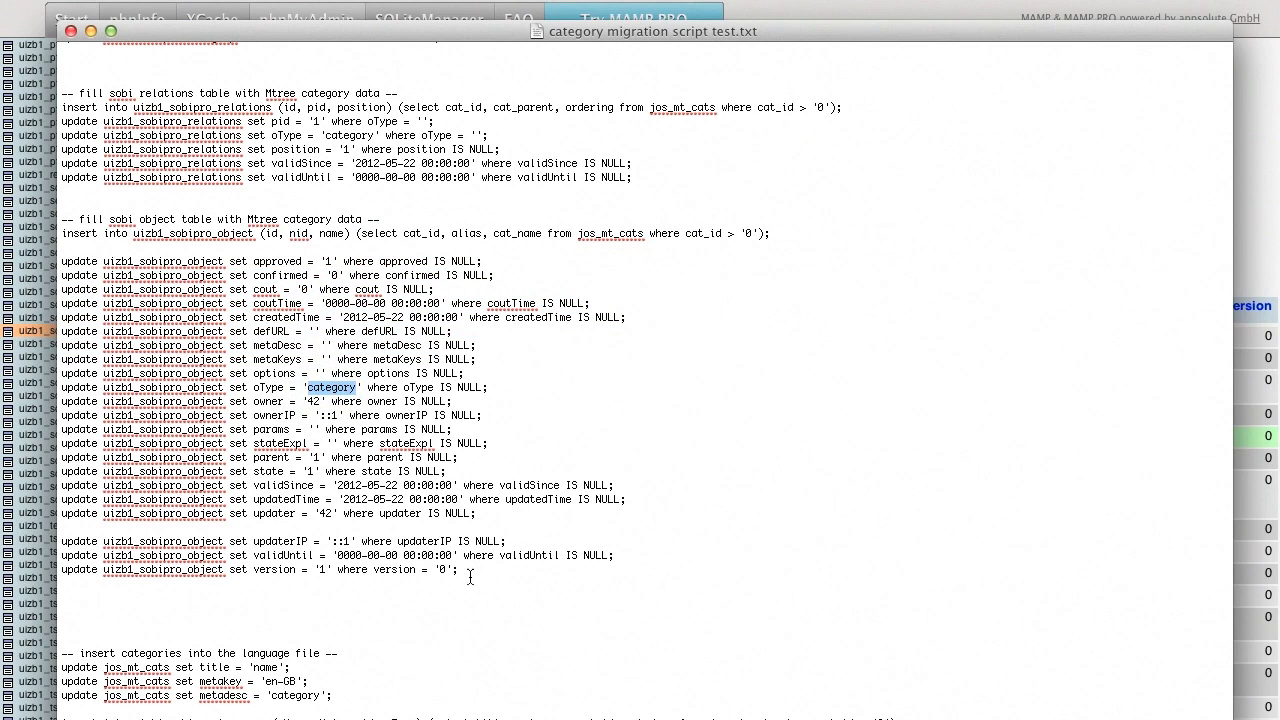
drag(469, 573, 47, 264)
Step: Return to phpMyAdmin and run the copied update statements to fill the empty category fields in uizb1_sobipro_object
key(super+Tab)
scroll(412, 188, left, 5)
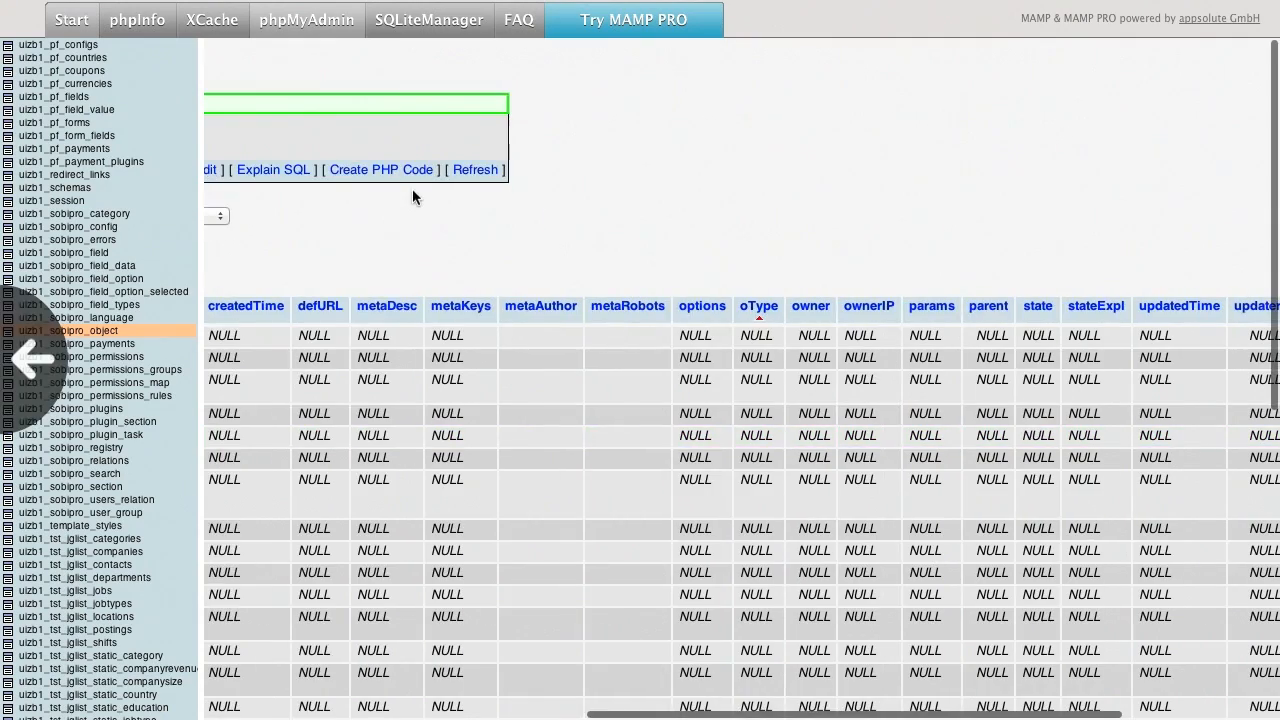
scroll(326, 140, left, 6)
scroll(328, 141, left, 5)
scroll(400, 88, right, 5)
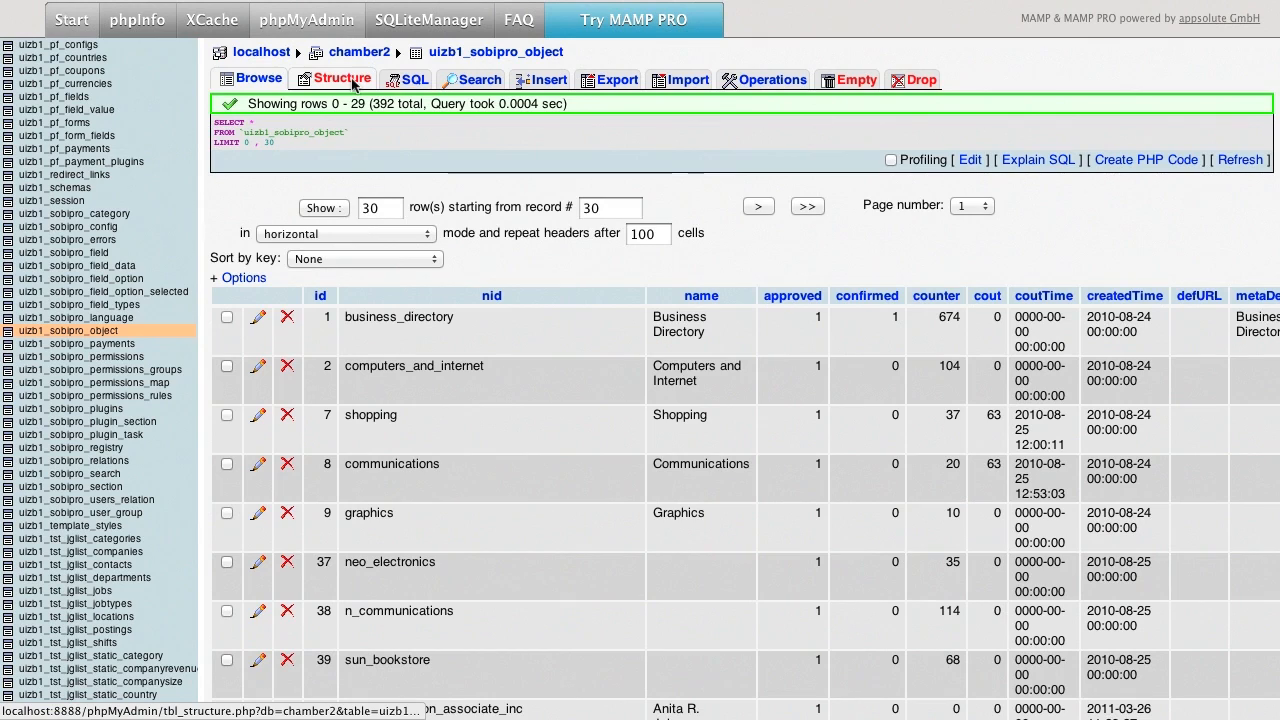
click(412, 82)
click(424, 145)
key(super+a)
key(super+v)
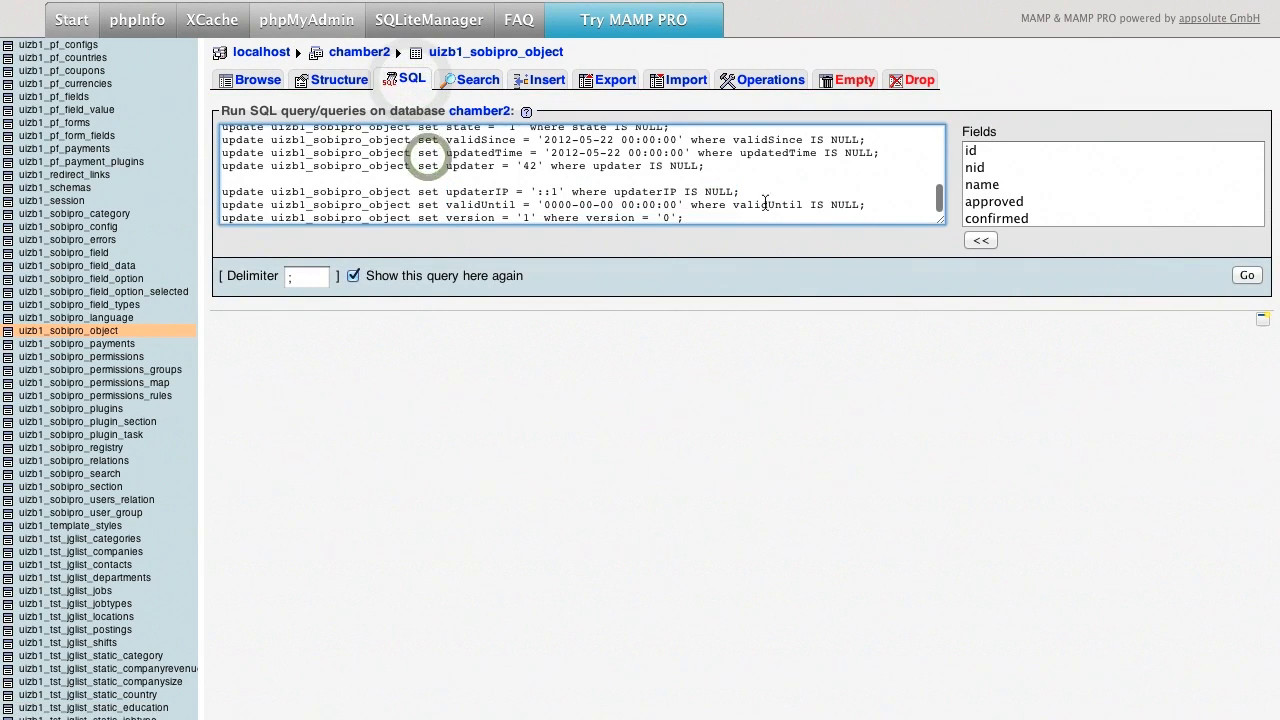
click(1250, 275)
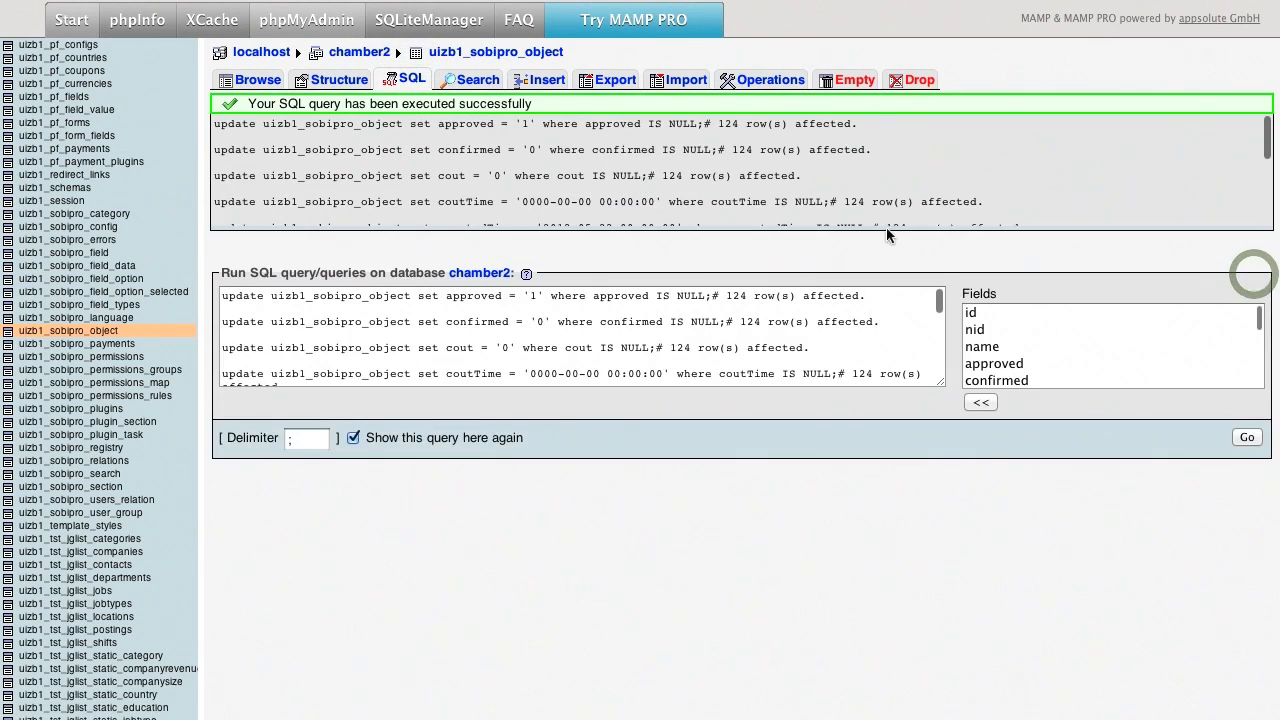
Step: Browse uizb1_sobipro_object sorted by oType and check the category rows' values across the columns
click(265, 82)
scroll(602, 393, right, 6)
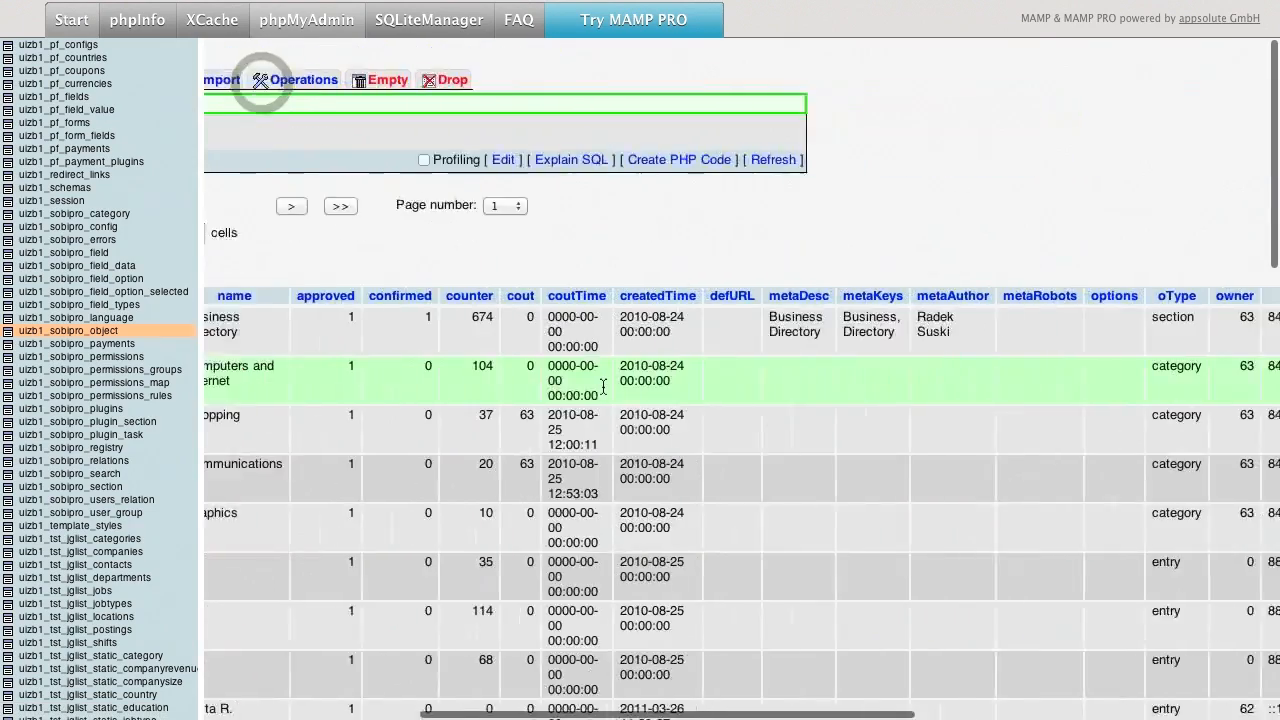
scroll(602, 393, right, 5)
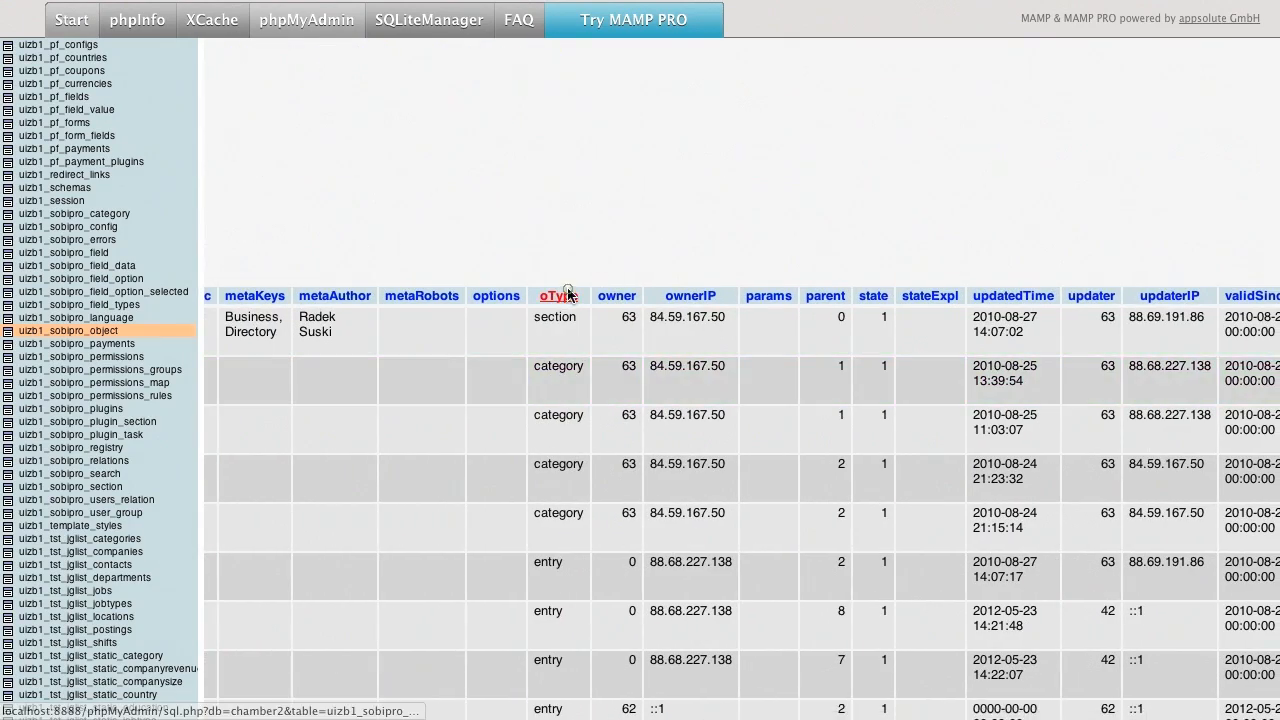
click(566, 294)
scroll(567, 285, right, 6)
scroll(590, 315, down, 3)
scroll(605, 318, down, 5)
scroll(605, 318, up, 10)
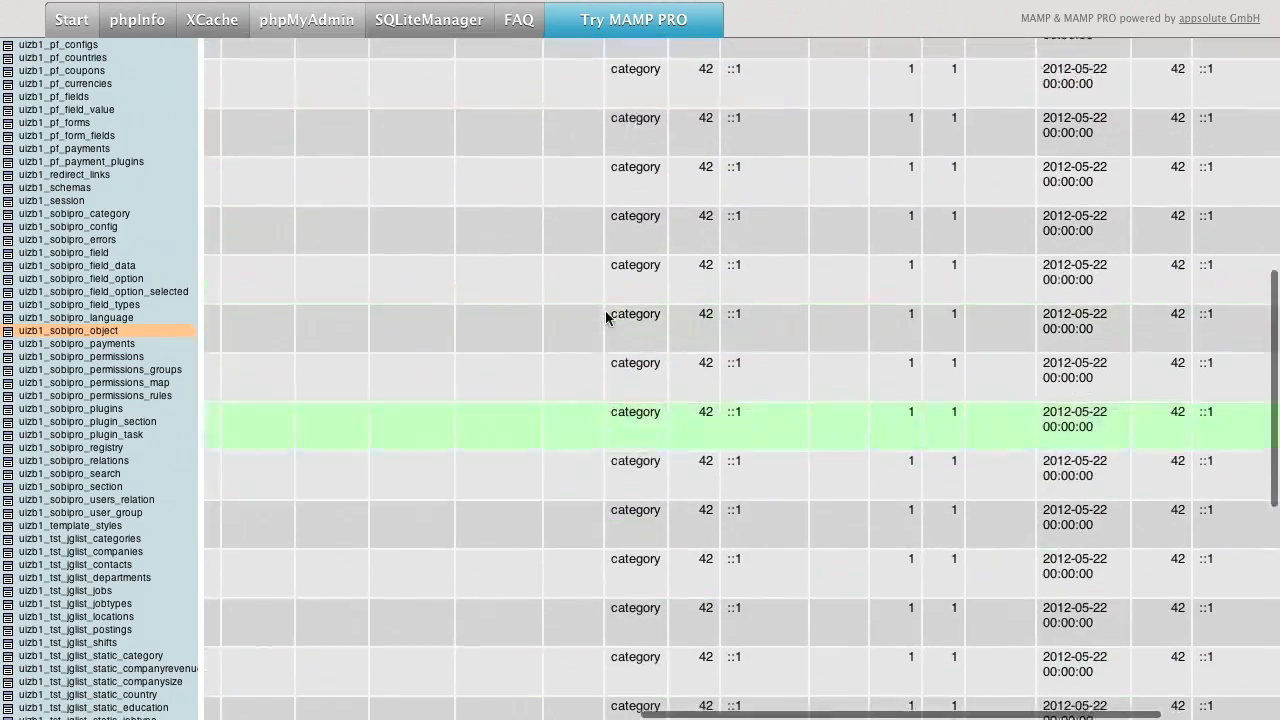
scroll(606, 317, left, 10)
scroll(606, 317, right, 15)
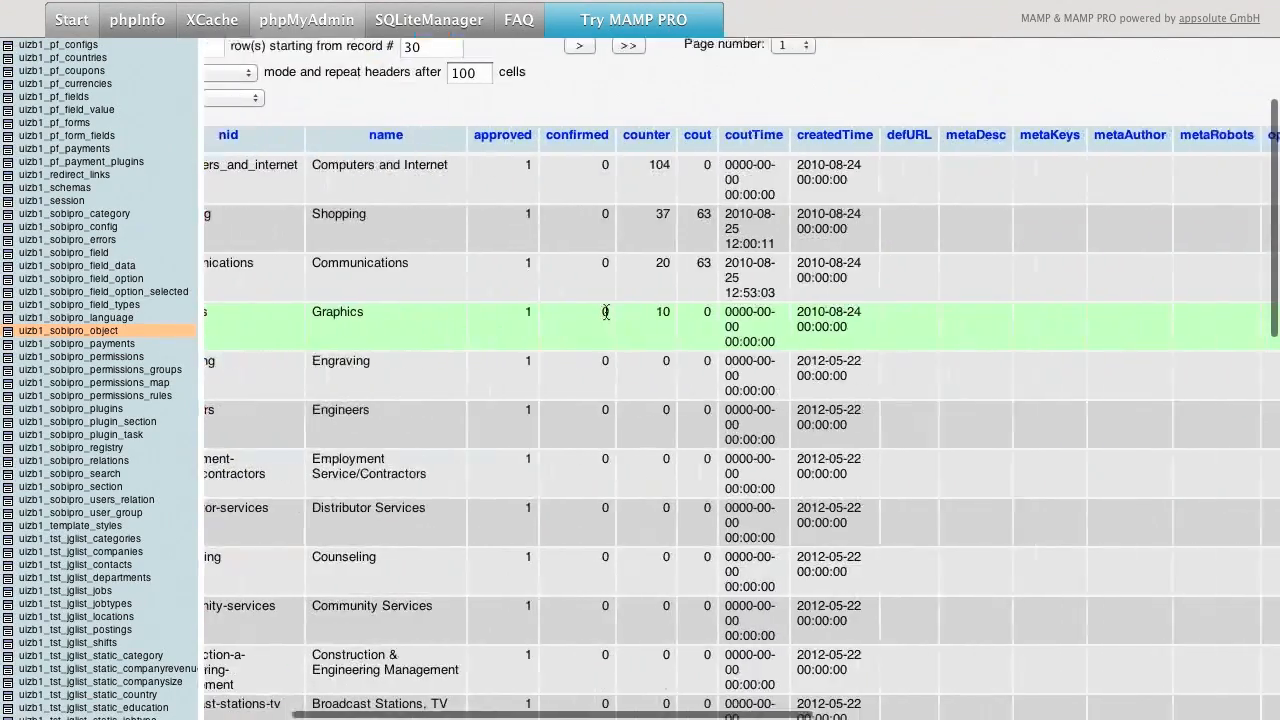
scroll(605, 318, left, 15)
Step: In TextEdit, copy the language section's updates setting jos_mt_cats title 'name', metakey 'en-GB' and metadesc 'category', and return to phpMyAdmin
key(super+Tab)
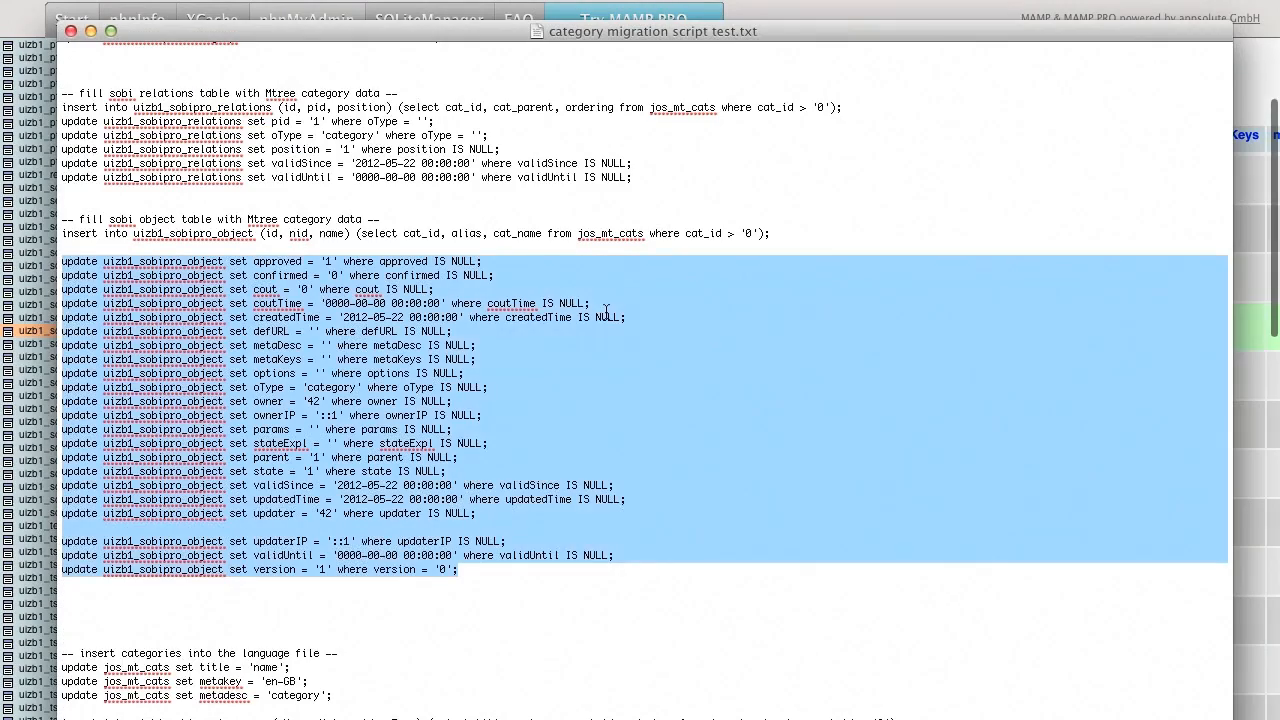
scroll(441, 323, down, 5)
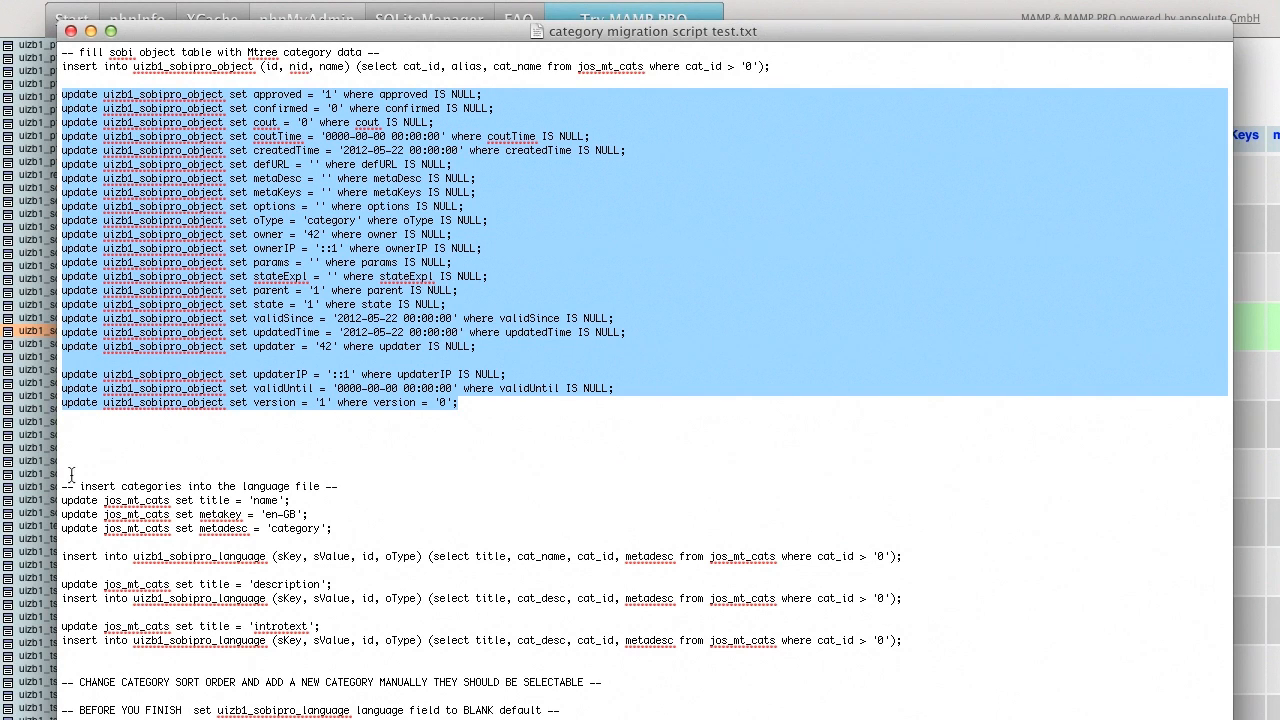
drag(62, 484, 352, 525)
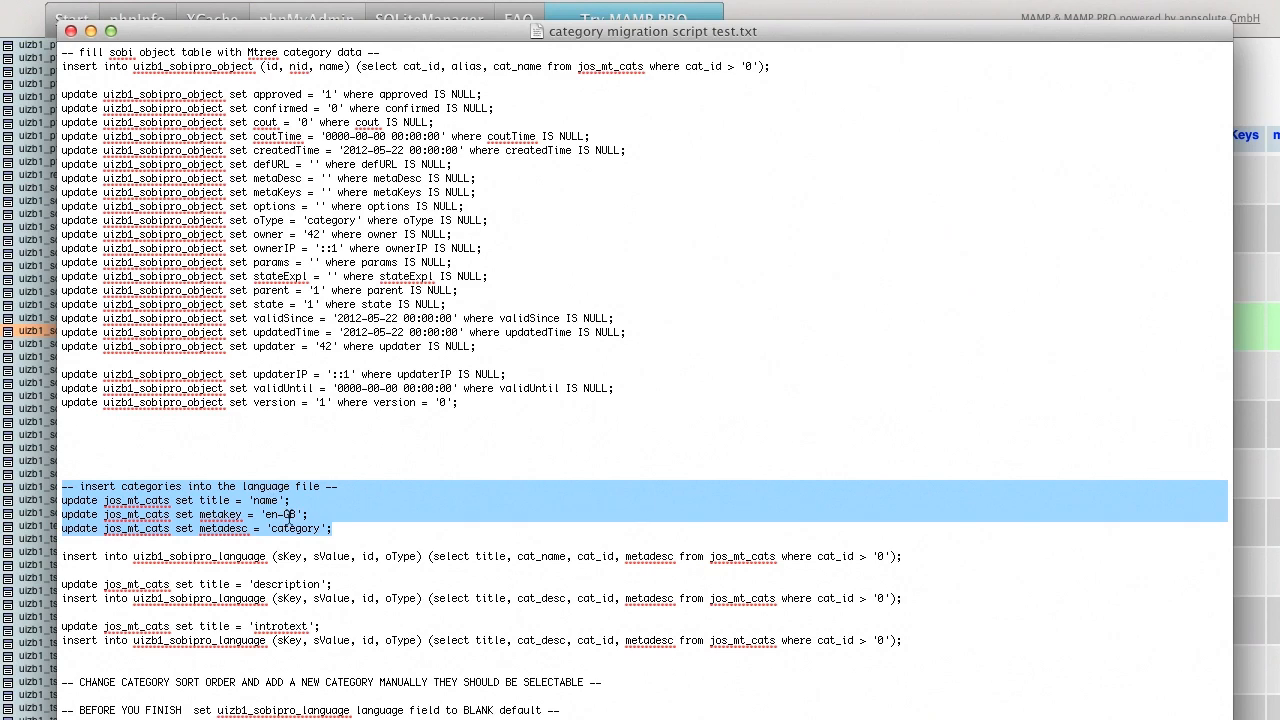
drag(351, 528, 57, 494)
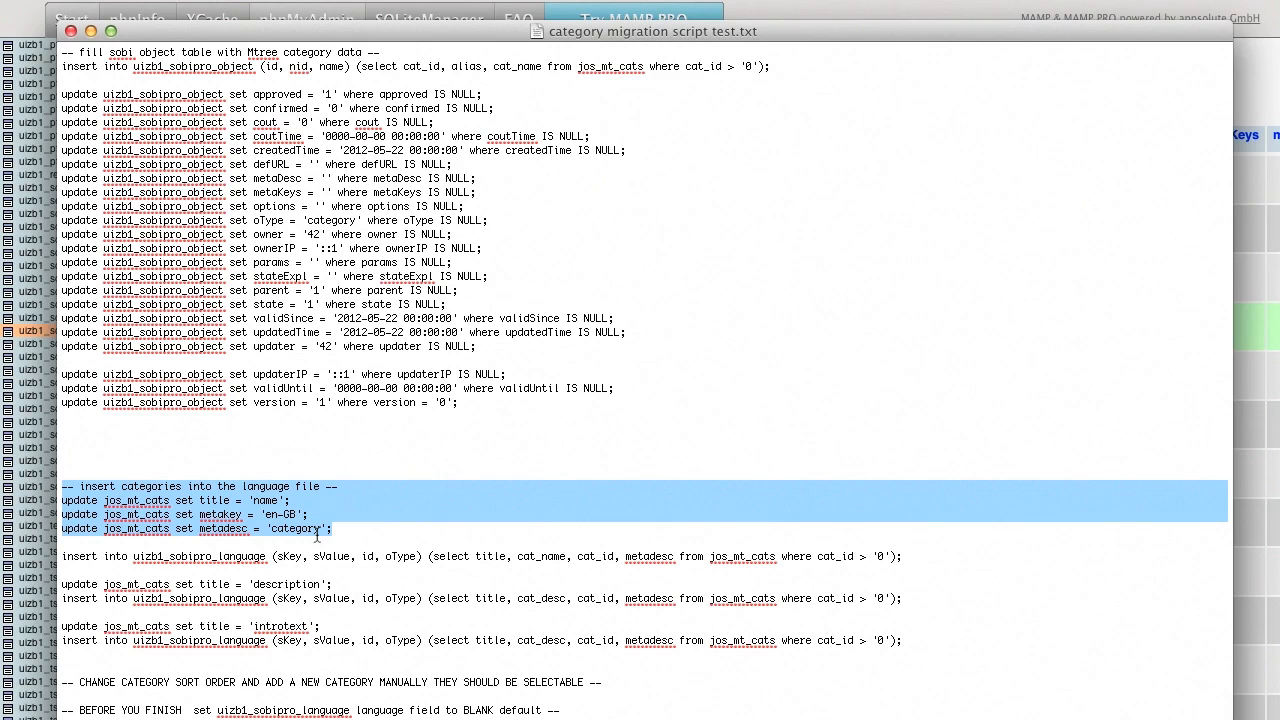
drag(332, 530, 55, 486)
key(super+c)
key(super+Tab)
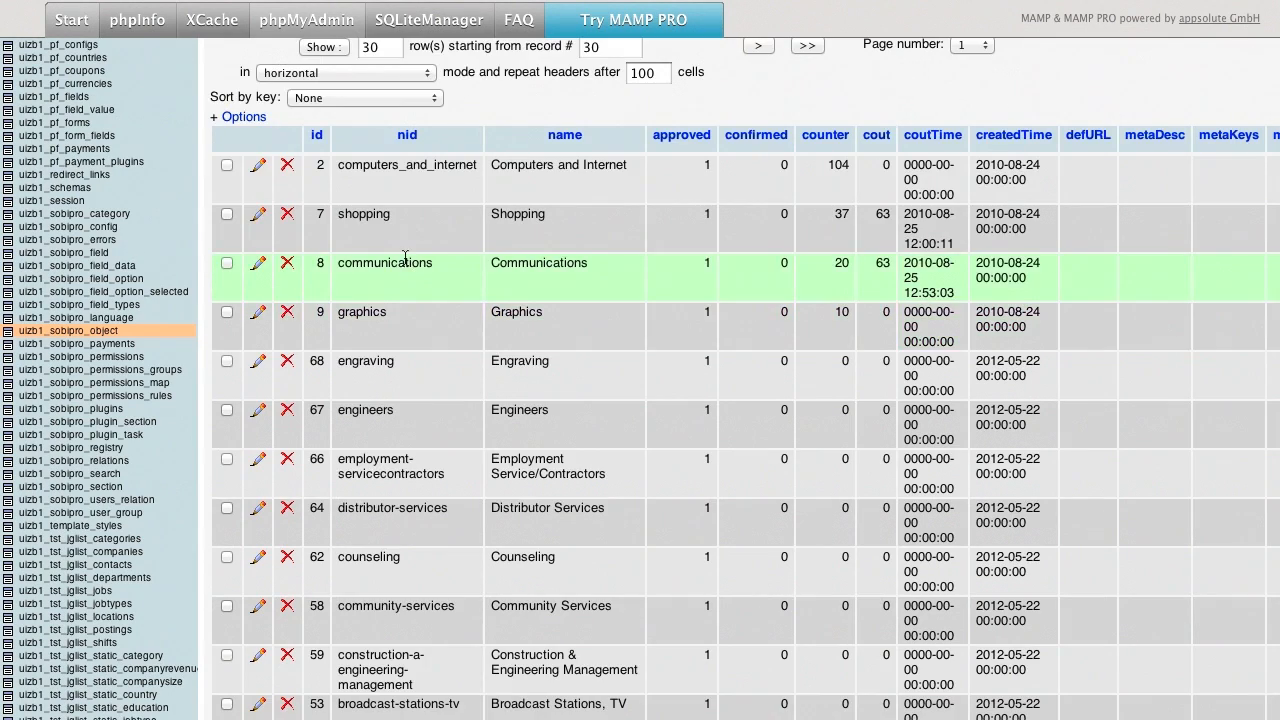
scroll(409, 300, up, 3)
click(407, 82)
click(465, 150)
key(super+v)
click(378, 366)
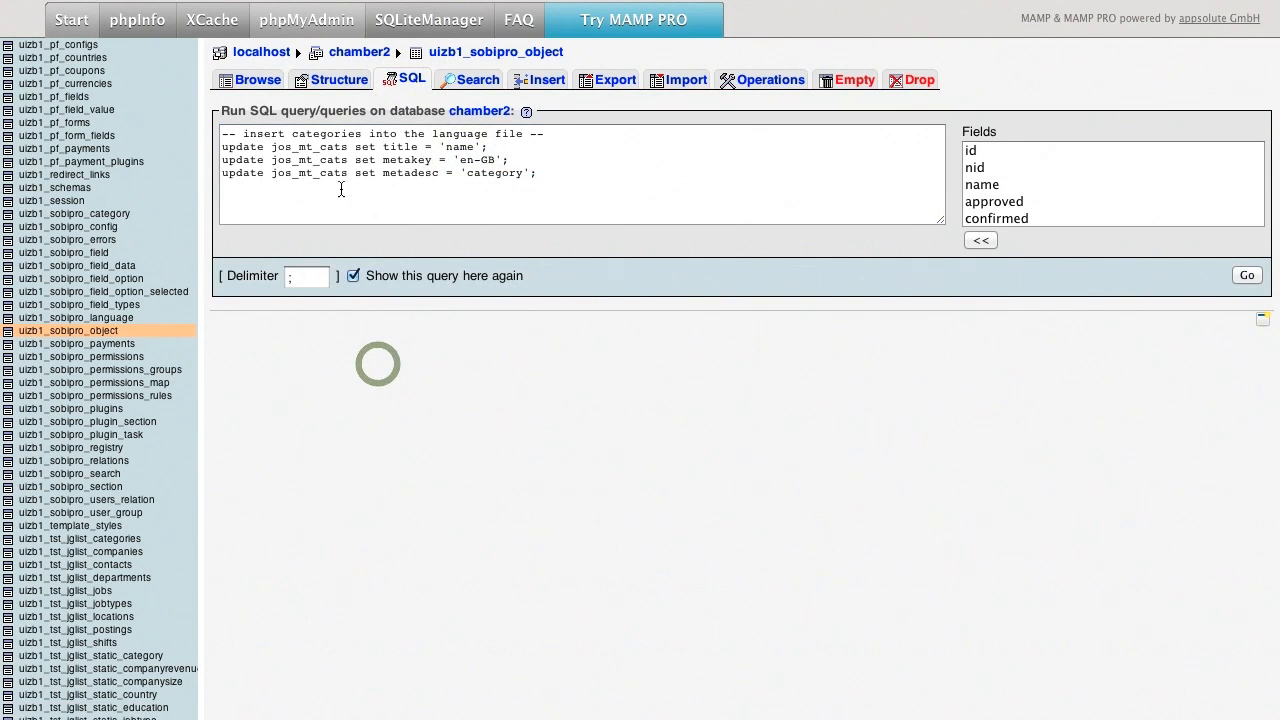
Step: Browse the jos_mt_cats table and compare its title, metakey and metadesc columns with the update statements in the TextEdit script
scroll(183, 213, up, 10)
scroll(183, 213, up, 10)
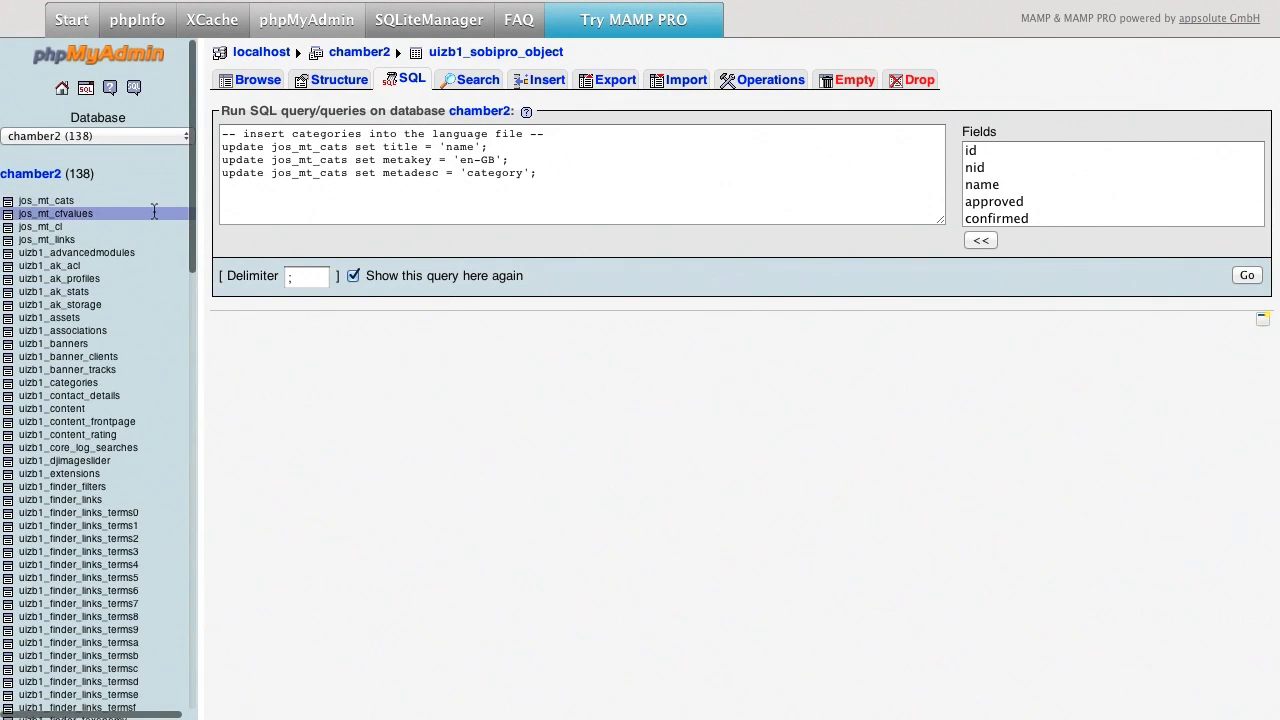
click(60, 201)
click(255, 79)
scroll(366, 305, right, 5)
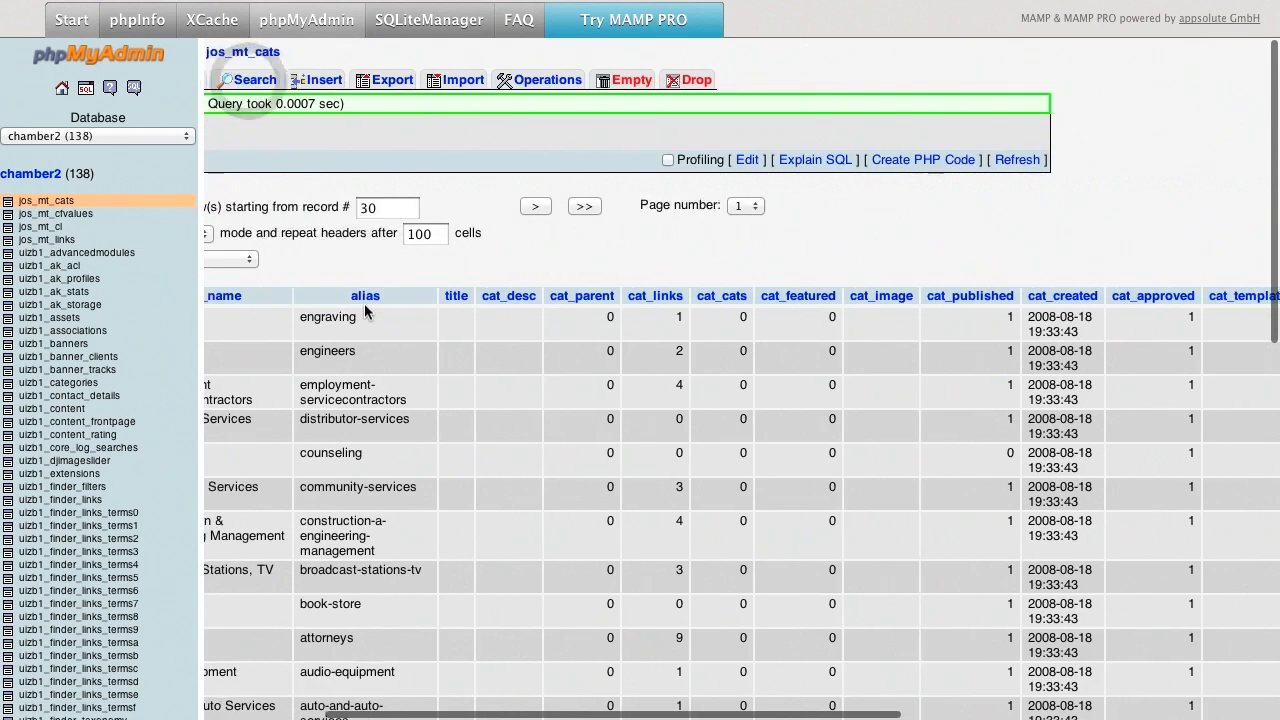
key(super+Tab)
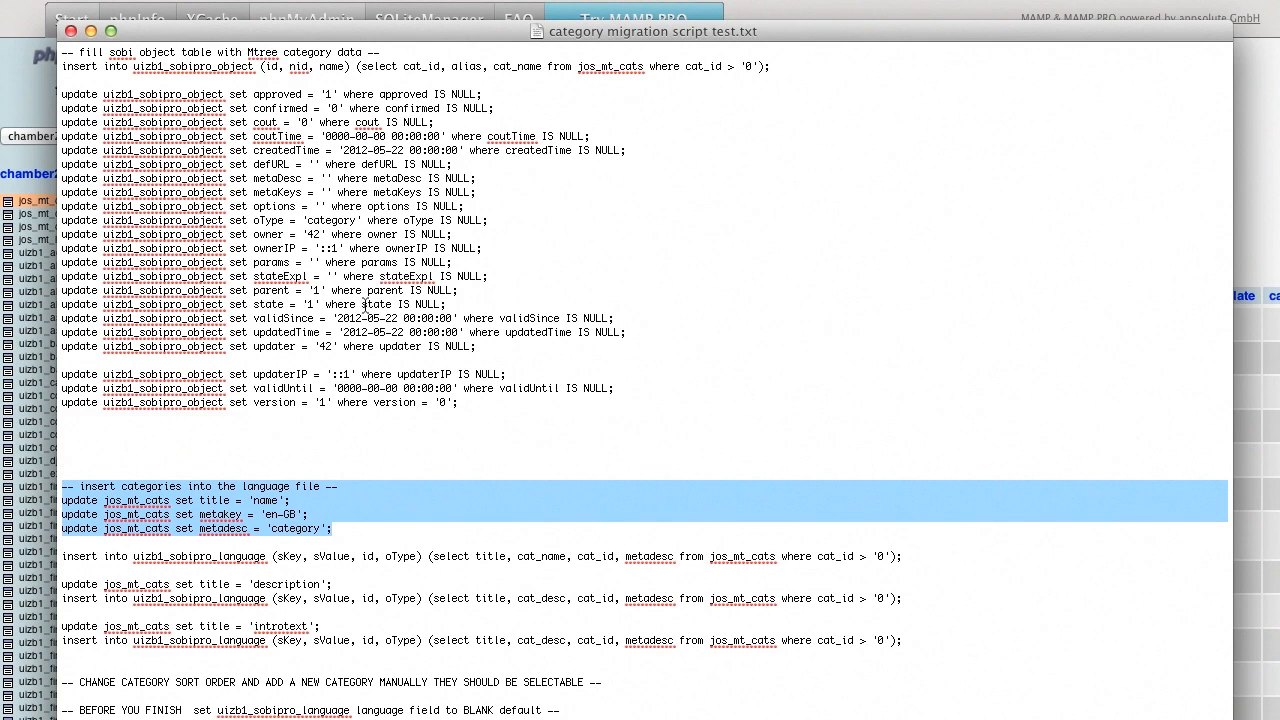
key(super+Tab)
scroll(375, 322, right, 1)
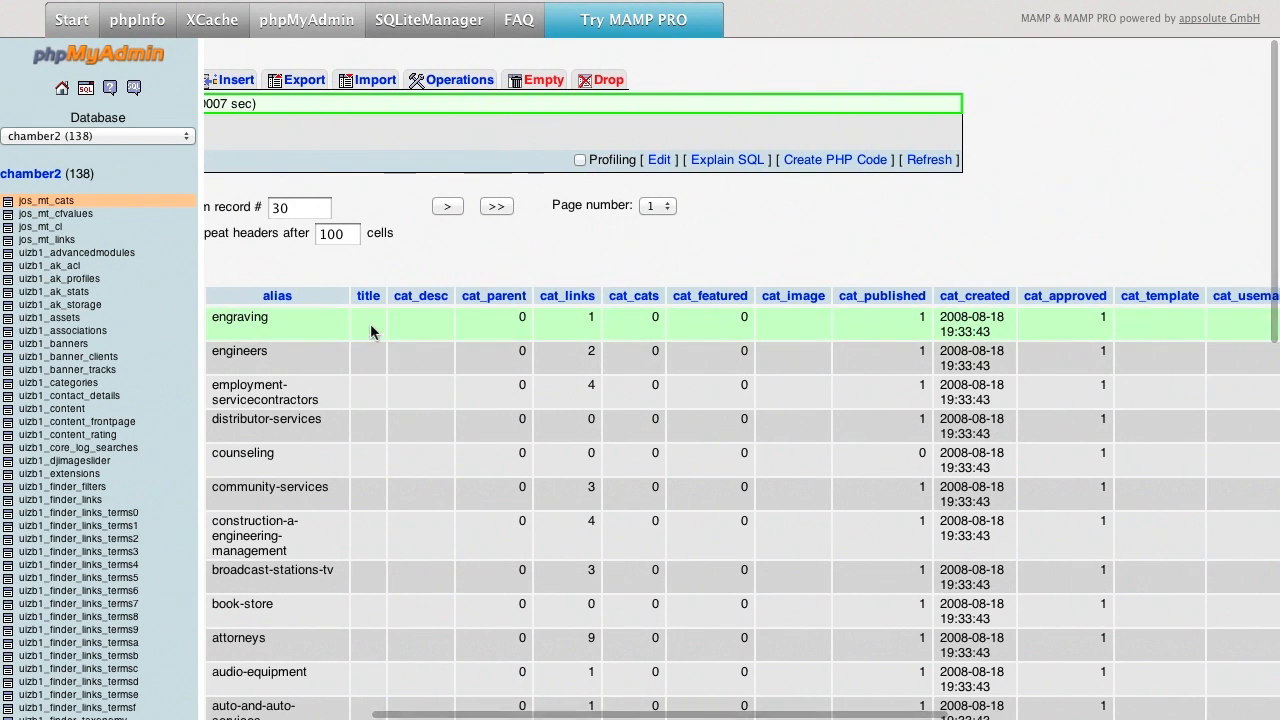
scroll(370, 323, right, 10)
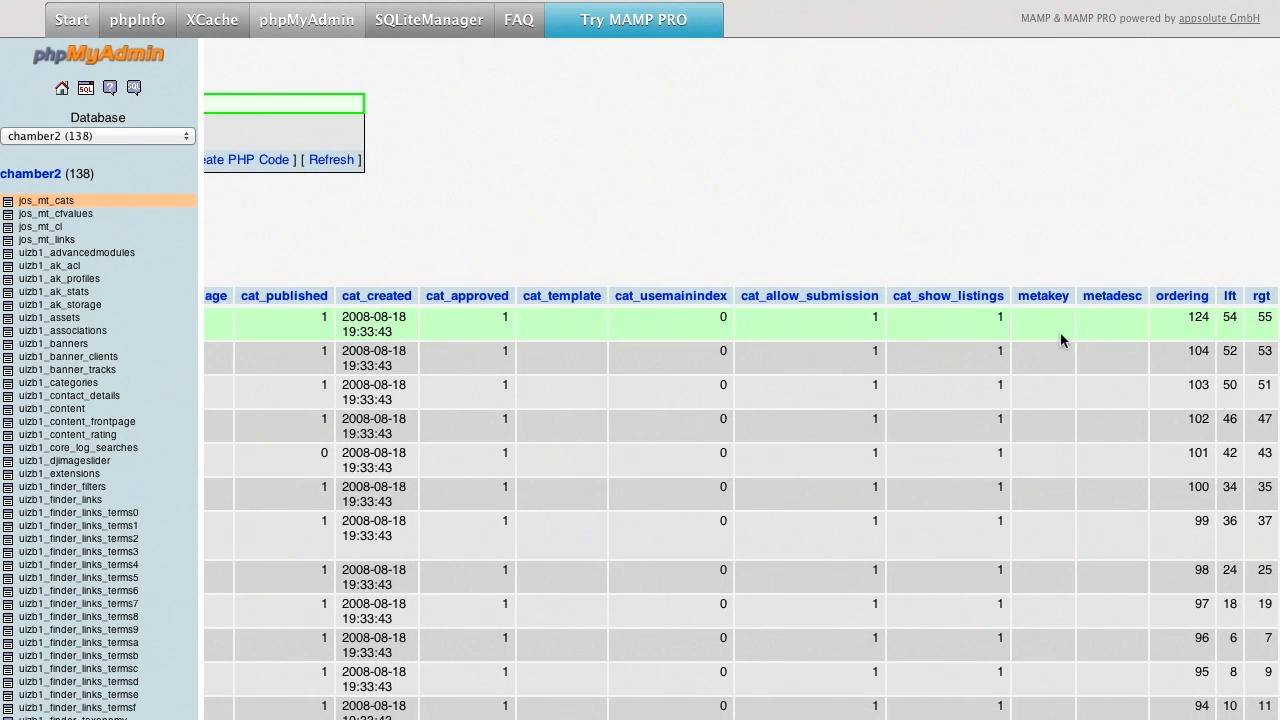
key(super+Tab)
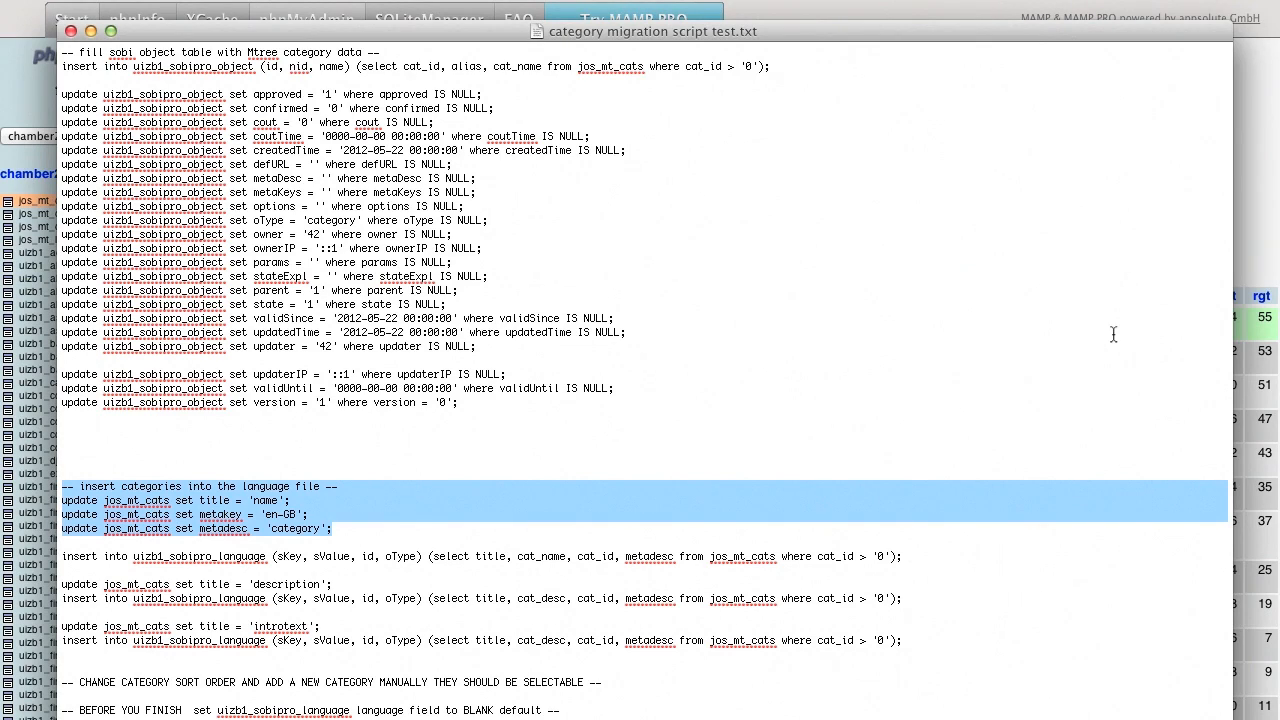
key(super+Tab)
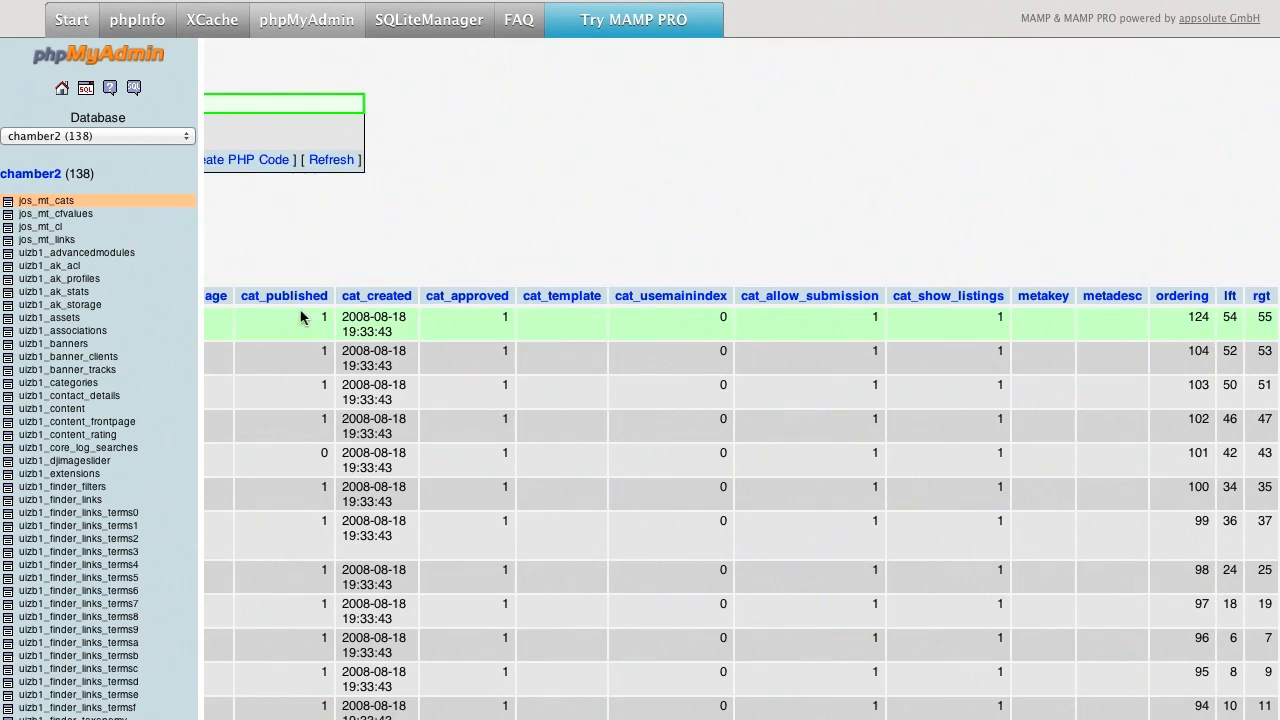
scroll(267, 119, left, 10)
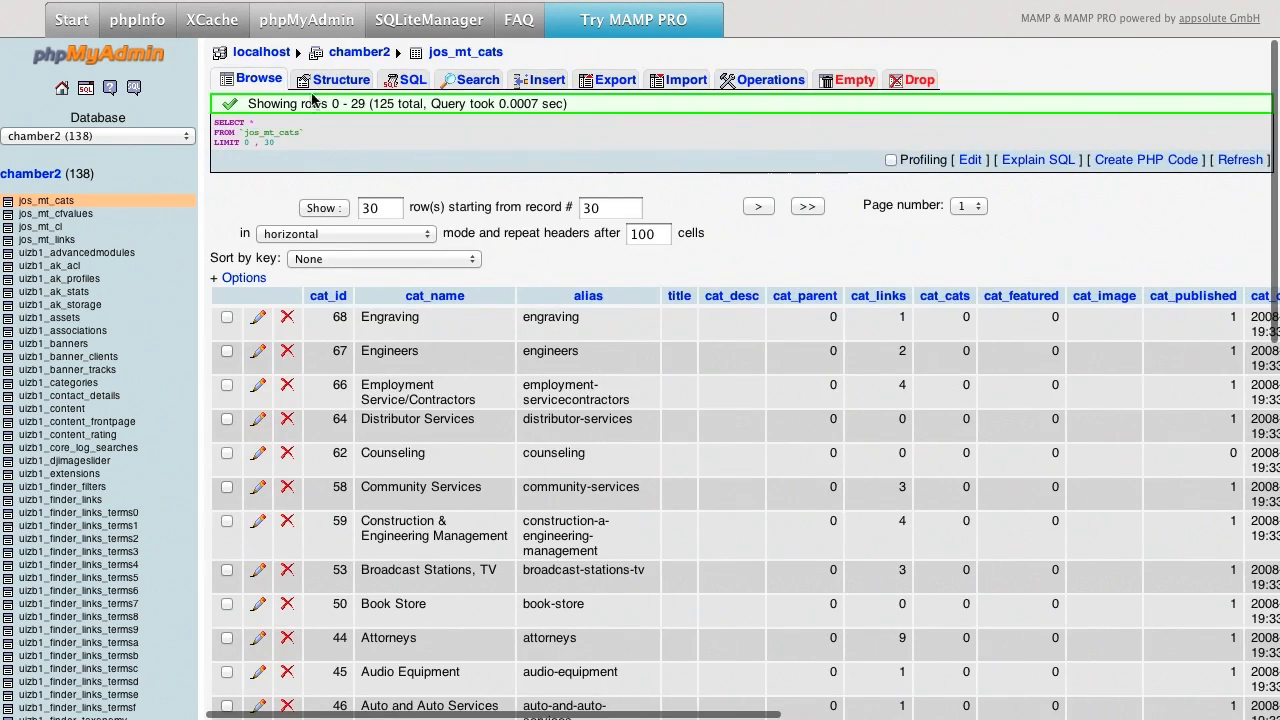
Step: Run the copied updates on jos_mt_cats, setting title to 'name', metakey to 'en-GB' and metadesc to 'category'
click(410, 80)
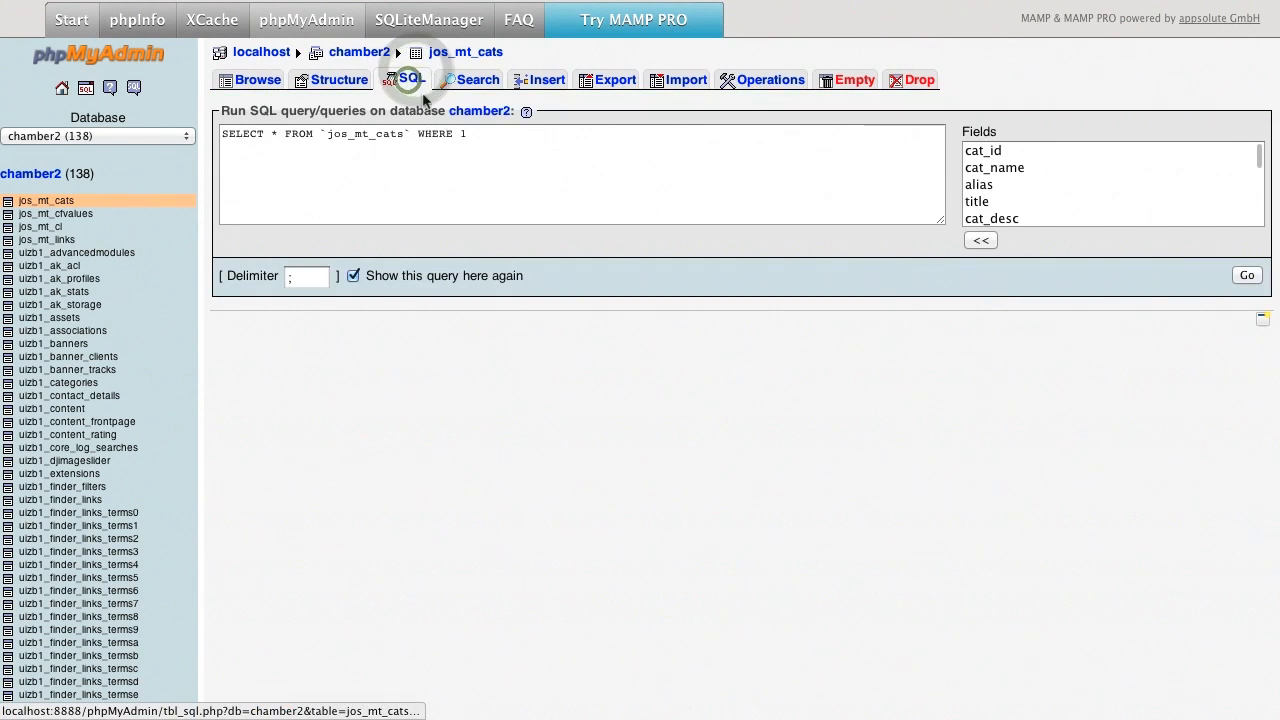
click(471, 157)
key(super+v)
click(1247, 275)
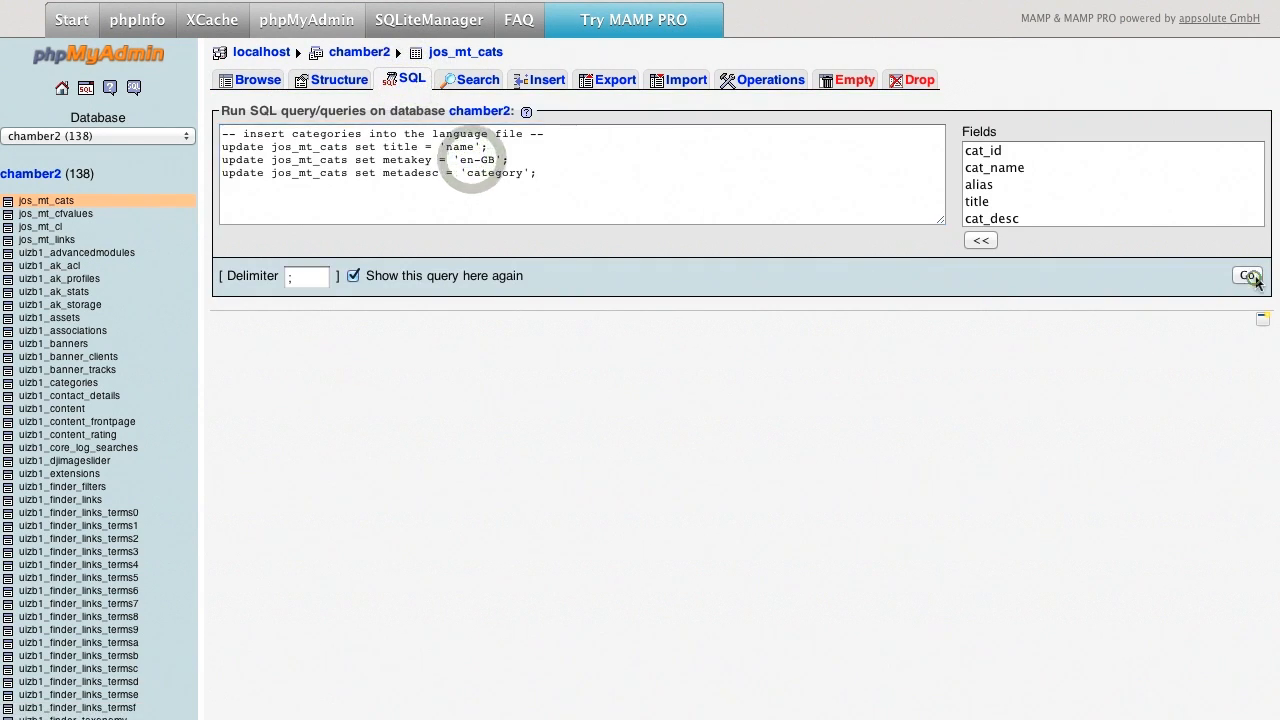
Step: Browse jos_mt_cats and check the values in its title, metakey and metadesc columns
click(265, 88)
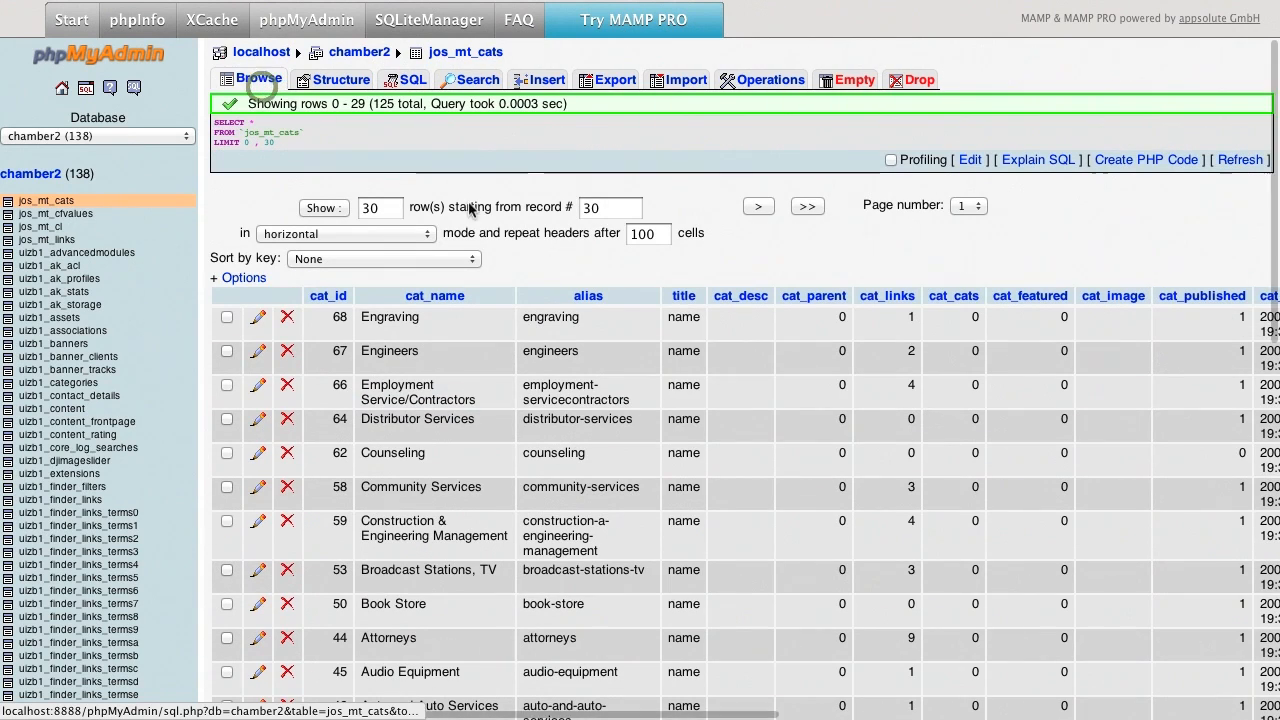
click(670, 319)
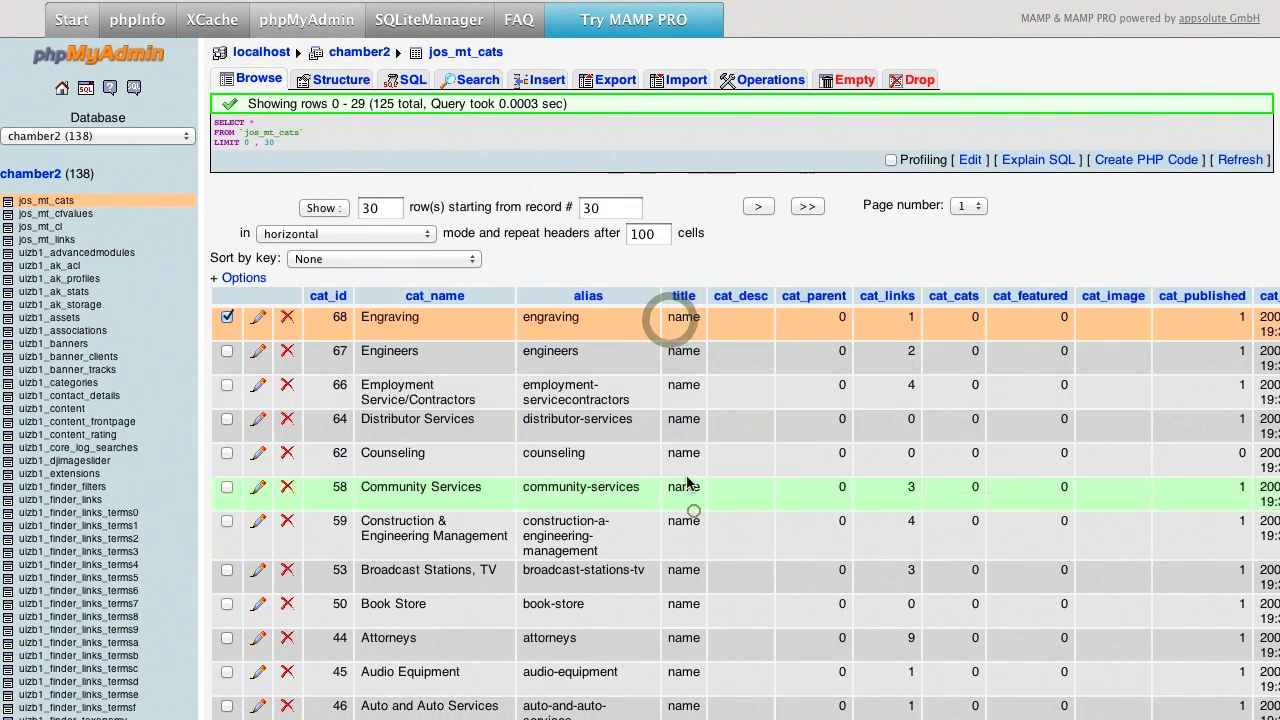
scroll(690, 500, right, 10)
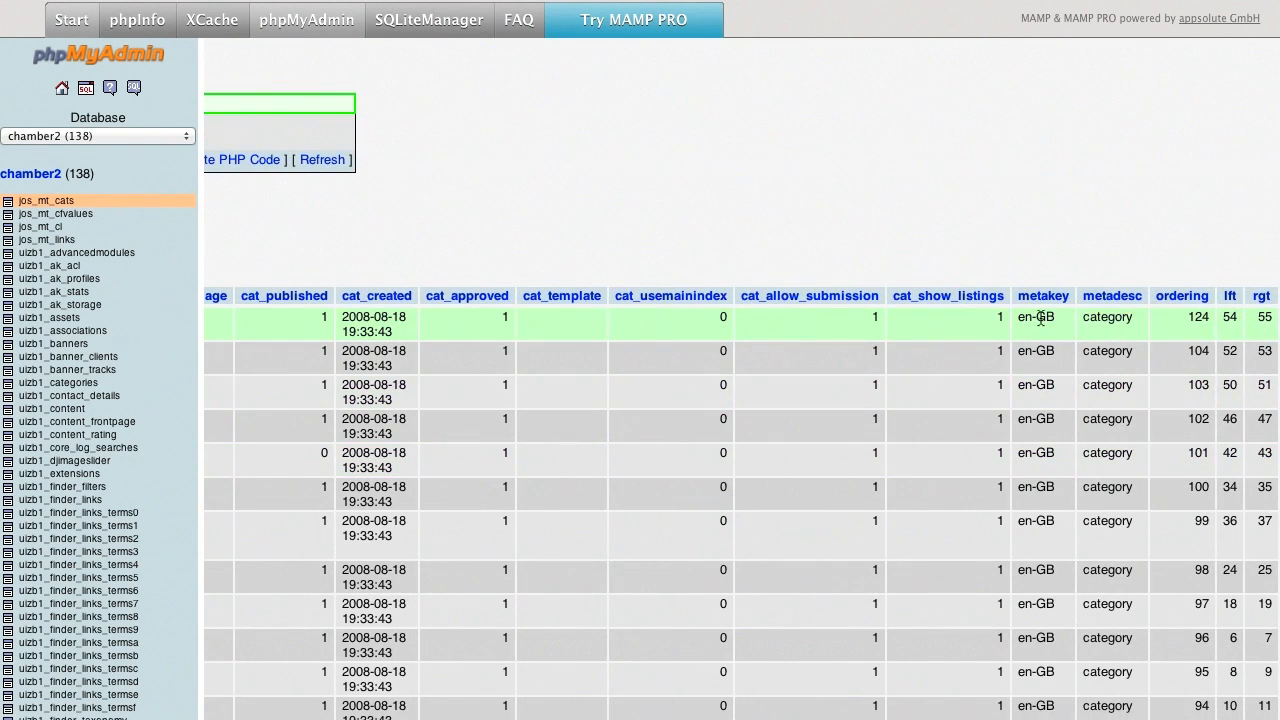
scroll(1100, 370, left, 10)
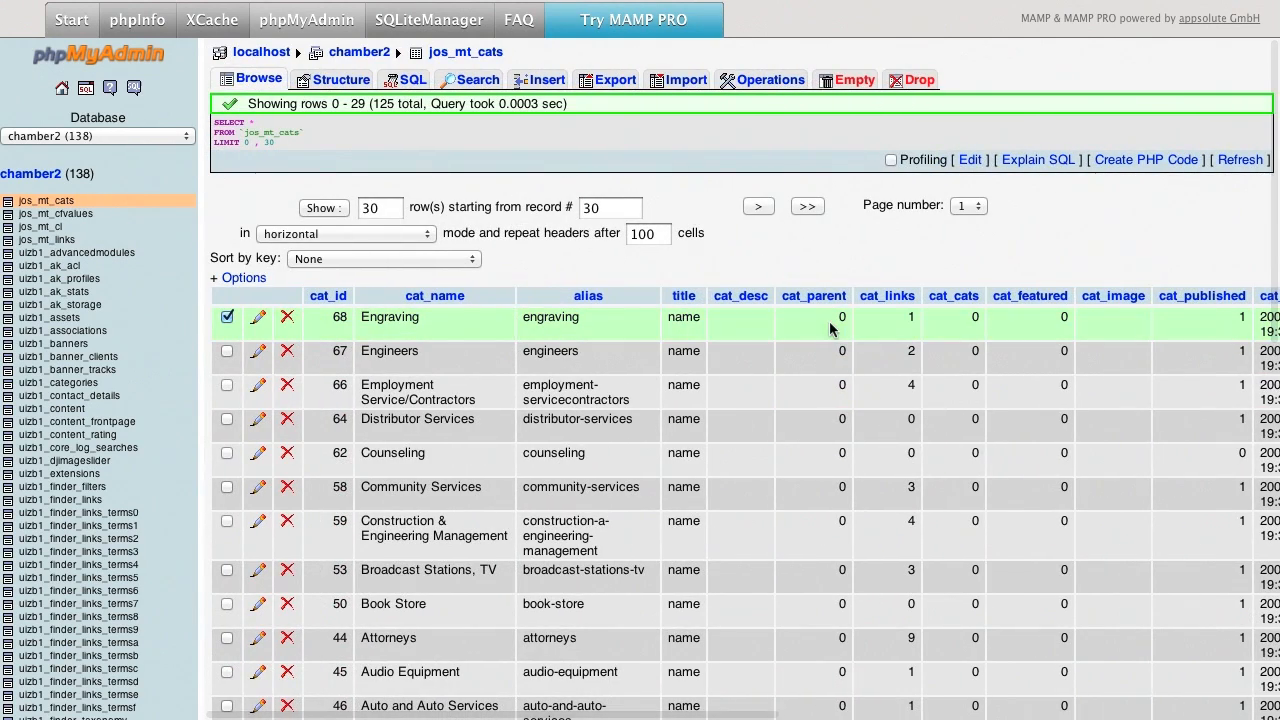
Step: Copy the script's cat_name insert for uizb1_sobipro_language from TextEdit and run it in phpMyAdmin for jos_mt_cats rows with cat_id > '0'
key(super+Tab)
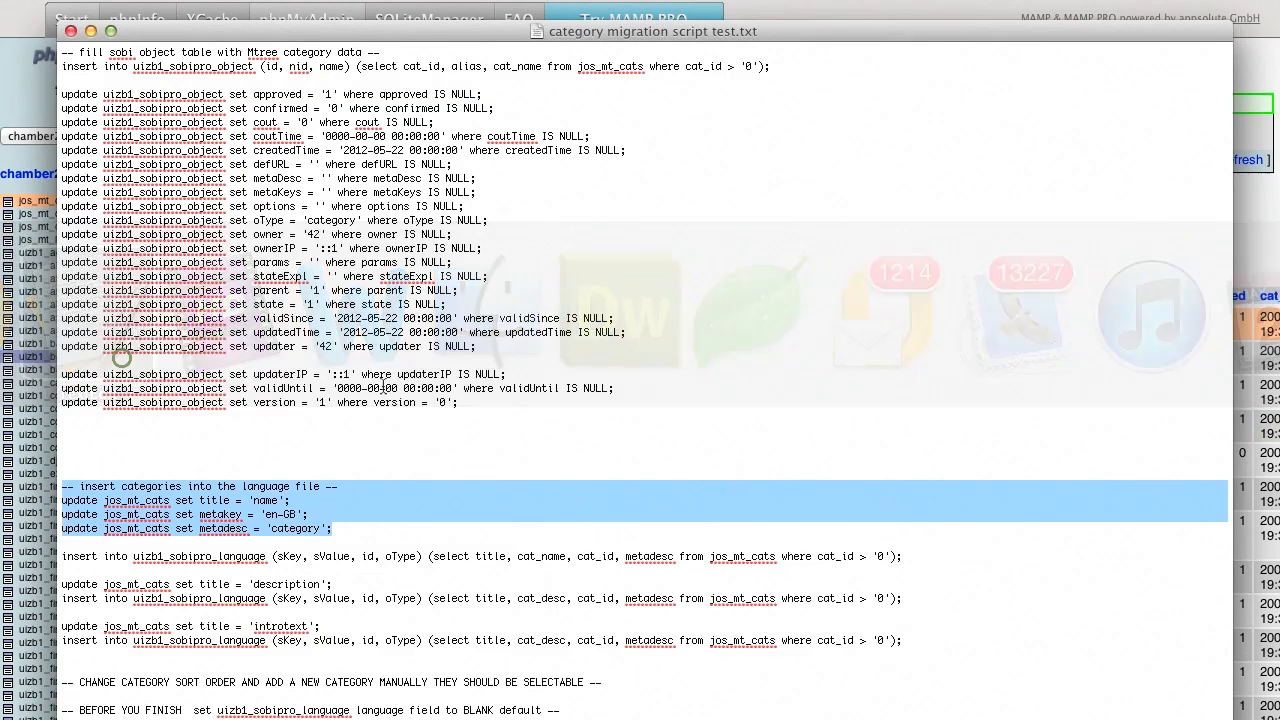
scroll(330, 522, up, 1)
triple_click(168, 558)
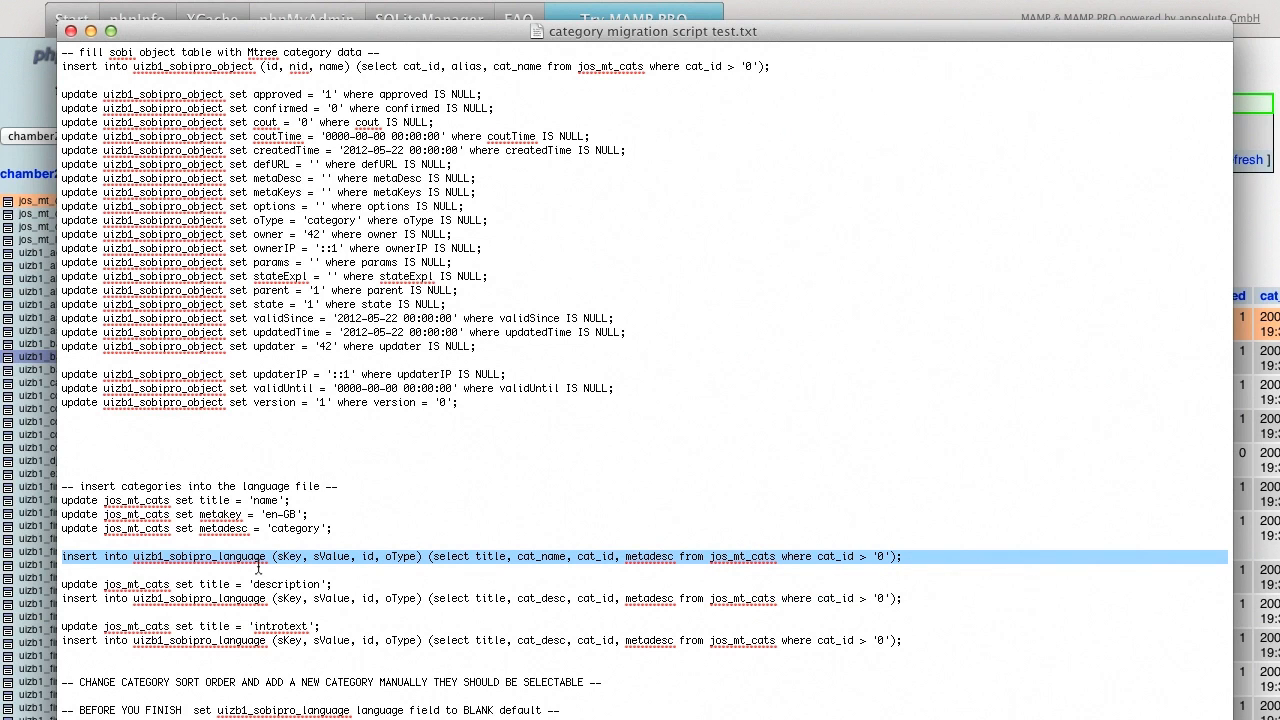
key(super+Tab)
click(51, 167)
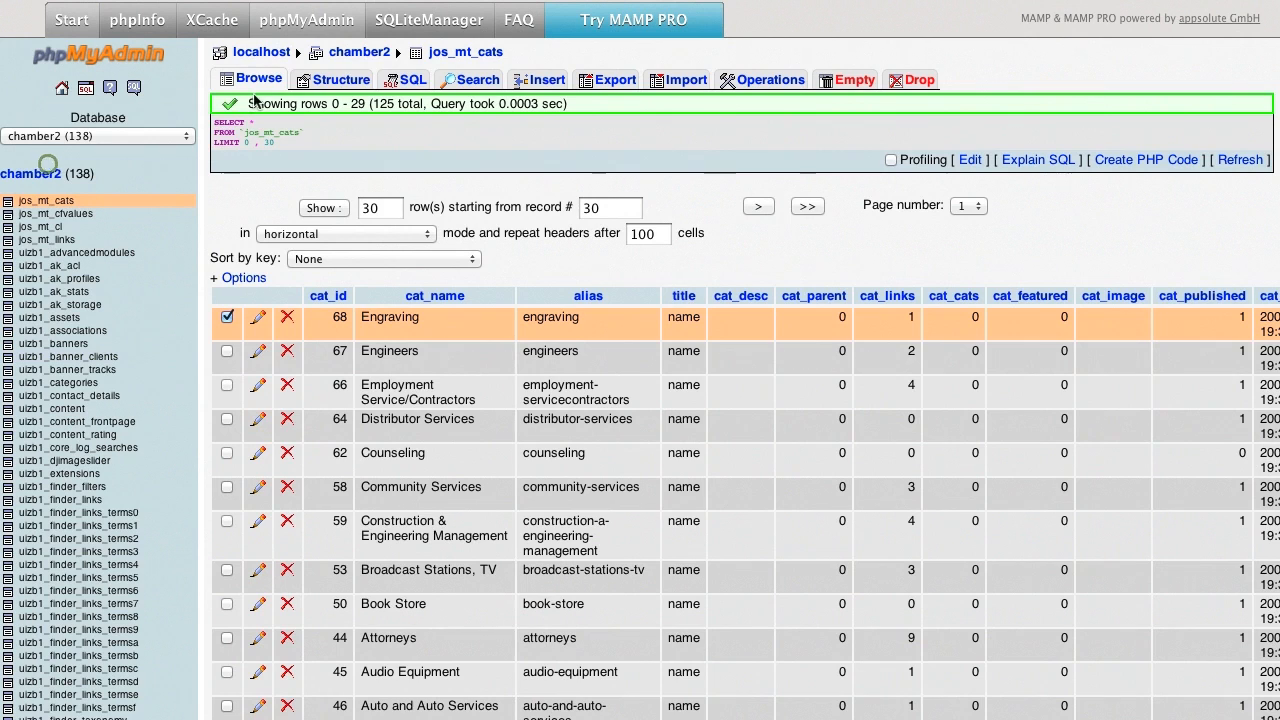
click(410, 80)
click(518, 167)
text(insert into uizb1_sobipro_language (sKey, sValue, id, oType) (select title, cat_name, cat_id, metadesc from jos_mt_cats where cat_id > '0');)
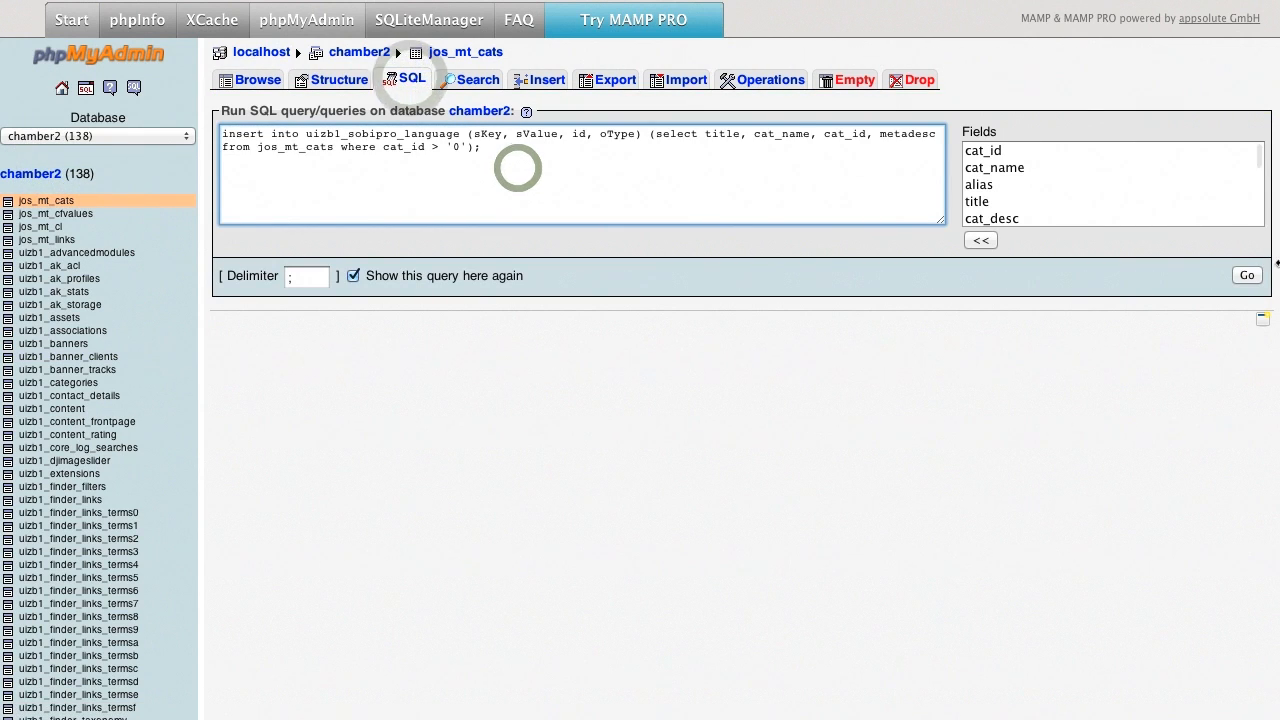
click(1247, 275)
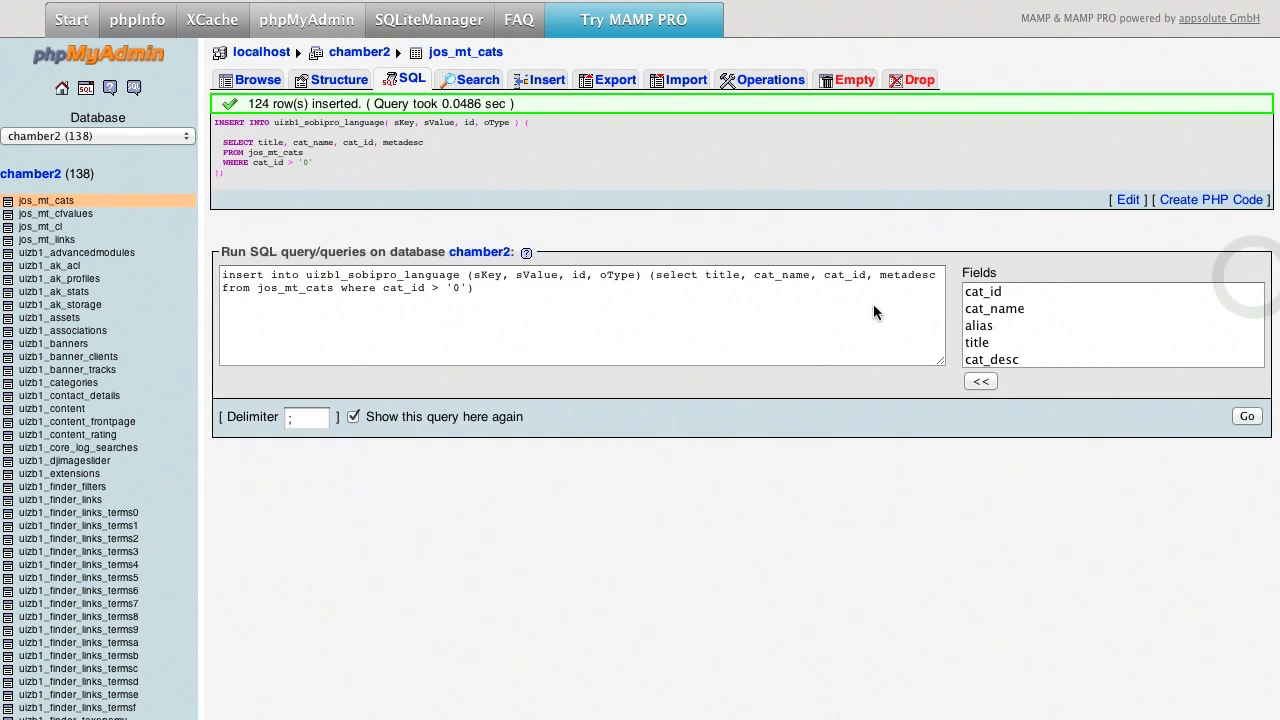
Step: Copy the script's 'description' title update and cat_desc insert for uizb1_sobipro_language from TextEdit and run both in phpMyAdmin
key(super+Tab)
scroll(420, 537, down, 2)
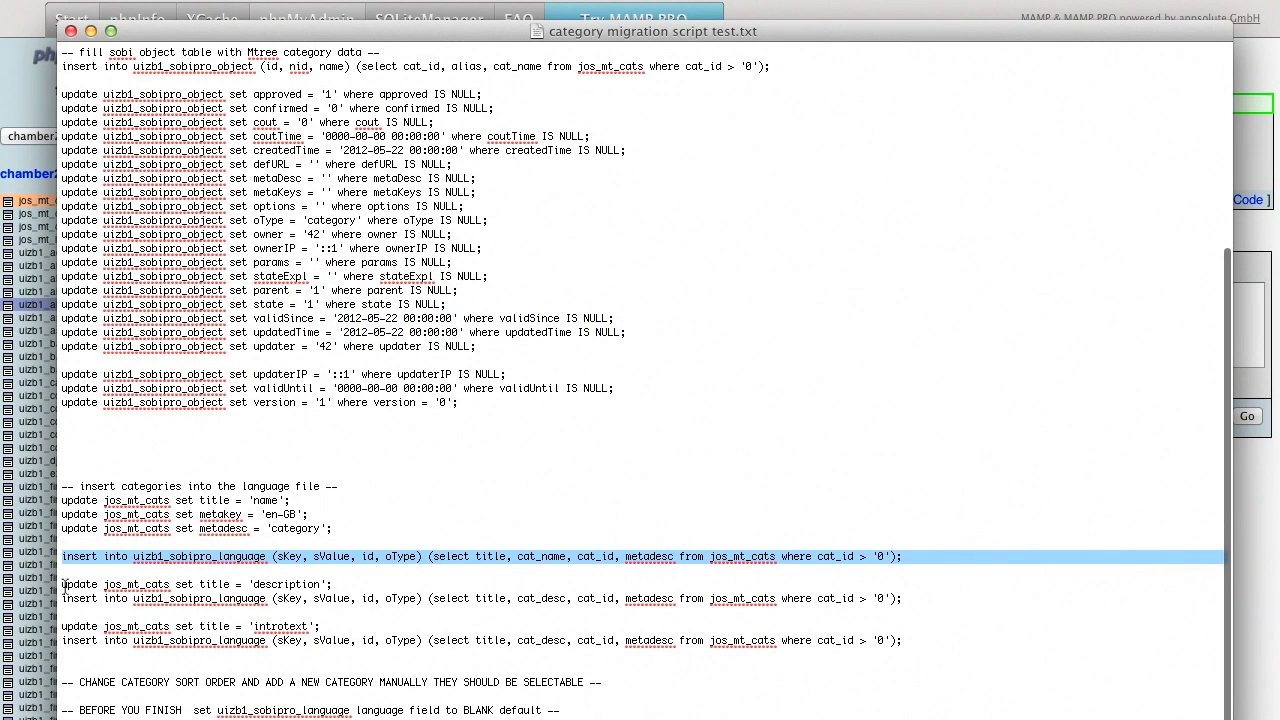
drag(62, 584, 929, 598)
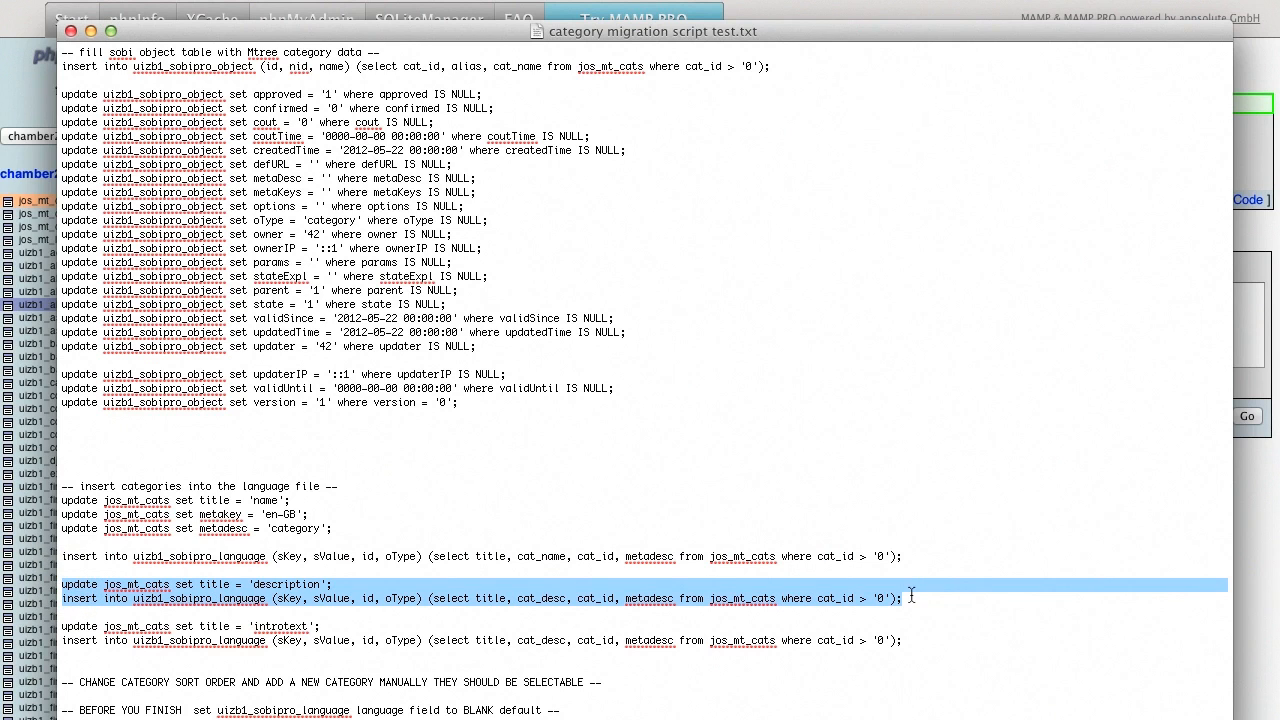
key(super+Tab)
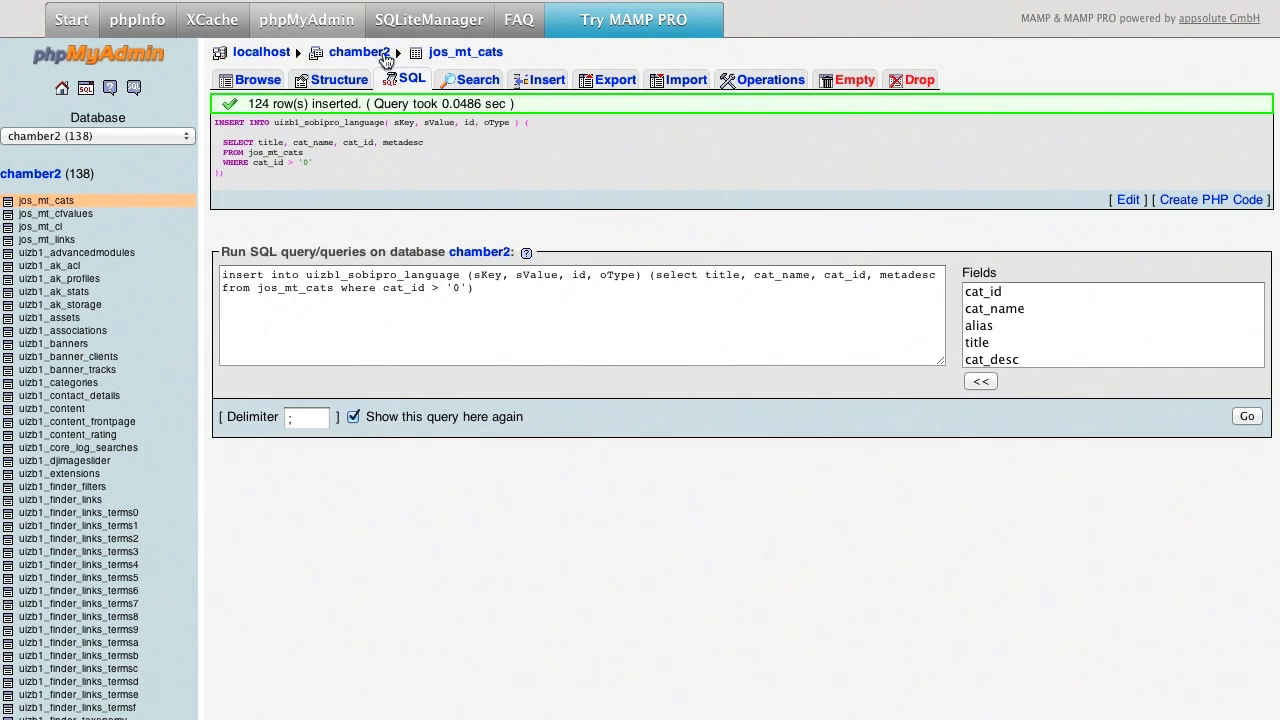
click(490, 285)
key(super+a)
text(update jos_mt_cats set title = 'description'; insert into uizbl_sobipro_language (sKey, sValue, id, oType) (select title, cat_desc, cat_id, metadesc from jos_mt_cats where cat_id > '0');)
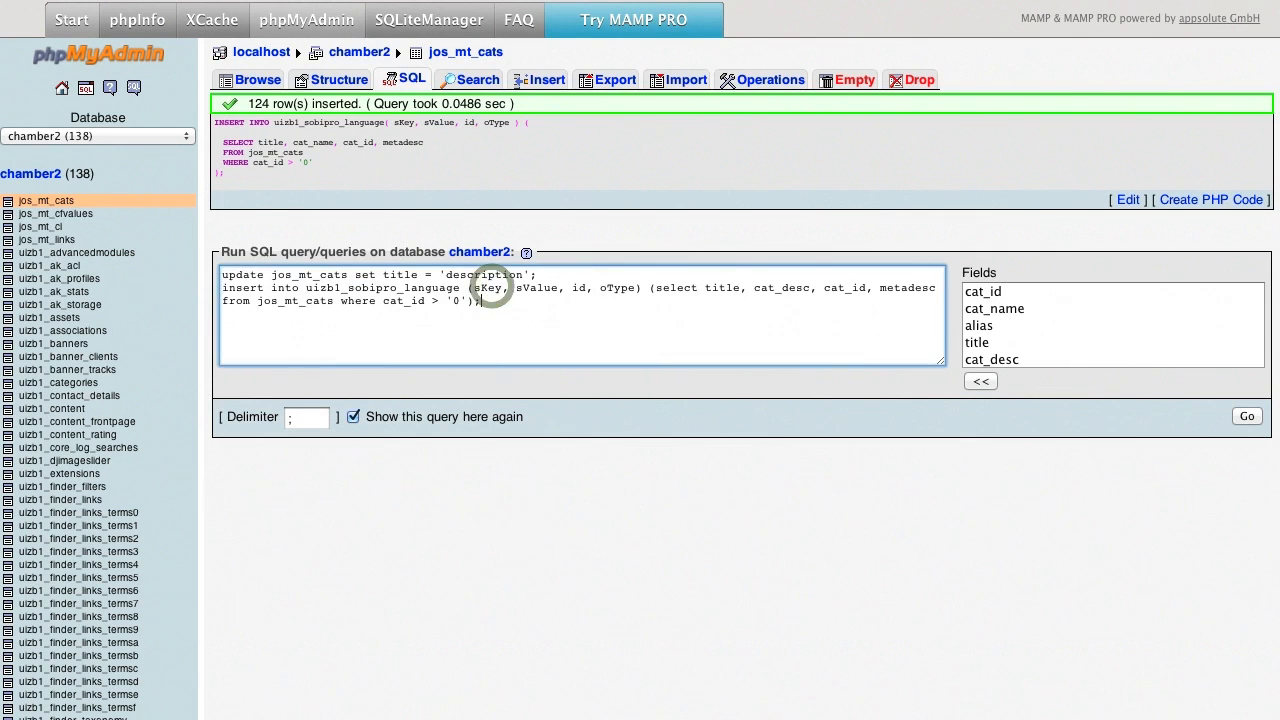
click(1247, 416)
Step: In the TextEdit script, copy the 'introtext' title update and the cat_desc insert statement below it
key(super+Tab)
scroll(341, 590, down, 1)
scroll(341, 590, up, 1)
drag(62, 627, 909, 640)
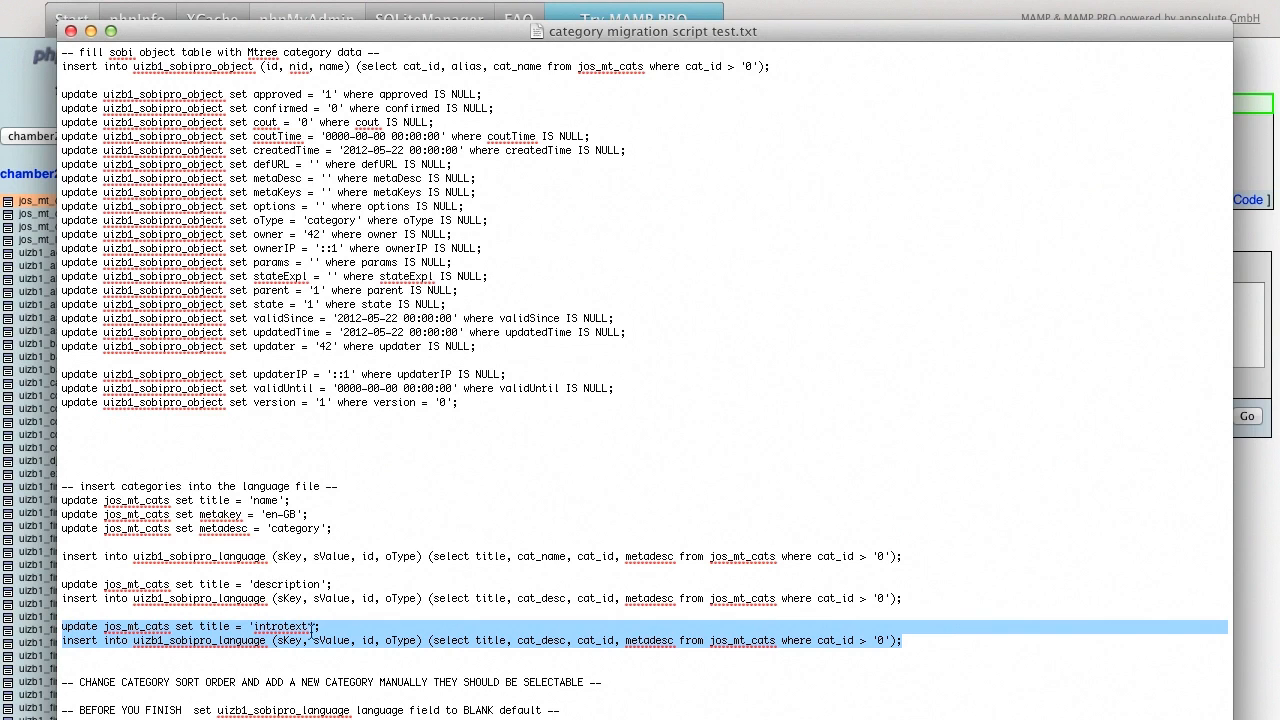
click(542, 650)
drag(908, 645, 52, 630)
key(super+c)
Step: Return to phpMyAdmin and replace the previous query with the copied 'introtext' update and cat_desc insert, running both
key(super+Tab)
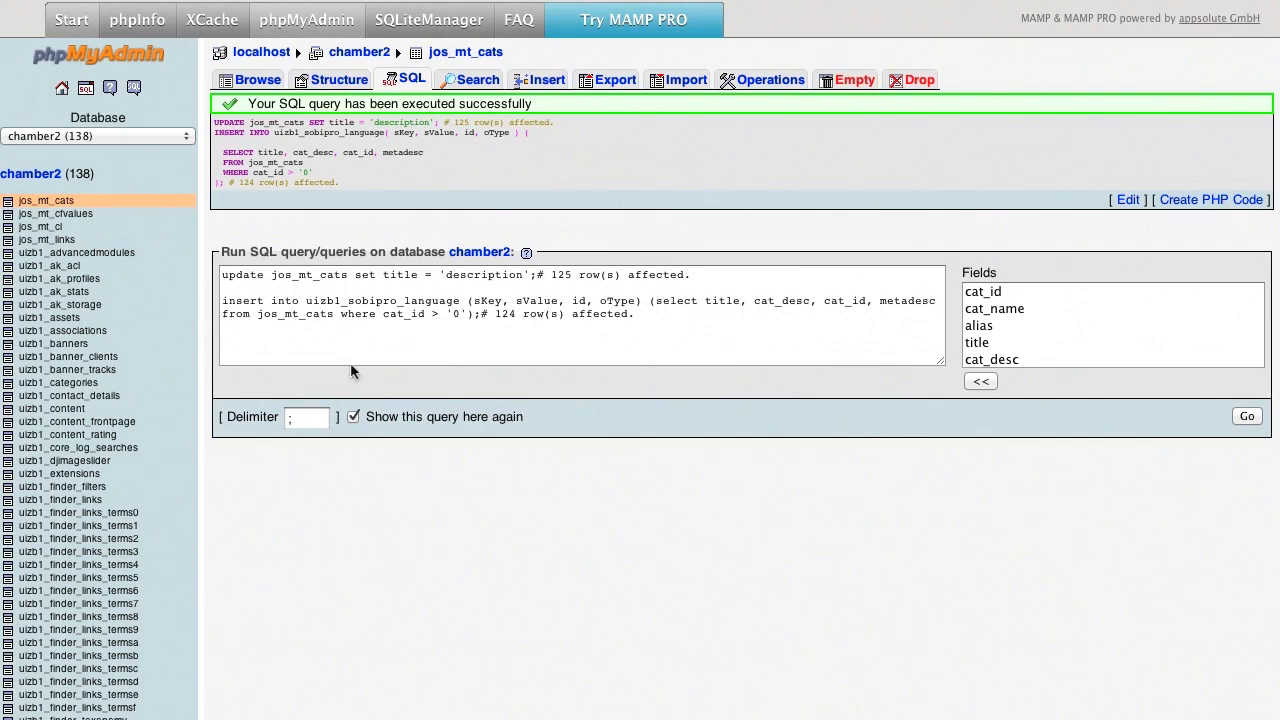
click(387, 285)
key(super+a)
key(super+v)
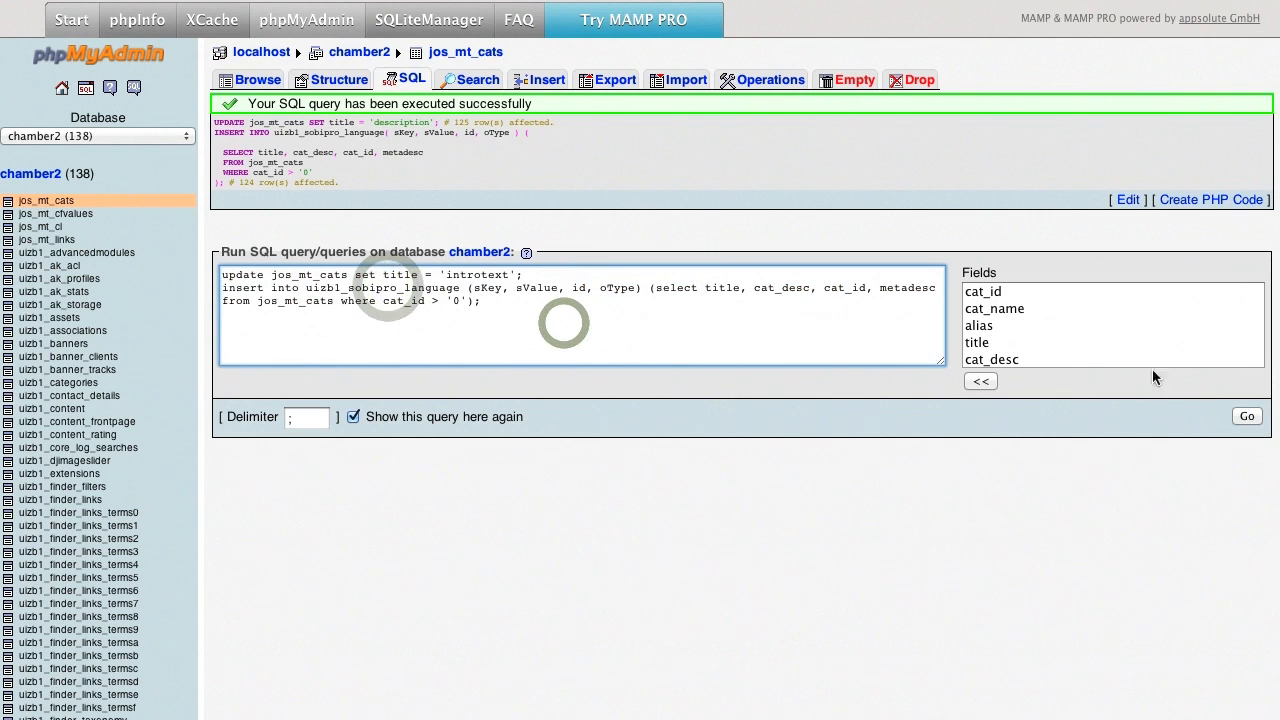
click(1252, 415)
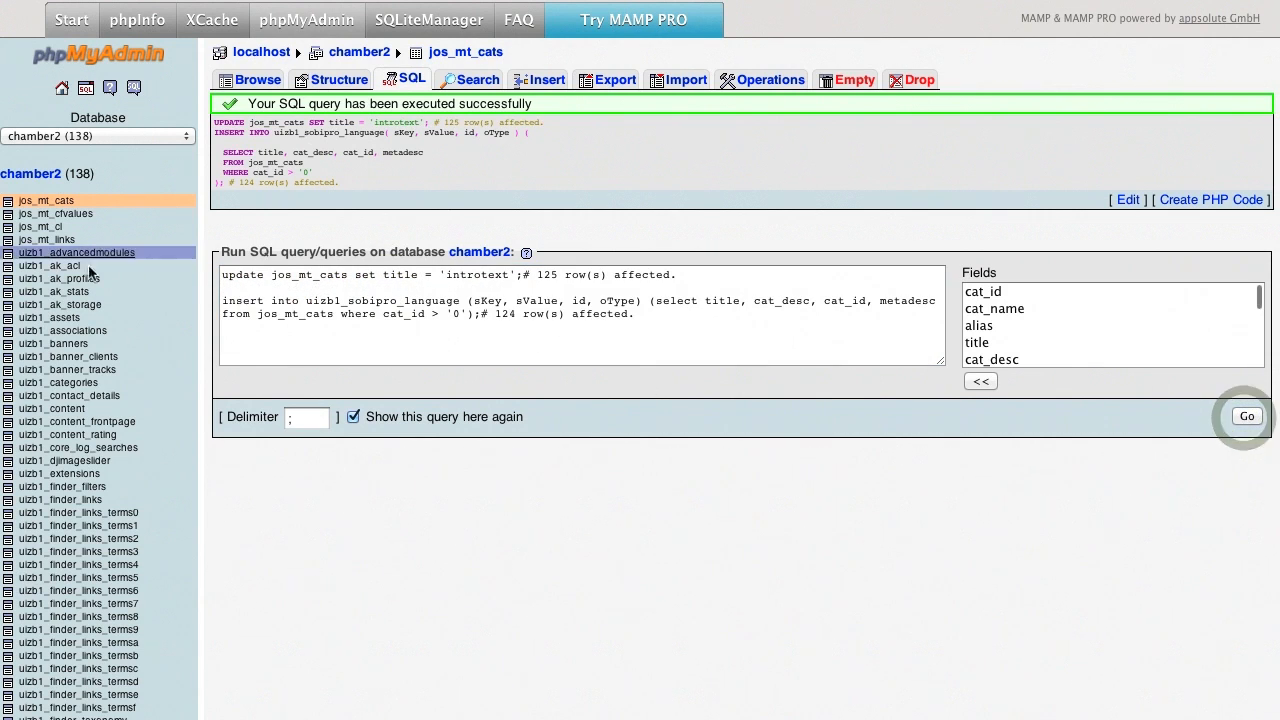
Step: Browse the uizb1_sobipro_language table through page 28 and examine the category rows' sKey, sValue, language and oType values
scroll(88, 292, down, 5)
scroll(88, 292, down, 10)
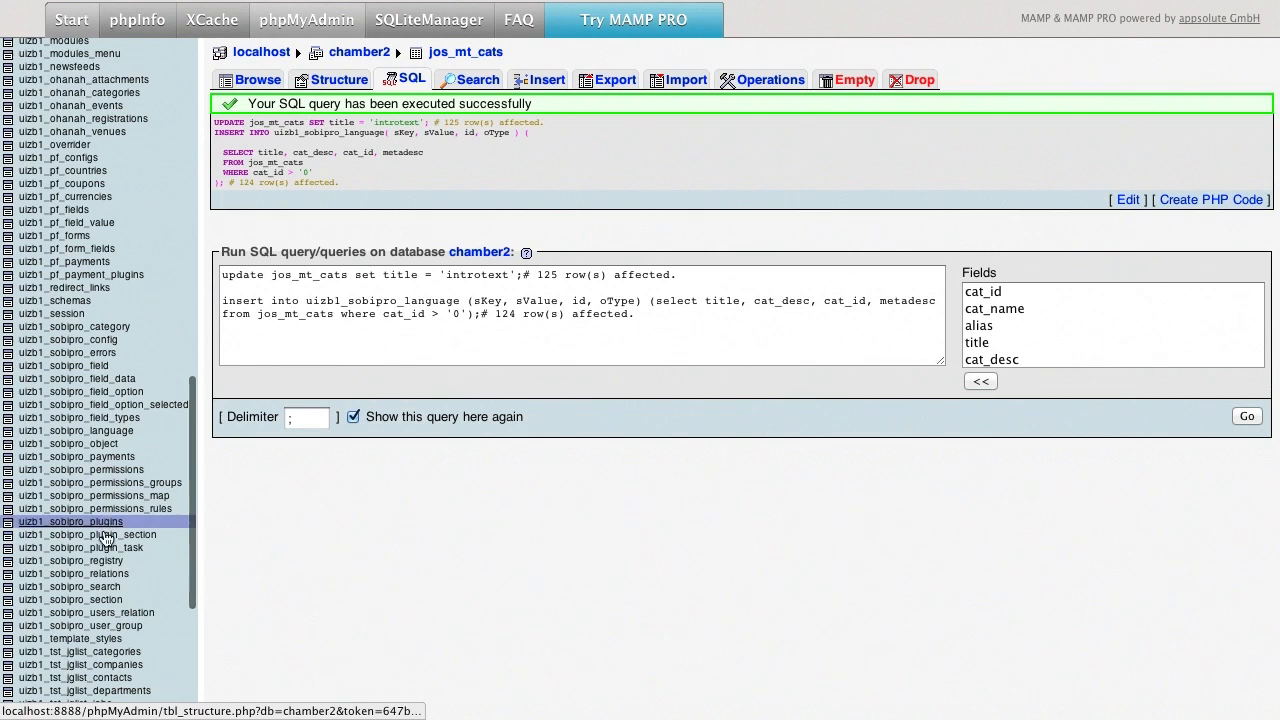
click(108, 432)
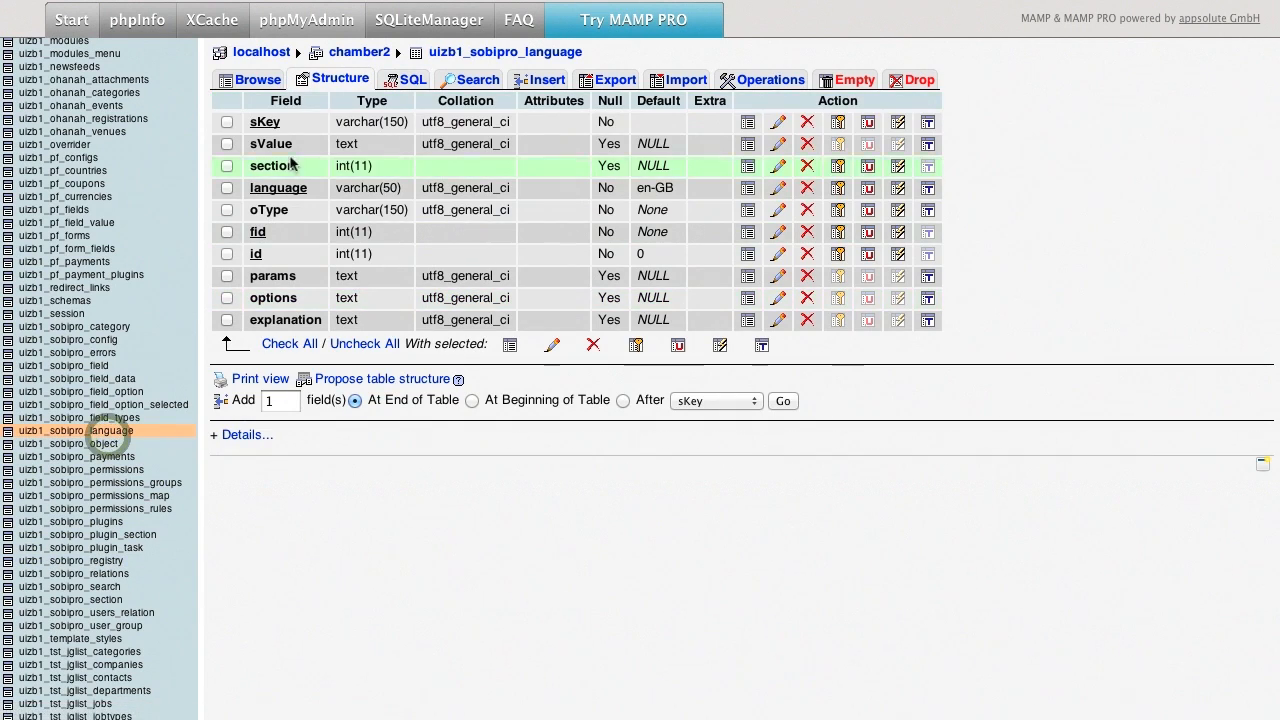
click(258, 84)
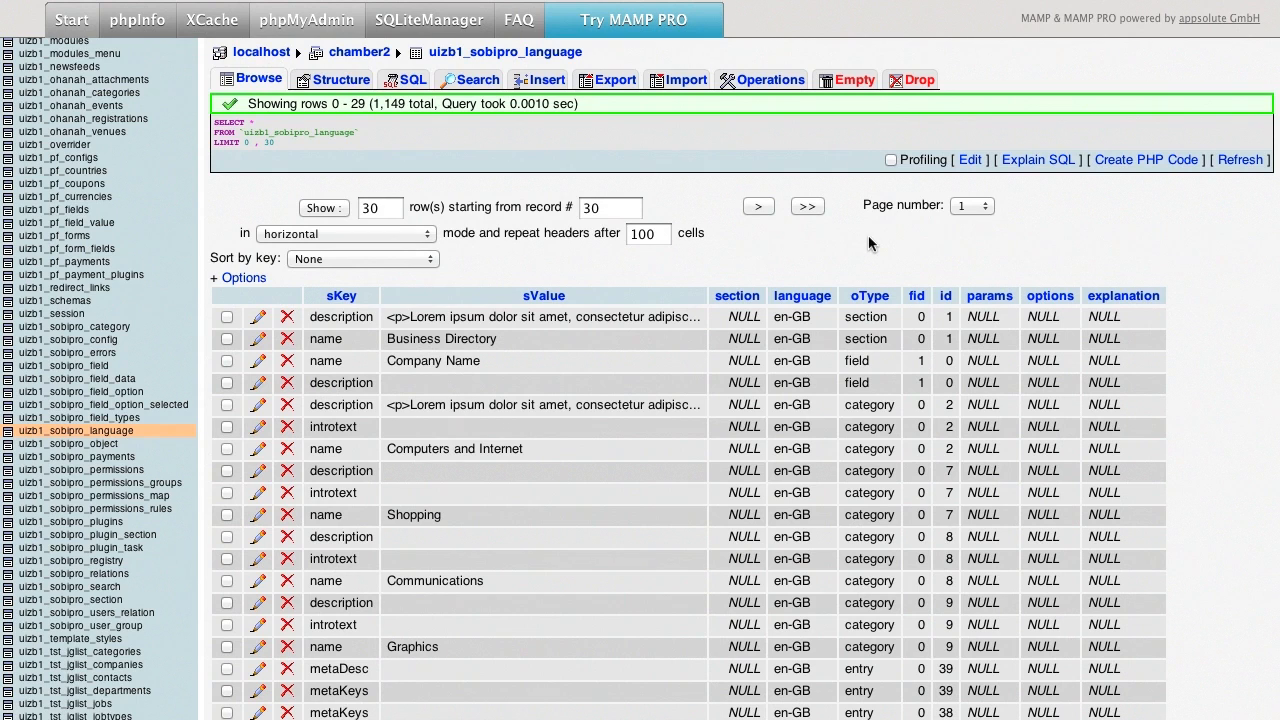
scroll(888, 250, down, 3)
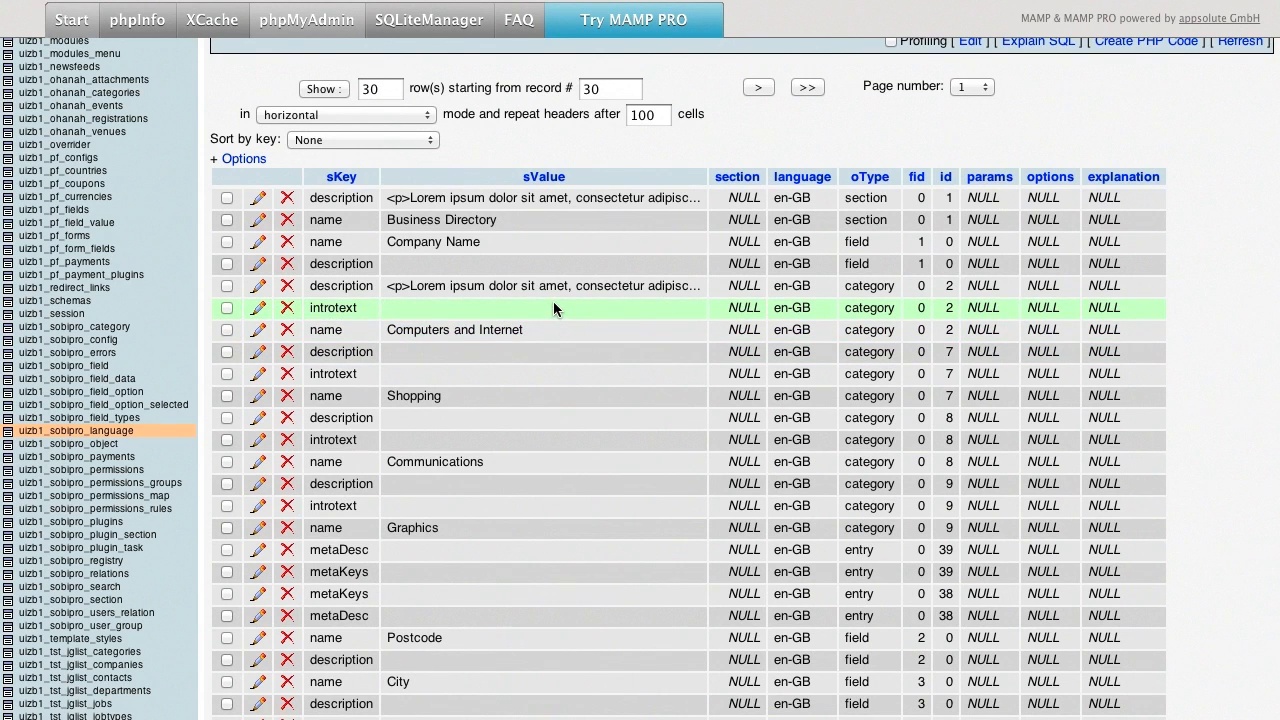
scroll(553, 308, down, 5)
click(970, 561)
scroll(975, 590, down, 5)
click(970, 564)
scroll(512, 330, down, 5)
scroll(512, 330, up, 5)
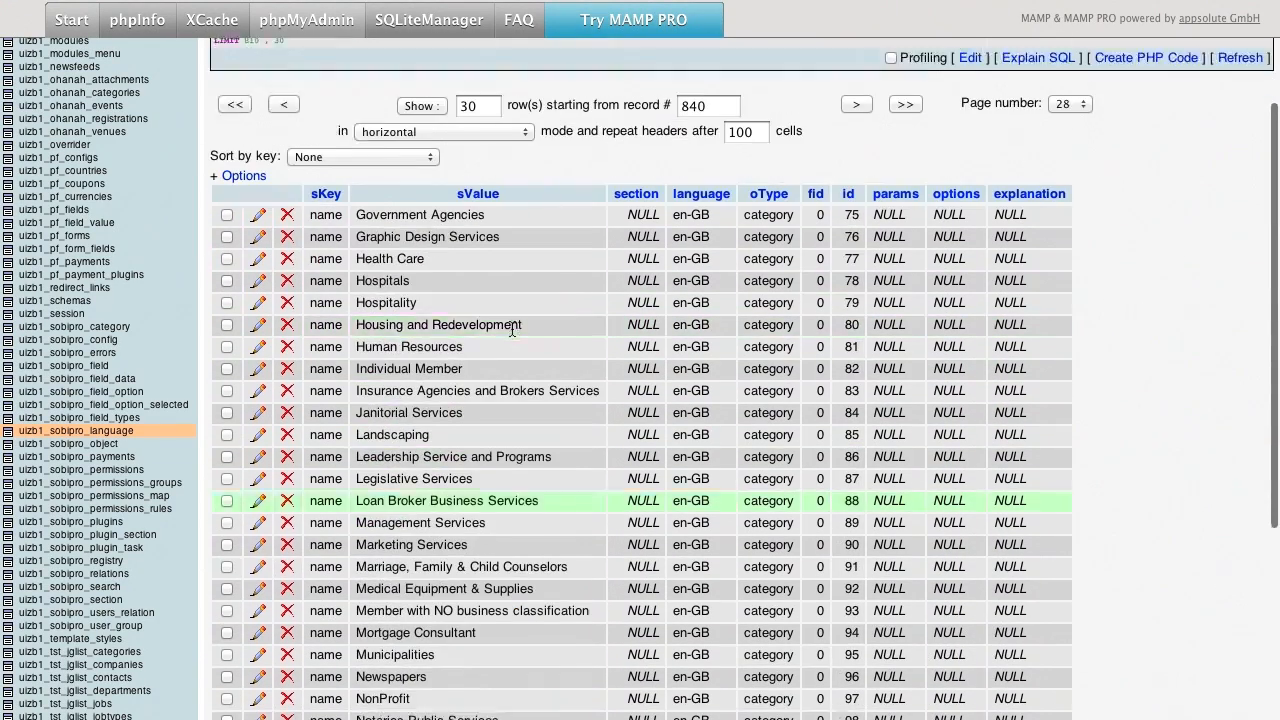
Step: Following the script's closing note, clear the default value of the language field in uizb1_sobipro_language and save the table structure
key(super+Tab)
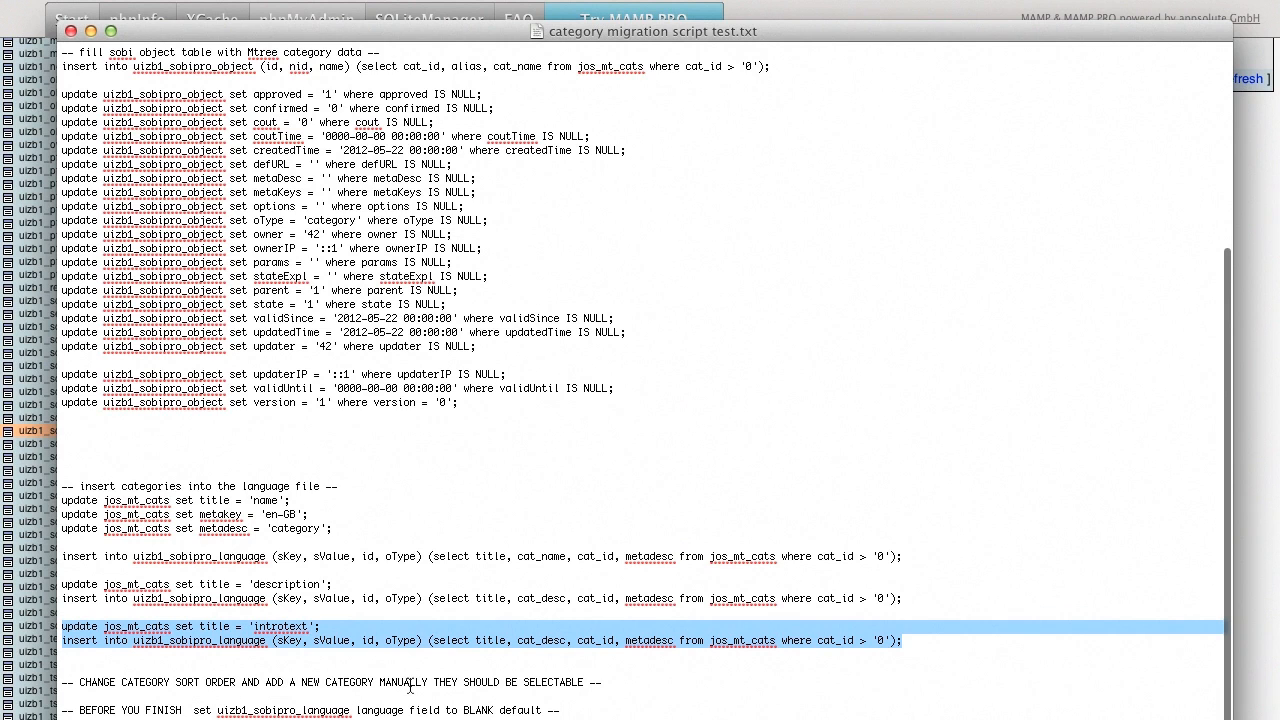
double_click(321, 703)
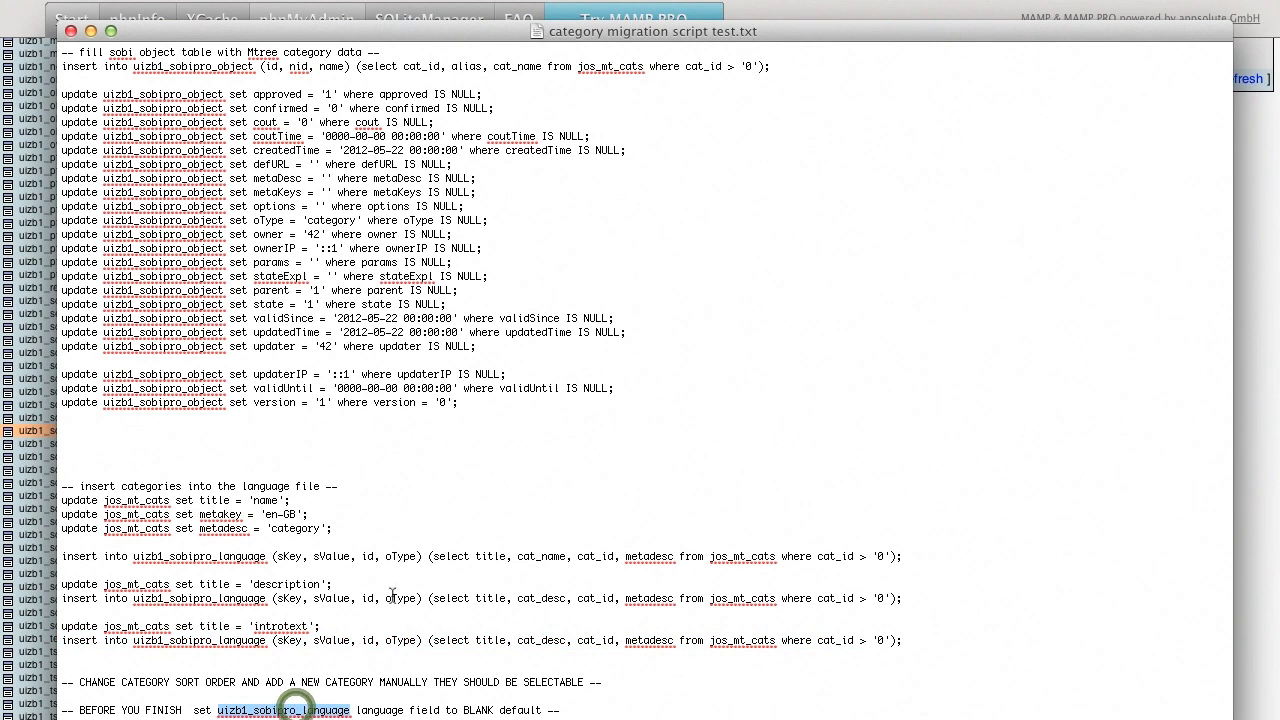
key(super+Tab)
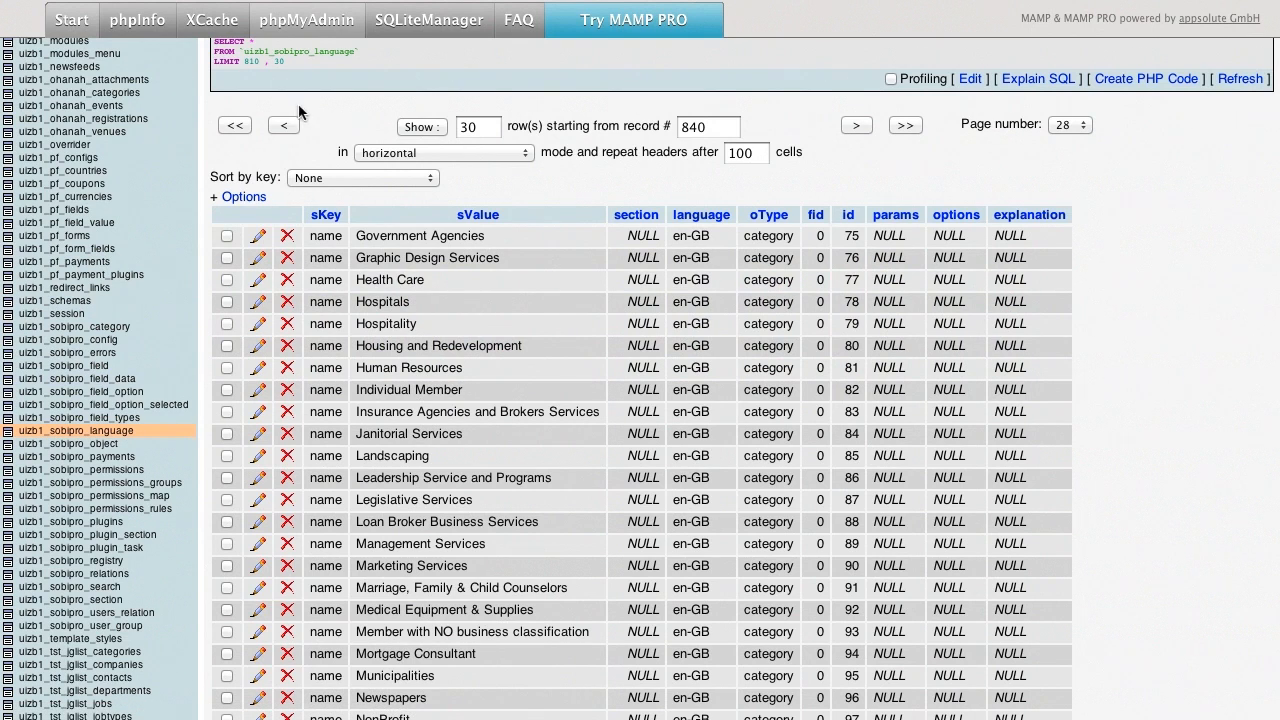
scroll(300, 105, up, 3)
click(330, 79)
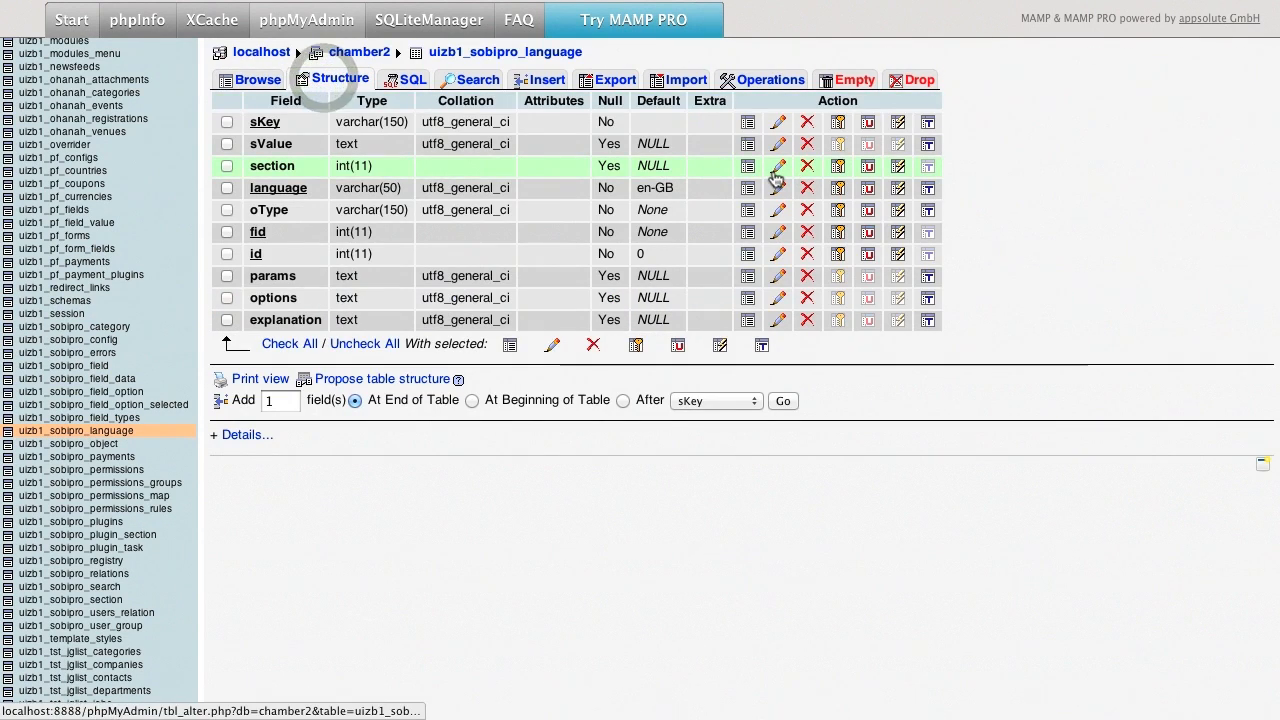
click(778, 188)
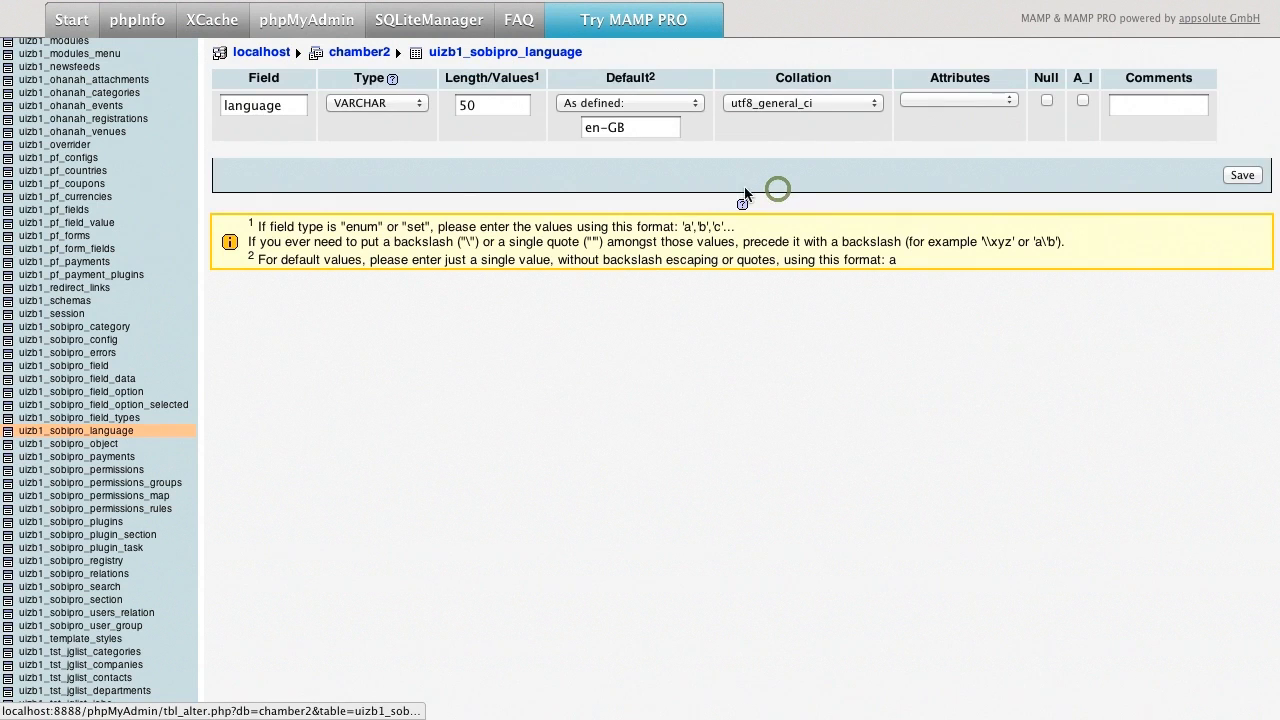
triple_click(650, 130)
key(BackSpace)
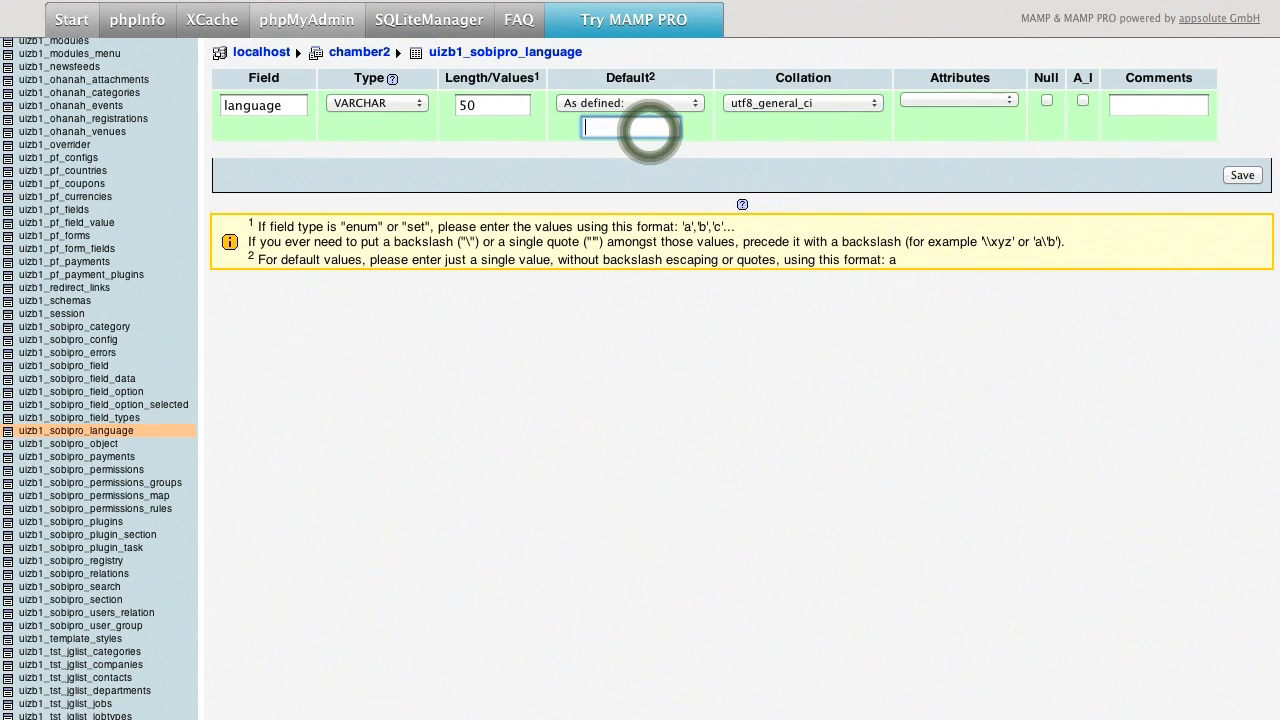
click(1241, 175)
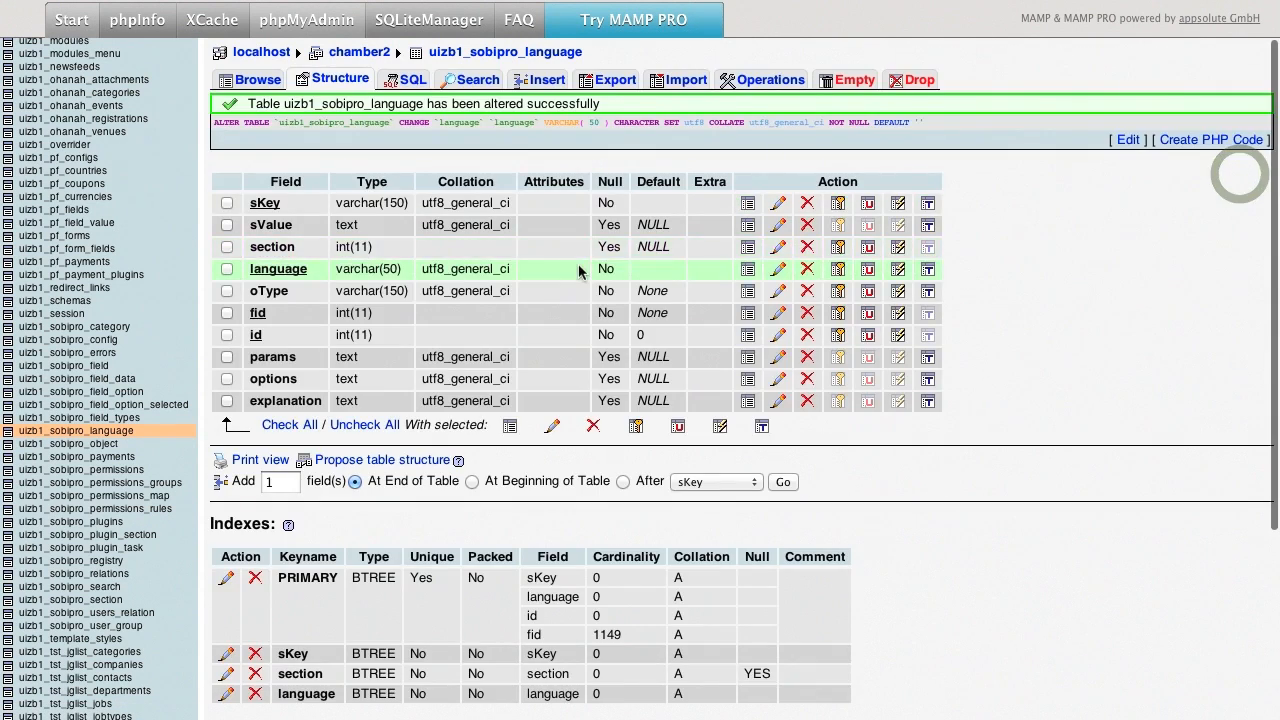
Step: Check the migration script, return to the SobiPro administration, open the Business Directory section's general configuration and clean the cache
key(super+Tab)
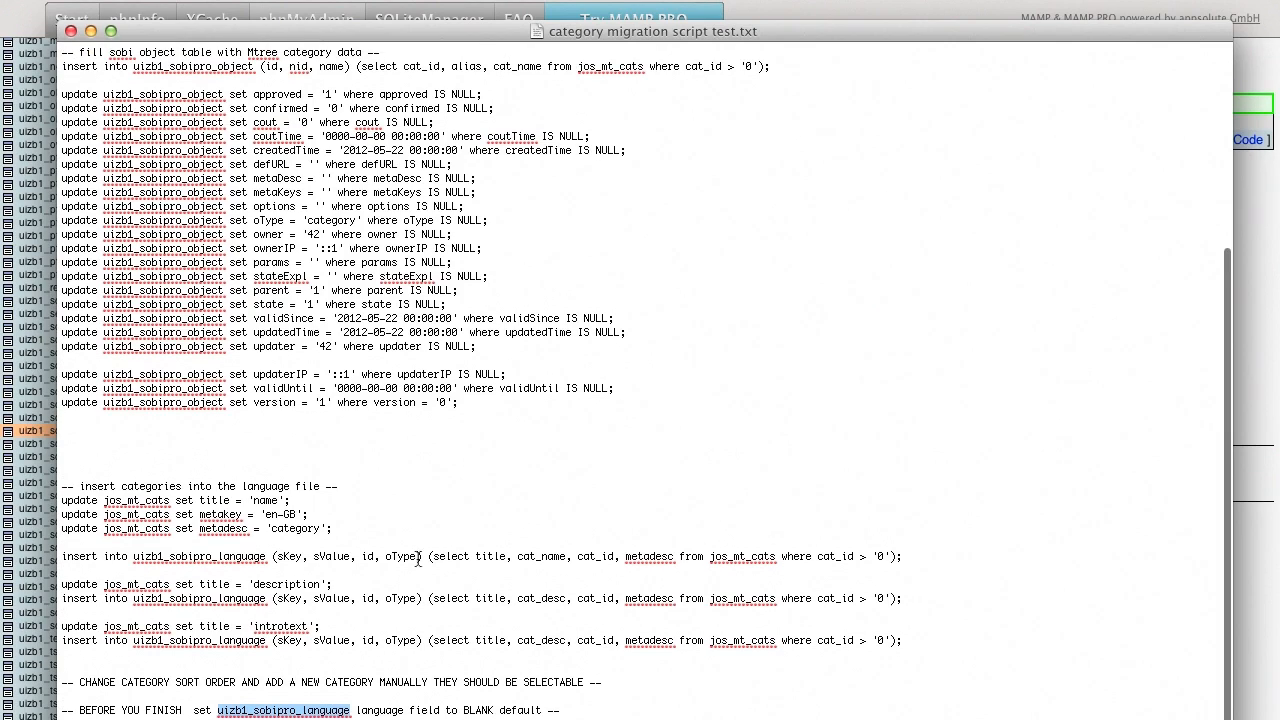
scroll(435, 558, up, 7)
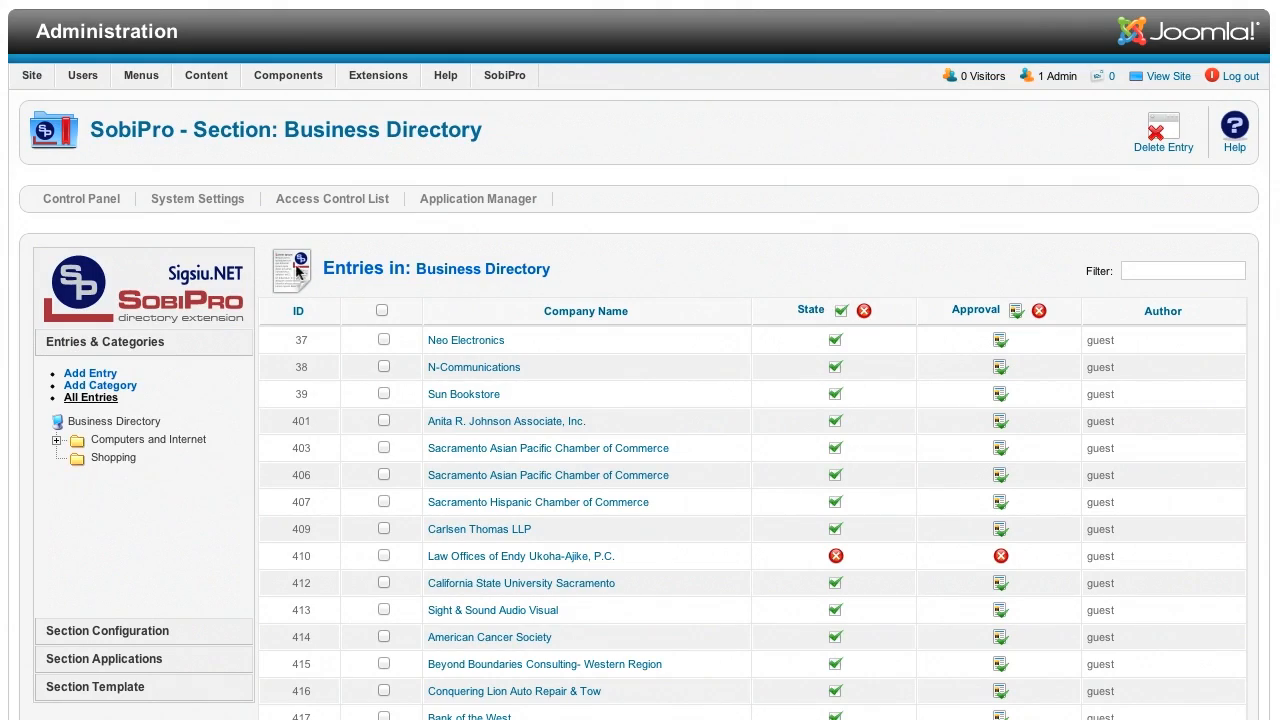
scroll(148, 474, down, 5)
click(160, 321)
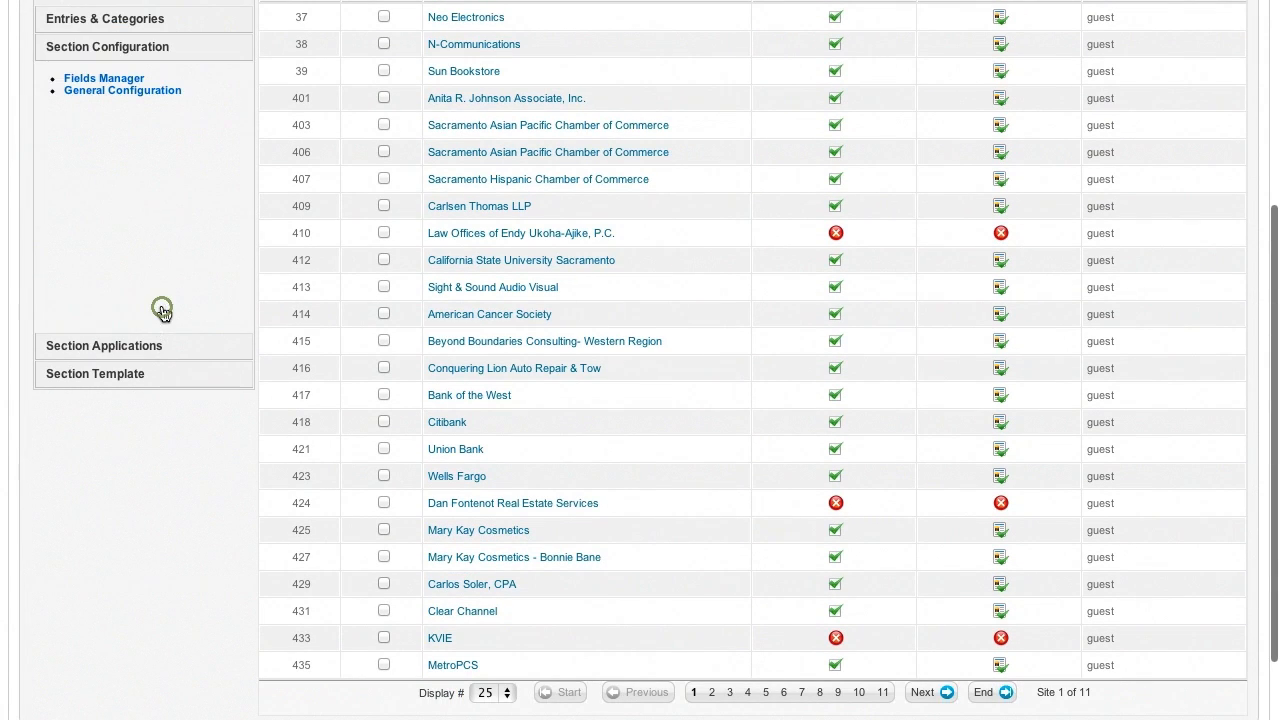
scroll(131, 200, up, 2)
click(131, 204)
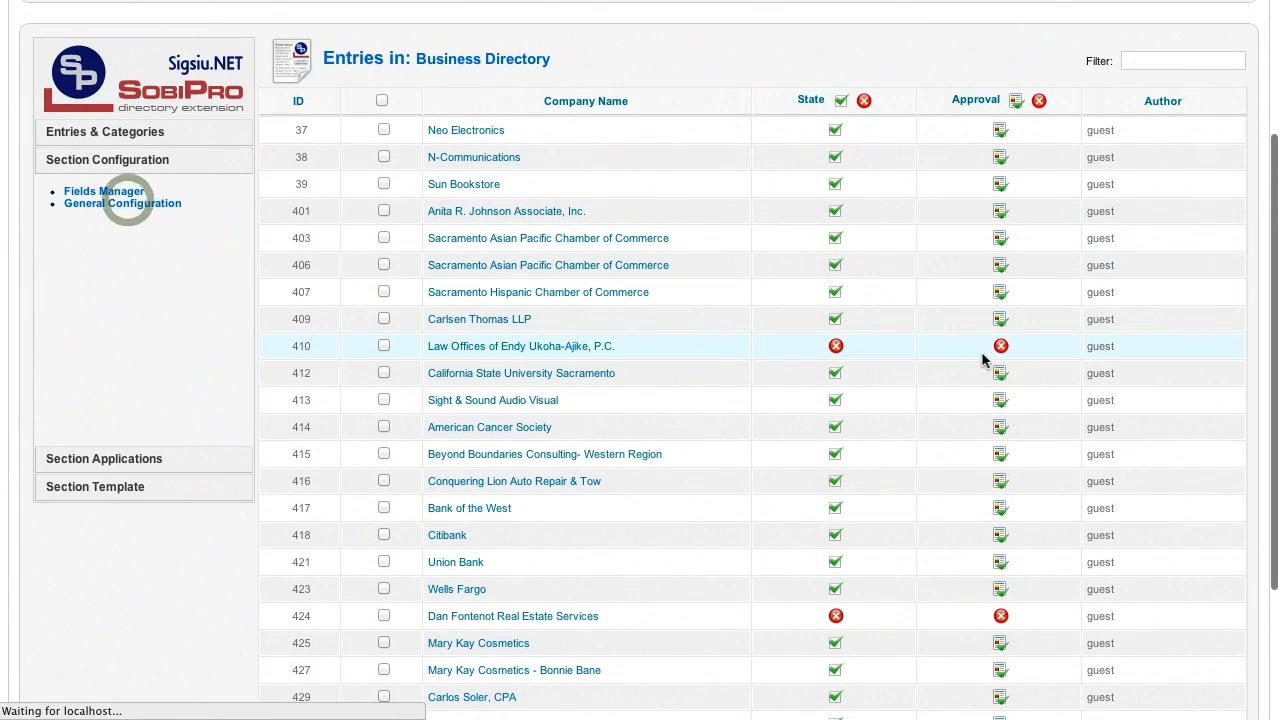
scroll(992, 360, up, 3)
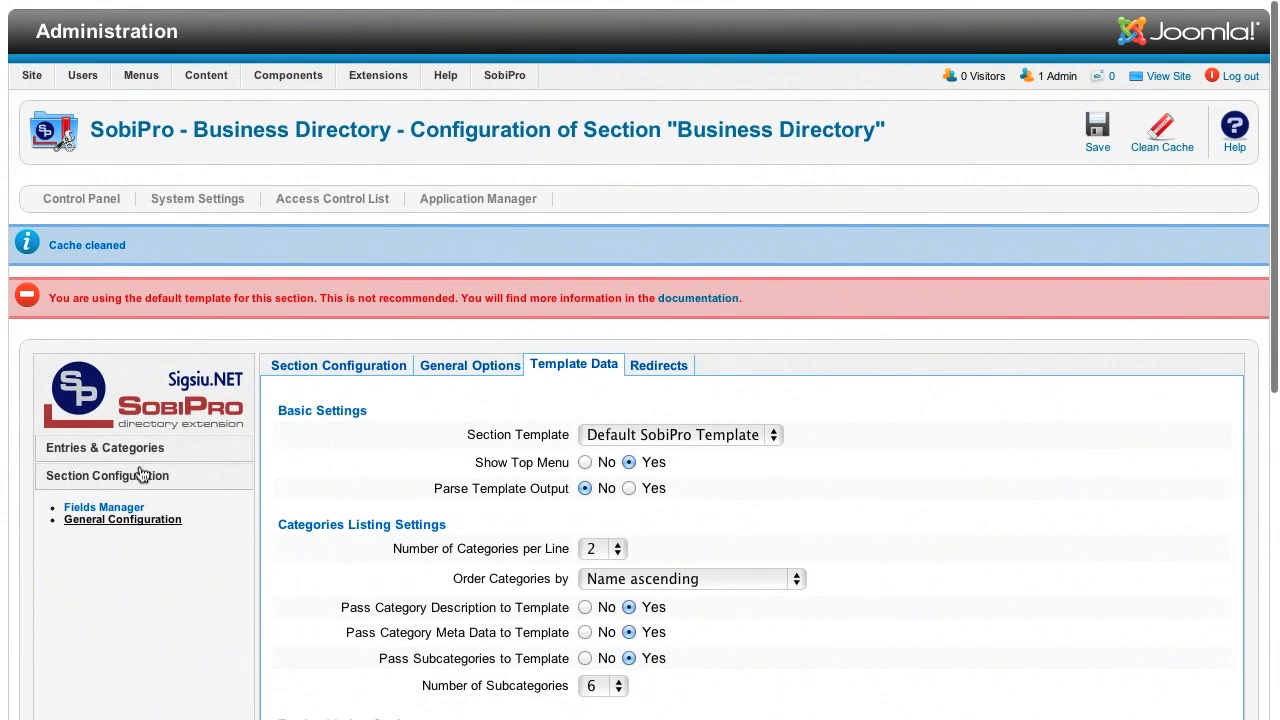
Step: Examine the Business Directory's category tree and open the section's category list to check the migrated categories
click(134, 448)
scroll(124, 470, down, 5)
scroll(124, 470, down, 15)
scroll(133, 408, up, 10)
scroll(130, 407, up, 5)
click(128, 342)
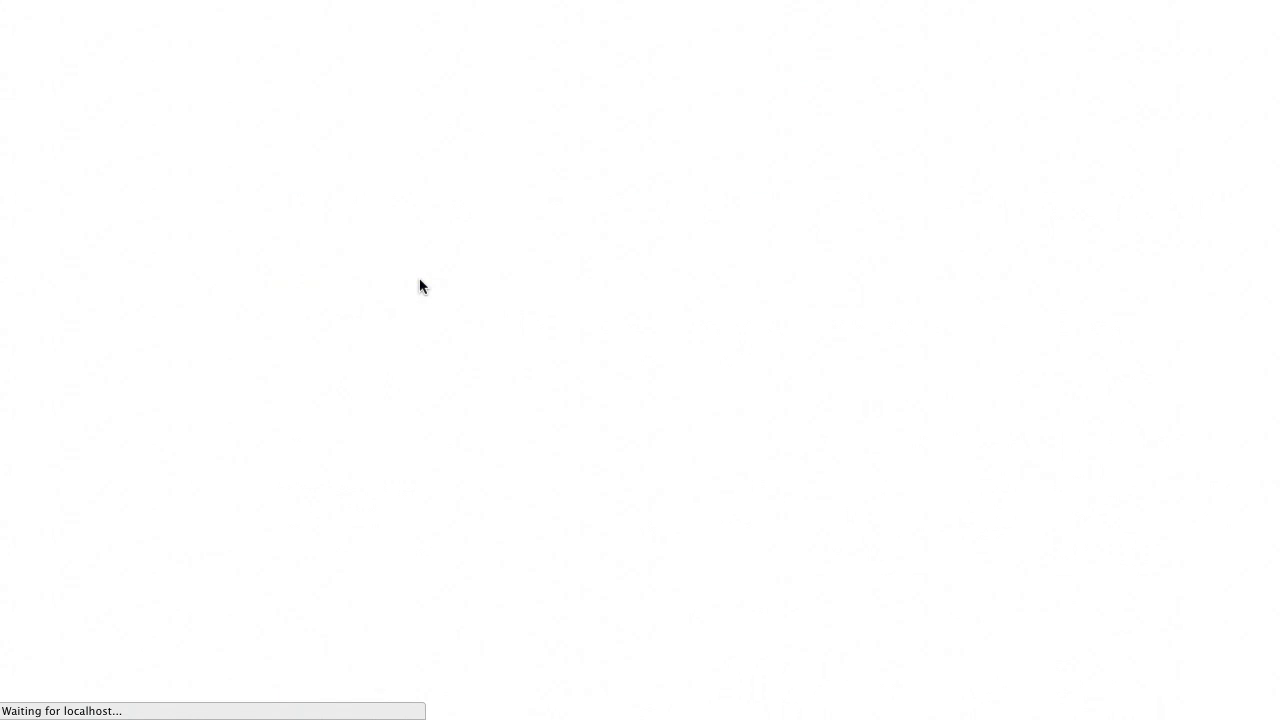
scroll(420, 285, down, 5)
scroll(420, 285, up, 5)
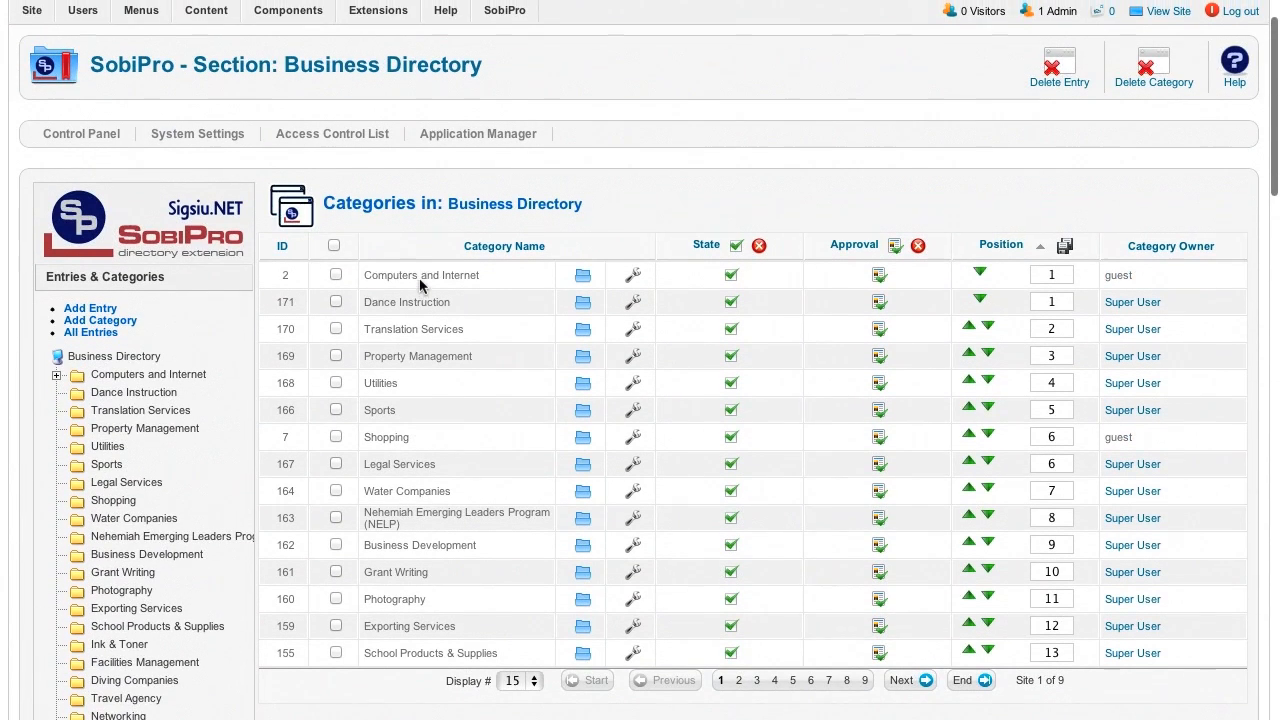
Step: List all Business Directory entries, open Sun Bookstore for editing and bring up its category selection
click(105, 333)
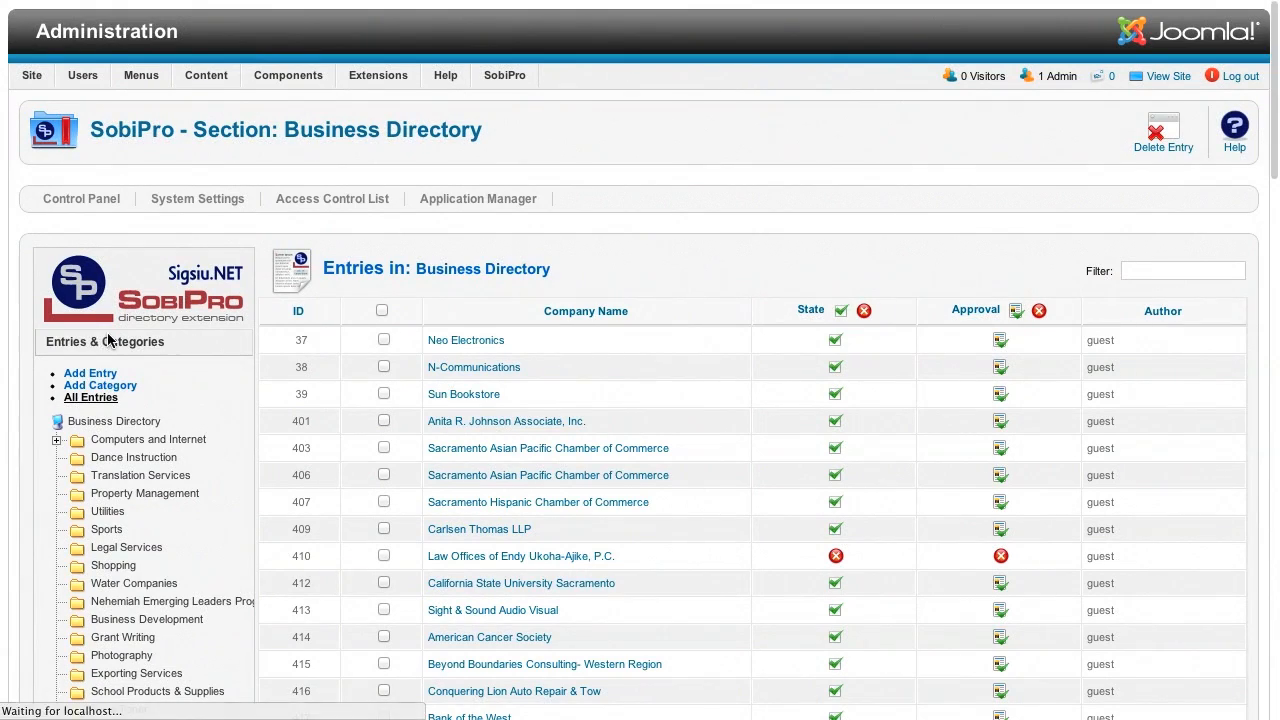
scroll(440, 350, down, 1)
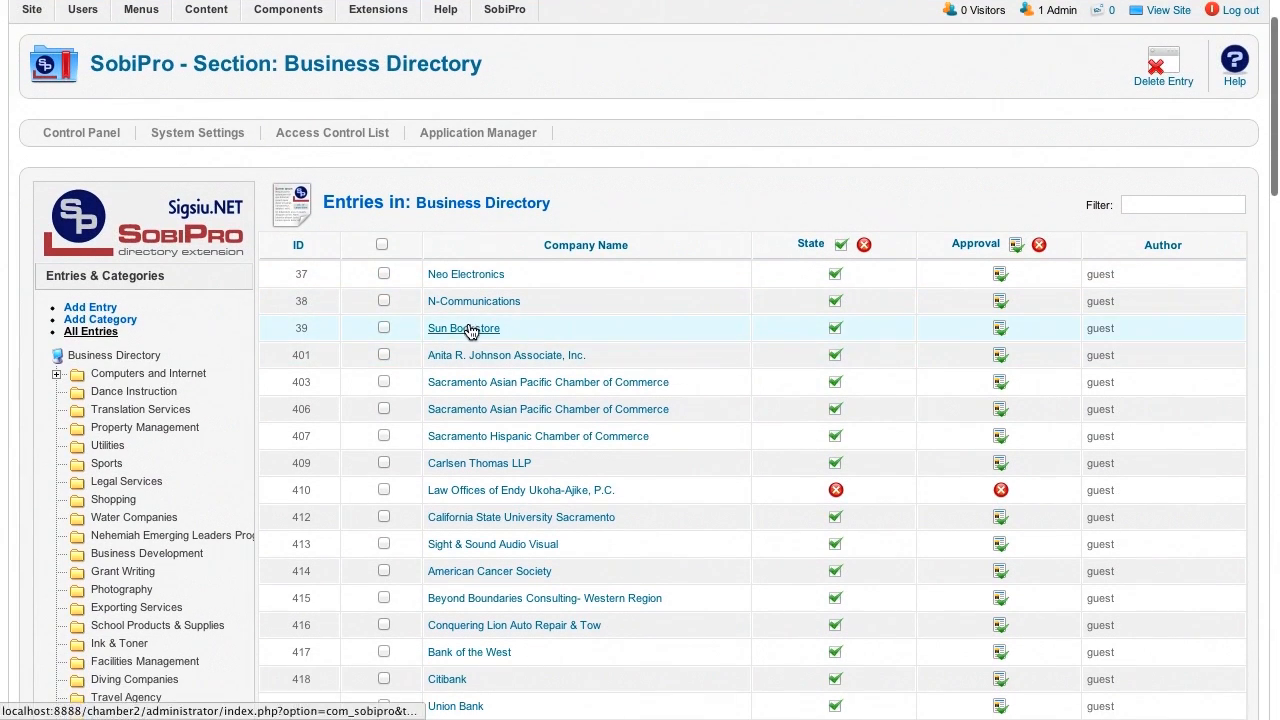
scroll(477, 345, down, 1)
click(482, 278)
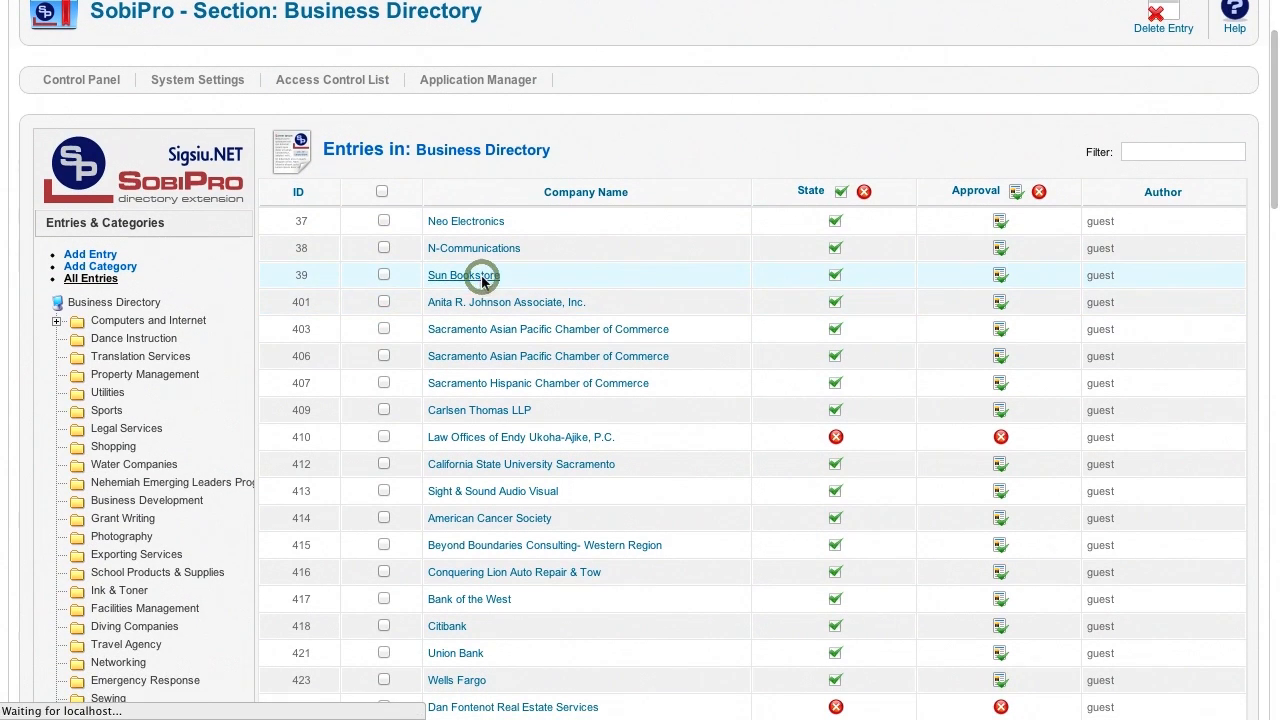
click(405, 286)
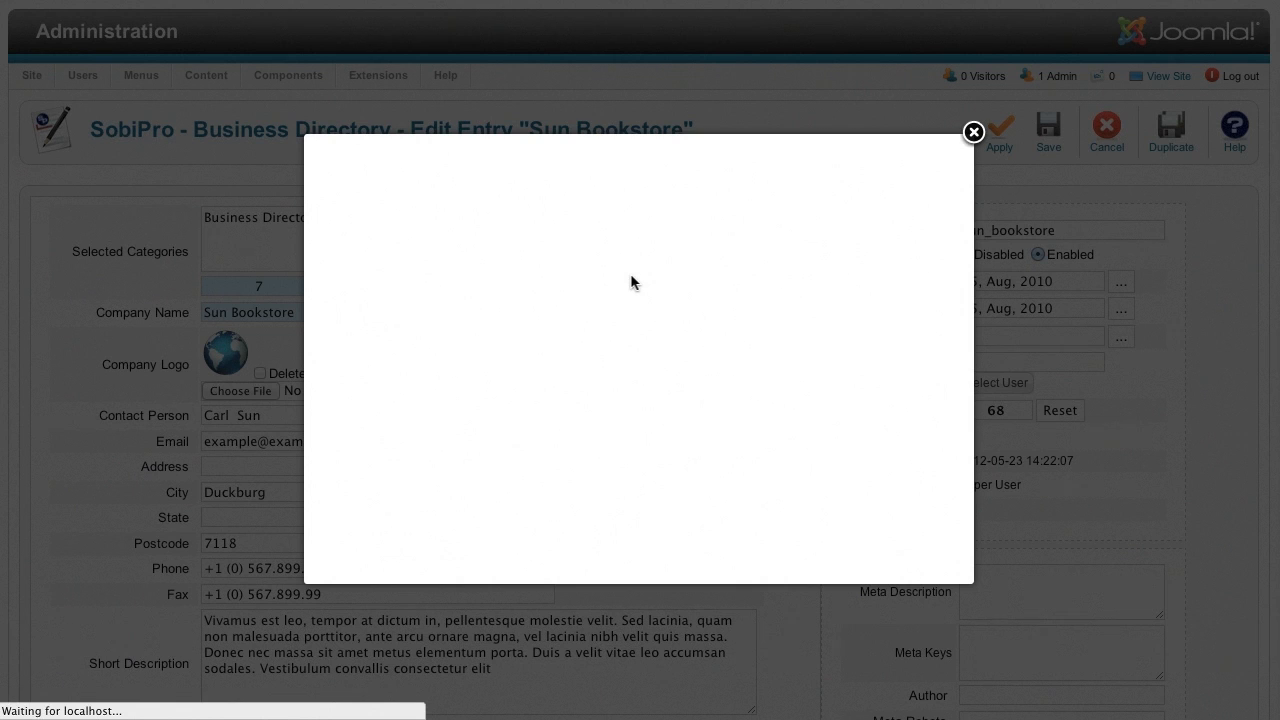
Step: Add the Legal Services, Grant Writing and Exporting Services categories to Sun Bookstore and save the entry
click(426, 311)
click(716, 449)
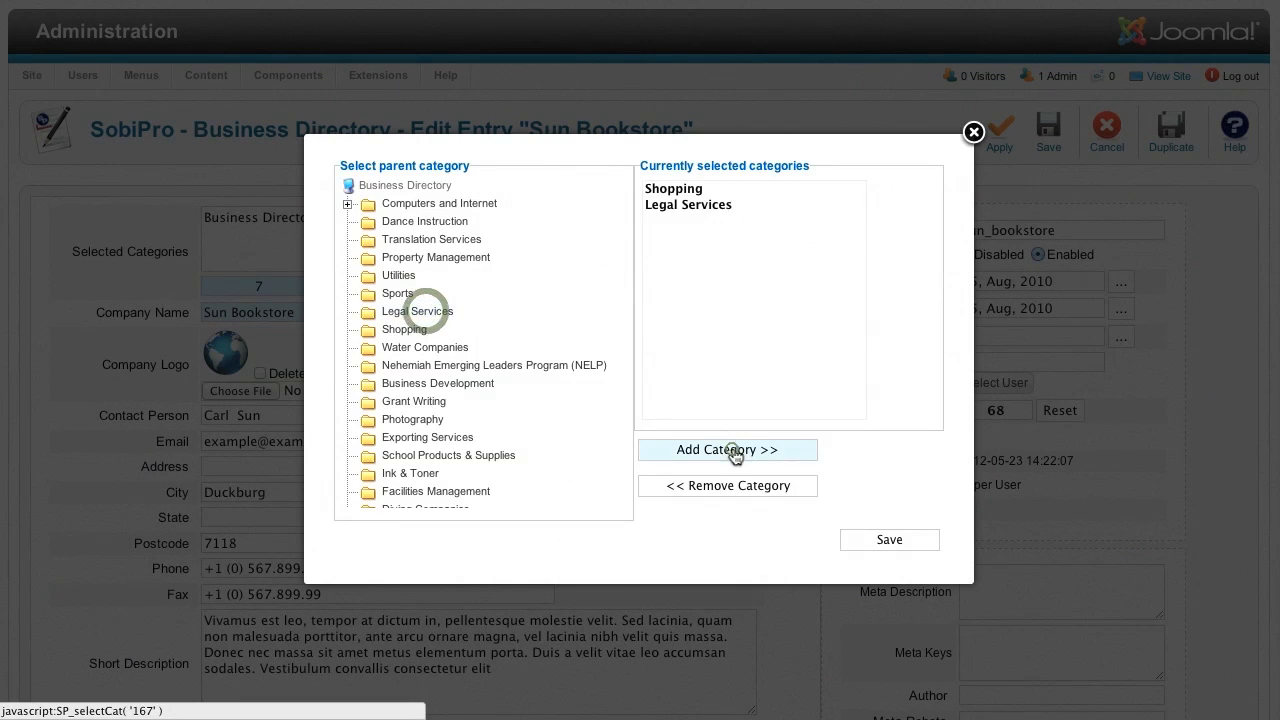
click(414, 401)
click(730, 450)
click(420, 437)
click(730, 450)
click(889, 539)
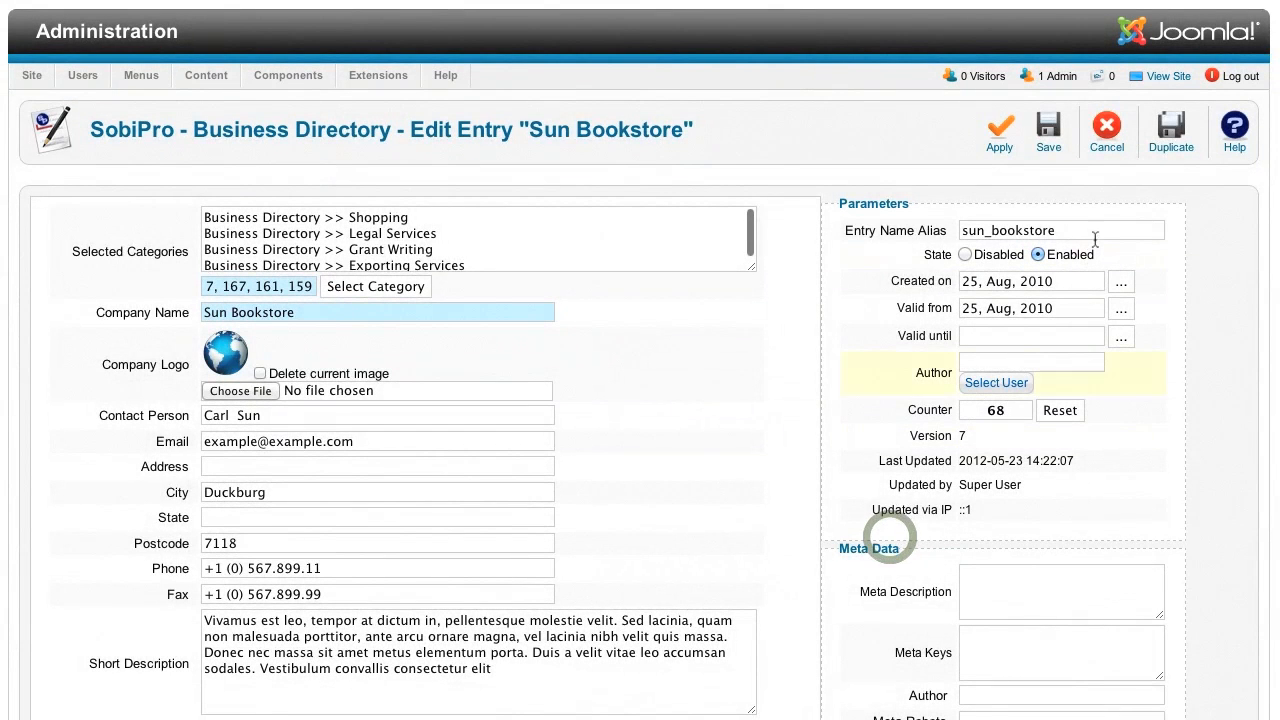
click(1052, 146)
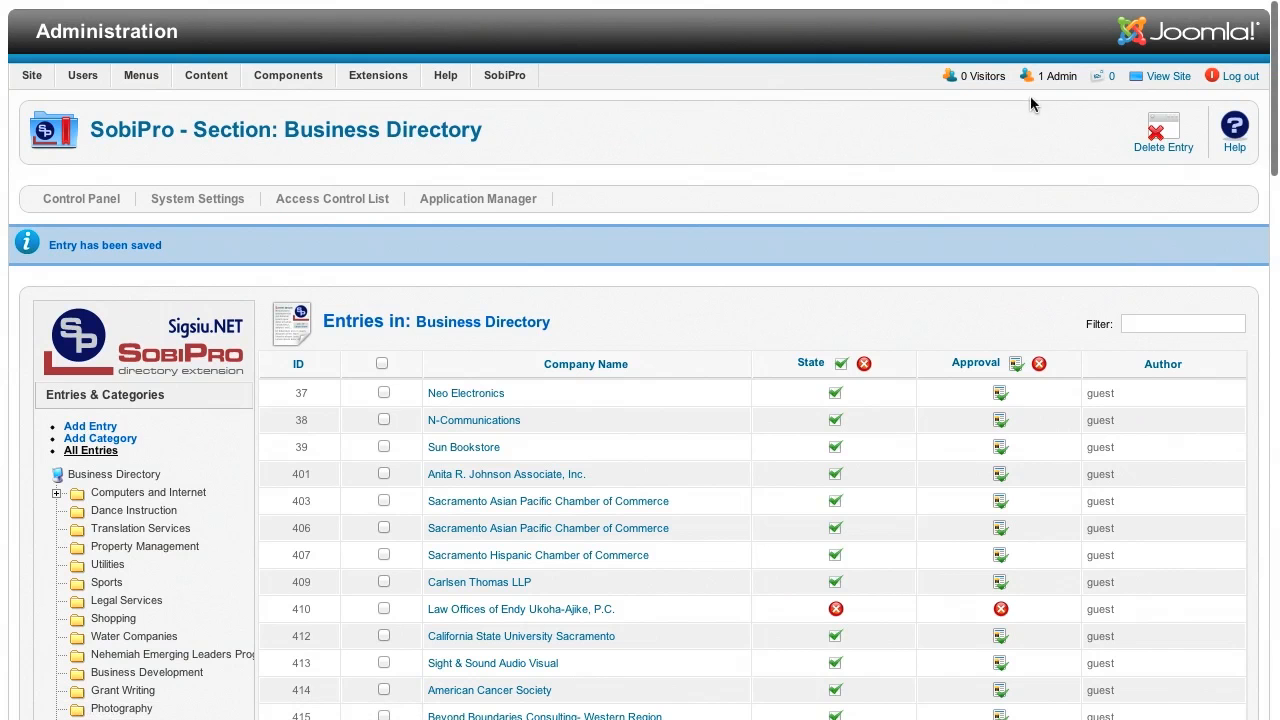
Step: View the public site and examine the categories listed in its Member Directory
click(1157, 78)
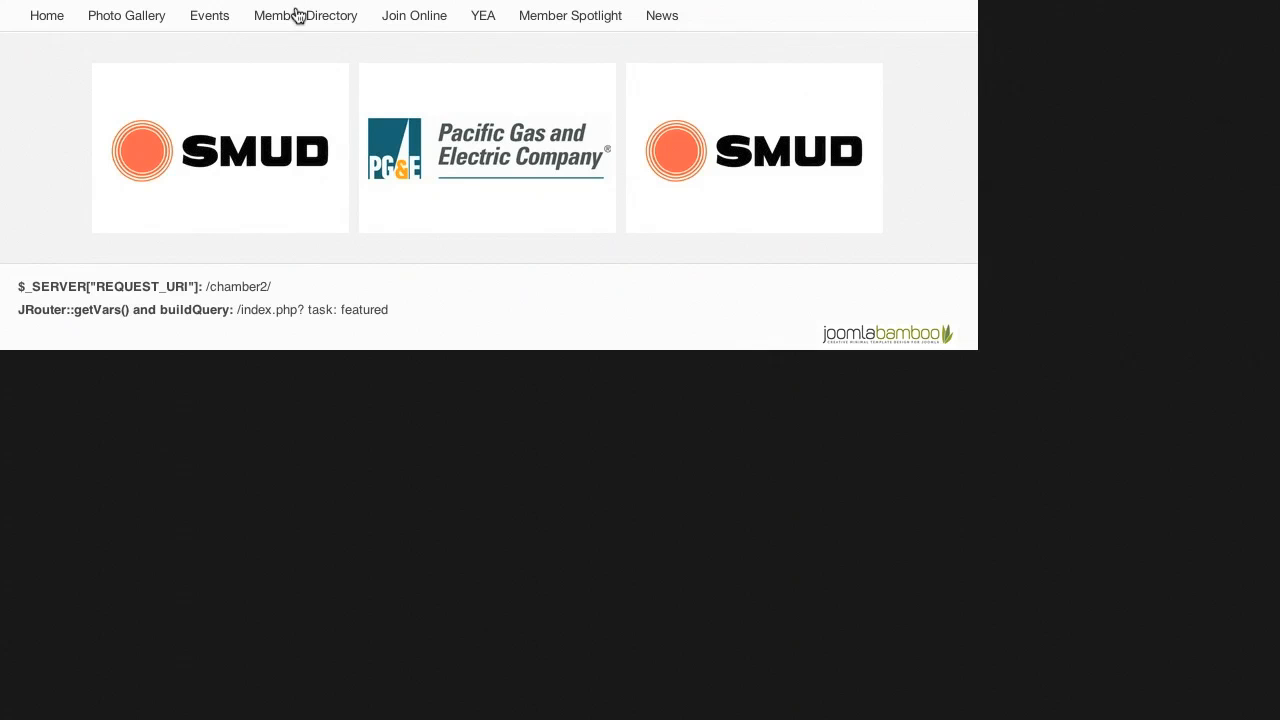
click(310, 18)
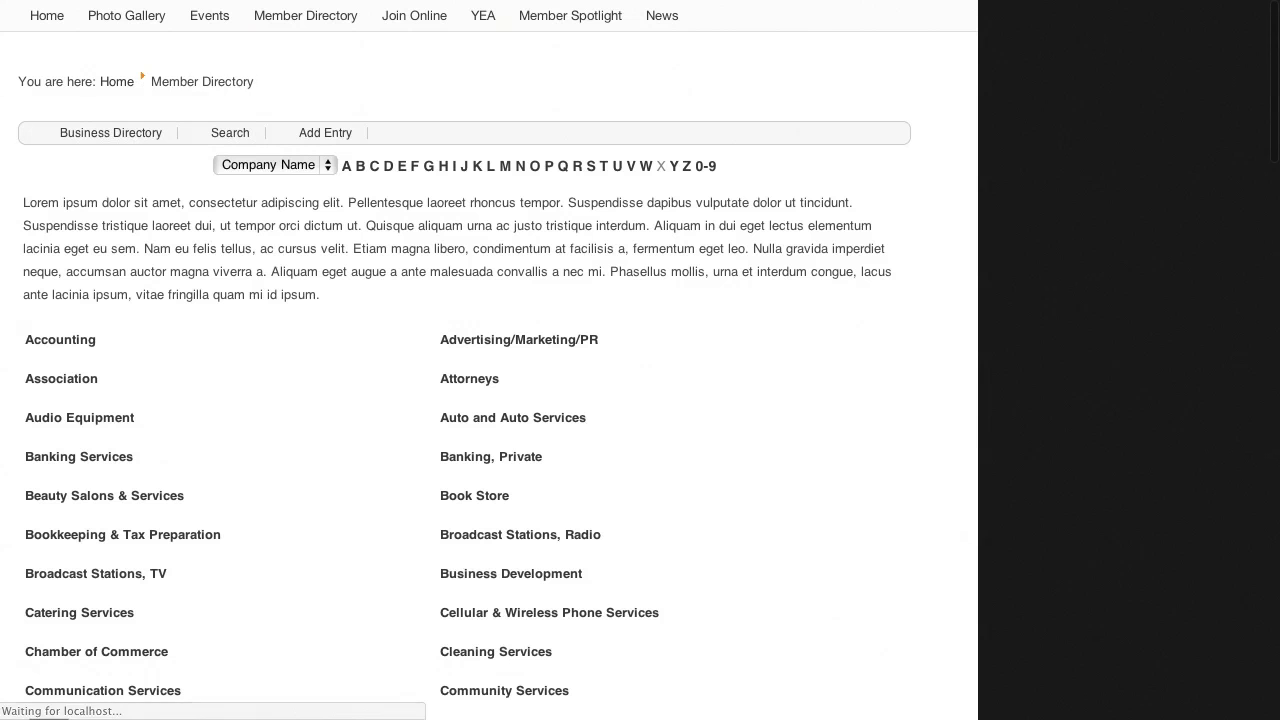
scroll(489, 477, down, 5)
scroll(440, 435, up, 5)
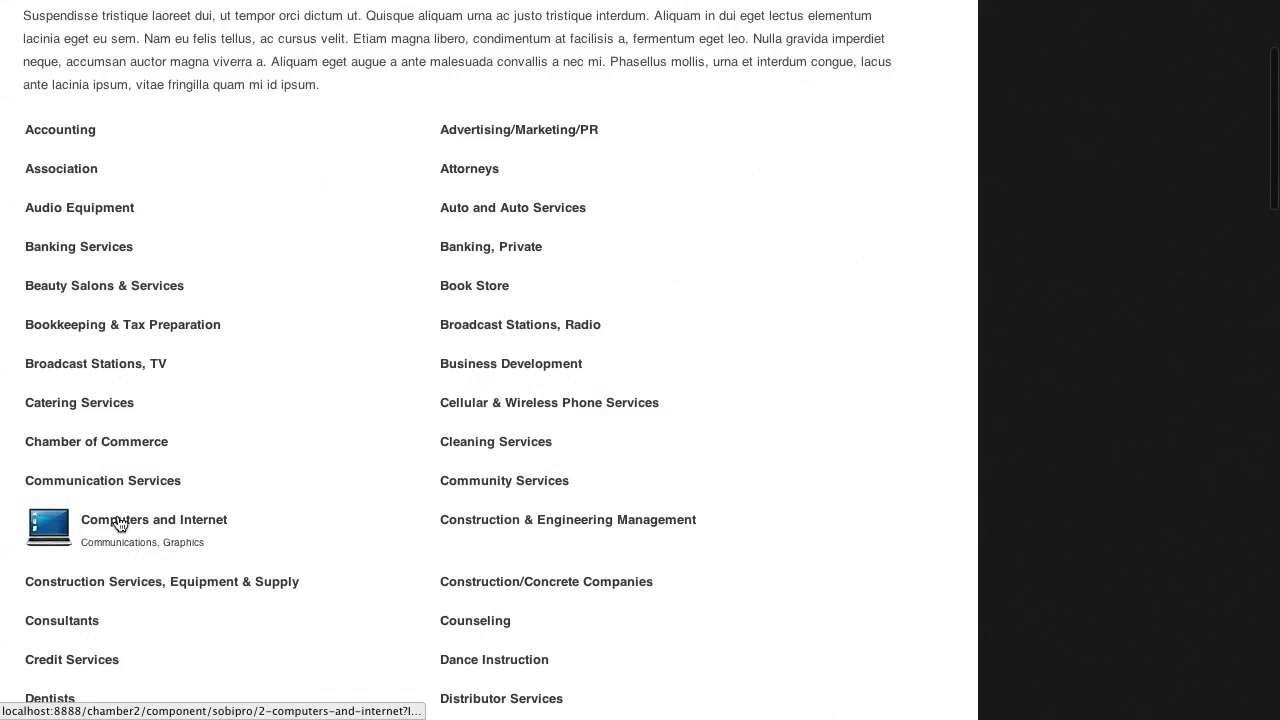
scroll(118, 523, down, 5)
scroll(120, 523, up, 7)
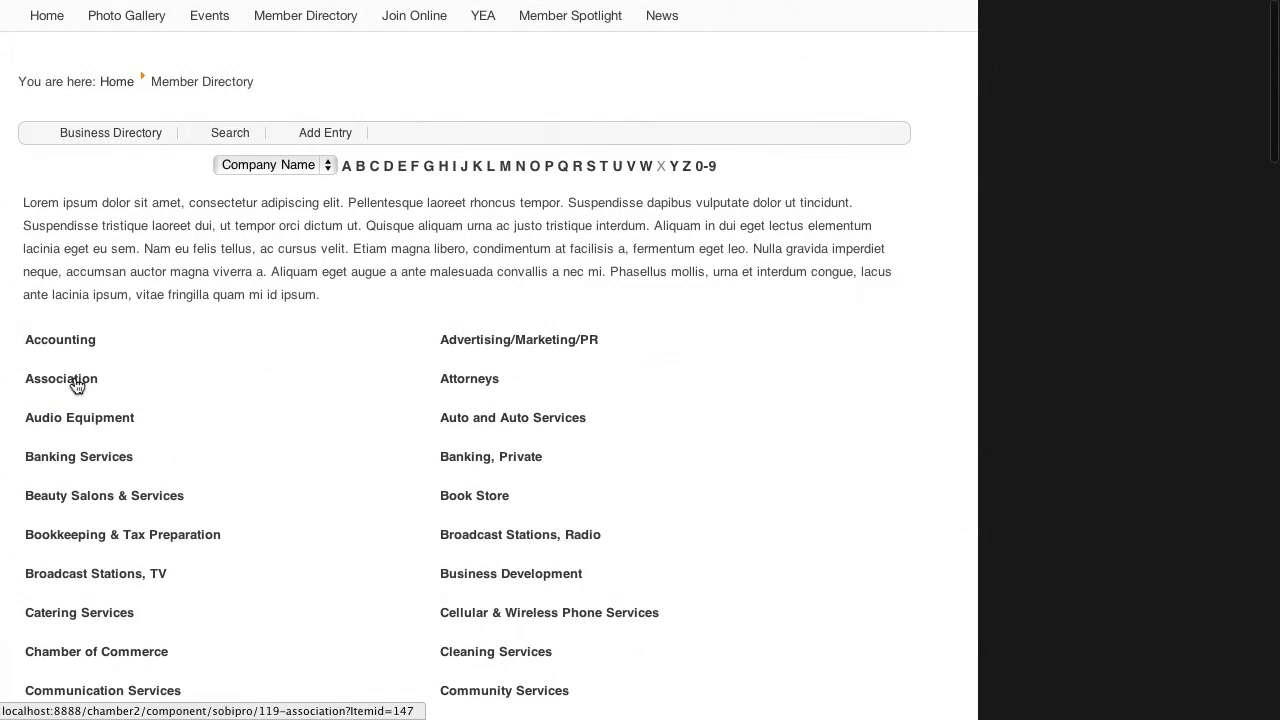
Step: Open the Advertising/Marketing/PR category in the Member Directory and review its listings
click(485, 341)
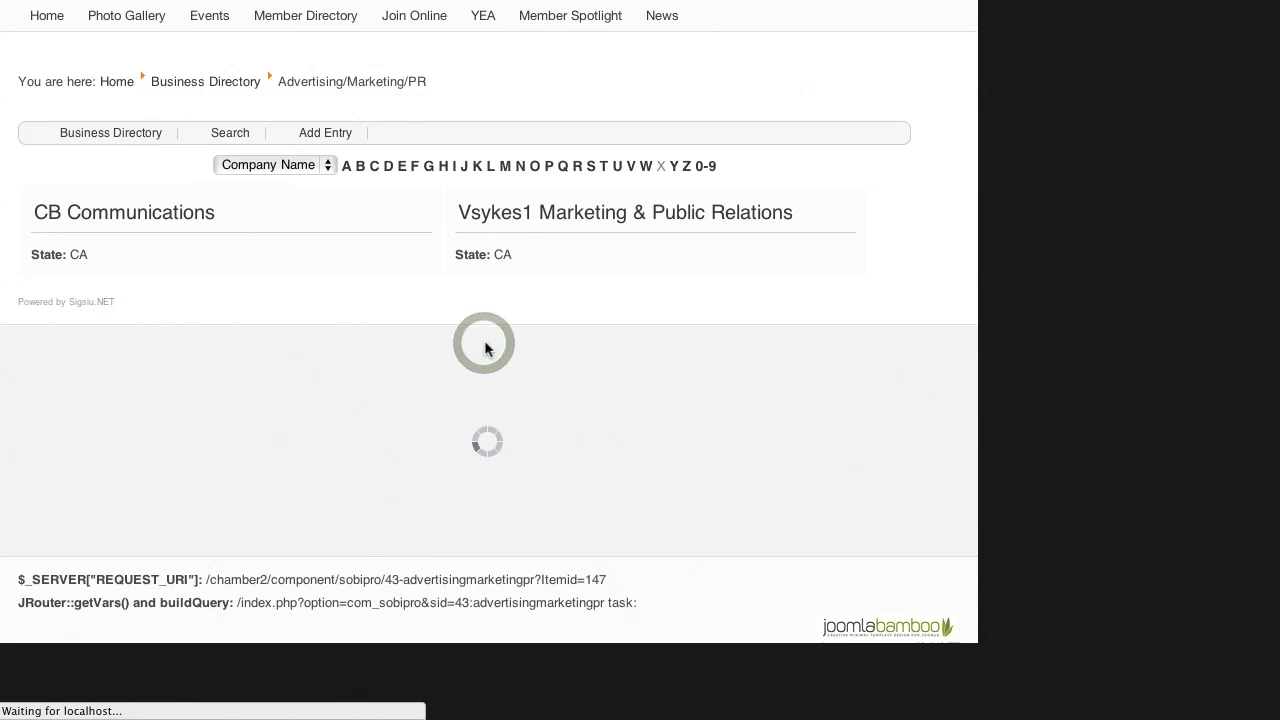
scroll(320, 219, down, 1)
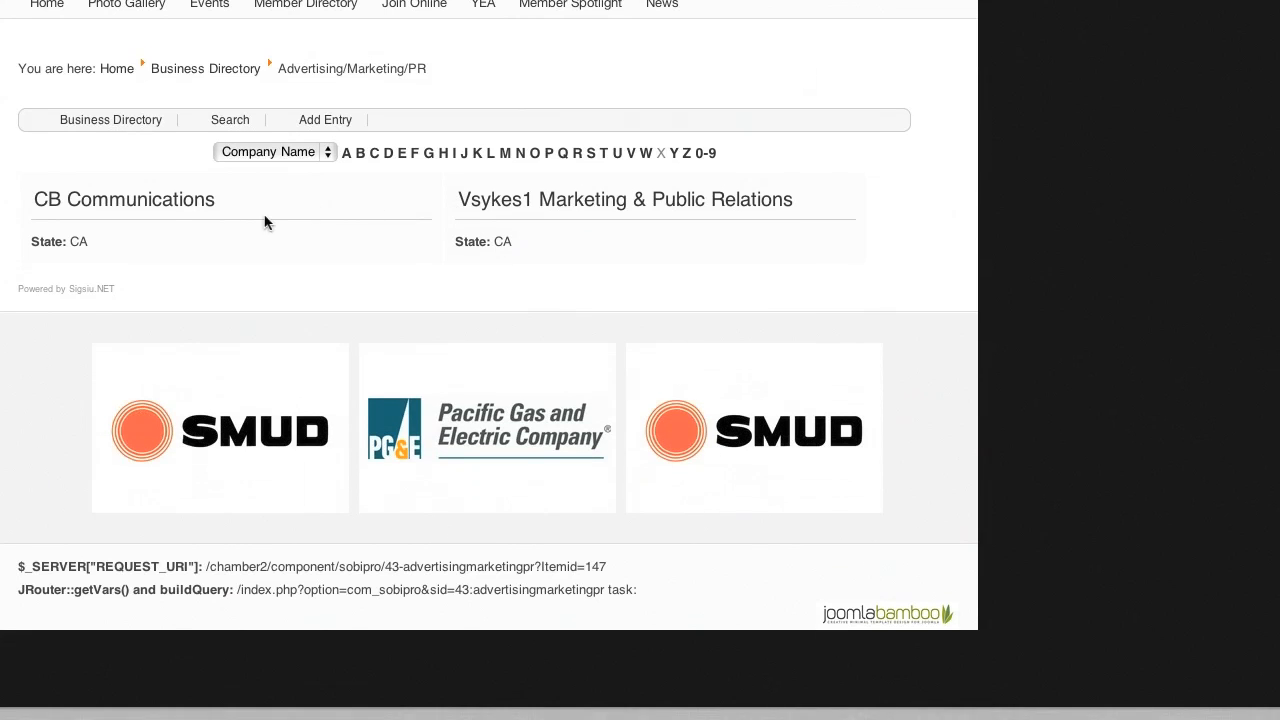
scroll(562, 216, up, 1)
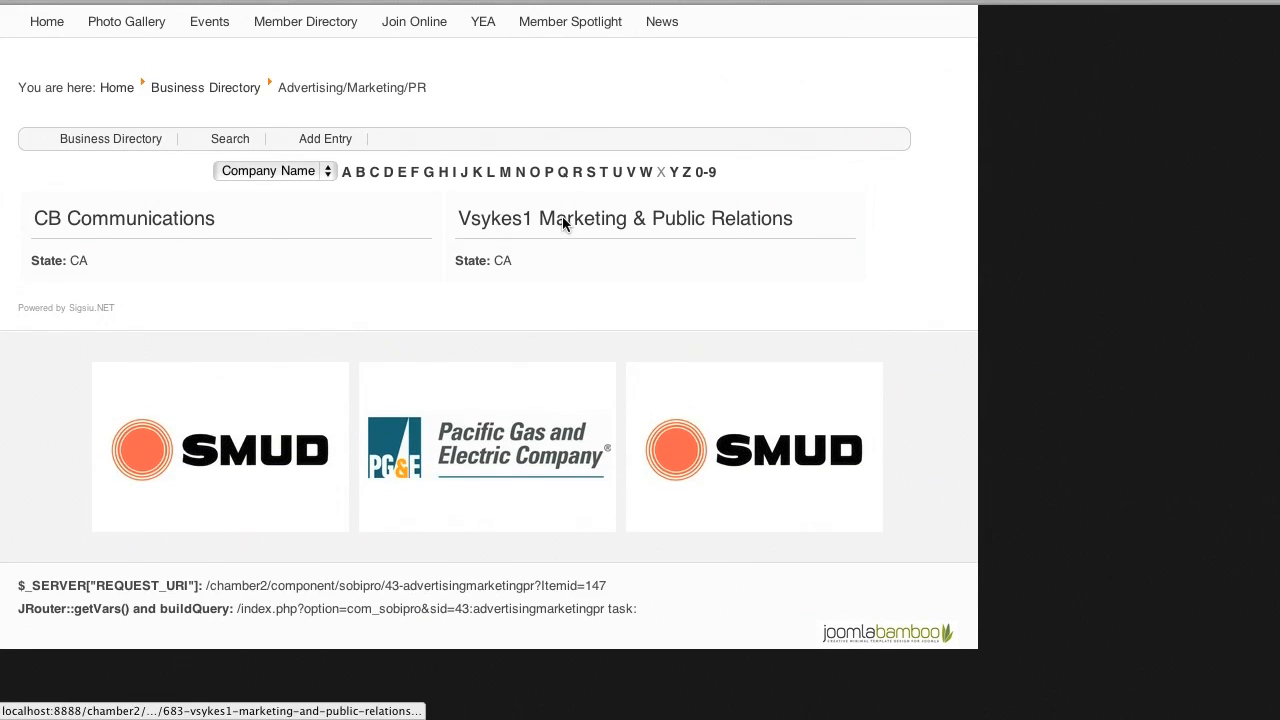